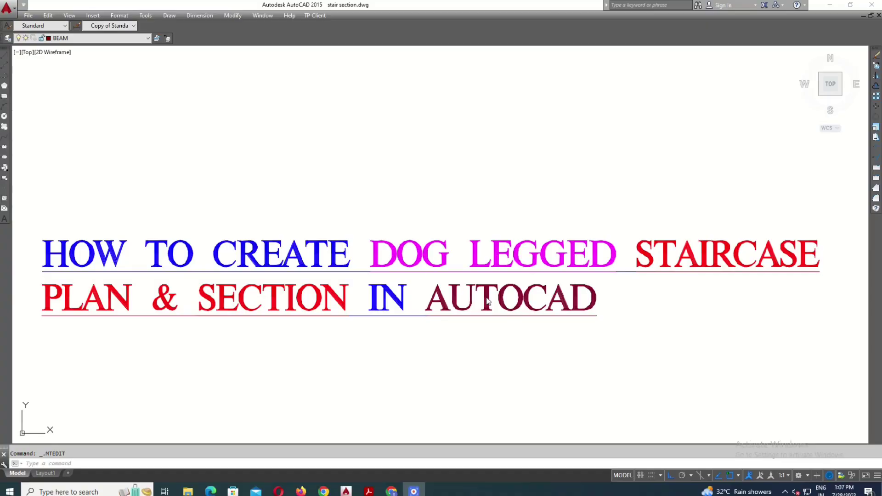
# Make the words HOW TO CREATE in the title black.
pyautogui.doubleClick(168, 255)
pyautogui.moveTo(42, 255); pyautogui.dragTo(369, 255)
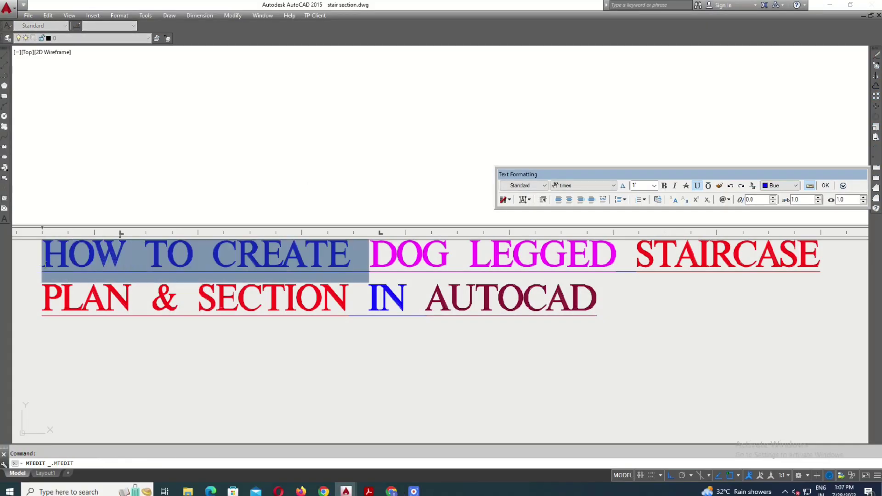
pyautogui.click(782, 186)
pyautogui.click(777, 255)
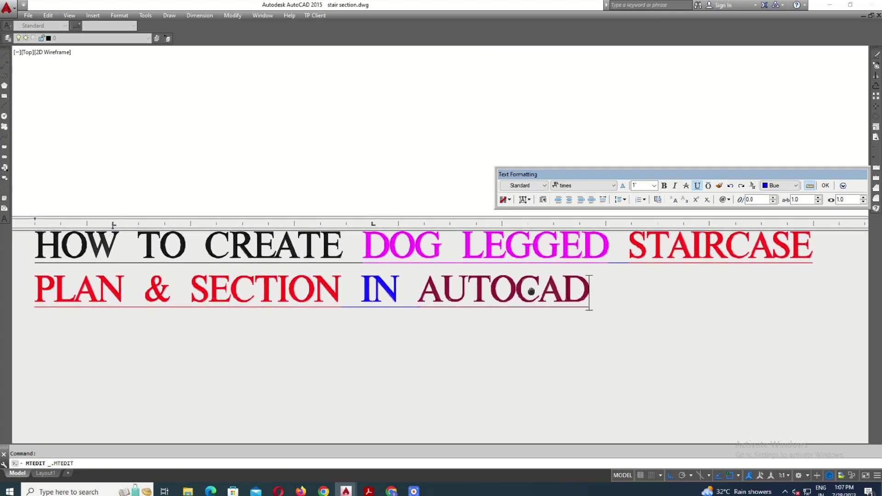
# Colour the word STAIRCASE green using the Select Color dialog.
pyautogui.moveTo(838, 229); pyautogui.dragTo(637, 240)
pyautogui.click(780, 187)
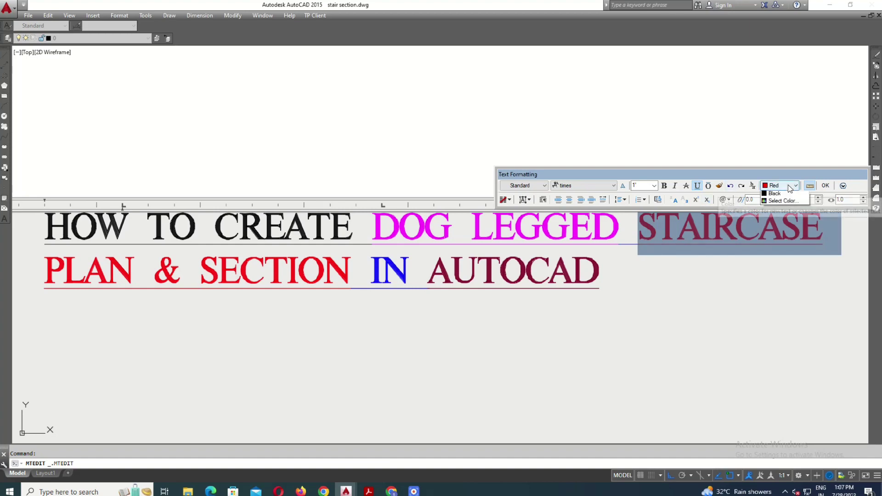
pyautogui.click(783, 262)
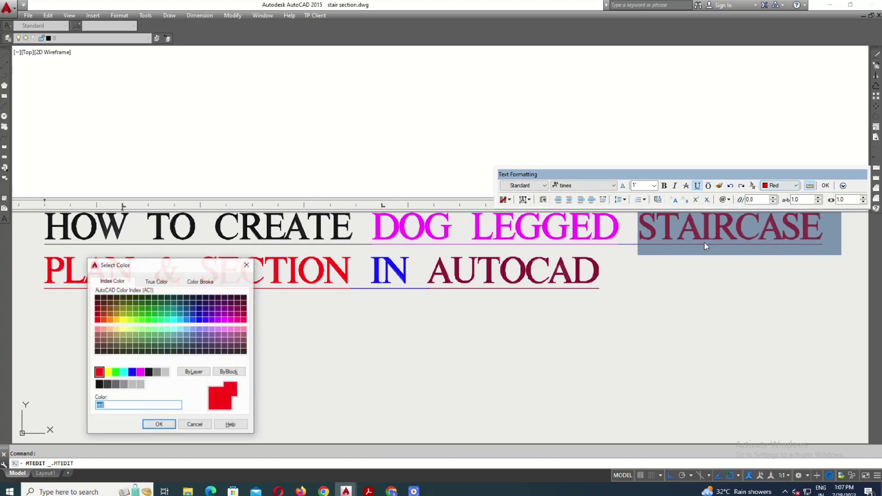
pyautogui.click(116, 372)
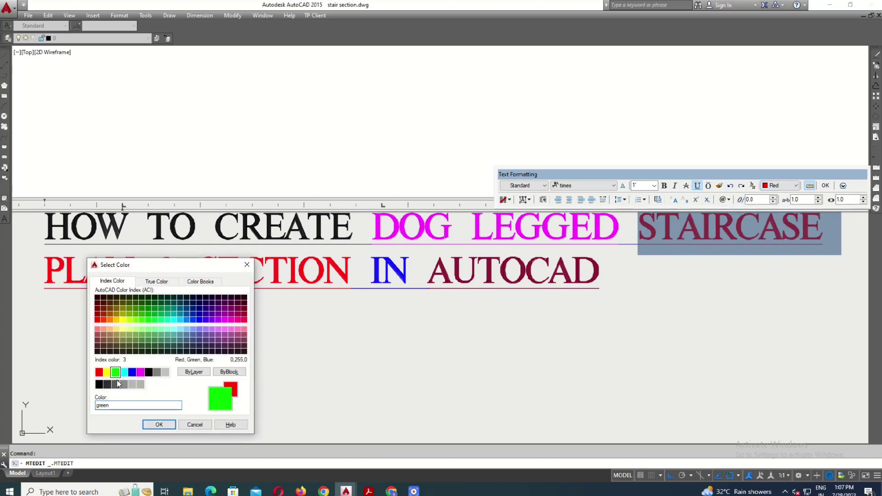
pyautogui.click(159, 425)
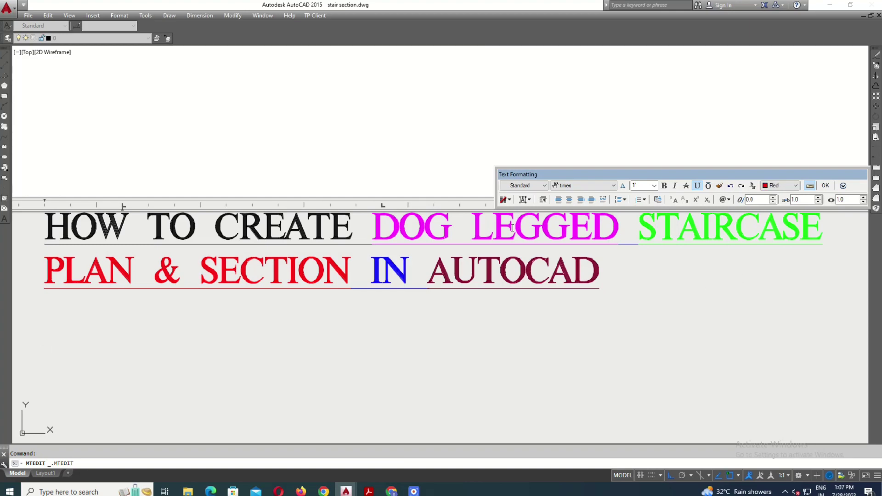
pyautogui.click(211, 282)
# Turn the whole DOG LEGGED STAIRCASE DESIGN STEP BY STEP subtitle blue.
pyautogui.moveTo(211, 282); pyautogui.dragTo(231, 336, button='middle')
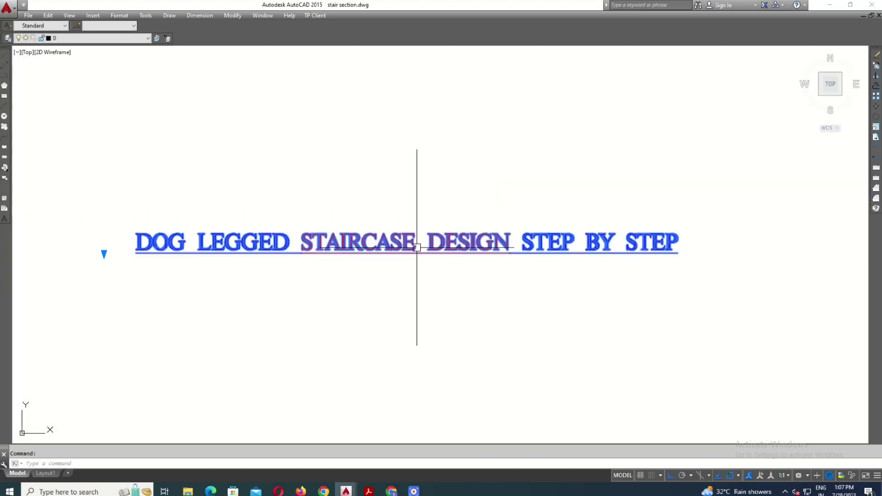
pyautogui.doubleClick(414, 242)
pyautogui.moveTo(678, 244); pyautogui.dragTo(156, 263)
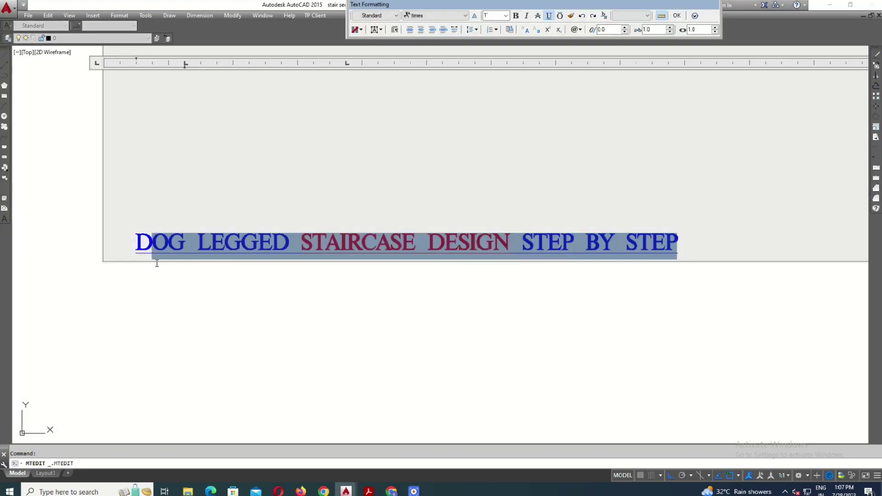
pyautogui.hotkey('ctrl', 'z')
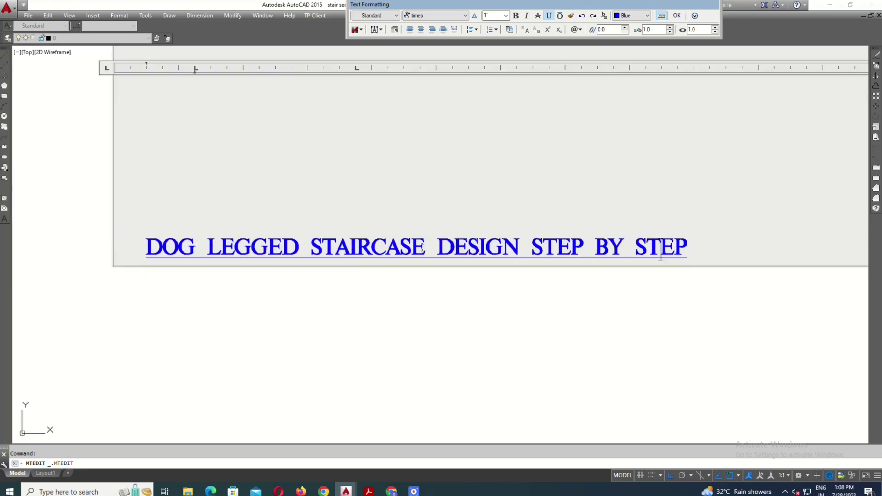
# Draw a horizontal wall line and offset a parallel copy below it.
pyautogui.press('Escape')
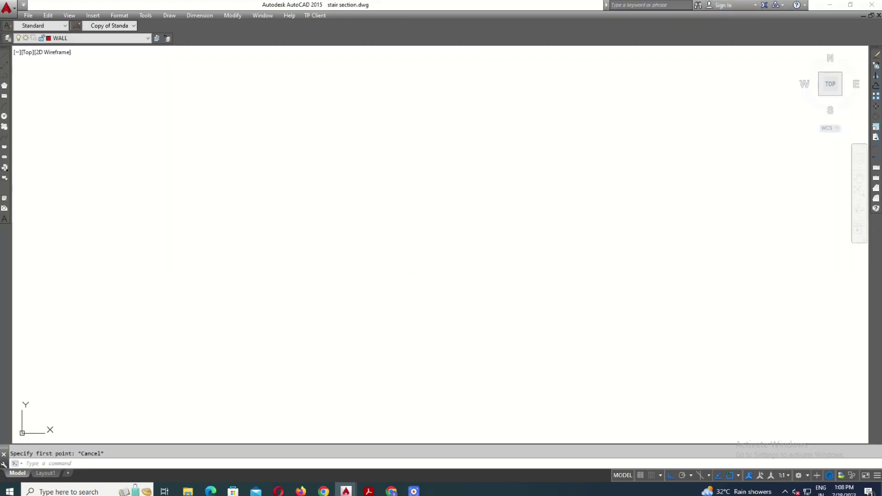
pyautogui.write('l')
pyautogui.press('Return')
pyautogui.click(400, 257)
pyautogui.click(661, 257)
pyautogui.press('Escape')
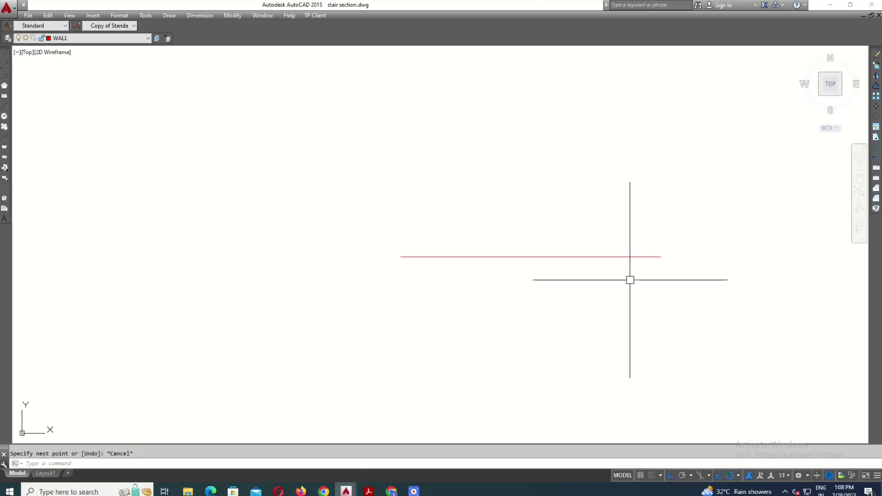
pyautogui.write('o')
pyautogui.press('Return')
pyautogui.press('Return')
pyautogui.click(580, 257)
pyautogui.click(563, 294)
pyautogui.press('Escape')
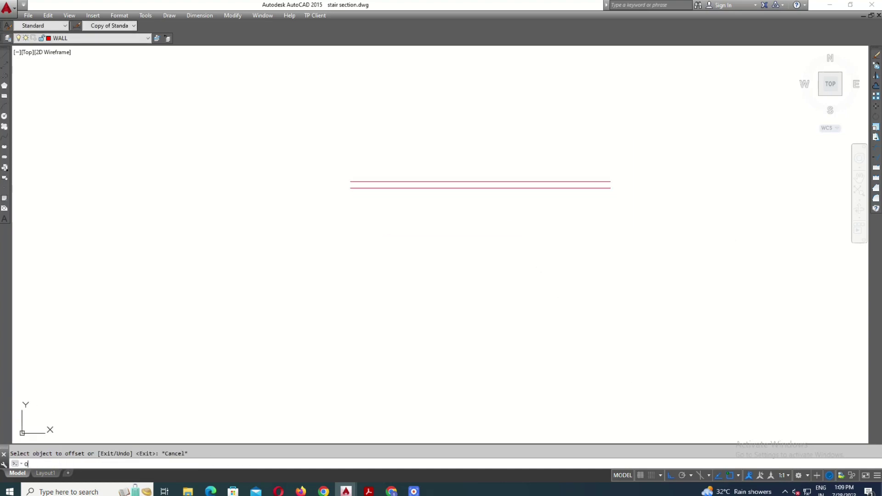
# Draw the vertical wall line and offset it 8 to the inside.
pyautogui.write('l')
pyautogui.press('Return')
pyautogui.click(610, 181)
pyautogui.click(610, 336)
pyautogui.press('Escape')
pyautogui.write('o')
pyautogui.press('Return')
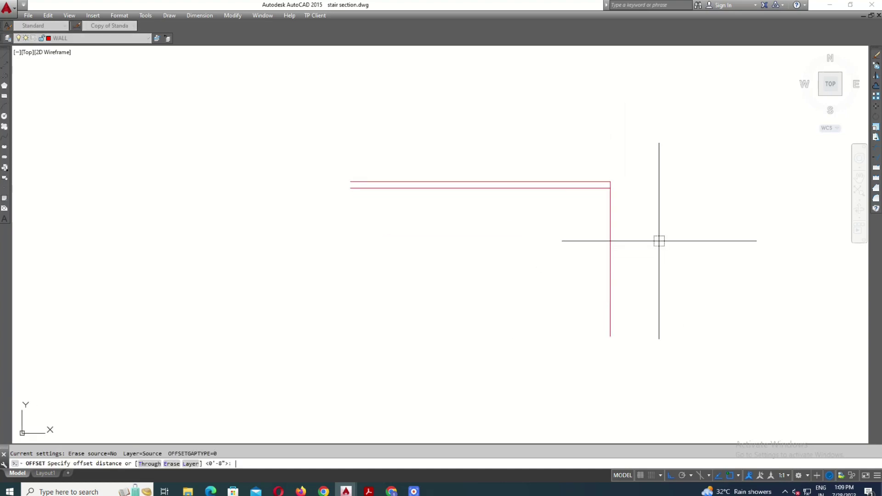
pyautogui.write('8')
pyautogui.press('Return')
pyautogui.click(610, 238)
pyautogui.click(593, 234)
pyautogui.scroll(4, 620, 216)
pyautogui.press('Escape')
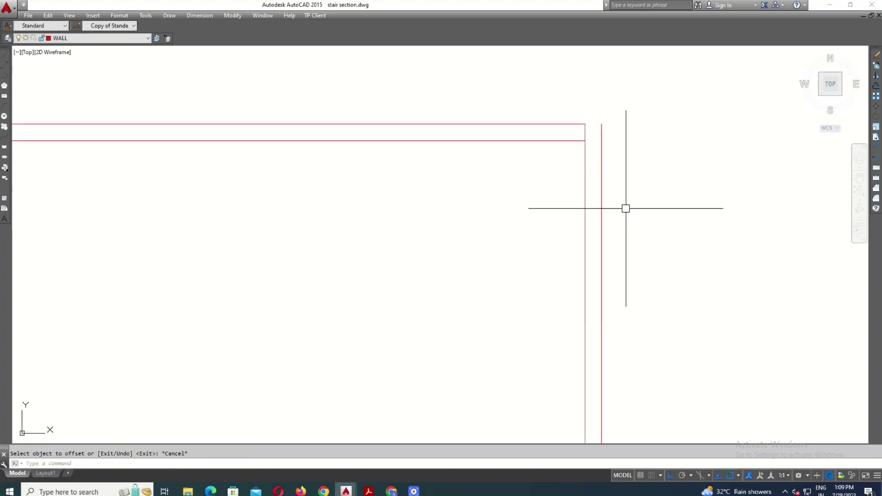
# Fillet the inner wall lines into a clean corner.
pyautogui.write('f')
pyautogui.press('Return')
pyautogui.click(604, 152)
pyautogui.press('Return')
pyautogui.scroll(-4, 575, 193)
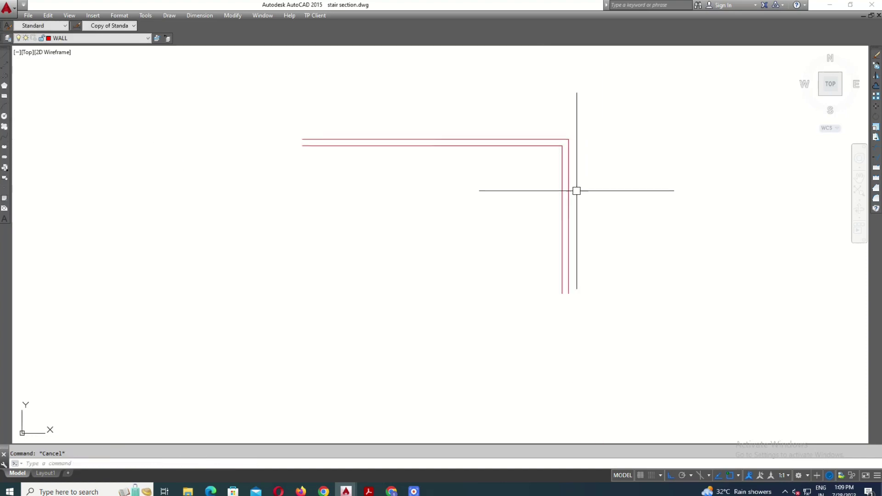
pyautogui.press('Escape')
# Offset the inner wall line 3'6" inward to mark the landing edge.
pyautogui.write('o')
pyautogui.press('Return')
pyautogui.write("3'6")
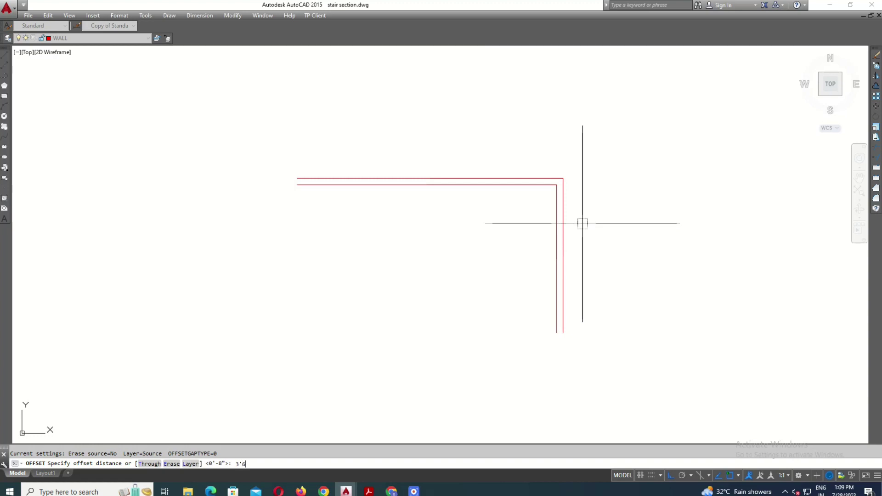
pyautogui.press('Return')
pyautogui.scroll(2, 519, 184)
pyautogui.click(522, 182)
pyautogui.click(572, 252)
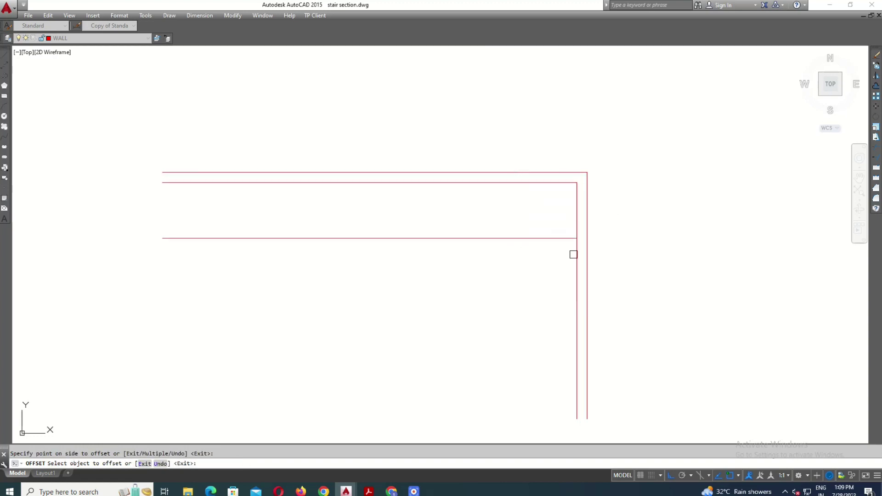
pyautogui.press('Escape')
pyautogui.write('tr')
pyautogui.press('Return')
pyautogui.press('Return')
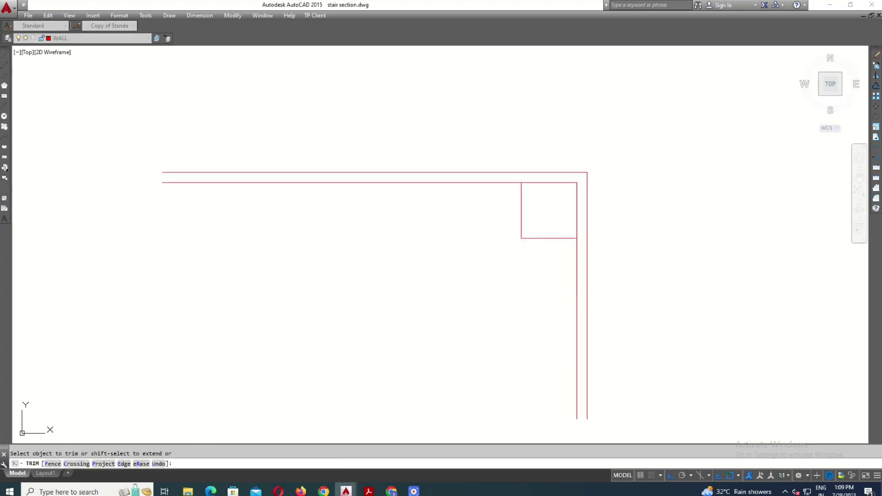
# Offset the landing's side edge repeatedly leftward to create the first flight's tread lines.
pyautogui.press('Escape')
pyautogui.moveTo(539, 253); pyautogui.dragTo(506, 264, button='middle')
pyautogui.write('o')
pyautogui.press('Return')
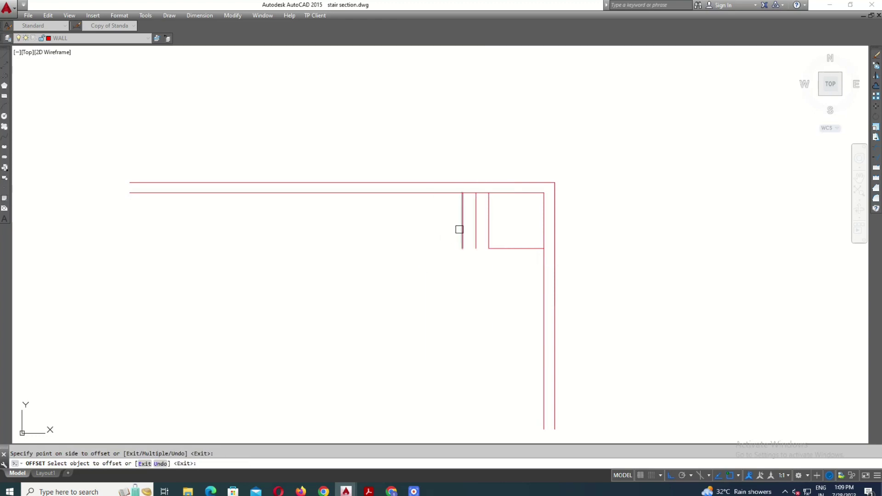
pyautogui.click(449, 225)
pyautogui.click(442, 227)
pyautogui.scroll(4, 444, 230)
pyautogui.click(370, 230)
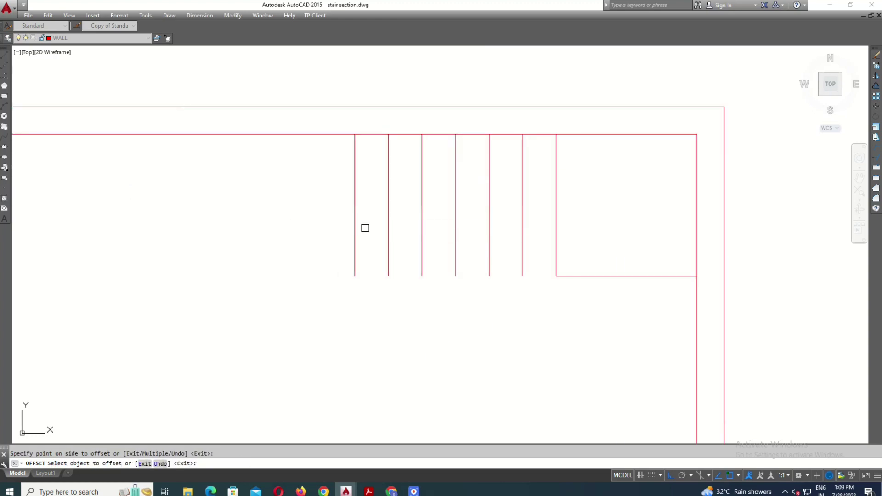
pyautogui.click(321, 248)
pyautogui.click(300, 252)
pyautogui.click(257, 268)
pyautogui.click(218, 258)
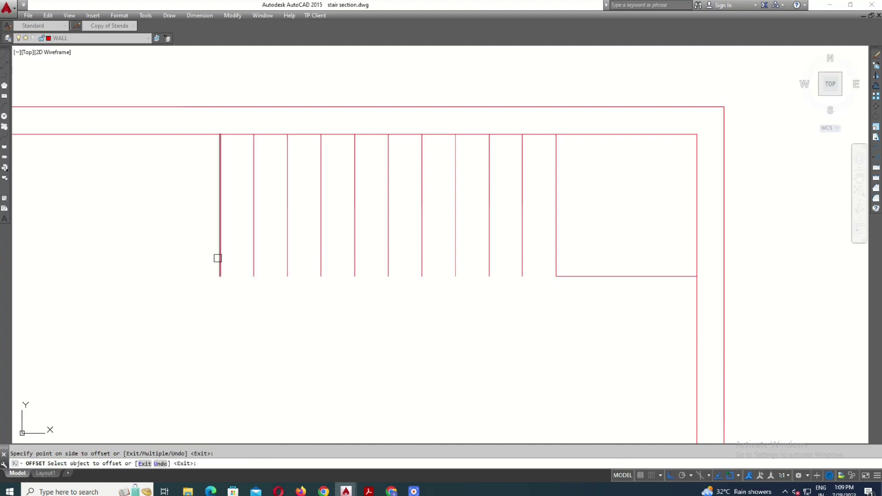
pyautogui.press('Escape')
pyautogui.scroll(-4, 460, 225)
# Draw the bottom edge line across the first flight's treads.
pyautogui.scroll(4, 505, 239)
pyautogui.click(530, 245)
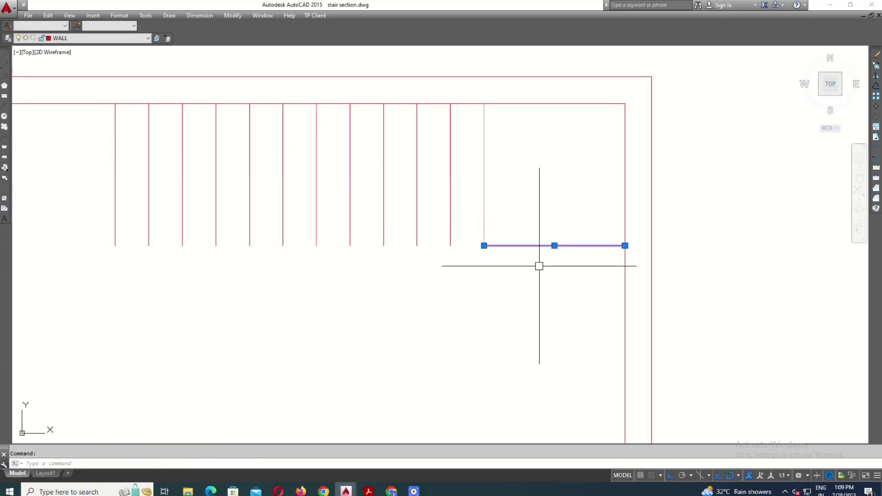
pyautogui.write('o')
pyautogui.press('Return')
pyautogui.press('Escape')
pyautogui.write('l')
pyautogui.press('Return')
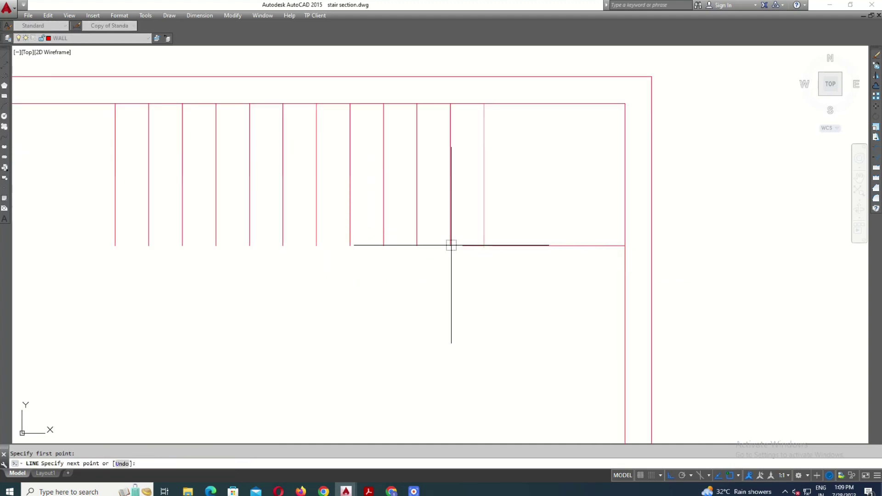
pyautogui.click(115, 246)
pyautogui.press('Return')
# Offset the treads' bottom edge downward and join the tread corner to it.
pyautogui.write('o')
pyautogui.press('Return')
pyautogui.press('Return')
pyautogui.click(276, 246)
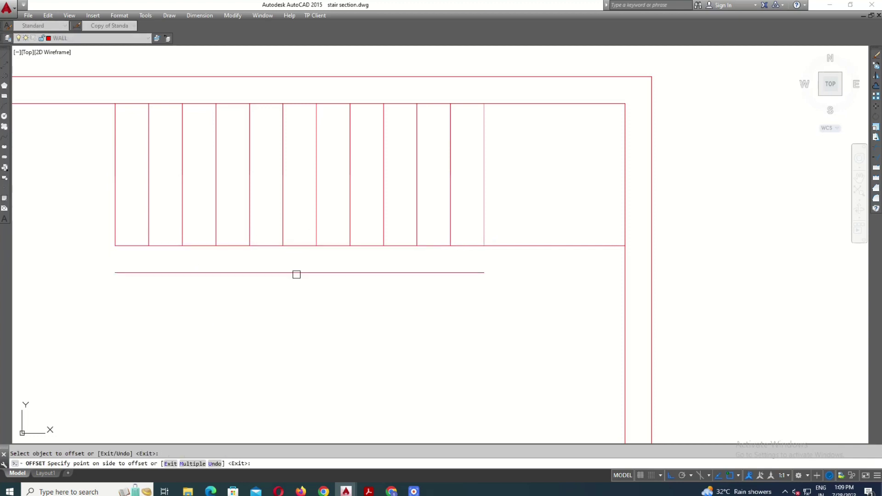
pyautogui.click(297, 275)
pyautogui.press('Escape')
pyautogui.write('l')
pyautogui.press('Return')
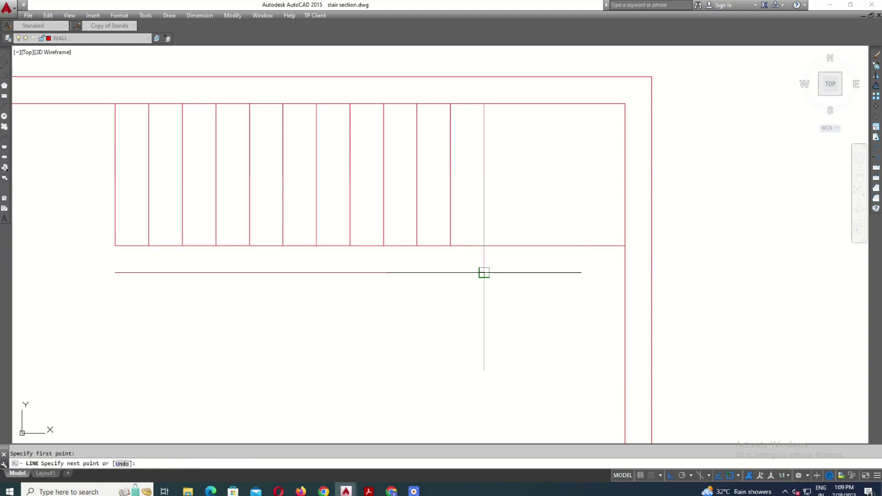
pyautogui.click(484, 273)
pyautogui.press('Escape')
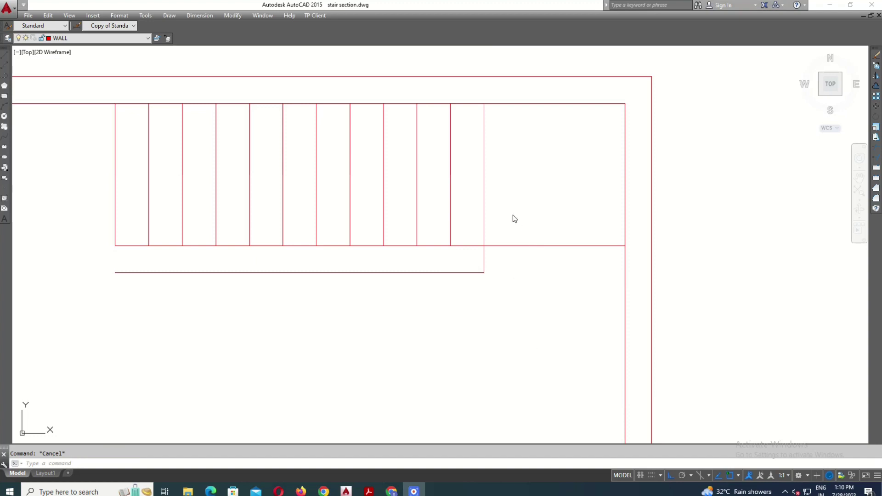
pyautogui.write('E')
# Copy the tread lines downward to form the second flight.
pyautogui.click(159, 210)
pyautogui.write('co')
pyautogui.press('Return')
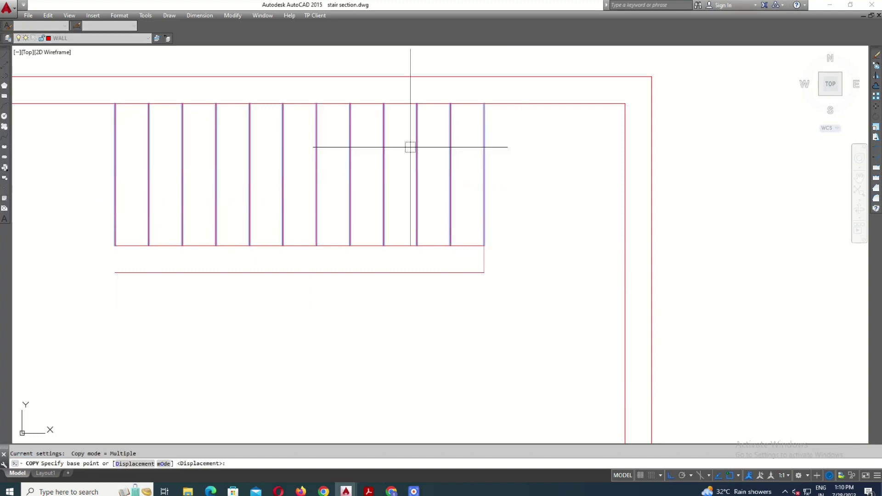
pyautogui.click(484, 104)
pyautogui.click(484, 273)
pyautogui.press('Escape')
pyautogui.scroll(-2, 420, 142)
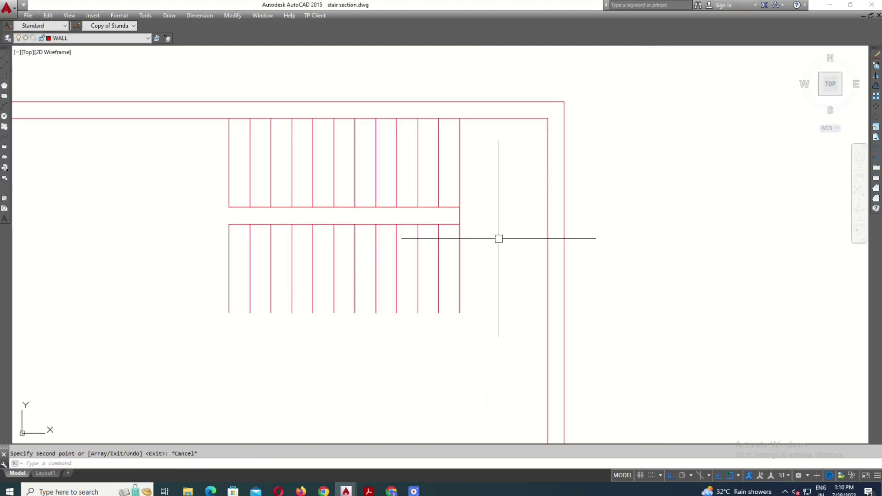
# Draw the lower flight's bottom edge and offset a parallel line below it.
pyautogui.write('l')
pyautogui.press('Return')
pyautogui.click(229, 313)
pyautogui.click(584, 303)
pyautogui.write('o')
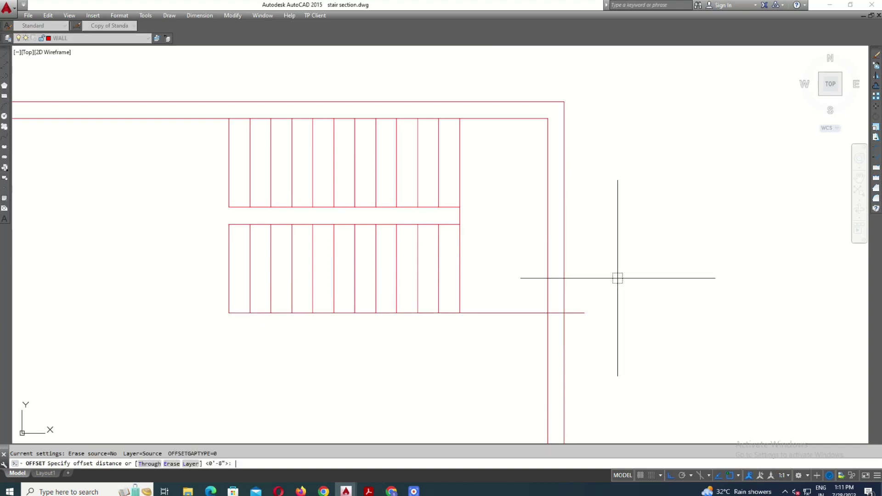
pyautogui.click(578, 312)
pyautogui.click(626, 331)
# Fillet the new bottom lines into corners with the right wall.
pyautogui.write('f')
pyautogui.scroll(2, 557, 328)
pyautogui.click(536, 303)
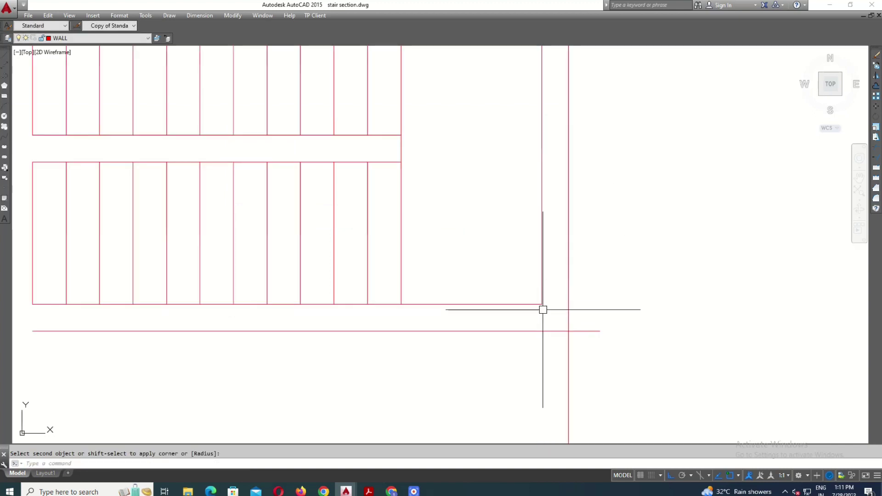
pyautogui.click(568, 303)
pyautogui.press('Escape')
pyautogui.scroll(-5, 509, 292)
pyautogui.scroll(2, 480, 341)
# Offset the wall line 3'6" left of the stairs and fillet it to the top line.
pyautogui.write('o')
pyautogui.press('Return')
pyautogui.write("3'6")
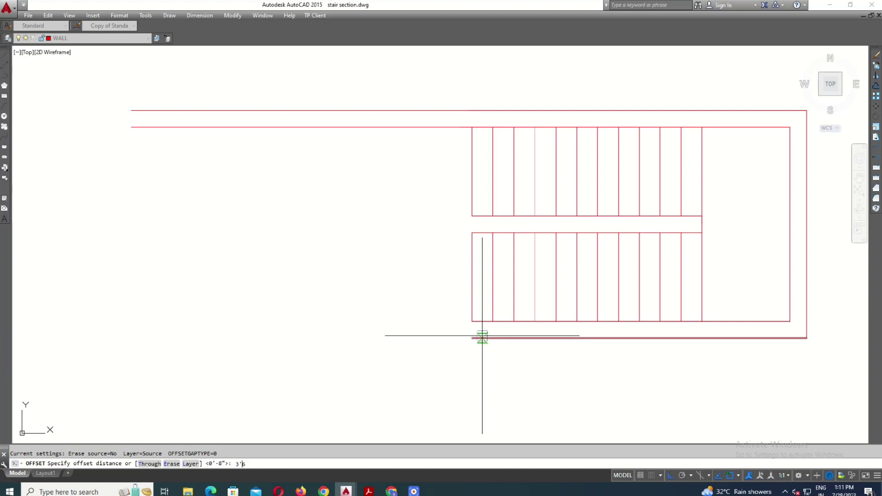
pyautogui.press('Return')
pyautogui.click(472, 276)
pyautogui.click(453, 289)
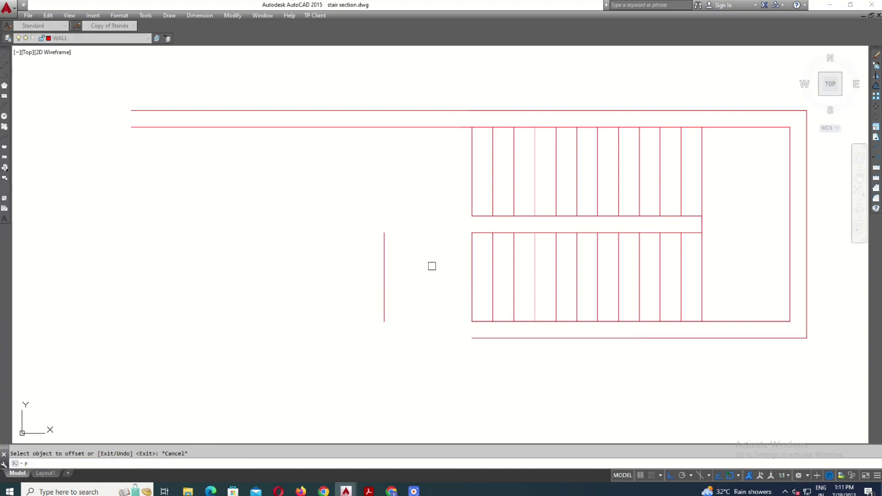
pyautogui.write('f')
pyautogui.press('Return')
pyautogui.click(384, 258)
pyautogui.click(390, 111)
pyautogui.press('Escape')
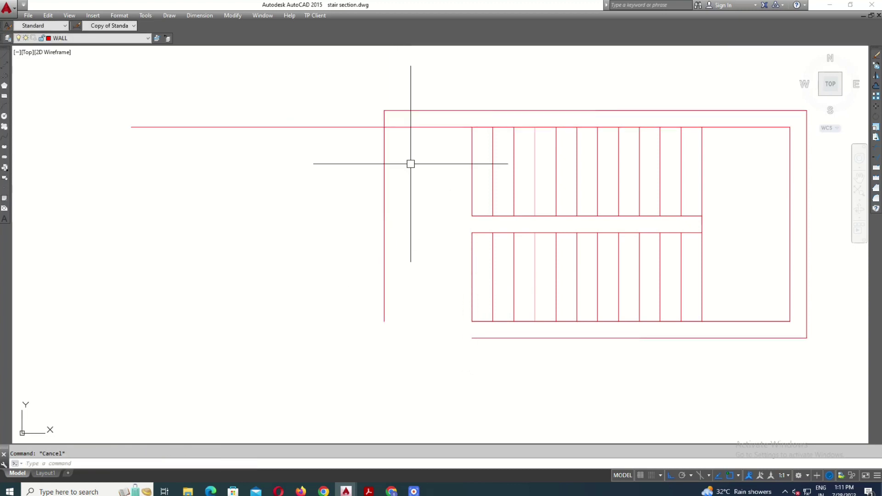
# Extend the new left wall line down to the bottom and fillet the bottom-left corner.
pyautogui.write('ex')
pyautogui.press('Return')
pyautogui.press('Return')
pyautogui.press('Escape')
pyautogui.write('l')
pyautogui.press('Return')
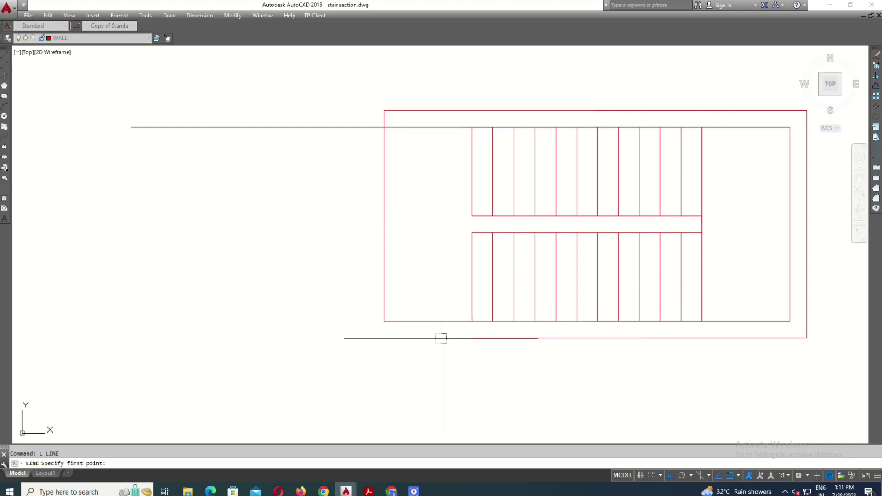
pyautogui.click(387, 356)
pyautogui.press('Escape')
pyautogui.write('f')
pyautogui.press('Return')
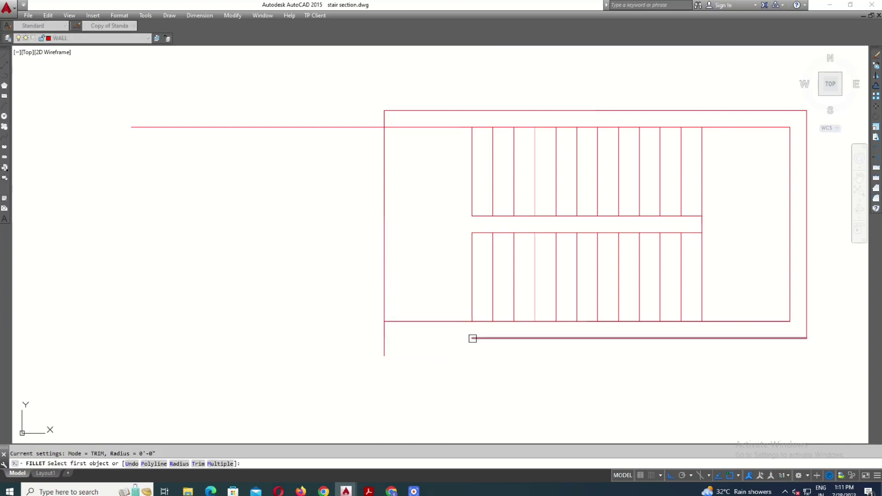
pyautogui.click(473, 339)
# Close the outer wall's bottom-left corner and trim off the stray line left of the plan.
pyautogui.click(385, 334)
pyautogui.press('Escape')
pyautogui.moveTo(376, 107); pyautogui.dragTo(374, 153, button='middle')
pyautogui.write('tr')
pyautogui.press('Return')
pyautogui.press('Return')
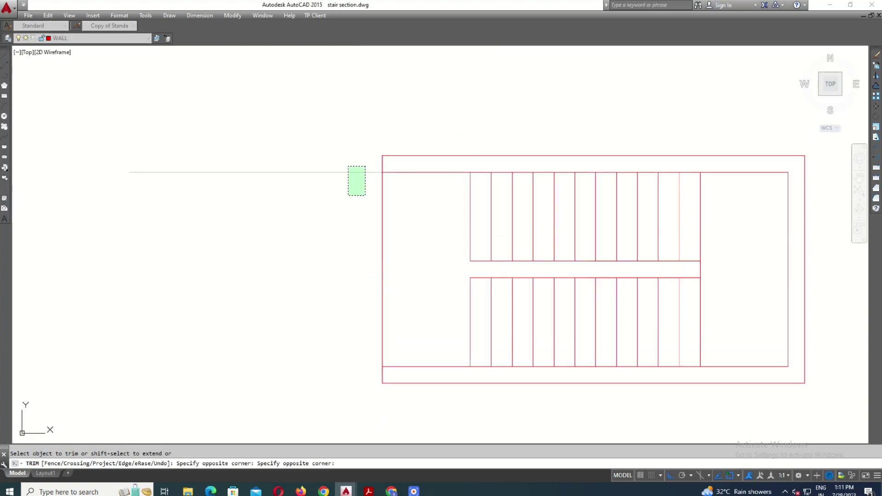
pyautogui.moveTo(367, 166); pyautogui.dragTo(347, 197)
pyautogui.scroll(2, 385, 177)
pyautogui.press('Escape')
# Window-select all the stair tread lines and bring up the Layer list for them.
pyautogui.press('l')
pyautogui.press('Return')
pyautogui.press('Escape')
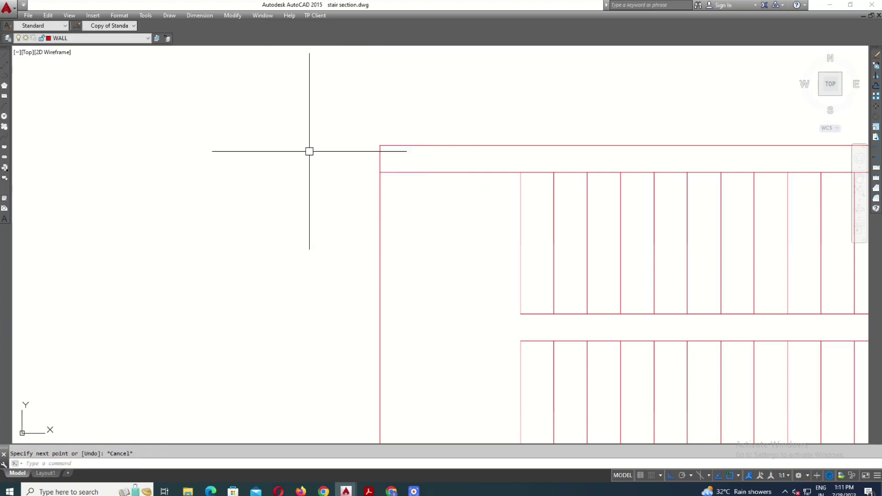
pyautogui.scroll(-2, 310, 108)
pyautogui.click(714, 297)
pyautogui.click(333, 207)
pyautogui.click(92, 38)
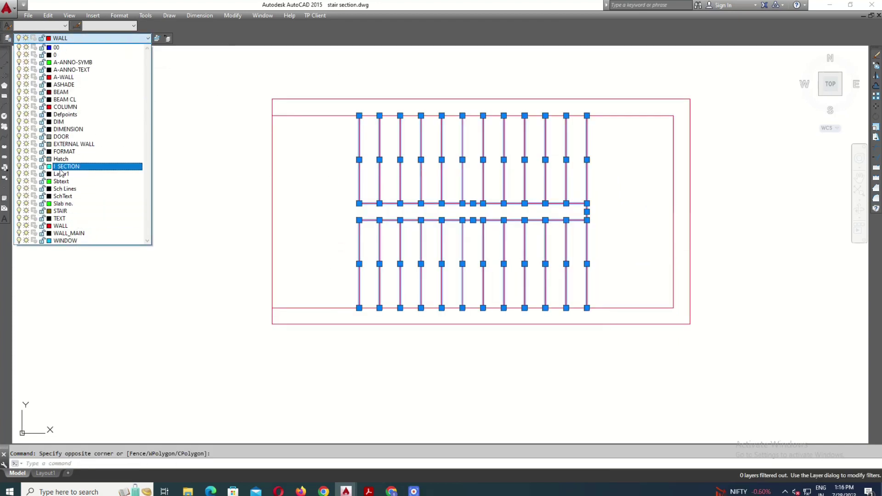
# Move the selected tread lines onto the STAIR layer.
pyautogui.click(60, 211)
pyautogui.press('Escape')
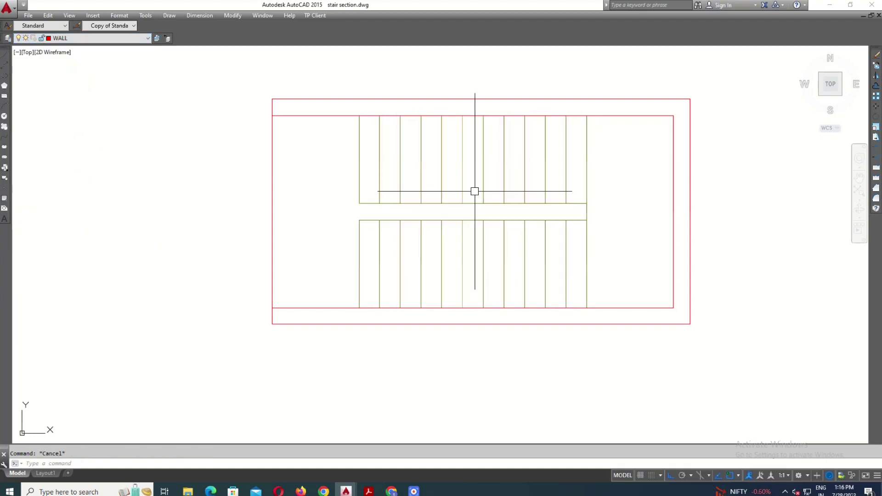
pyautogui.moveTo(247, 184); pyautogui.dragTo(123, 181, button='middle')
pyautogui.click(146, 195)
pyautogui.press('Escape')
# Put the left inner wall line on the EXTERNAL WALL layer.
pyautogui.click(187, 183)
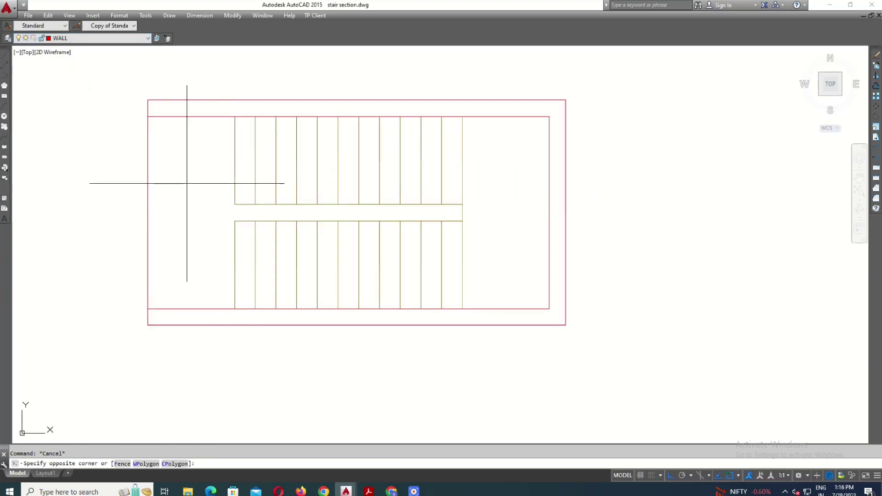
pyautogui.click(133, 203)
pyautogui.click(102, 38)
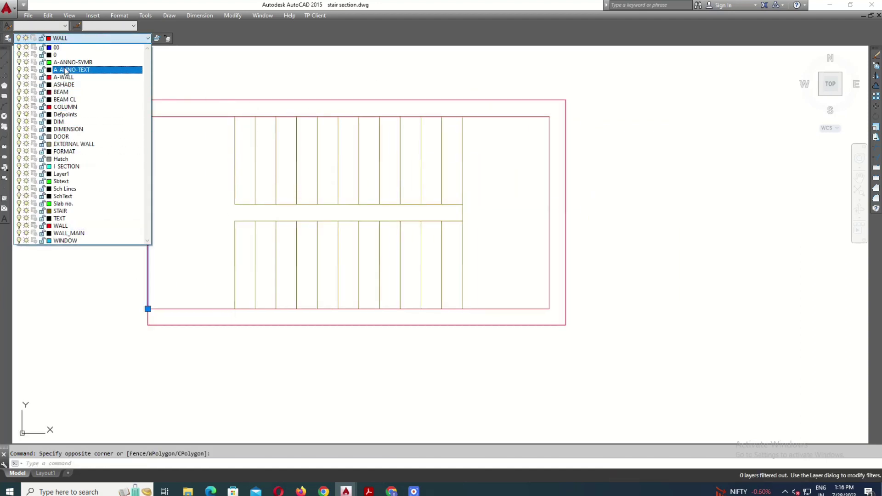
pyautogui.click(72, 144)
pyautogui.press('Escape')
pyautogui.moveTo(378, 278); pyautogui.dragTo(444, 334, button='middle')
pyautogui.write('LE')
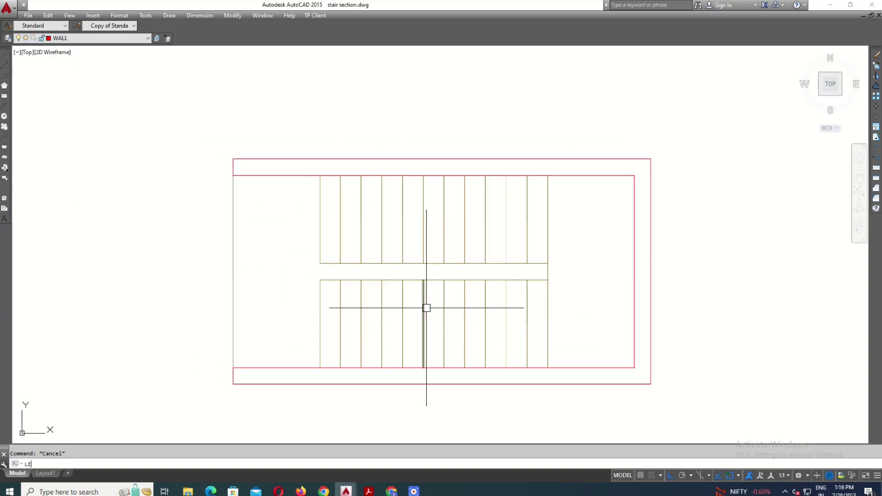
# Draw a red leader direction arrow along the upper flight.
pyautogui.press('Return')
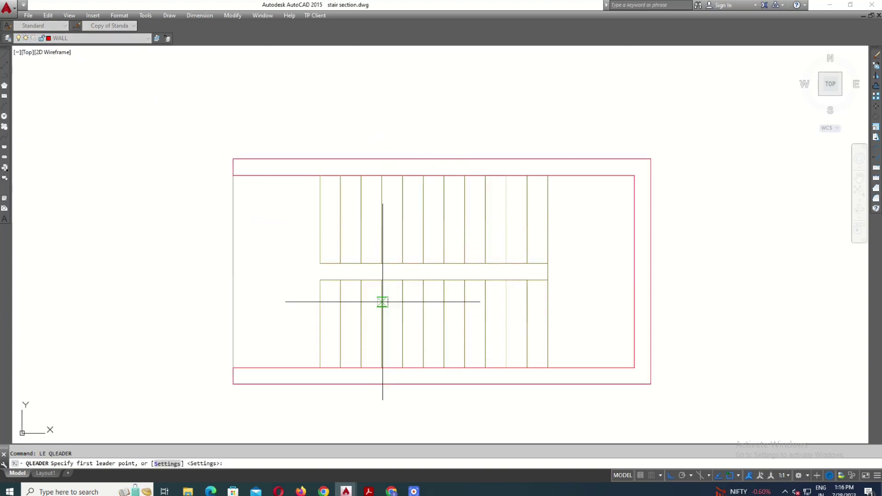
pyautogui.click(286, 213)
pyautogui.press('Escape')
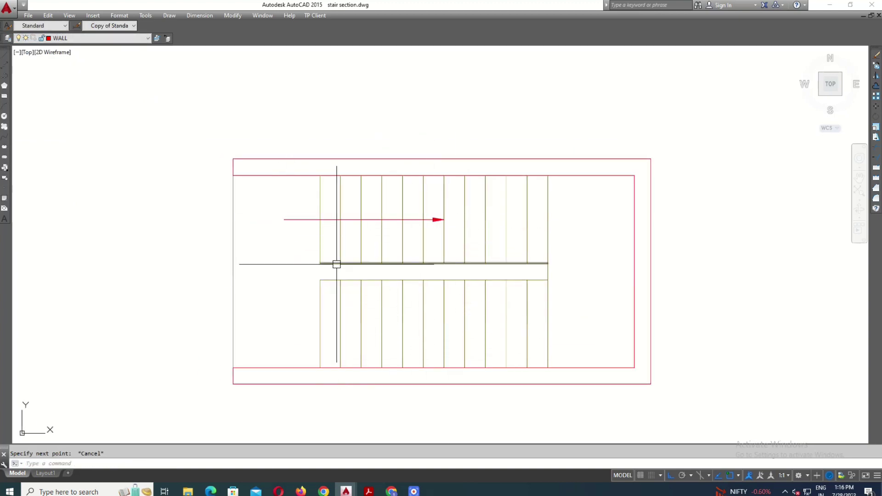
pyautogui.write('l')
pyautogui.press('Return')
pyautogui.press('Escape')
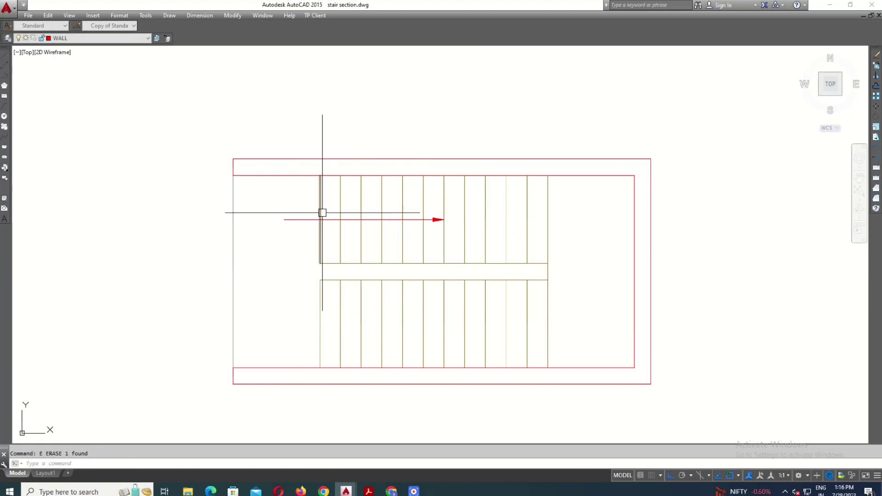
# Copy the red direction arrow from the upper flight onto the lower flight.
pyautogui.click(304, 221)
pyautogui.write('c')
pyautogui.press('Return')
pyautogui.press('Escape')
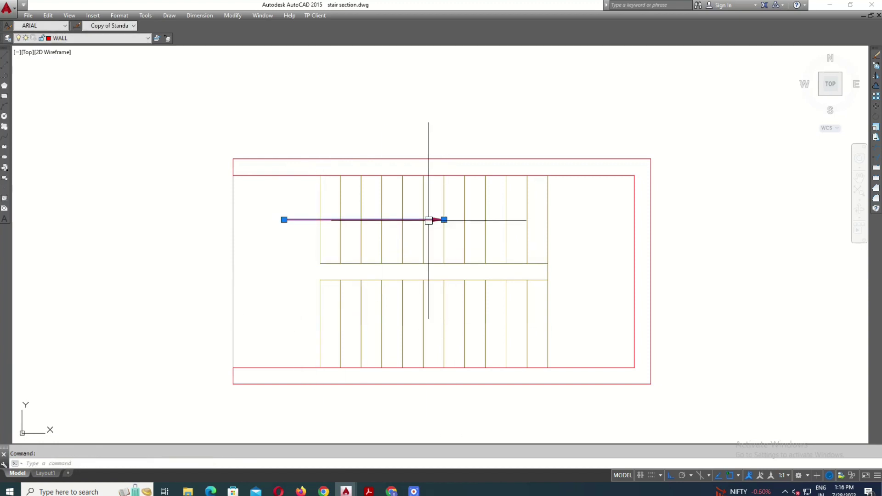
pyautogui.press('Return')
pyautogui.click(429, 219)
pyautogui.click(453, 322)
pyautogui.press('Escape')
pyautogui.scroll(-2, 357, 294)
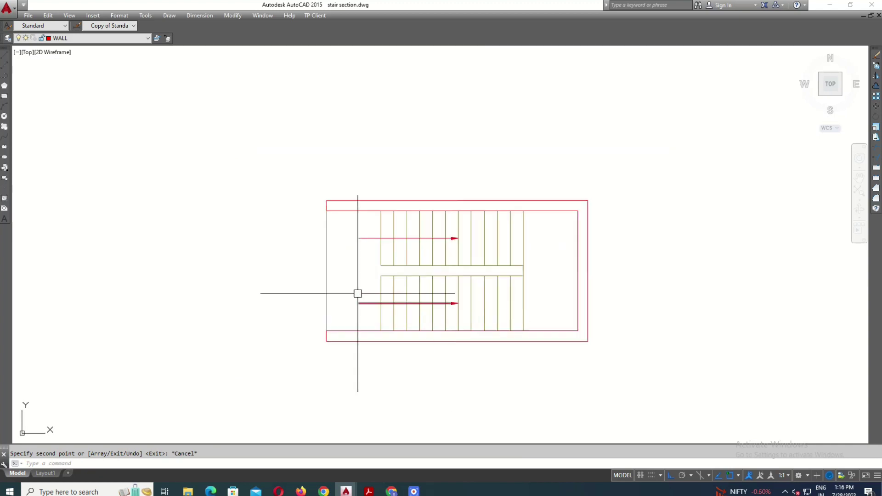
pyautogui.scroll(2, 377, 317)
pyautogui.write('t')
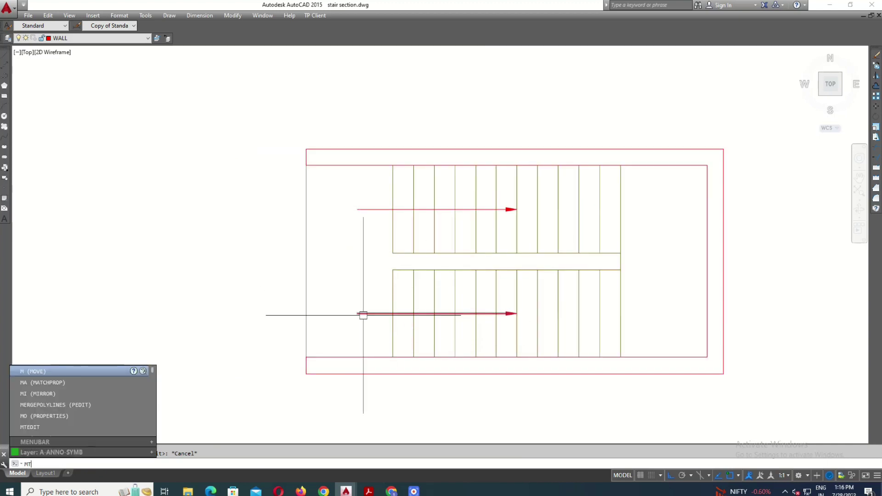
pyautogui.press('Return')
pyautogui.scroll(2, 335, 318)
# Write an UP multiline text label beside the lower flight's arrow, colour ByLayer.
pyautogui.click(330, 300)
pyautogui.click(428, 359)
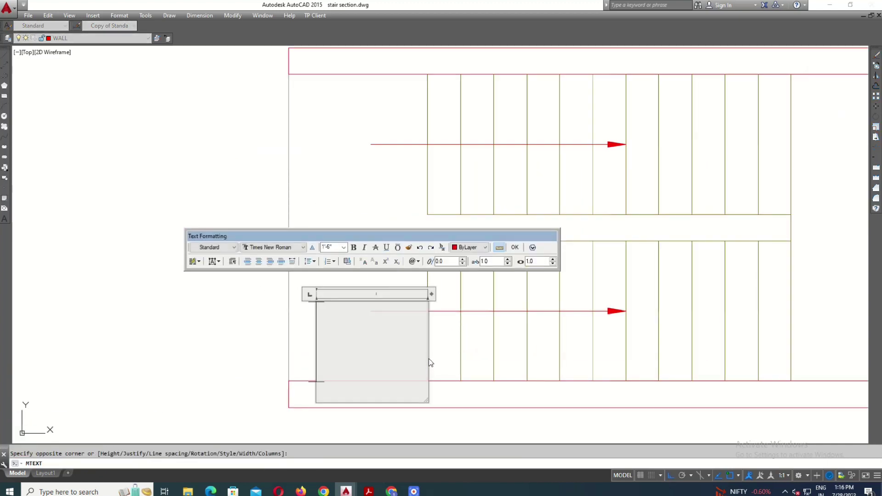
pyautogui.write('U')
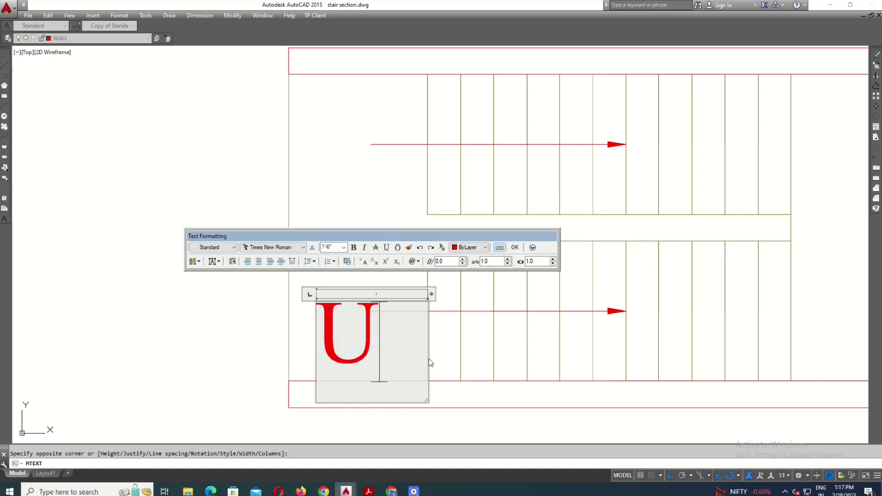
pyautogui.write('P')
pyautogui.hotkey('ctrl', 'a')
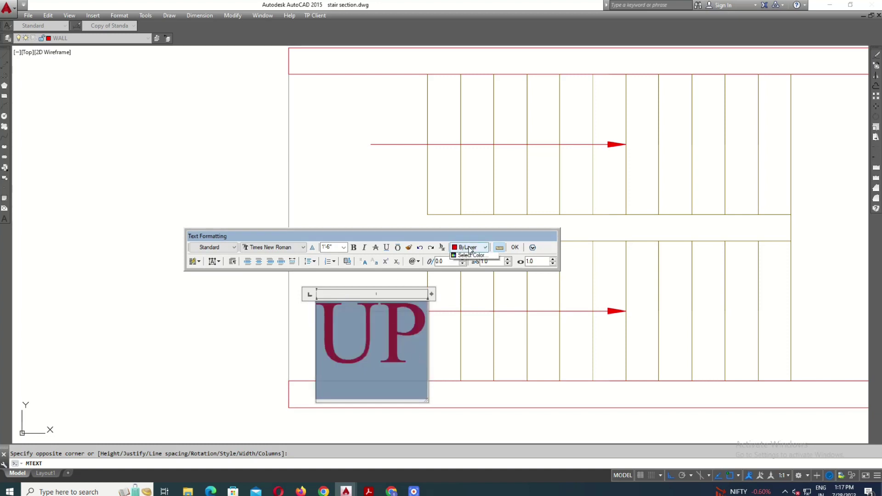
pyautogui.click(349, 255)
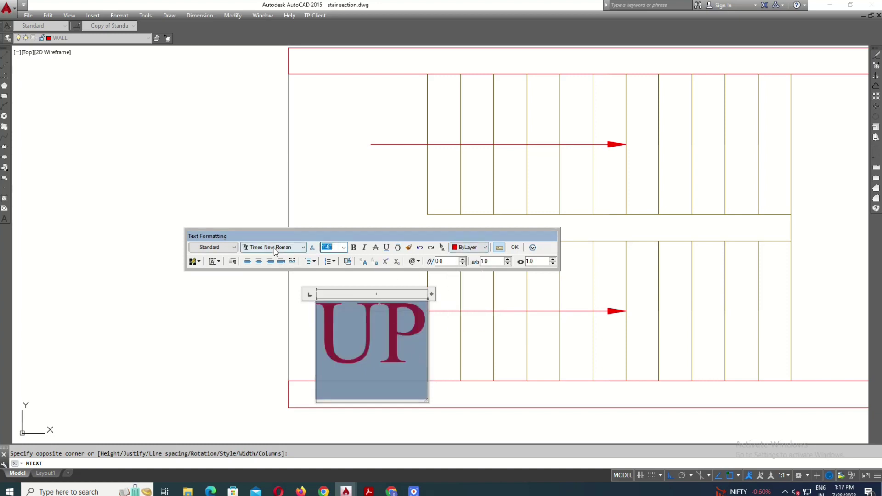
pyautogui.write('10')
pyautogui.click(515, 247)
pyautogui.click(351, 332)
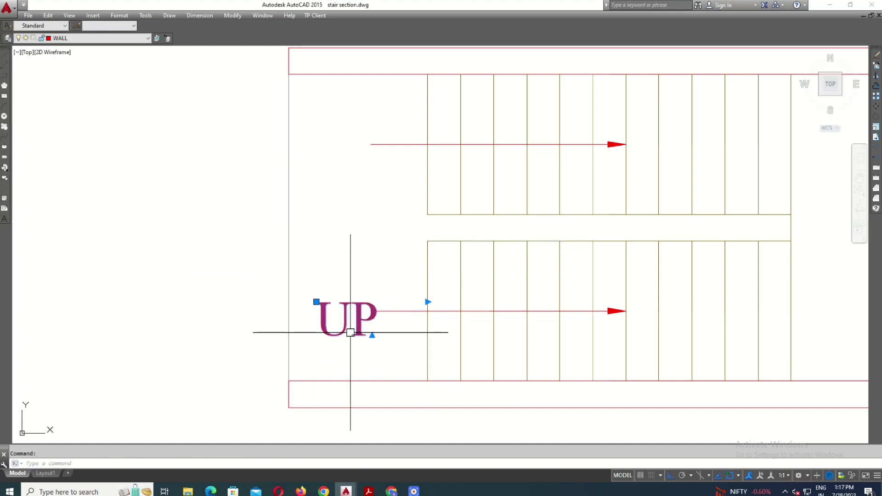
# Copy the UP label beside the upper arrow and change its text to DN.
pyautogui.write('co')
pyautogui.press('Return')
pyautogui.click(352, 336)
pyautogui.moveTo(353, 167); pyautogui.dragTo(354, 292, button='middle')
pyautogui.click(353, 273)
pyautogui.press('Escape')
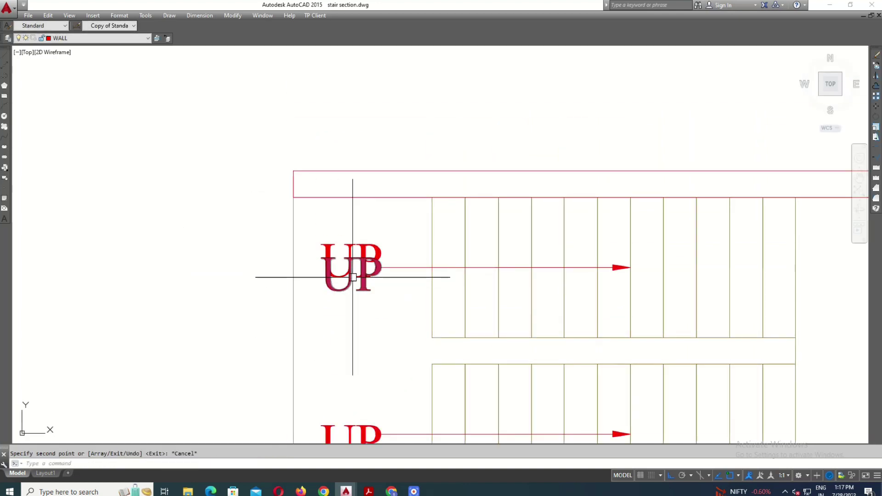
pyautogui.doubleClick(353, 277)
pyautogui.hotkey('ctrl', 'a')
pyautogui.write('D')
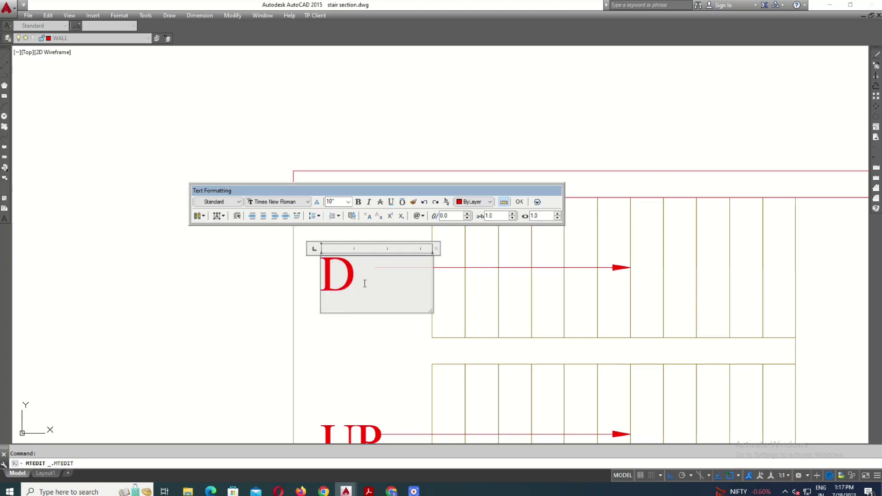
pyautogui.write('N')
pyautogui.click(349, 236)
# Check the labels' layer and the DN arrow, leaving both unchanged.
pyautogui.scroll(-4, 386, 241)
pyautogui.click(83, 38)
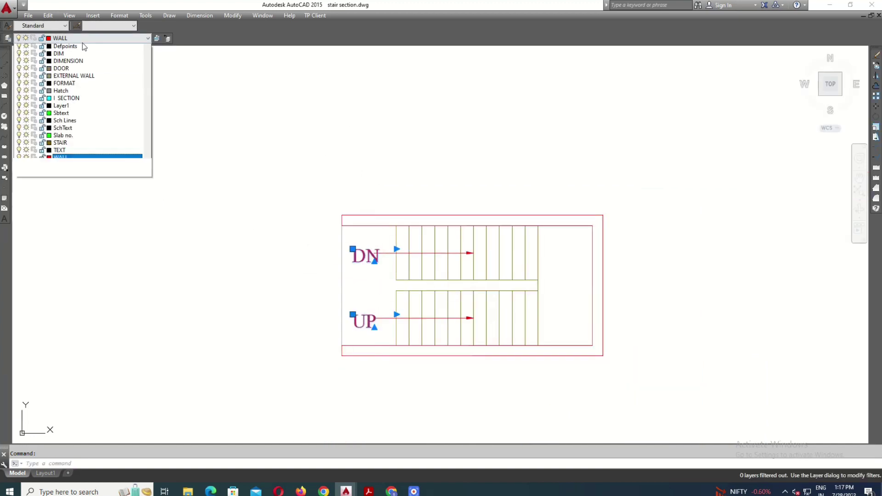
pyautogui.click(72, 182)
pyautogui.scroll(2, 398, 299)
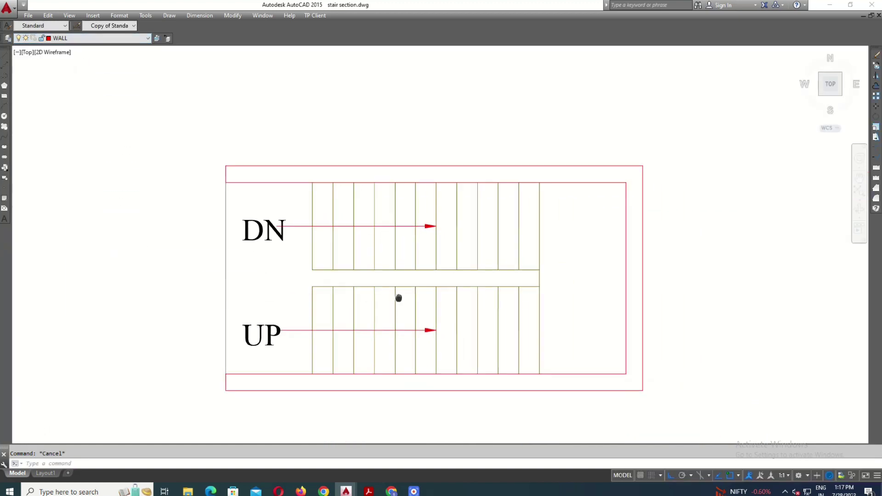
pyautogui.scroll(3, 259, 213)
pyautogui.click(259, 213)
pyautogui.press('Escape')
pyautogui.scroll(-4, 327, 151)
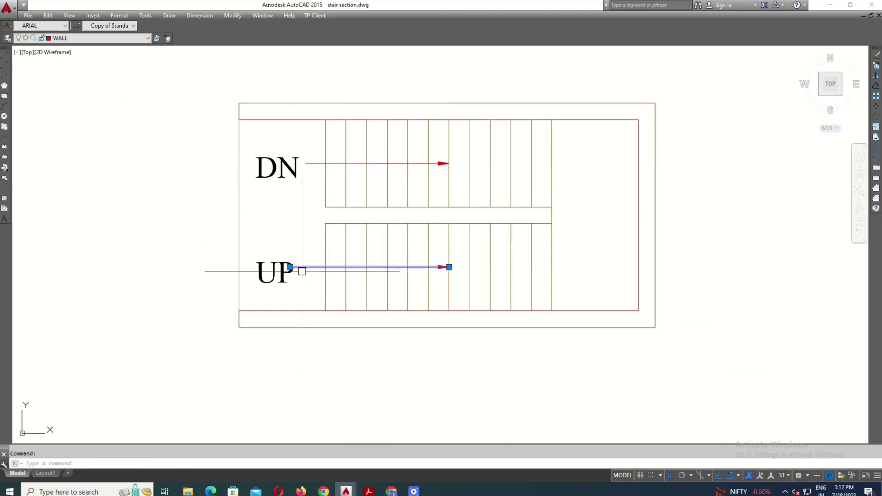
pyautogui.press('Escape')
pyautogui.scroll(-3, 300, 191)
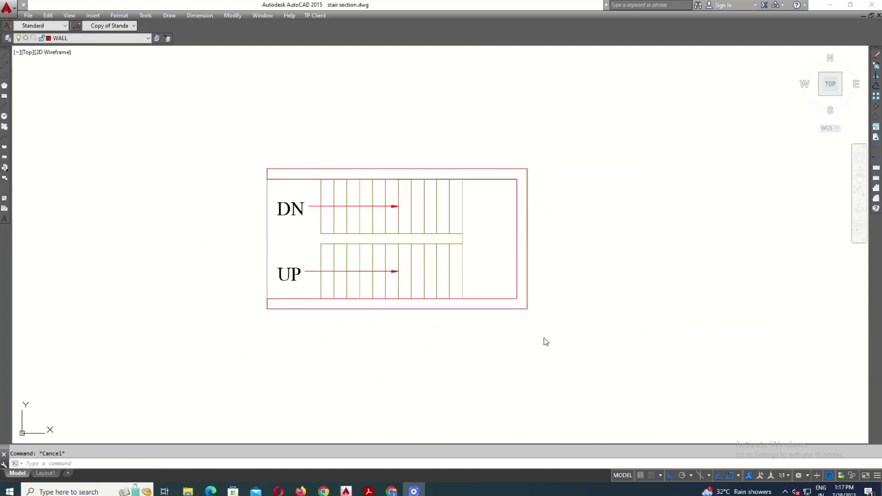
# Start a hatch and pick the wall band as the area to fill.
pyautogui.write('h')
pyautogui.press('Return')
pyautogui.click(248, 99)
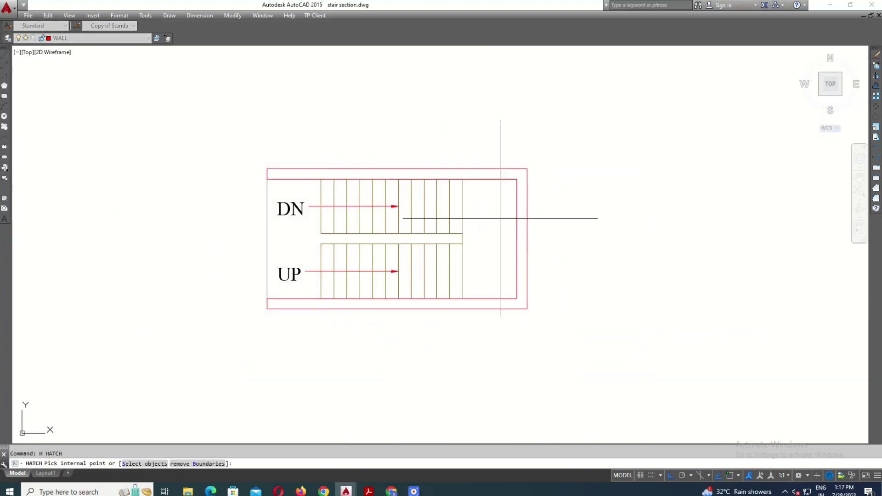
pyautogui.scroll(2, 523, 225)
pyautogui.click(522, 166)
pyautogui.press('Return')
# Choose the ANSI32 pattern from the ANSI tab and apply it to the walls.
pyautogui.click(180, 151)
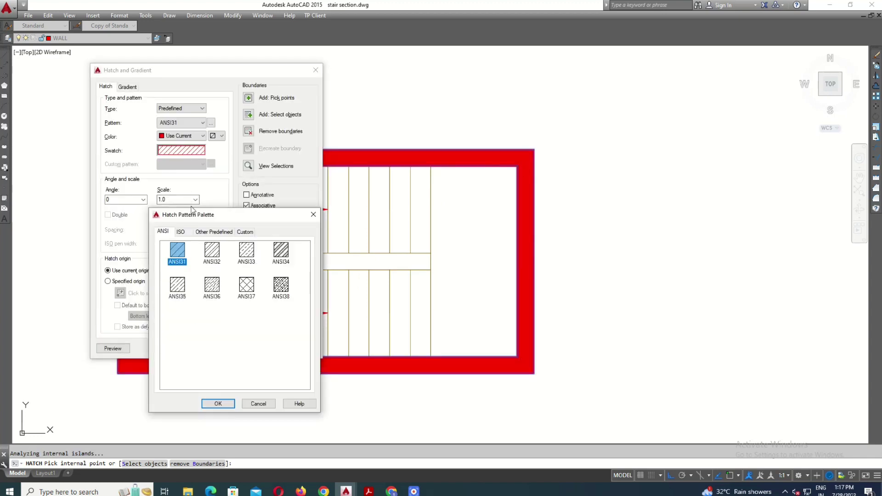
pyautogui.click(187, 233)
pyautogui.click(213, 232)
pyautogui.click(163, 232)
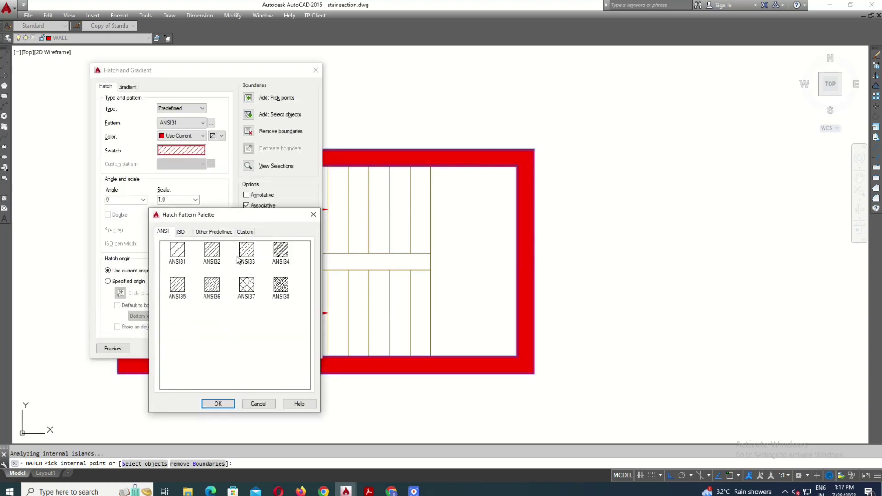
pyautogui.click(216, 403)
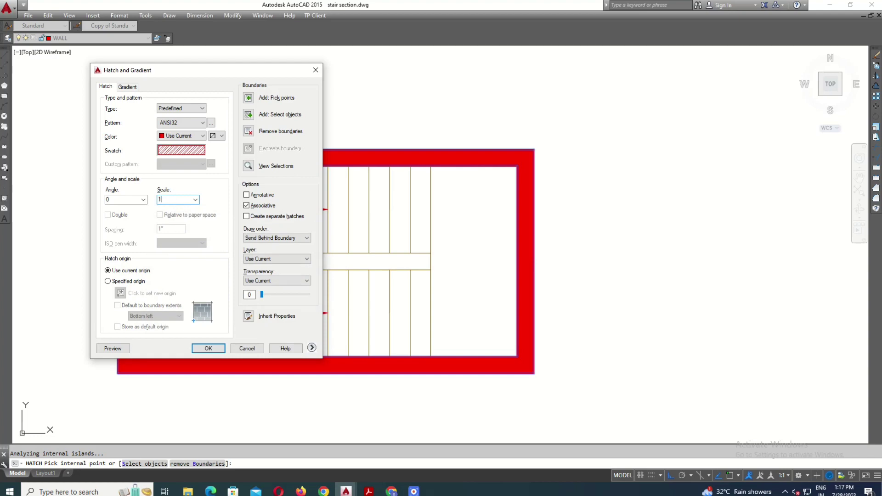
pyautogui.click(178, 199)
pyautogui.write('0')
pyautogui.press('Return')
pyautogui.scroll(1, 460, 239)
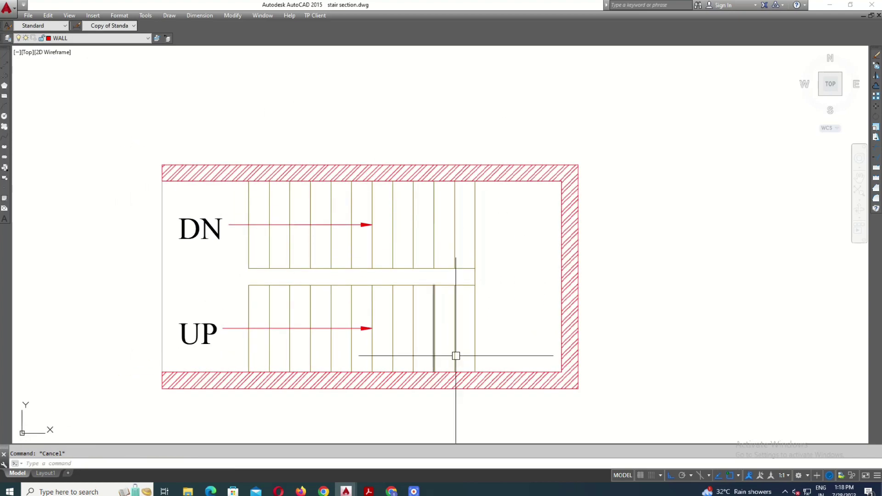
pyautogui.moveTo(555, 417); pyautogui.dragTo(518, 381, button='middle')
pyautogui.write('M')
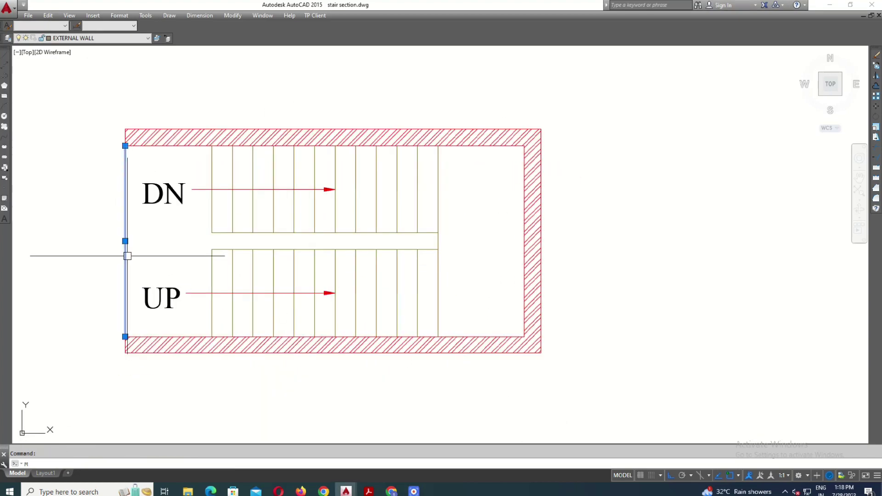
# Try matching properties from the left wall line, then cancel the match.
pyautogui.write('a')
pyautogui.press('Return')
pyautogui.click(267, 189)
pyautogui.click(289, 293)
pyautogui.press('Escape')
pyautogui.scroll(-2, 410, 263)
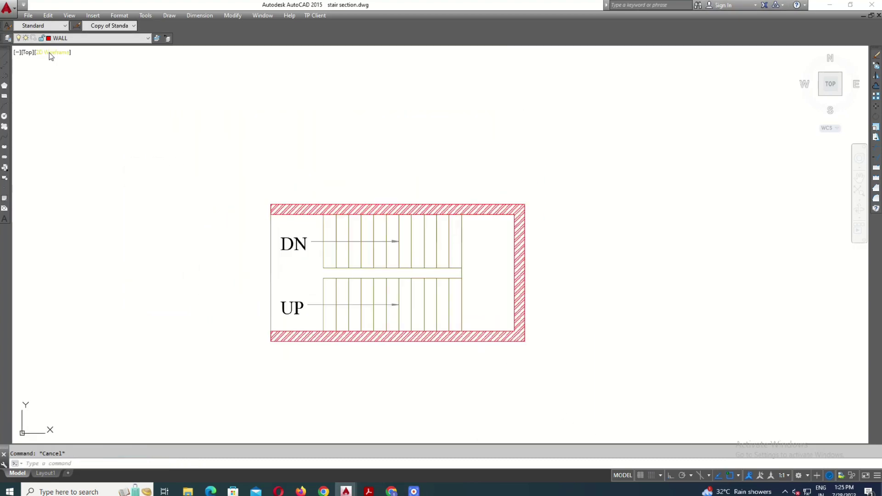
pyautogui.click(104, 39)
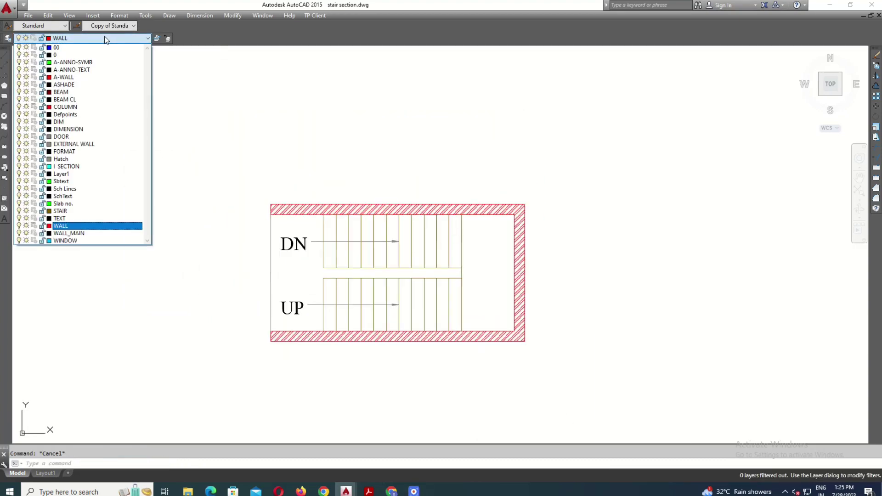
# On layer DIM, dimension the top wall as a chain: 3'-6", 9'-2", 3'-6".
pyautogui.click(69, 131)
pyautogui.press('Return')
pyautogui.scroll(4, 304, 196)
pyautogui.click(218, 244)
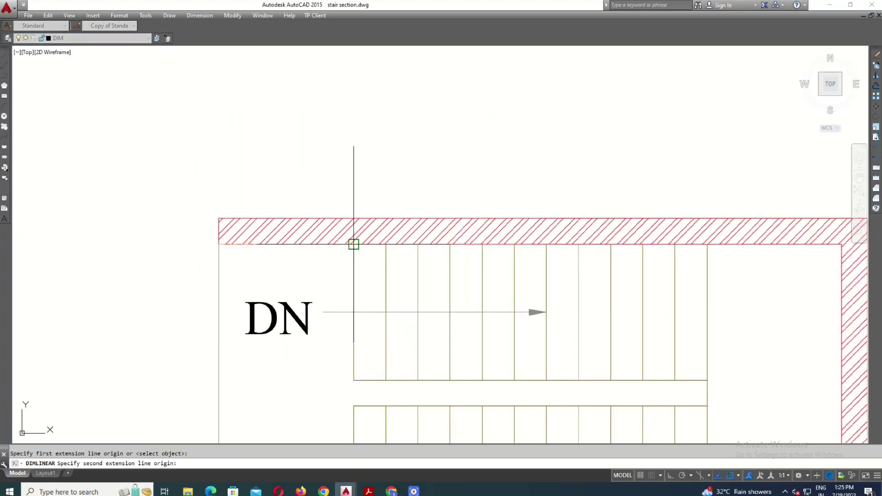
pyautogui.click(353, 244)
pyautogui.click(345, 163)
pyautogui.press('Return')
pyautogui.scroll(-3, 622, 237)
pyautogui.scroll(2, 597, 241)
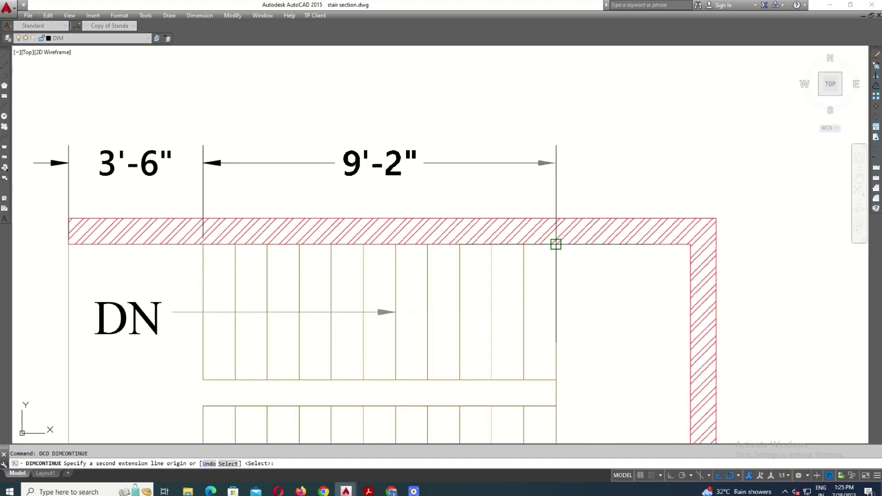
pyautogui.click(558, 246)
pyautogui.click(700, 246)
pyautogui.press('Escape')
# Add a vertical dimension beside the right wall and adjust it to read 7'-8".
pyautogui.moveTo(544, 203); pyautogui.dragTo(523, 167, button='middle')
pyautogui.write('DLI')
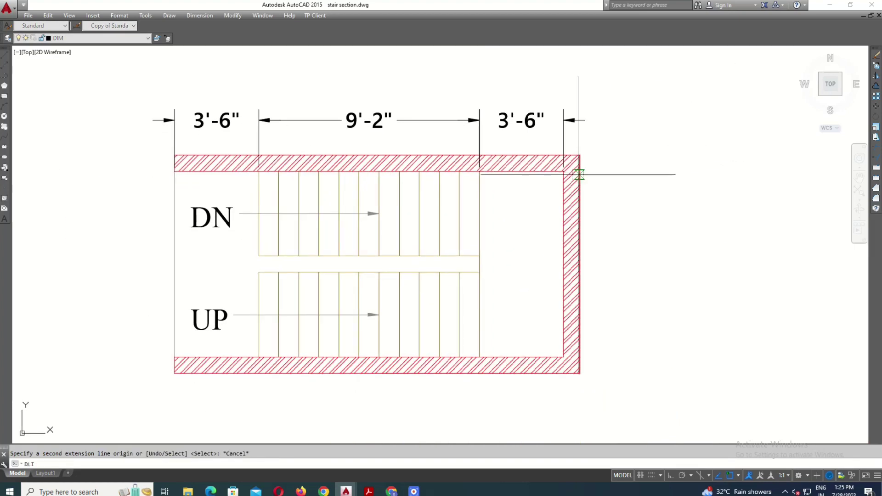
pyautogui.press('Return')
pyautogui.click(563, 172)
pyautogui.click(563, 357)
pyautogui.click(602, 299)
pyautogui.click(599, 335)
pyautogui.scroll(2, 559, 352)
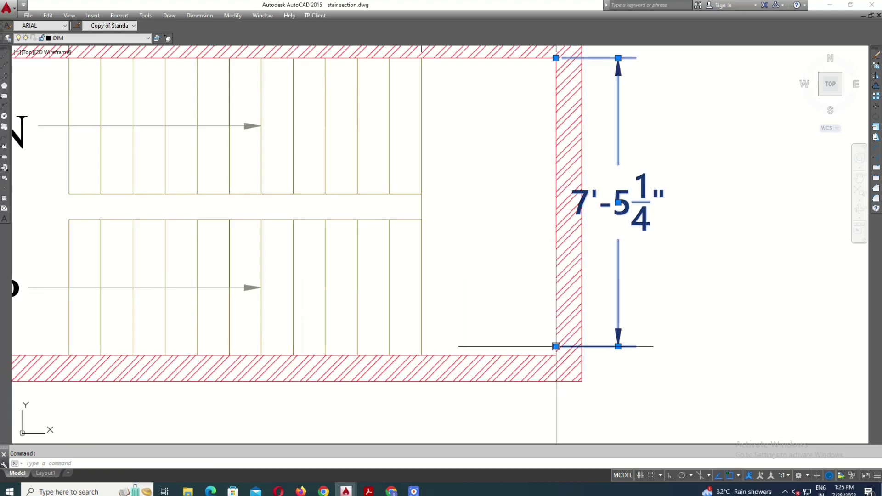
pyautogui.click(556, 346)
pyautogui.click(556, 355)
pyautogui.scroll(-2, 513, 303)
pyautogui.scroll(-3, 514, 301)
pyautogui.press('Escape')
pyautogui.scroll(2, 344, 122)
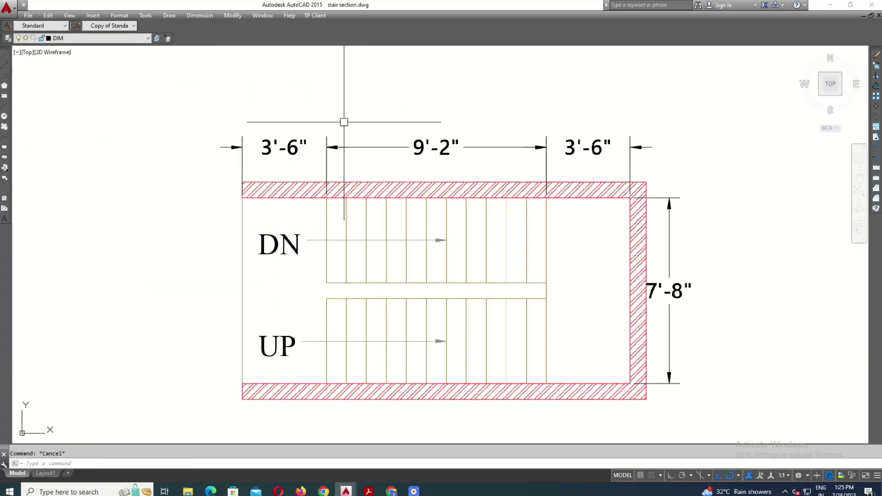
# Add the 16'-2" overall dimension above the plan.
pyautogui.press('Return')
pyautogui.click(243, 183)
pyautogui.click(647, 183)
pyautogui.click(548, 120)
pyautogui.moveTo(547, 120); pyautogui.dragTo(520, 135, button='middle')
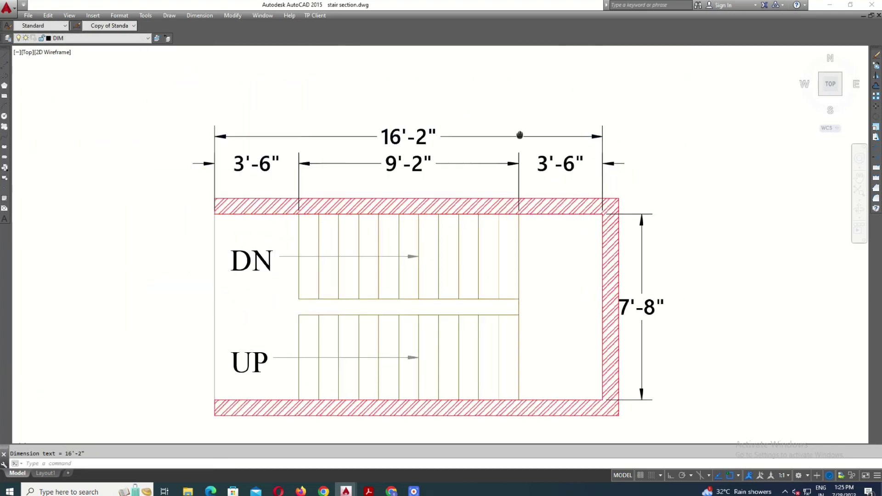
pyautogui.scroll(-2, 548, 233)
pyautogui.scroll(2, 646, 227)
pyautogui.scroll(-2, 574, 408)
pyautogui.press('Escape')
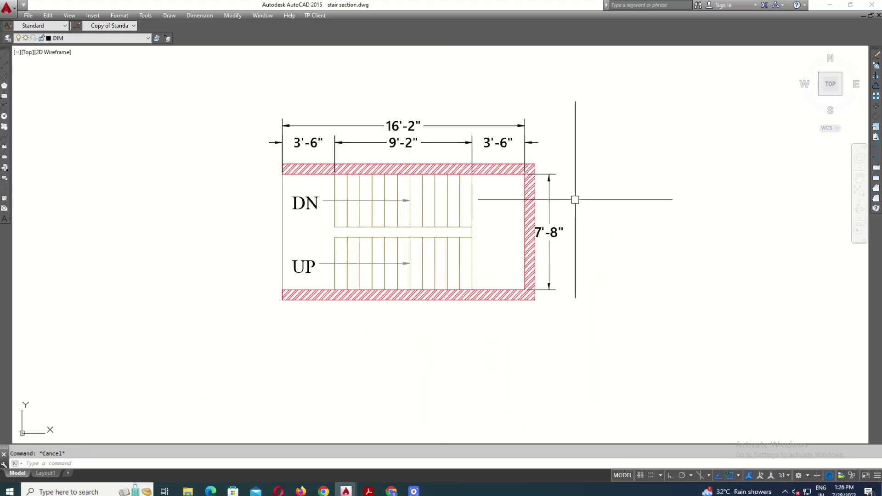
# Add the 9' overall height dimension on the right with DLI.
pyautogui.write('dli')
pyautogui.press('Return')
pyautogui.scroll(2, 514, 160)
pyautogui.click(549, 166)
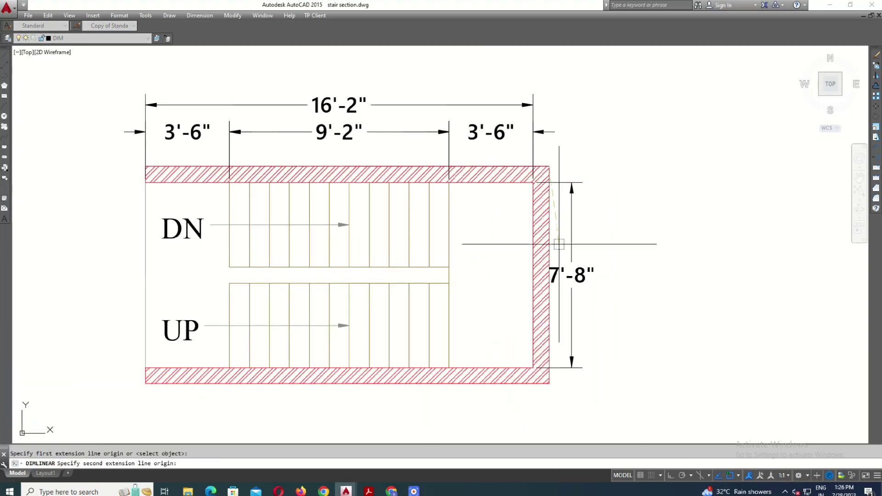
pyautogui.click(549, 384)
pyautogui.moveTo(591, 360); pyautogui.dragTo(568, 316, button='middle')
pyautogui.click(582, 282)
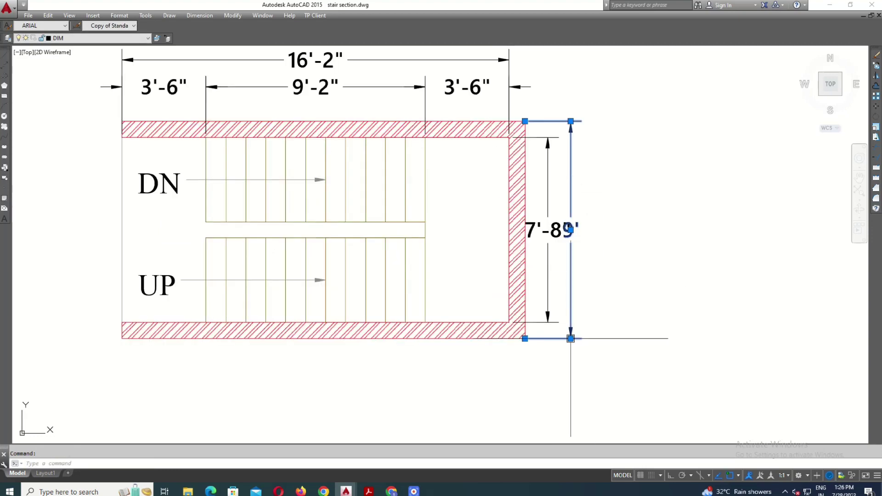
pyautogui.press('Escape')
pyautogui.moveTo(591, 282); pyautogui.dragTo(582, 248, button='middle')
# Slide the 7'-8" dimension line closer to the wall.
pyautogui.click(540, 195)
pyautogui.click(502, 288)
pyautogui.moveTo(503, 288); pyautogui.dragTo(500, 336, button='middle')
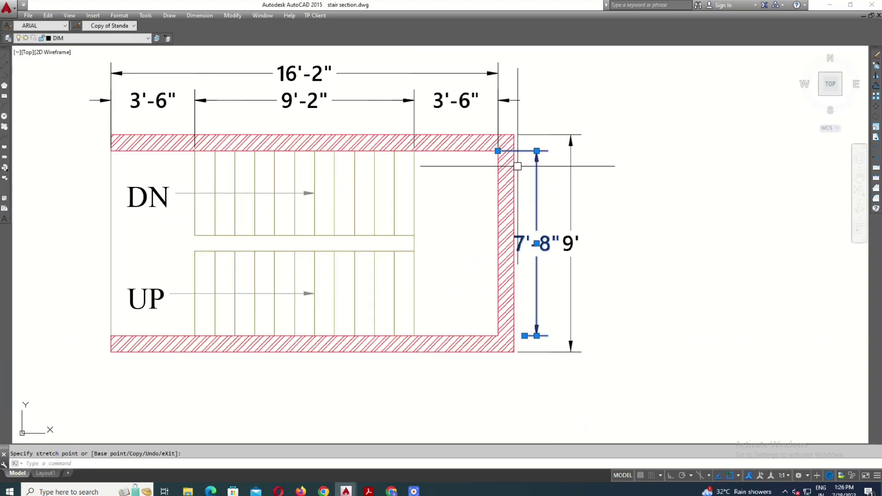
pyautogui.click(525, 150)
pyautogui.scroll(-3, 578, 365)
# Match the top chain and 16'-2" dimensions to a reference dimension's style.
pyautogui.write('ma')
pyautogui.press('Return')
pyautogui.click(542, 197)
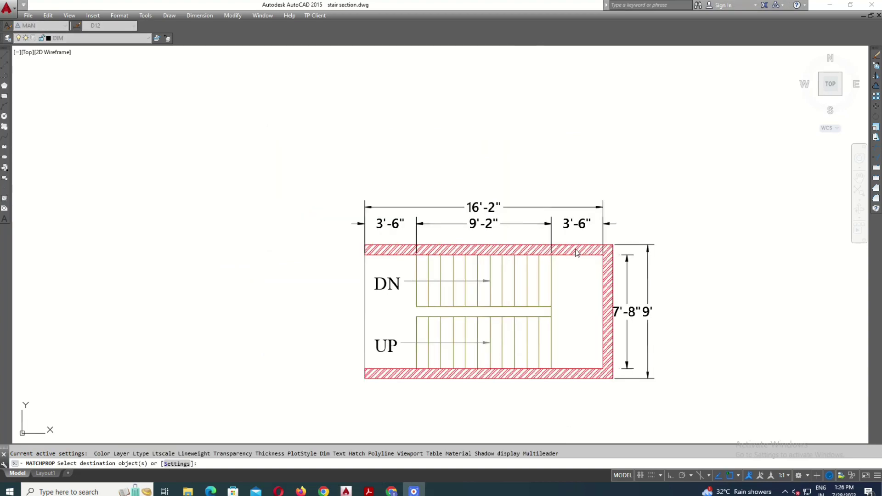
pyautogui.scroll(3, 638, 197)
pyautogui.click(653, 188)
pyautogui.click(118, 246)
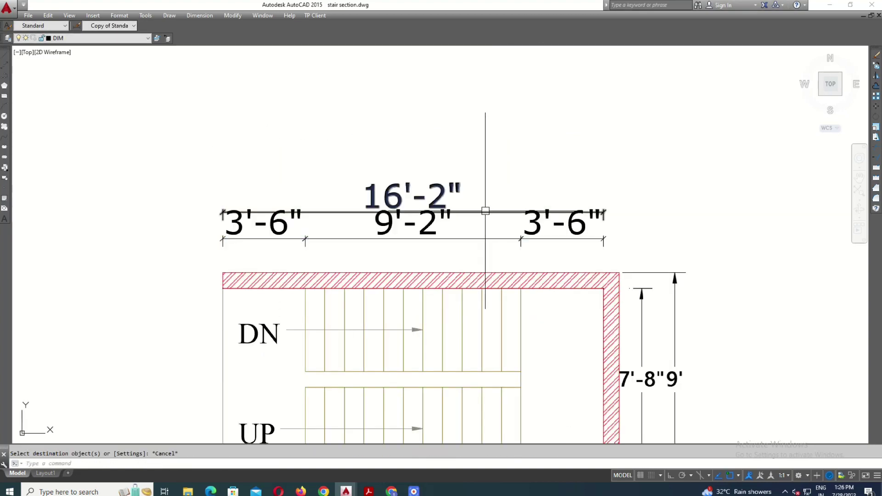
pyautogui.press('Return')
pyautogui.click(603, 212)
pyautogui.scroll(-2, 368, 127)
pyautogui.write('MA')
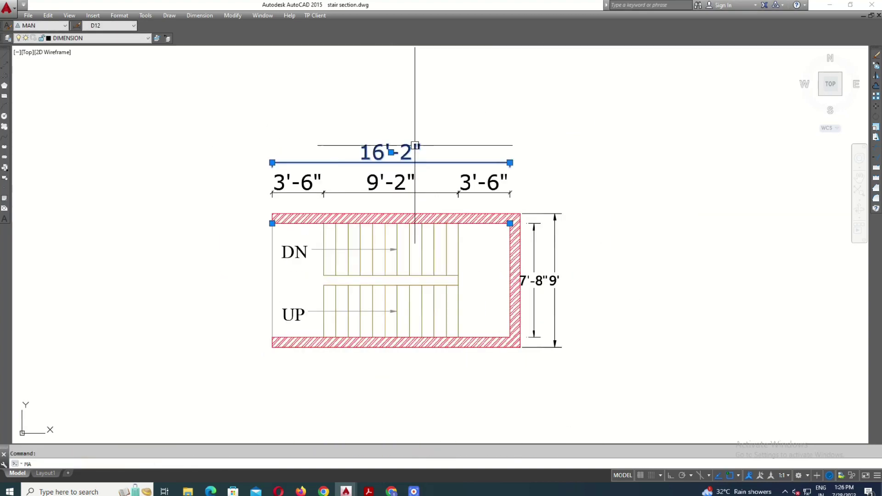
# Match the 7'-8" and 9' dimensions to the same dimension style.
pyautogui.press('Return')
pyautogui.click(543, 171)
pyautogui.press('Return')
pyautogui.scroll(2, 484, 314)
pyautogui.click(479, 317)
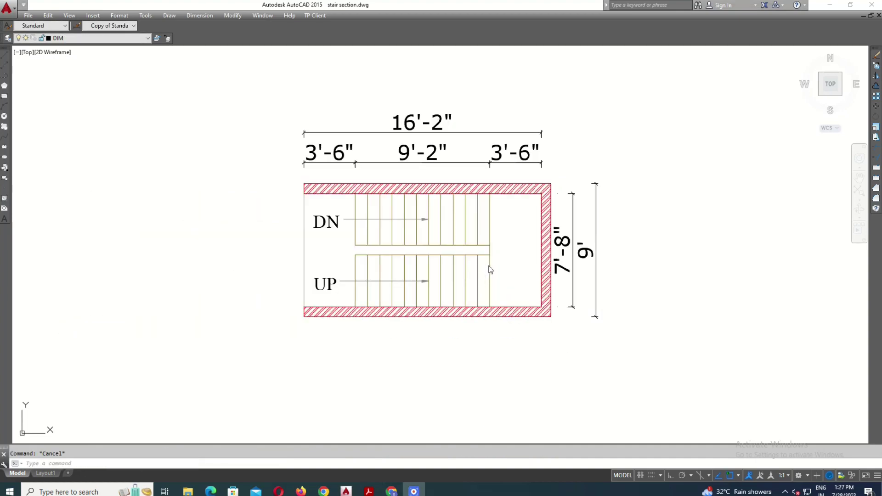
pyautogui.scroll(2, 357, 189)
# Copy the DN label and edit the copy into a 5"-high text label.
pyautogui.press('Return')
pyautogui.scroll(2, 303, 240)
pyautogui.click(315, 250)
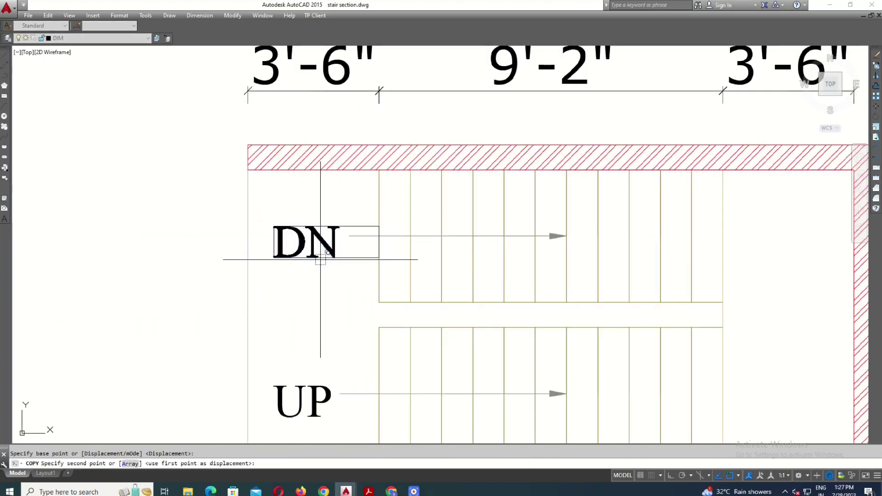
pyautogui.click(349, 202)
pyautogui.press('Escape')
pyautogui.doubleClick(347, 200)
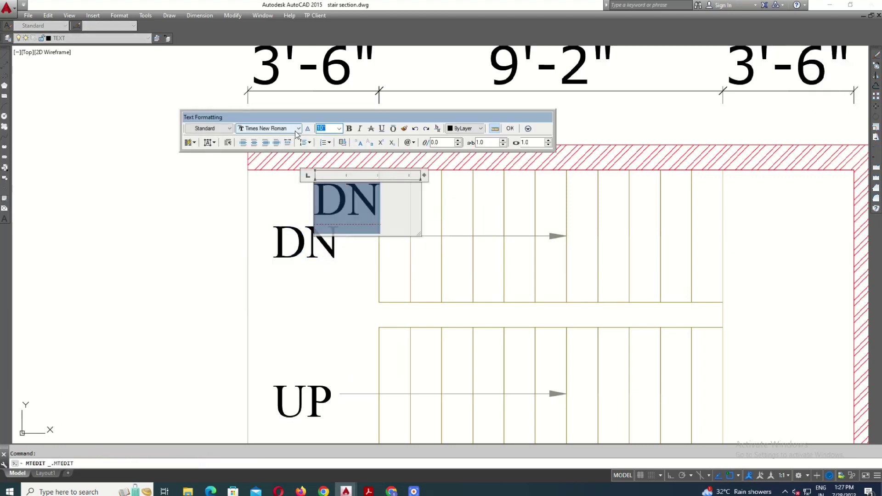
pyautogui.write('5')
pyautogui.press('Return')
pyautogui.write('1')
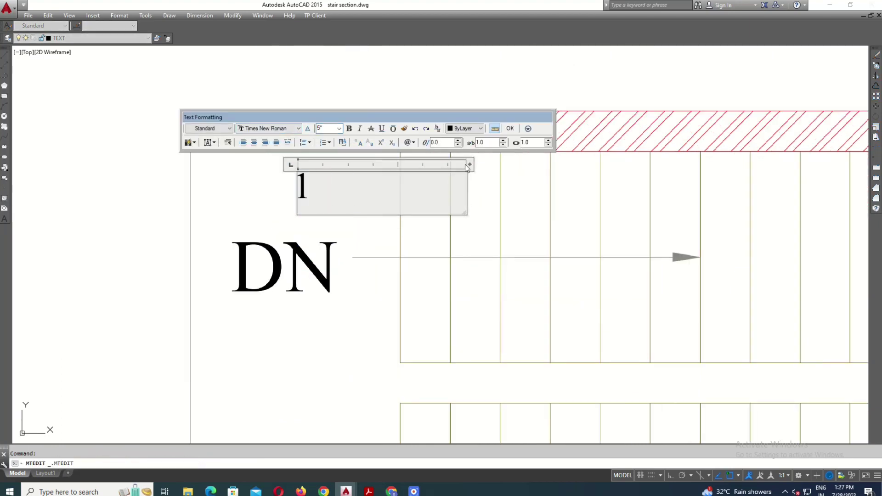
pyautogui.moveTo(466, 167); pyautogui.dragTo(331, 165)
pyautogui.click(305, 173)
# Move the "1" label over the first tread of the DN flight.
pyautogui.write('m')
pyautogui.press('Return')
pyautogui.click(400, 241)
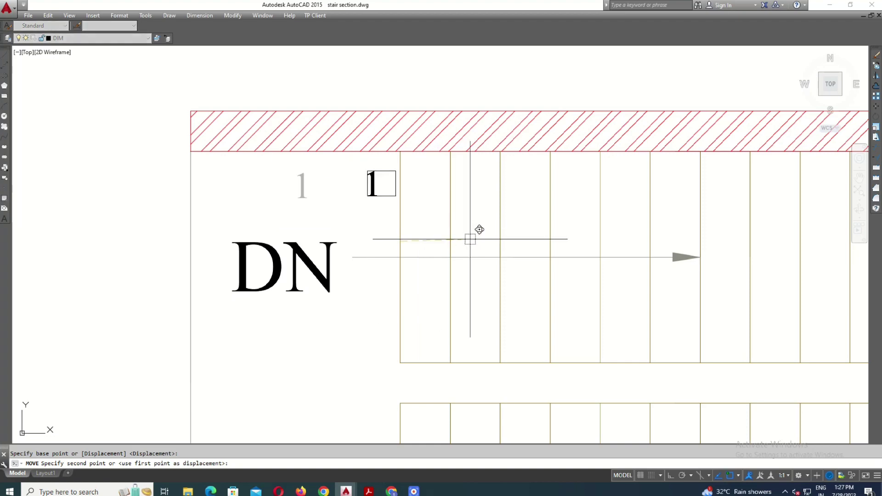
pyautogui.click(474, 240)
pyautogui.click(383, 185)
pyautogui.write('c')
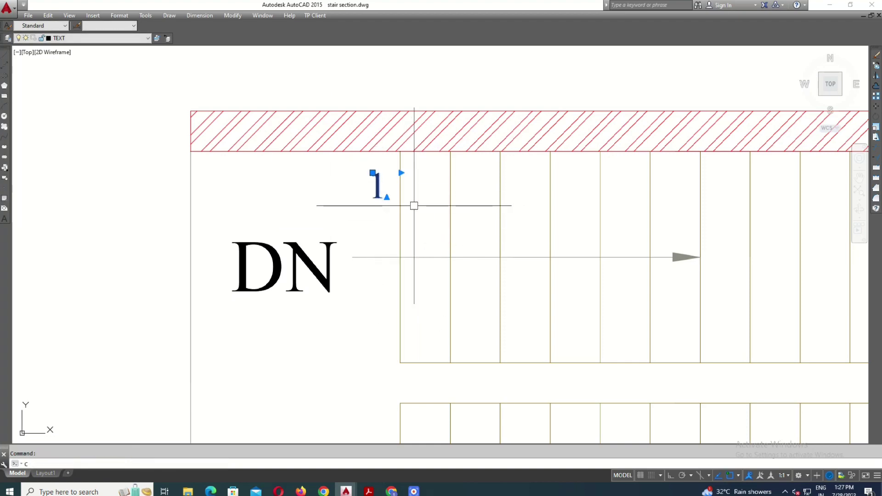
# Copy the "1" label onto each remaining tread of the DN flight.
pyautogui.press('Return')
pyautogui.click(400, 152)
pyautogui.click(451, 151)
pyautogui.click(500, 152)
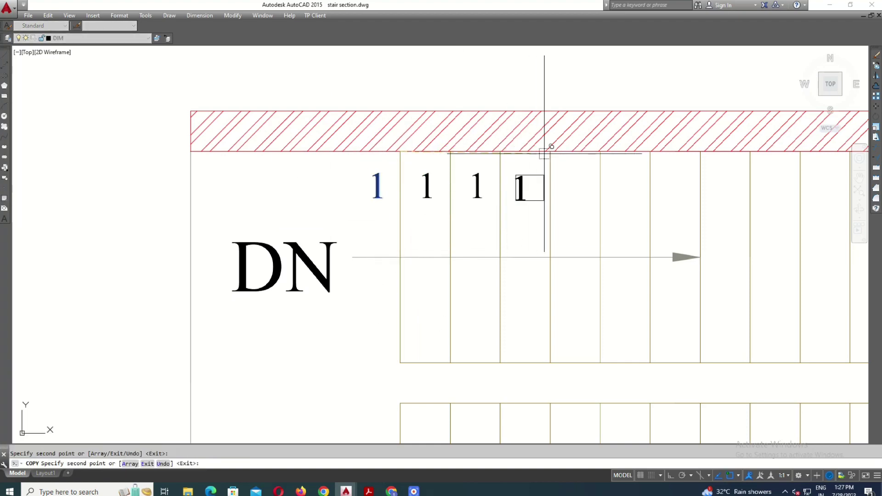
pyautogui.click(550, 151)
pyautogui.scroll(-3, 550, 152)
pyautogui.scroll(3, 400, 197)
pyautogui.click(275, 161)
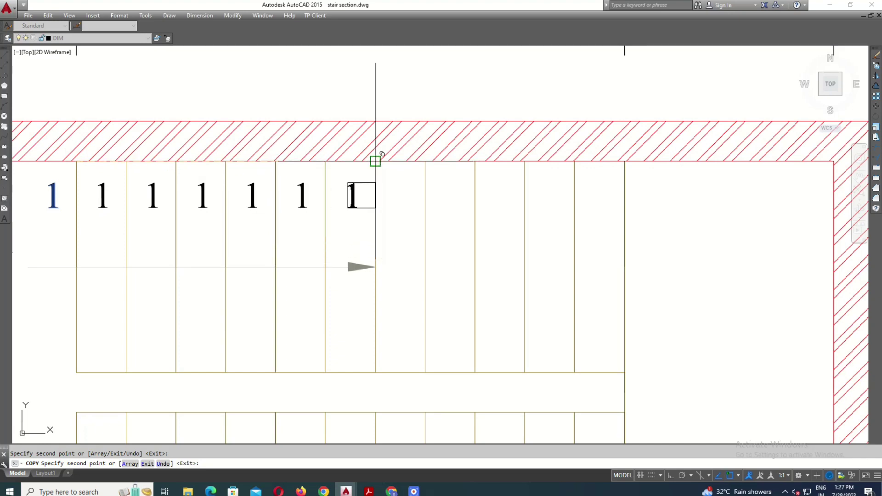
pyautogui.click(525, 161)
pyautogui.click(573, 161)
pyautogui.click(623, 161)
pyautogui.scroll(-2, 498, 152)
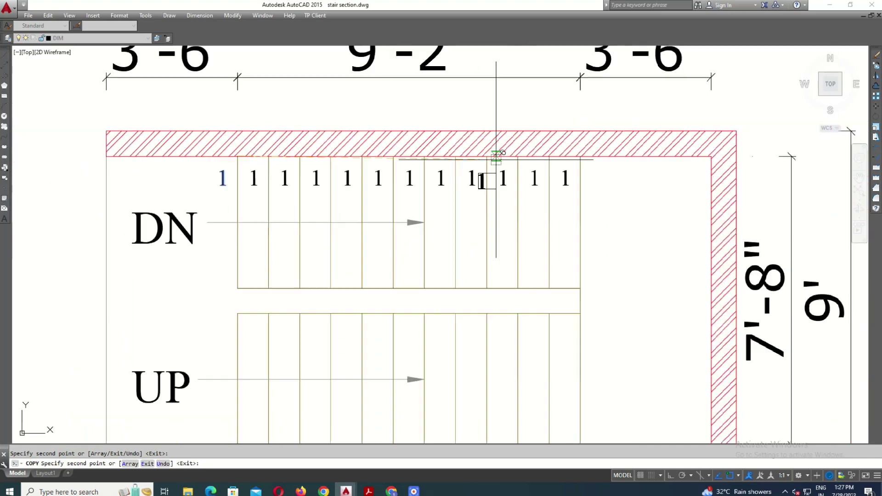
pyautogui.scroll(2, 515, 144)
pyautogui.press('Escape')
# Copy the whole row of "1" labels down onto the UP flight.
pyautogui.scroll(-2, 512, 133)
pyautogui.click(295, 142)
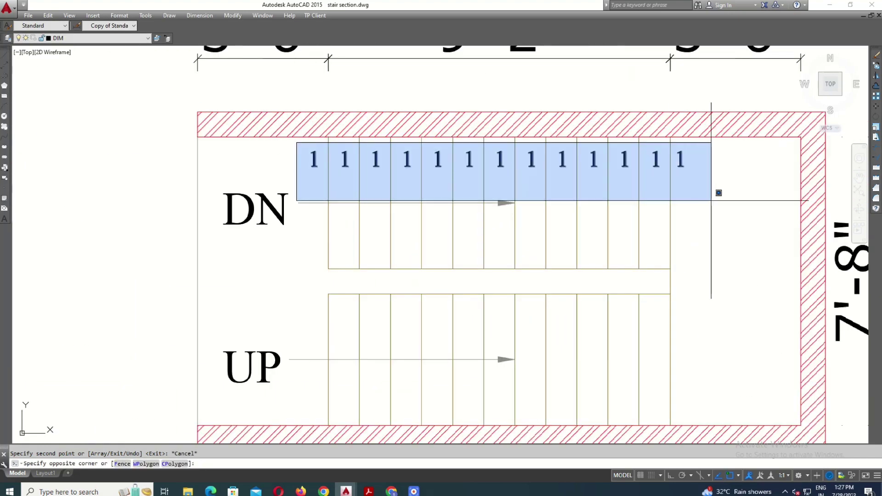
pyautogui.click(711, 195)
pyautogui.write('co')
pyautogui.press('Return')
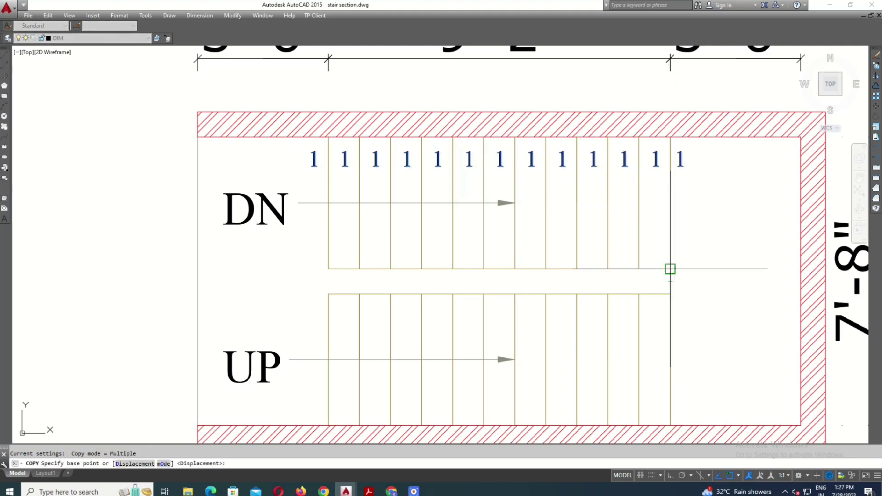
pyautogui.click(671, 138)
pyautogui.scroll(-2, 671, 138)
pyautogui.click(674, 292)
# Renumber the top row of 1s sequentially from 1 to 13 with TCOUNT.
pyautogui.press('Escape')
pyautogui.scroll(-1, 674, 291)
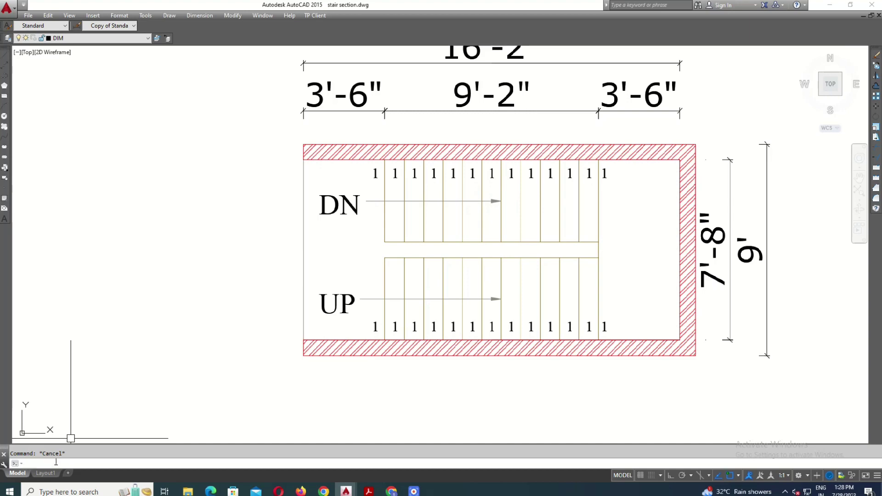
pyautogui.write('count')
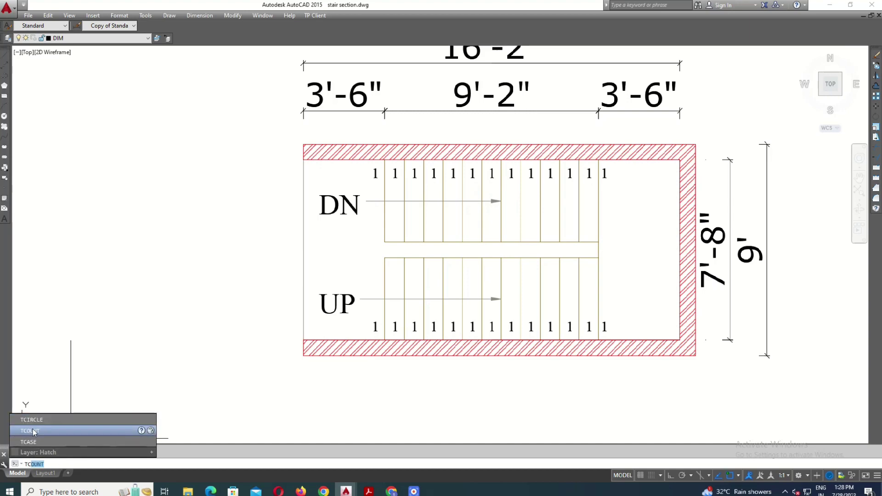
pyautogui.press('Return')
pyautogui.scroll(2, 451, 152)
pyautogui.click(247, 132)
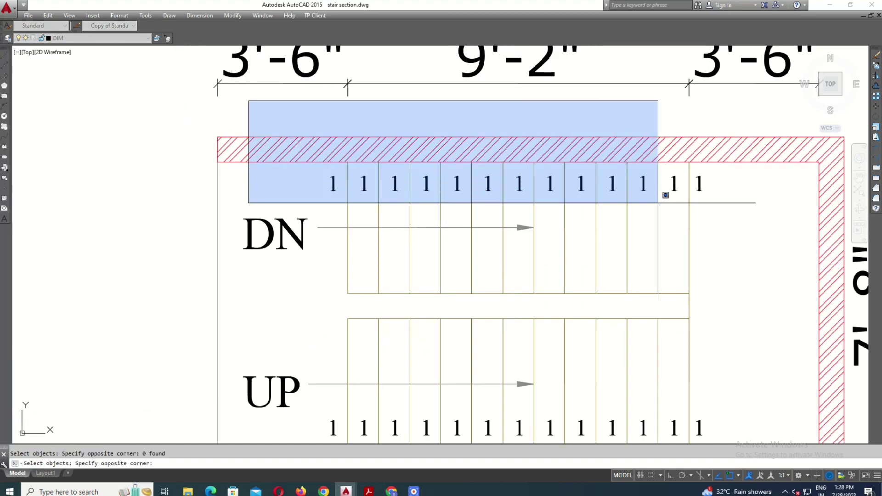
pyautogui.click(752, 218)
pyautogui.press('Return')
pyautogui.write('1')
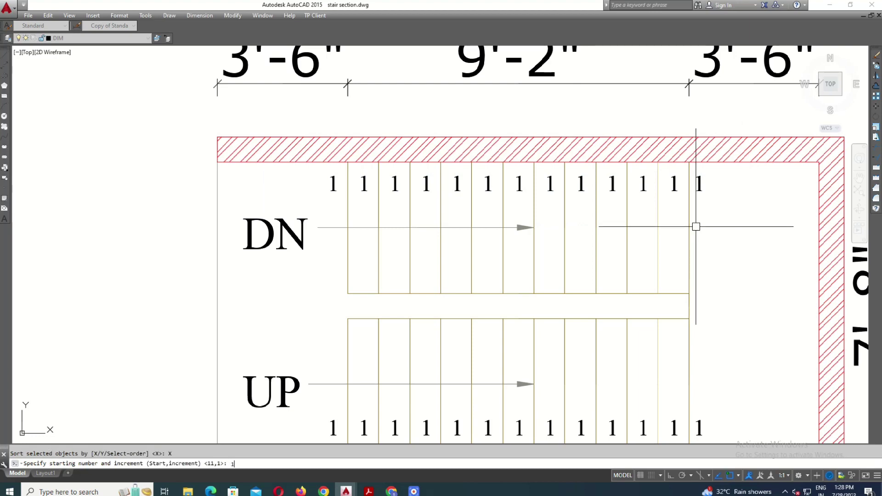
pyautogui.press('Return')
pyautogui.press('Return')
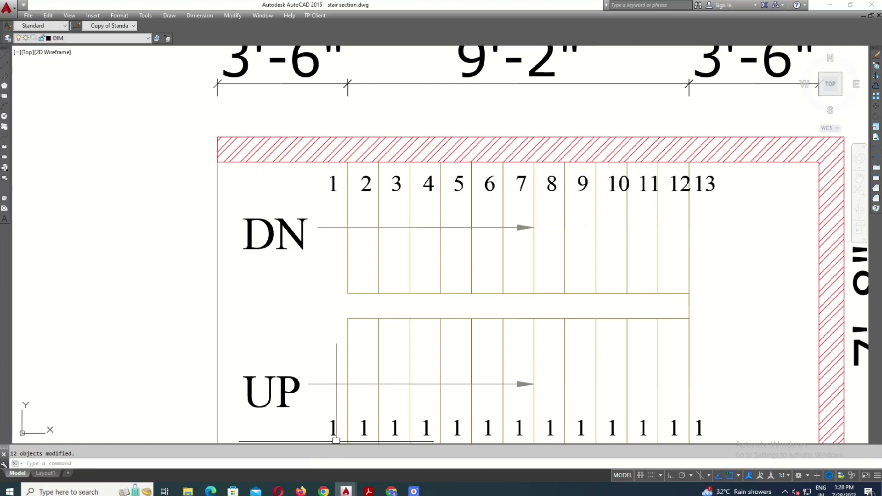
pyautogui.moveTo(581, 212); pyautogui.dragTo(457, 212, button='middle')
# Erase the surplus 13th "1" from the bottom row.
pyautogui.moveTo(516, 158); pyautogui.dragTo(504, 109, button='middle')
pyautogui.moveTo(579, 204); pyautogui.dragTo(578, 148, button='middle')
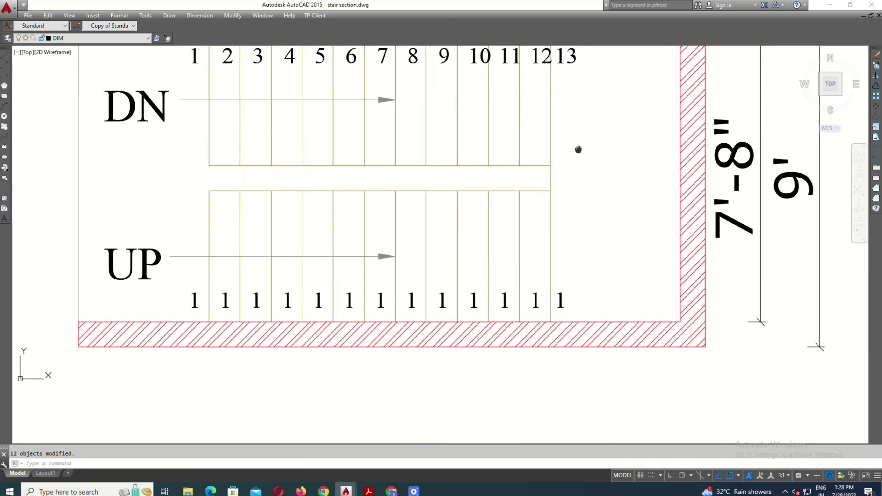
pyautogui.click(143, 291)
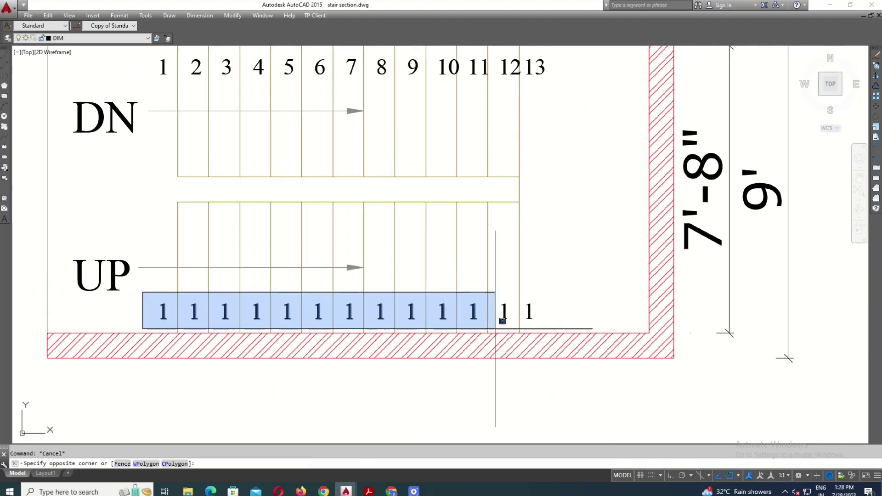
pyautogui.press('Escape')
pyautogui.click(527, 309)
pyautogui.write('e')
pyautogui.press('Return')
pyautogui.moveTo(516, 272); pyautogui.dragTo(508, 239, button='middle')
pyautogui.scroll(-3, 349, 264)
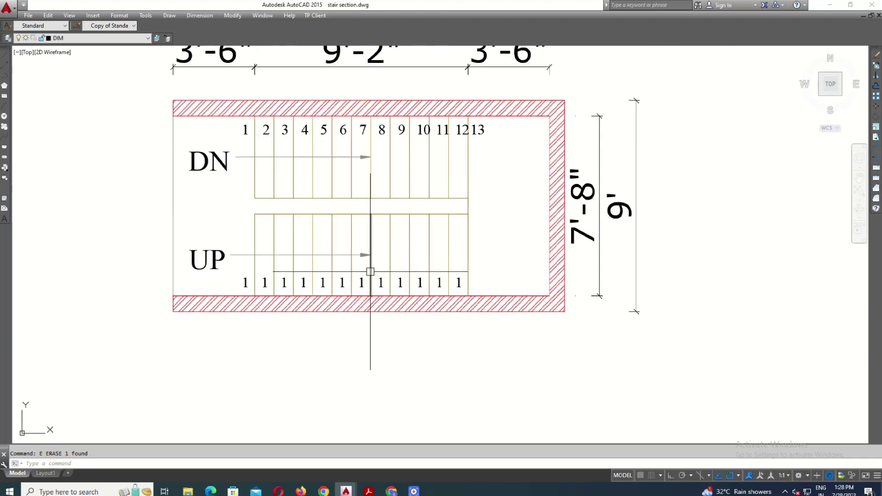
pyautogui.scroll(3, 469, 141)
# Reposition the number 13 label with MOVE.
pyautogui.click(490, 138)
pyautogui.write('m')
pyautogui.press('Return')
pyautogui.click(510, 157)
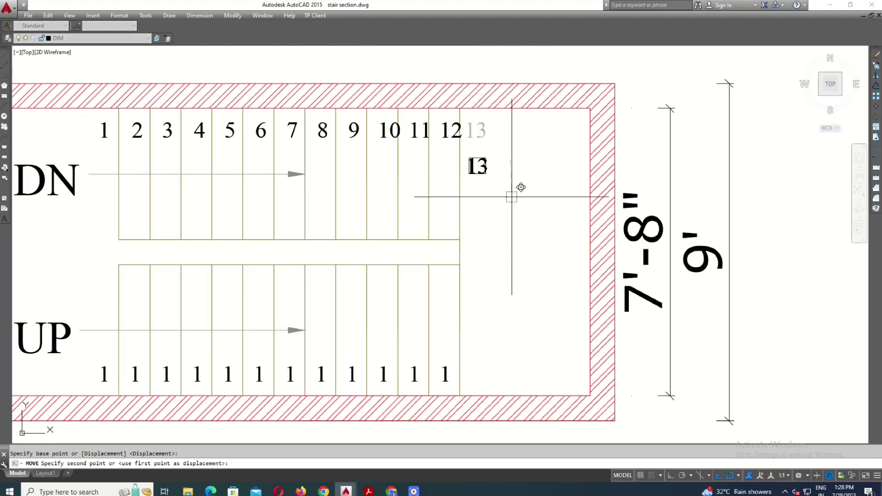
pyautogui.press('Escape')
# Select the bottom row of 1s for TCOUNT renumbering.
pyautogui.write('tcount')
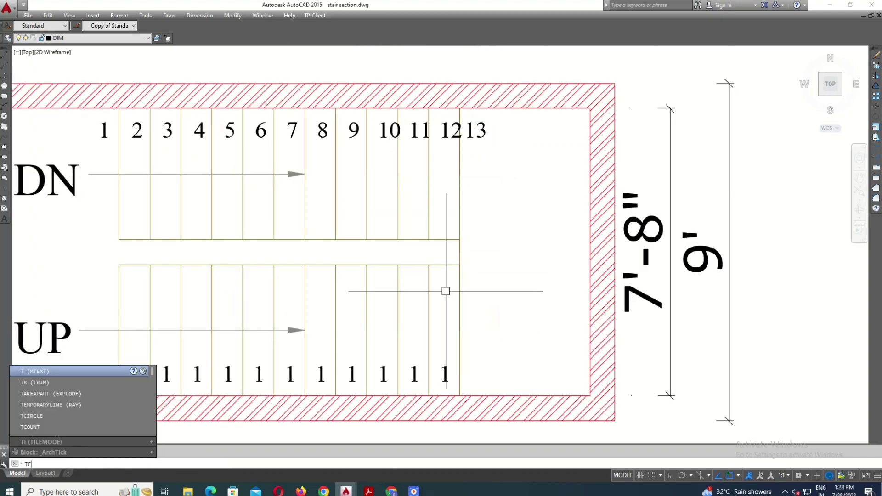
pyautogui.press('Return')
pyautogui.click(486, 351)
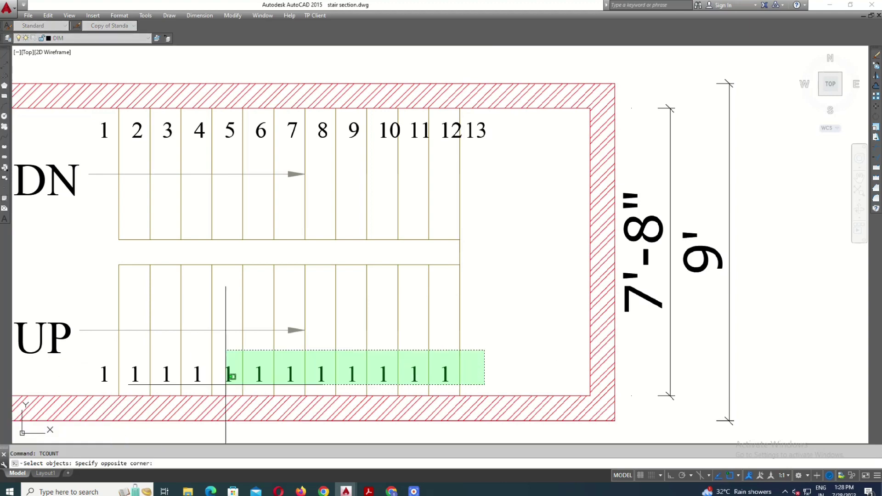
pyautogui.scroll(-2, 311, 253)
pyautogui.click(163, 342)
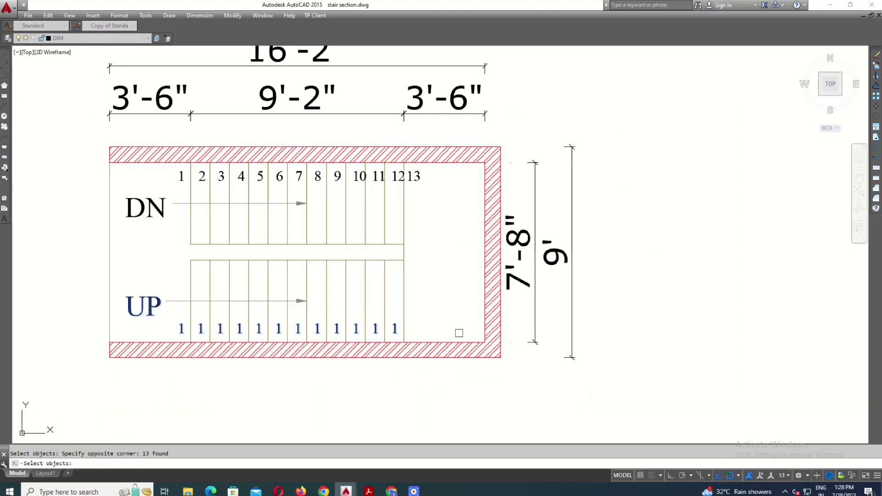
# Renumber the bottom row of 1s from 14 to 25, ordered left to right.
pyautogui.press('Return')
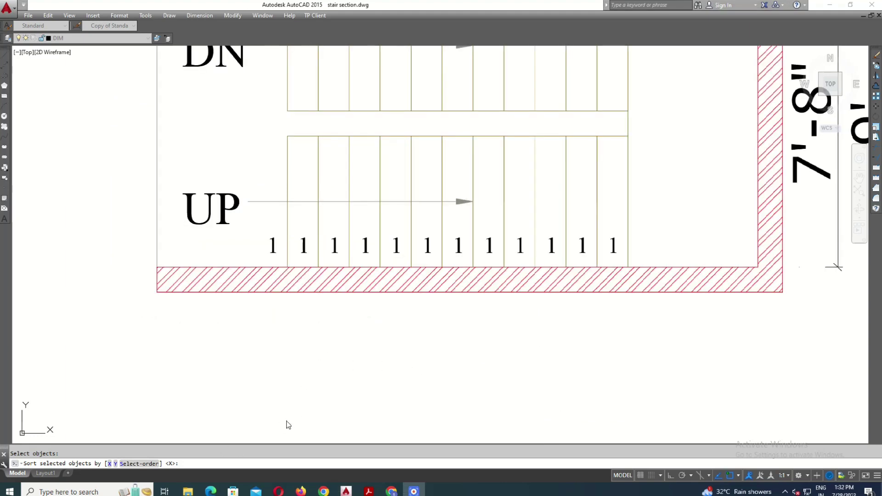
pyautogui.press('Return')
pyautogui.write('14')
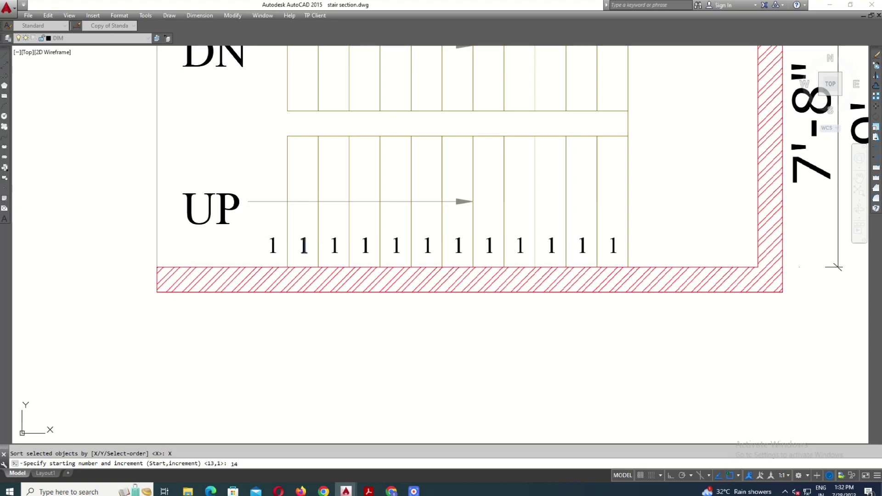
pyautogui.press('Return')
pyautogui.press('Return')
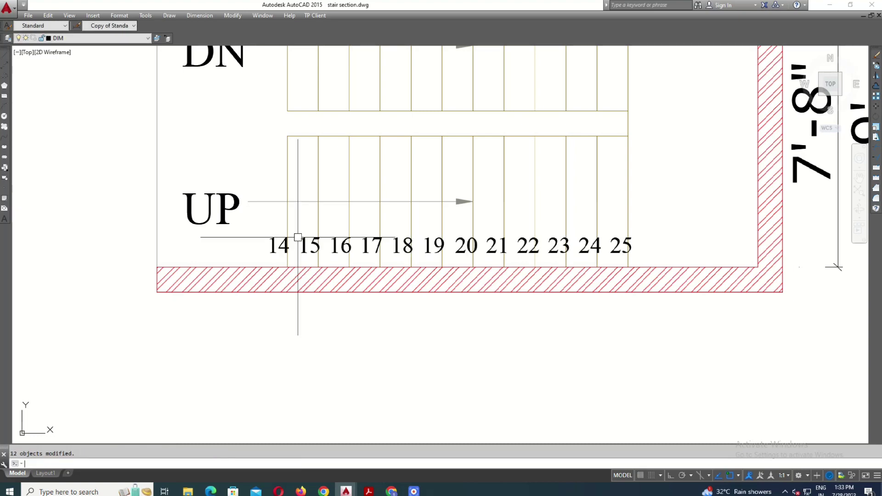
pyautogui.moveTo(296, 236); pyautogui.dragTo(246, 223, button='middle')
pyautogui.click(173, 231)
pyautogui.click(626, 276)
pyautogui.write('mi')
pyautogui.press('Return')
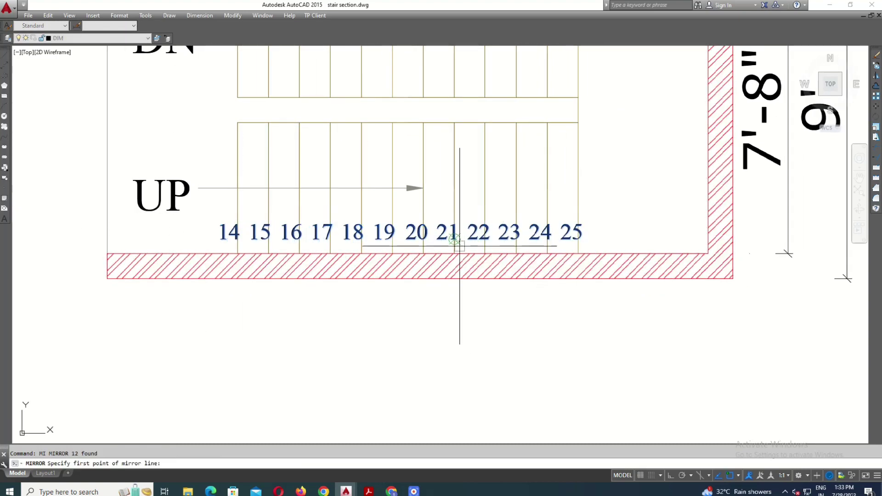
# Mirror the 14–25 row about a vertical line at the stair corner, keeping the originals.
pyautogui.scroll(-2, 459, 248)
pyautogui.click(485, 191)
pyautogui.scroll(2, 485, 276)
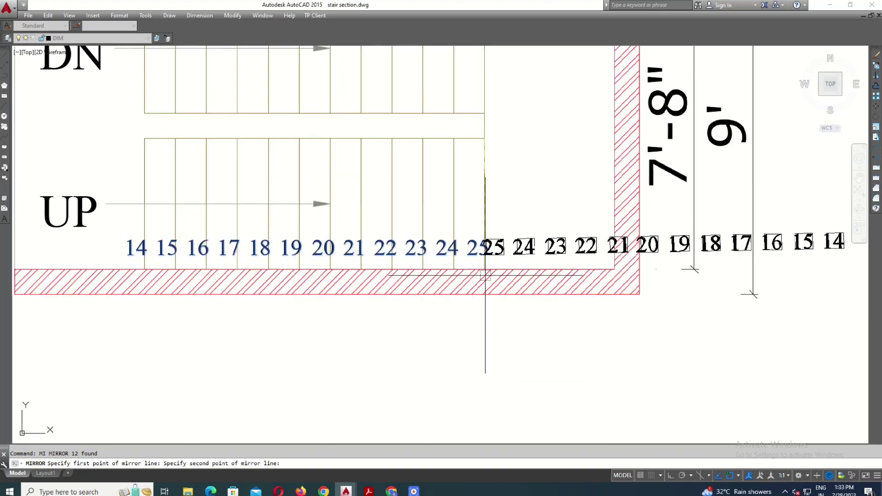
pyautogui.click(485, 271)
pyautogui.press('Return')
# Erase the original 14–25 row and select the mirrored 25–14 row.
pyautogui.click(109, 236)
pyautogui.click(492, 270)
pyautogui.press('Delete')
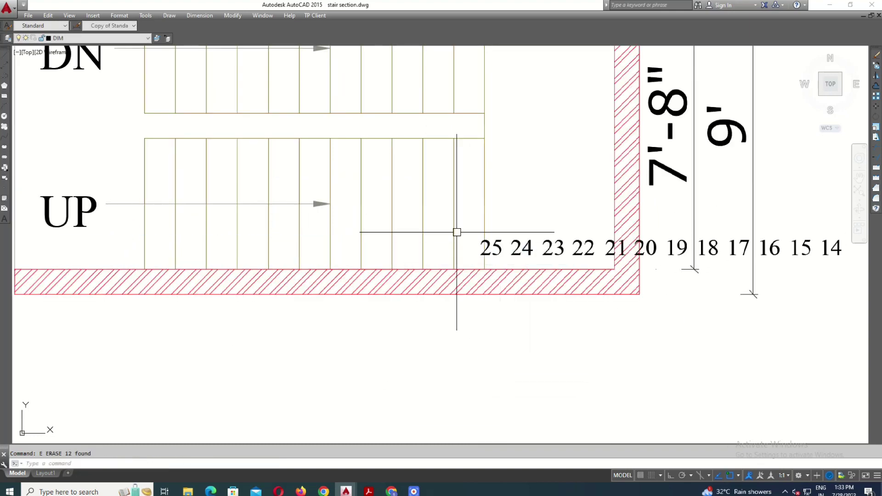
pyautogui.scroll(-2, 459, 233)
pyautogui.moveTo(467, 233); pyautogui.dragTo(705, 264)
# Begin moving the mirrored row from number 14, then cancel the move.
pyautogui.write('m')
pyautogui.press('Return')
pyautogui.click(690, 241)
pyautogui.scroll(1, 788, 231)
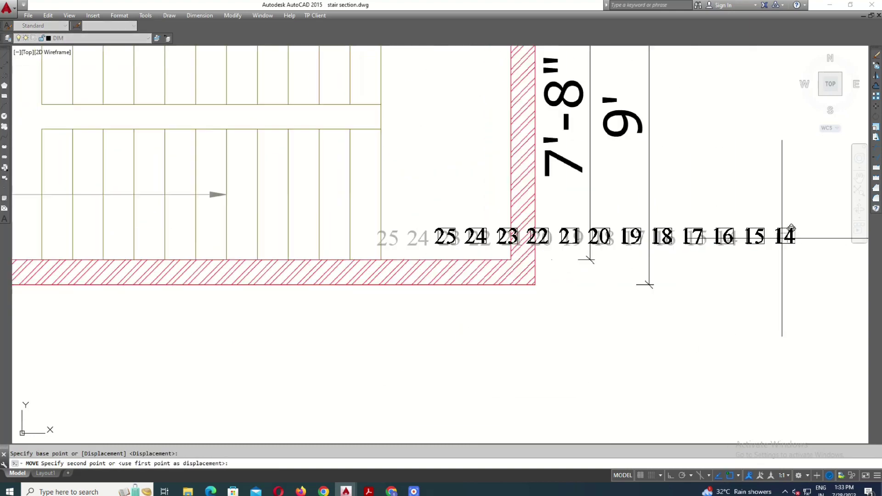
pyautogui.scroll(2, 381, 231)
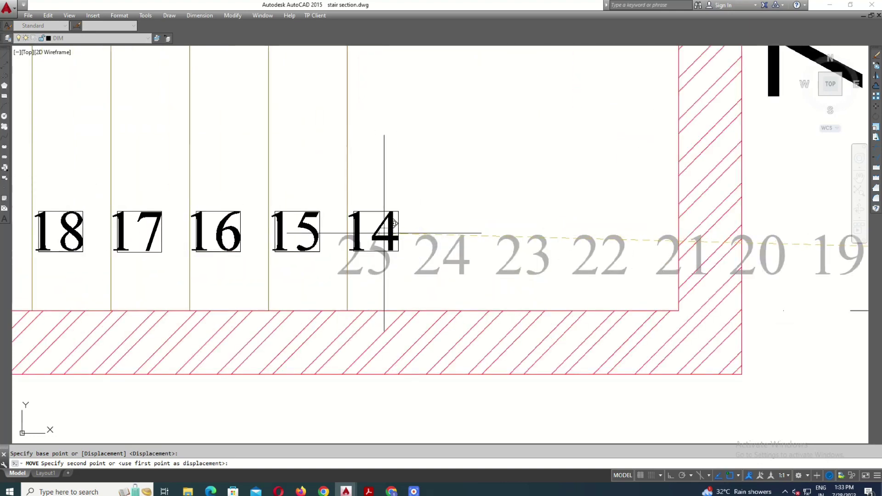
pyautogui.scroll(-3, 381, 230)
pyautogui.press('Escape')
pyautogui.scroll(-2, 344, 207)
pyautogui.scroll(2, 301, 199)
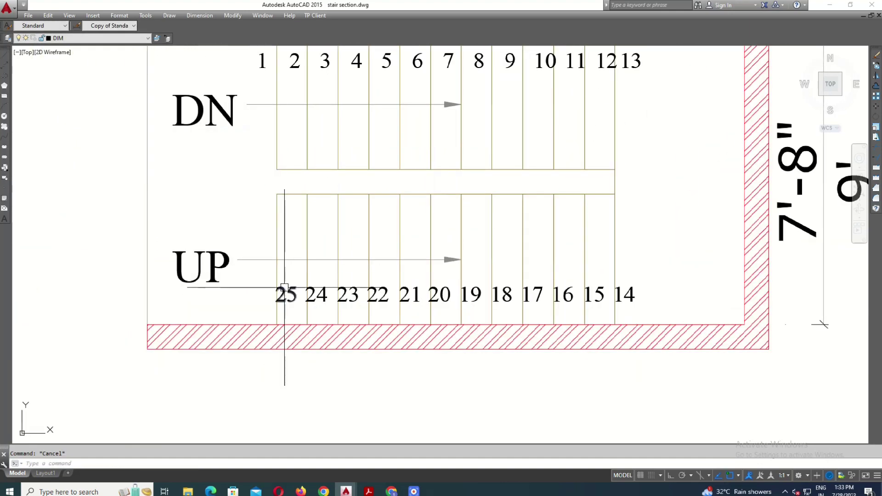
pyautogui.write('co')
pyautogui.press('Return')
# Select and start moving the number 13, then cancel.
pyautogui.click(615, 262)
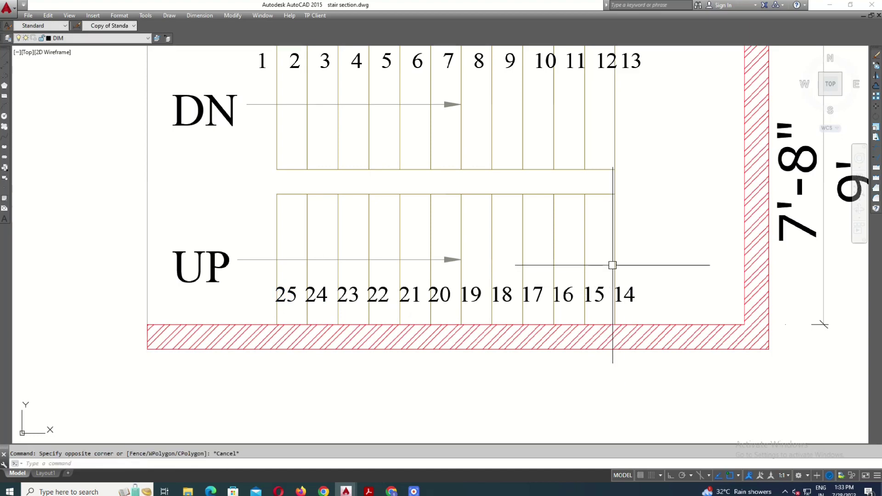
pyautogui.click(572, 262)
pyautogui.press('Escape')
pyautogui.moveTo(614, 103); pyautogui.dragTo(590, 178, button='middle')
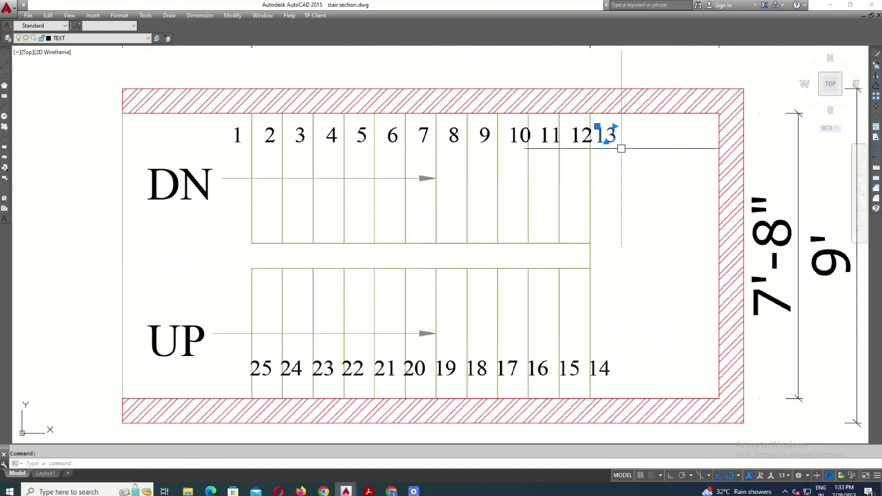
pyautogui.write('m')
pyautogui.press('Return')
pyautogui.click(621, 148)
pyautogui.press('Escape')
# Delete the number 13 from the upper flight.
pyautogui.moveTo(634, 158); pyautogui.dragTo(678, 138, button='middle')
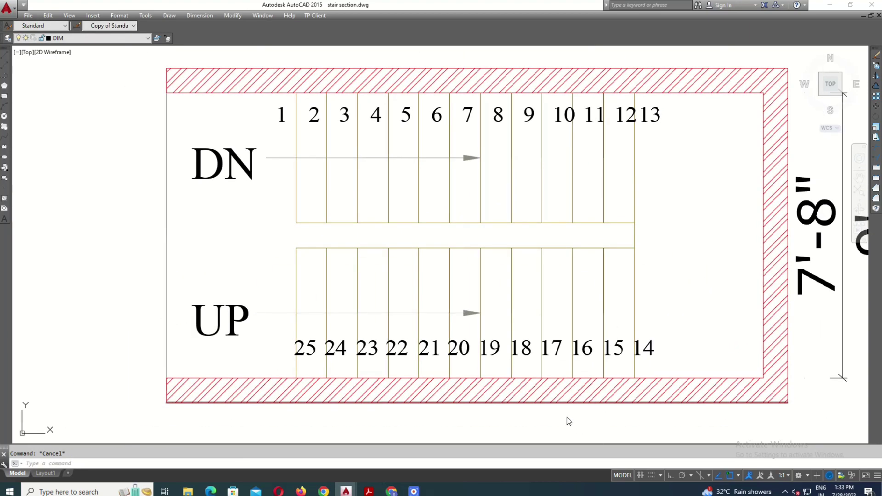
pyautogui.scroll(-2, 354, 160)
pyautogui.click(536, 134)
pyautogui.press('Delete')
pyautogui.scroll(2, 353, 126)
# Move numbers 1–12 one tread to the right.
pyautogui.click(275, 123)
pyautogui.click(699, 174)
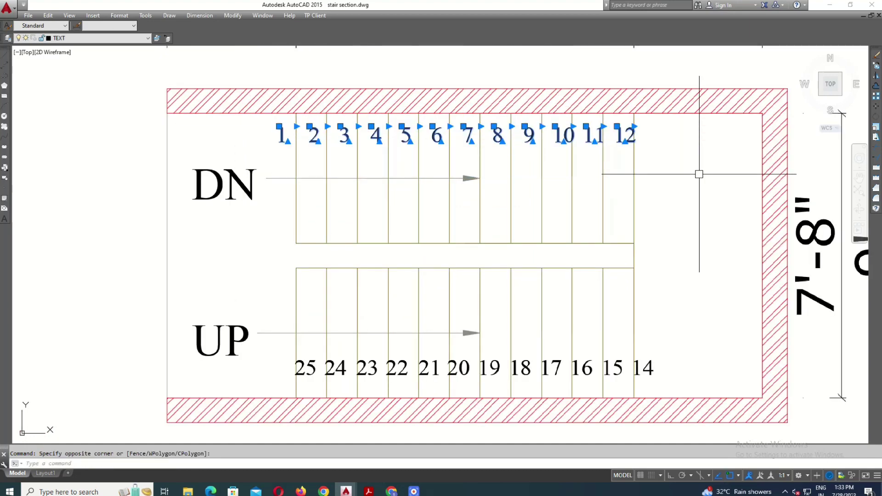
pyautogui.write('m')
pyautogui.press('Return')
pyautogui.click(669, 173)
pyautogui.moveTo(655, 320); pyautogui.dragTo(655, 261, button='middle')
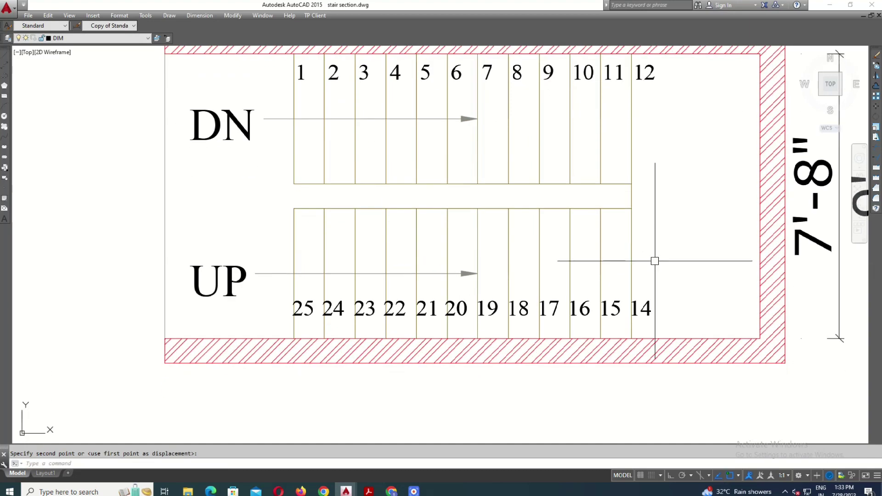
# Move the bottom-row numbers 25–14 one tread to the right.
pyautogui.click(277, 224)
pyautogui.click(704, 251)
pyautogui.write('m')
pyautogui.press('Return')
pyautogui.scroll(2, 619, 252)
pyautogui.click(658, 251)
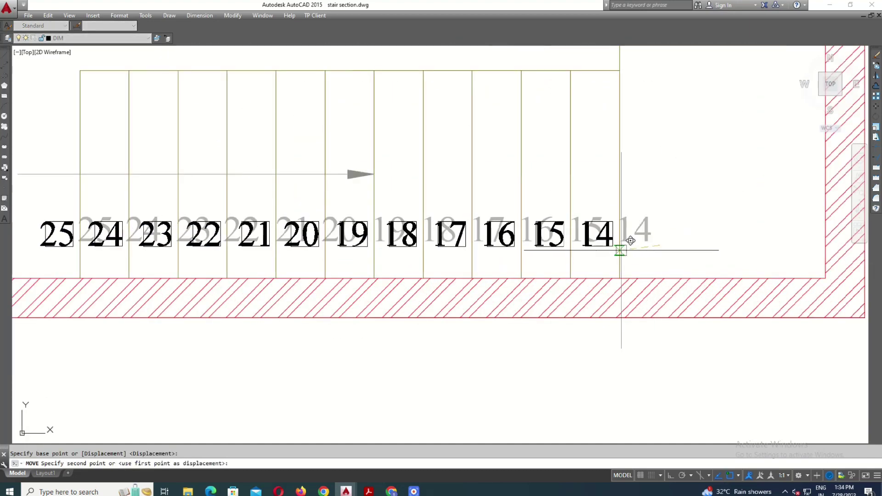
pyautogui.click(619, 250)
pyautogui.scroll(4, 621, 250)
pyautogui.scroll(-6, 616, 248)
pyautogui.press('Escape')
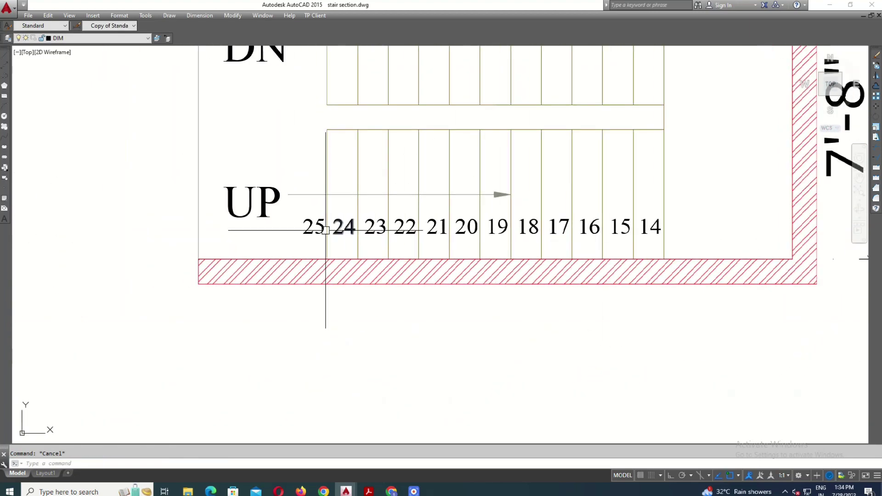
# Erase the number 25, then undo a started TCOUNT command.
pyautogui.click(322, 228)
pyautogui.write('e')
pyautogui.press('Return')
pyautogui.scroll(-3, 319, 299)
pyautogui.scroll(-2, 356, 252)
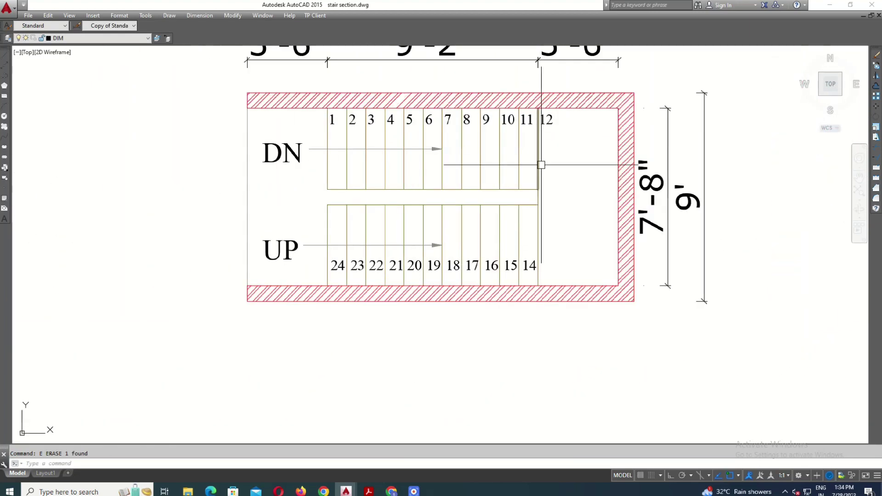
pyautogui.write('tcount')
pyautogui.press('Return')
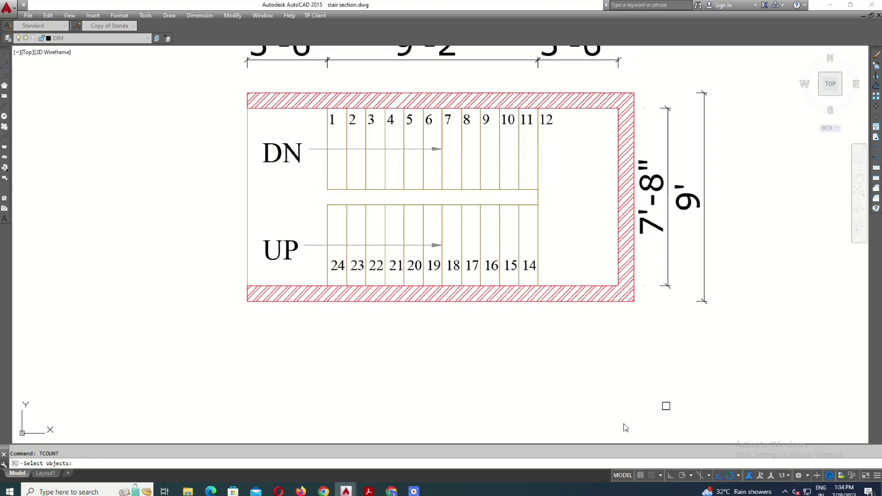
pyautogui.hotkey('ctrl', 'z')
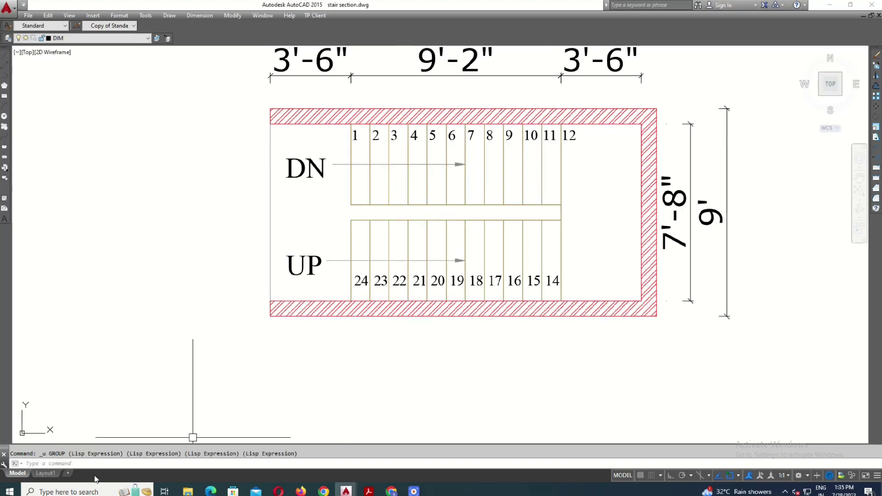
# Enclose tread numbers 1–12 in variable-size rectangles.
pyautogui.write('tc')
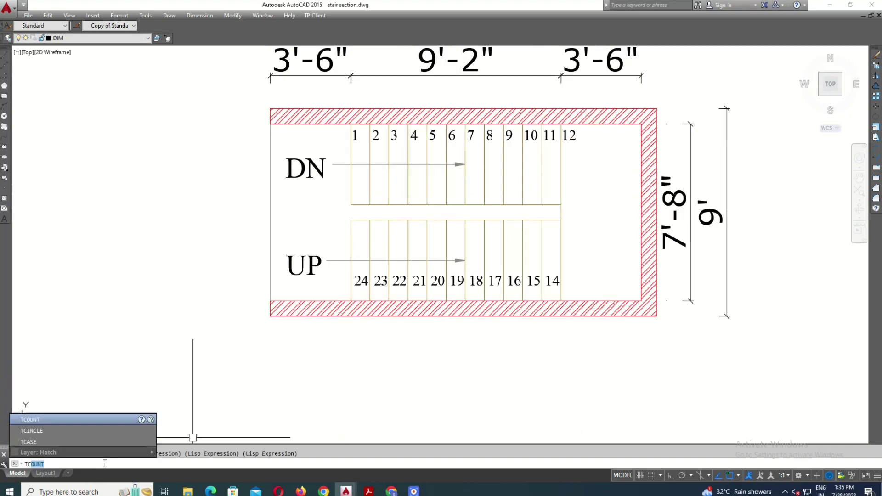
pyautogui.write('ount')
pyautogui.press('Return')
pyautogui.scroll(3, 343, 96)
pyautogui.click(330, 98)
pyautogui.click(724, 195)
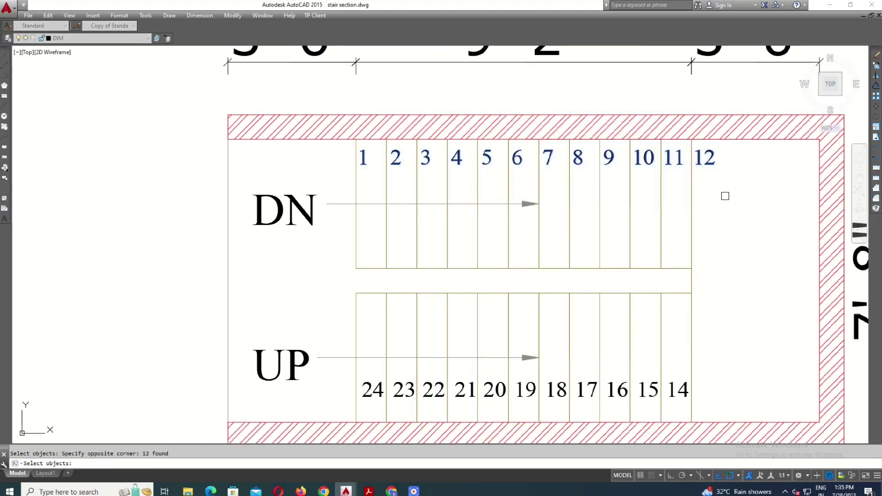
pyautogui.press('Return')
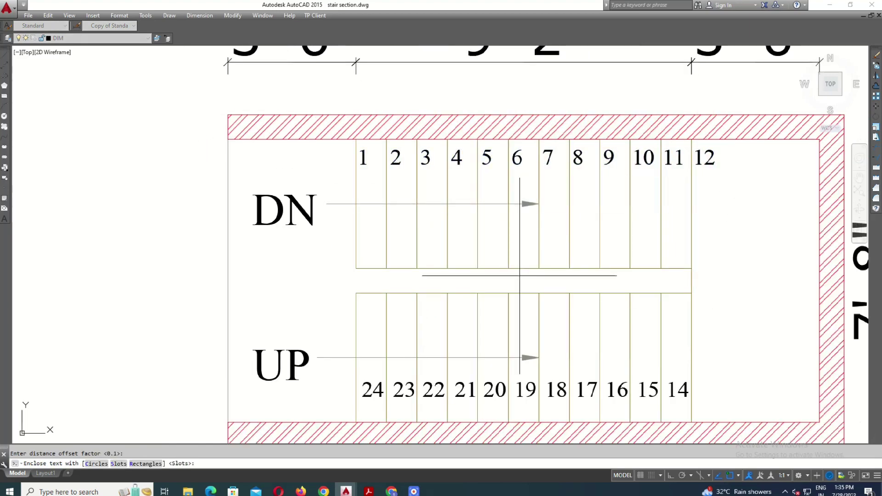
pyautogui.click(146, 464)
pyautogui.press('Return')
# Enclose tread numbers 14–24 in rectangles the same way.
pyautogui.moveTo(363, 236); pyautogui.dragTo(277, 248, button='middle')
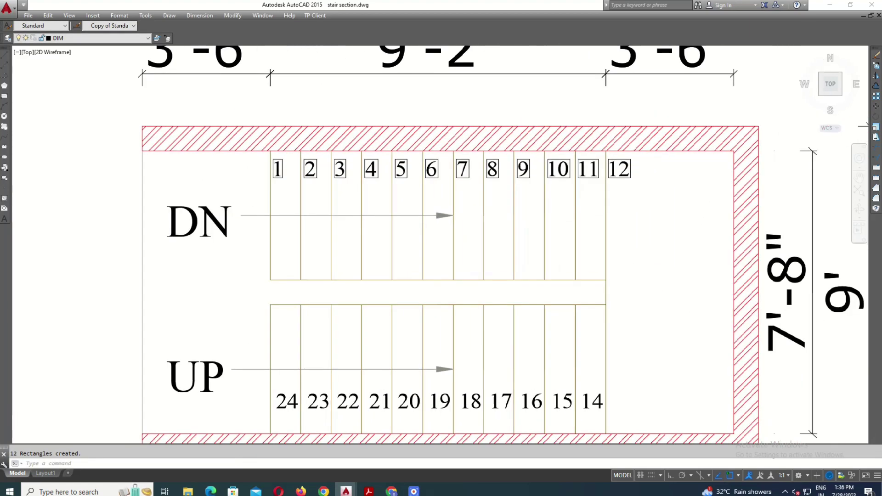
pyautogui.scroll(-2, 467, 144)
pyautogui.write('C')
pyautogui.press('Return')
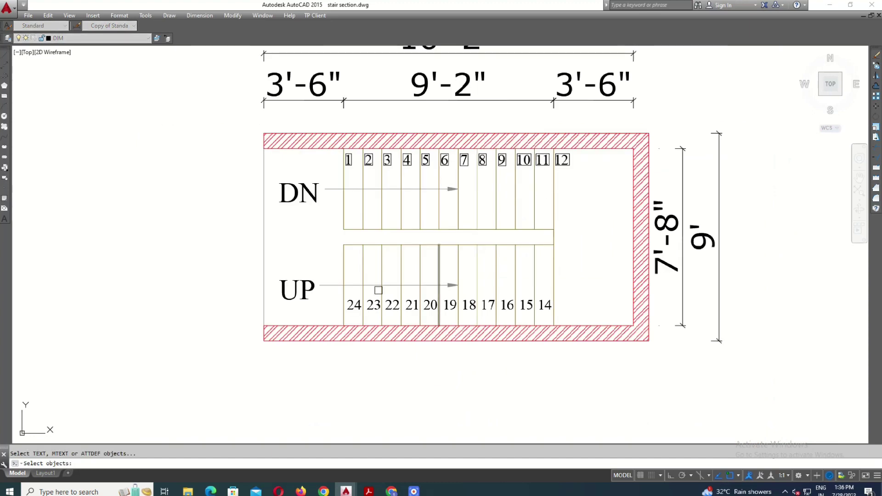
pyautogui.scroll(2, 340, 288)
pyautogui.click(325, 282)
pyautogui.click(719, 336)
pyautogui.press('Return')
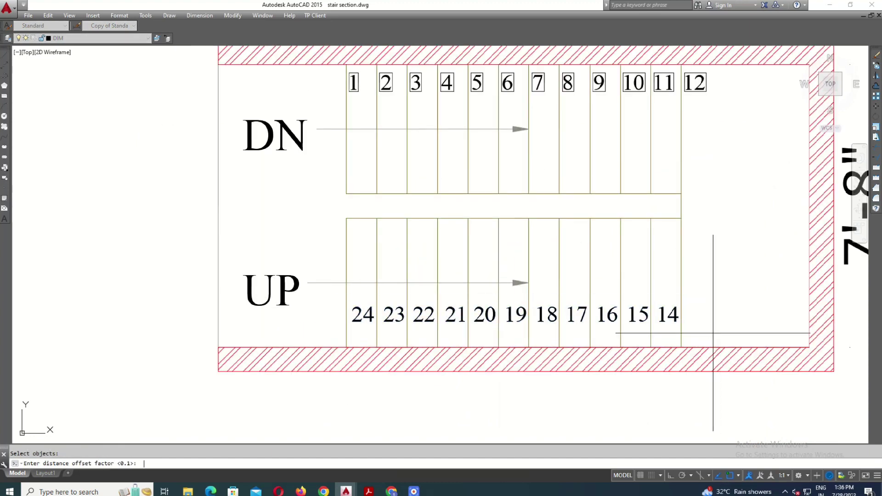
pyautogui.press('Return')
pyautogui.press('Return')
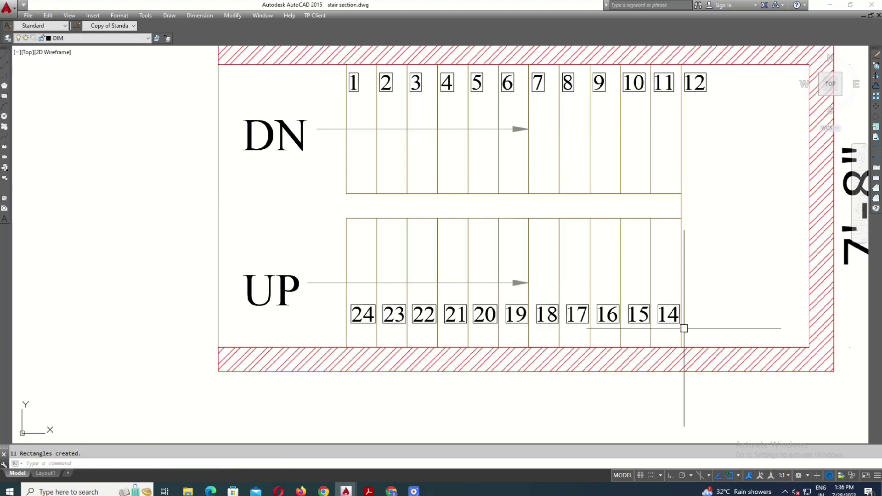
pyautogui.scroll(-2, 681, 325)
pyautogui.scroll(-2, 565, 419)
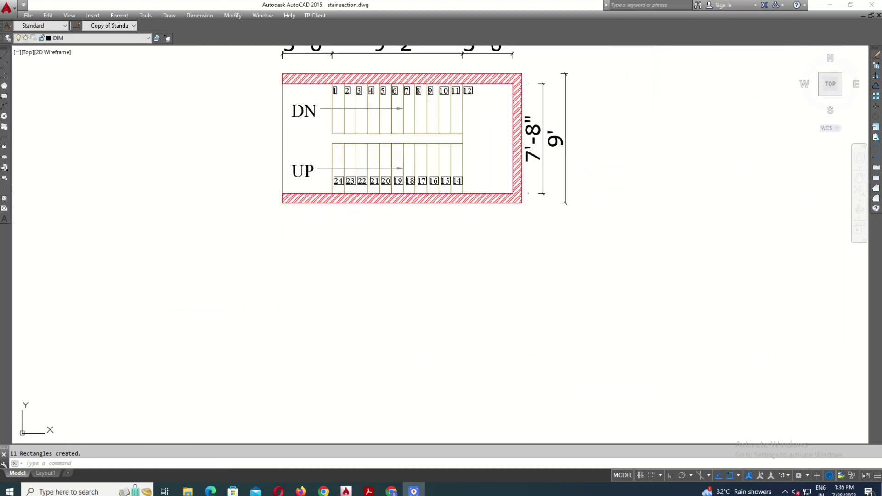
# Copy the UP label below the stair plan and open the copy for editing.
pyautogui.write('co')
pyautogui.press('Return')
pyautogui.click(312, 185)
pyautogui.click(380, 241)
pyautogui.scroll(3, 380, 240)
pyautogui.doubleClick(366, 226)
pyautogui.write('STAIR')
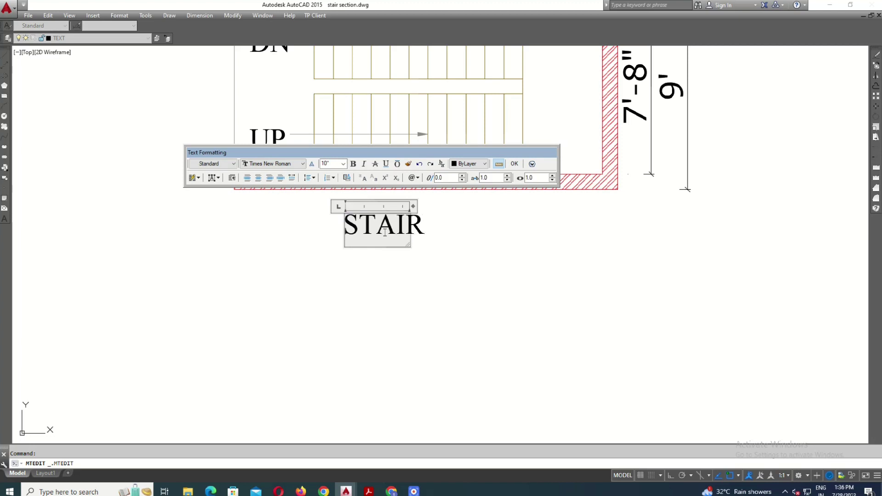
# Change the copied text to the STAIR CASE PLAN title on one line.
pyautogui.press('Return')
pyautogui.write('CASE')
pyautogui.press('Return')
pyautogui.write('PLAN')
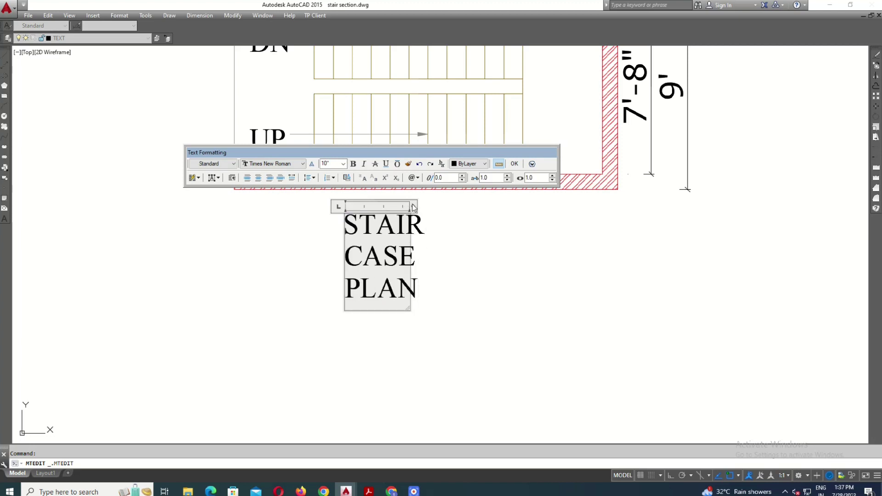
pyautogui.moveTo(413, 206); pyautogui.dragTo(637, 207)
# Set the title font to Verdana and underline it.
pyautogui.hotkey('ctrl', 'a')
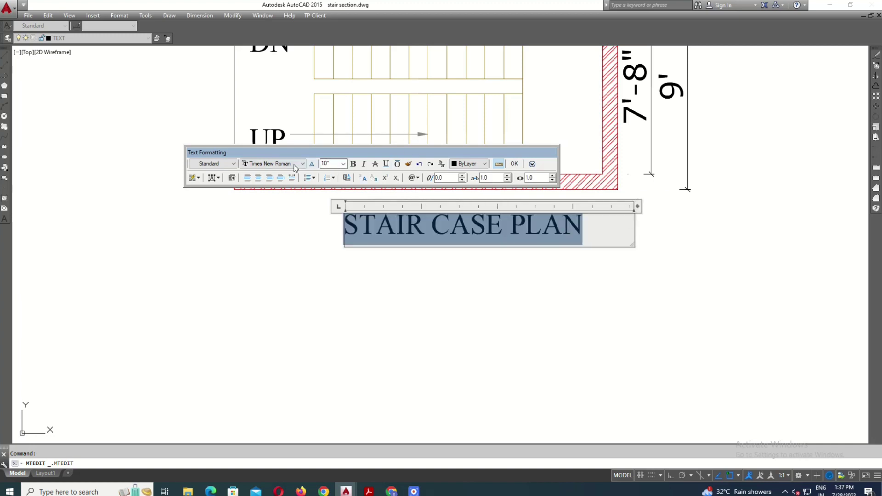
pyautogui.click(294, 164)
pyautogui.click(276, 272)
pyautogui.click(294, 164)
pyautogui.click(265, 198)
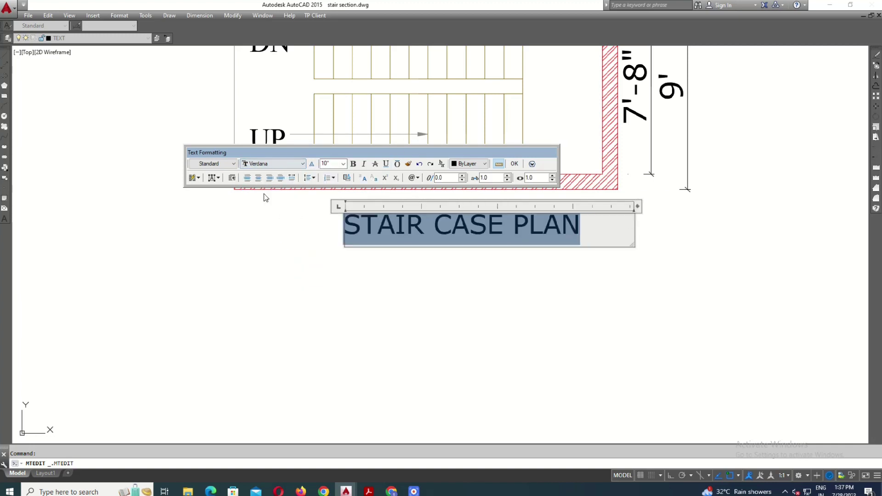
pyautogui.click(387, 166)
pyautogui.click(581, 295)
# Centre the title beneath the plan and colour it blue.
pyautogui.click(509, 240)
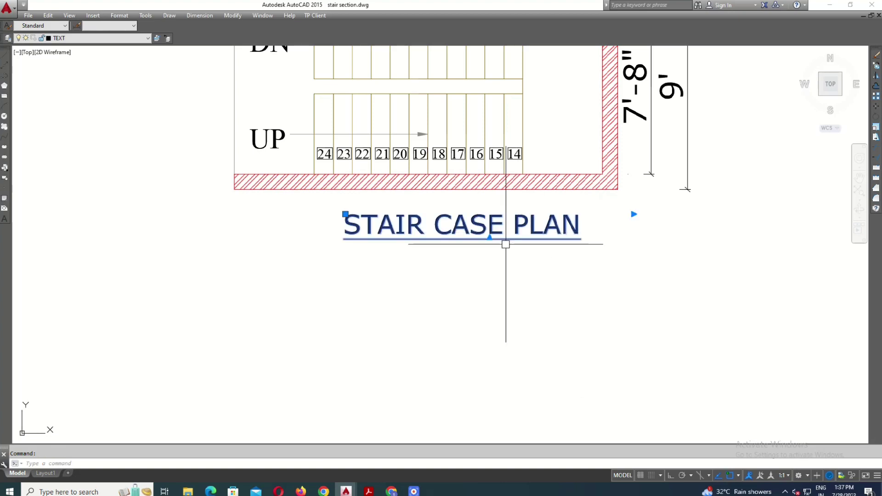
pyautogui.moveTo(508, 240); pyautogui.dragTo(474, 232)
pyautogui.doubleClick(474, 232)
pyautogui.hotkey('ctrl', 'a')
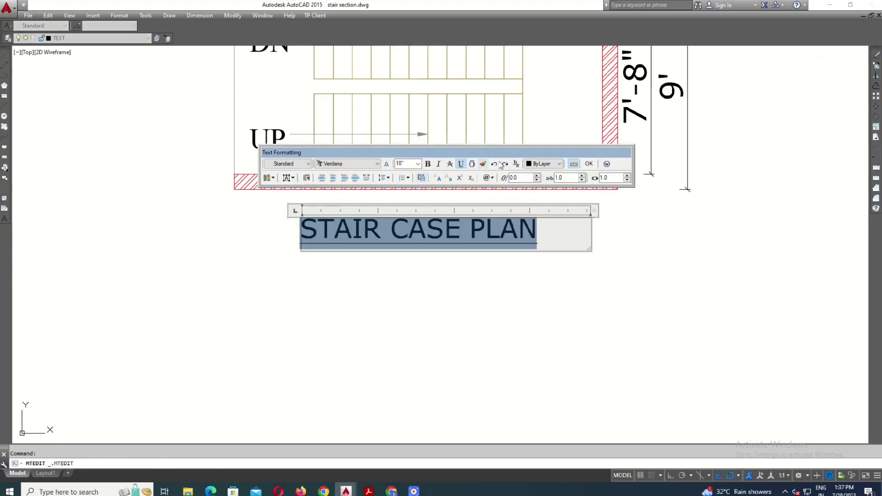
pyautogui.click(543, 164)
pyautogui.click(540, 223)
pyautogui.click(544, 164)
pyautogui.click(540, 215)
pyautogui.click(495, 292)
# Make the word PLAN blue, then select the word SECTION.
pyautogui.scroll(-3, 494, 292)
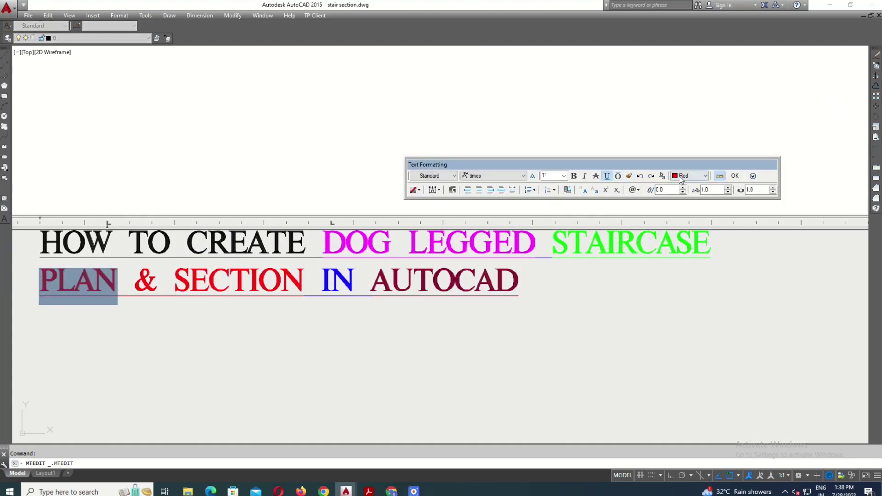
pyautogui.click(682, 176)
pyautogui.click(685, 234)
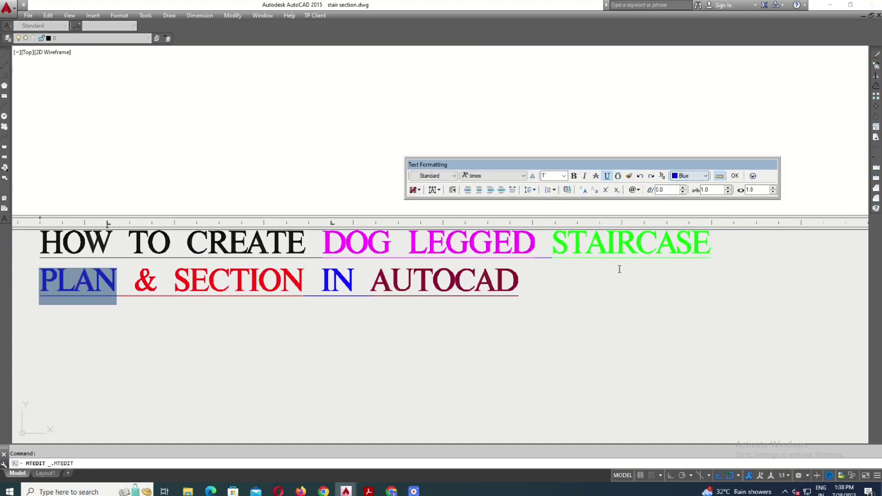
pyautogui.click(460, 320)
pyautogui.moveTo(316, 268); pyautogui.dragTo(208, 282)
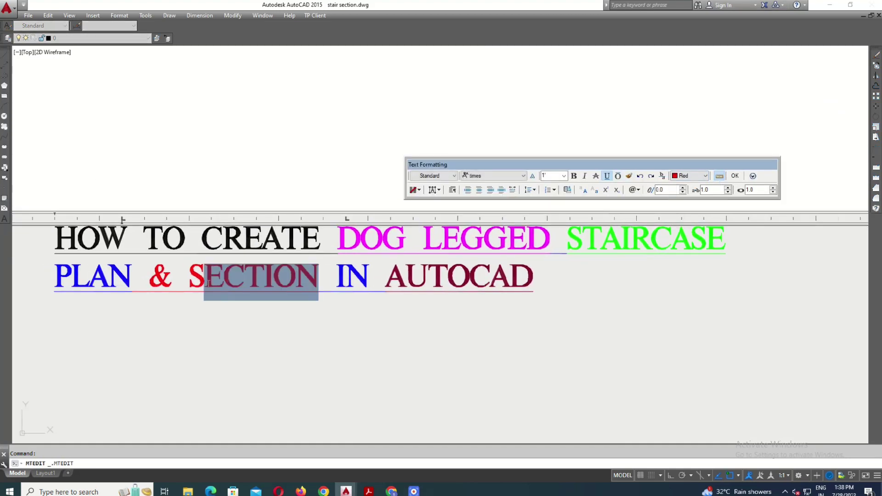
pyautogui.click(250, 327)
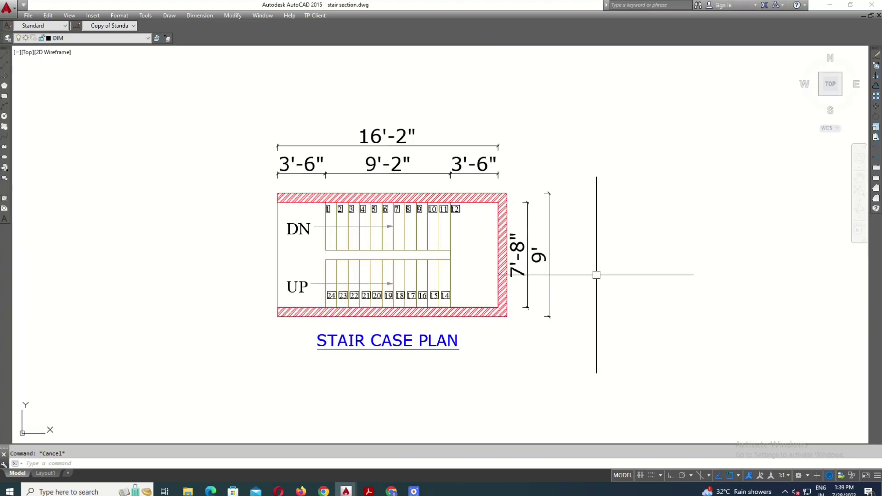
# Draw vertical construction lines through the outer wall corner and each tread boundary of the plan.
pyautogui.press('Return')
pyautogui.scroll(2, 261, 202)
pyautogui.click(290, 189)
pyautogui.scroll(3, 405, 177)
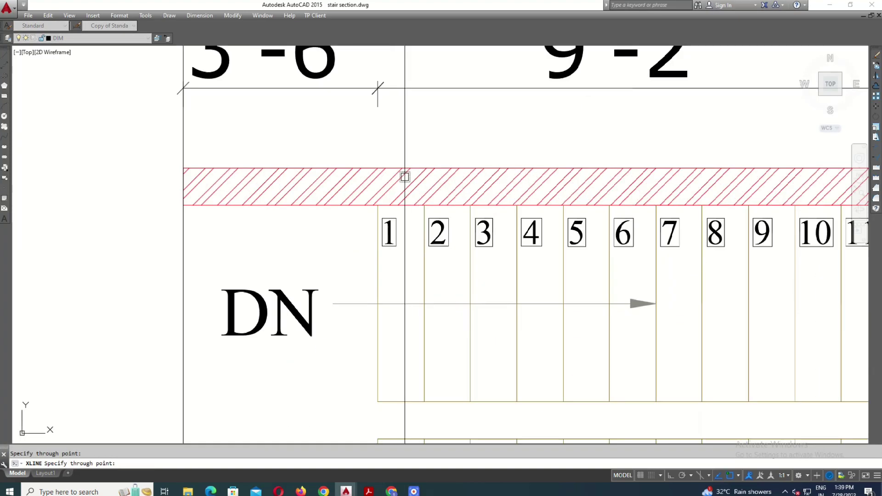
pyautogui.click(429, 201)
pyautogui.scroll(-2, 211, 256)
pyautogui.scroll(2, 369, 232)
pyautogui.click(369, 233)
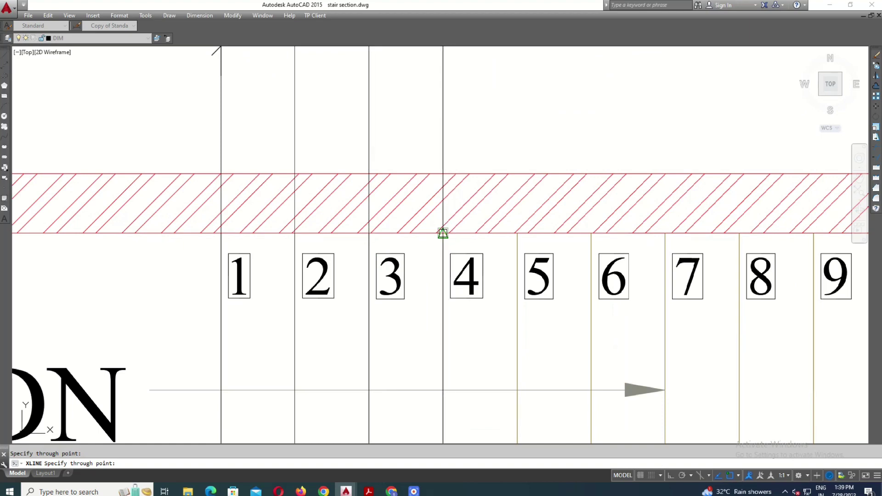
pyautogui.click(444, 232)
pyautogui.click(485, 225)
pyautogui.scroll(-2, 368, 199)
pyautogui.scroll(2, 368, 199)
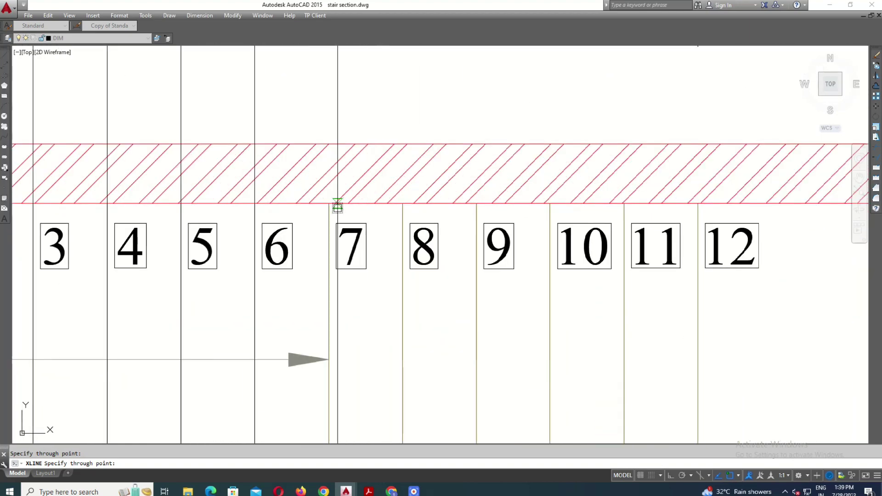
pyautogui.click(330, 203)
pyautogui.click(476, 204)
pyautogui.scroll(-2, 476, 204)
pyautogui.scroll(2, 458, 200)
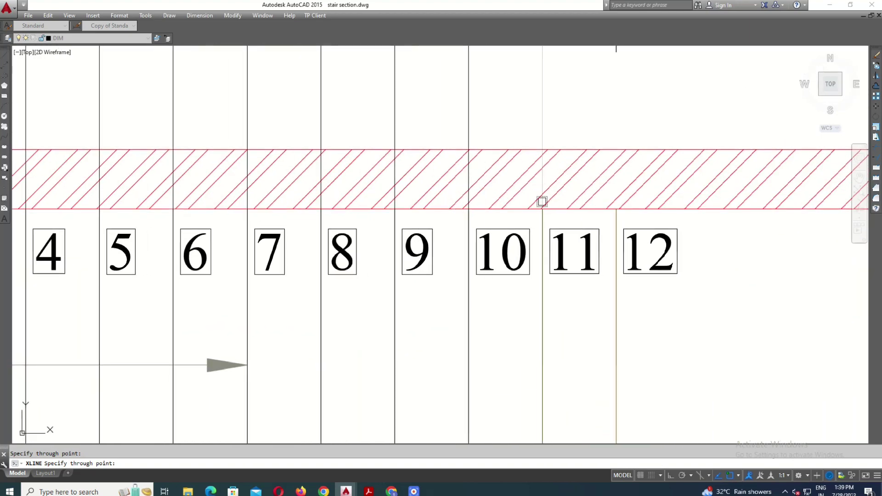
pyautogui.scroll(-2, 631, 209)
pyautogui.scroll(2, 549, 164)
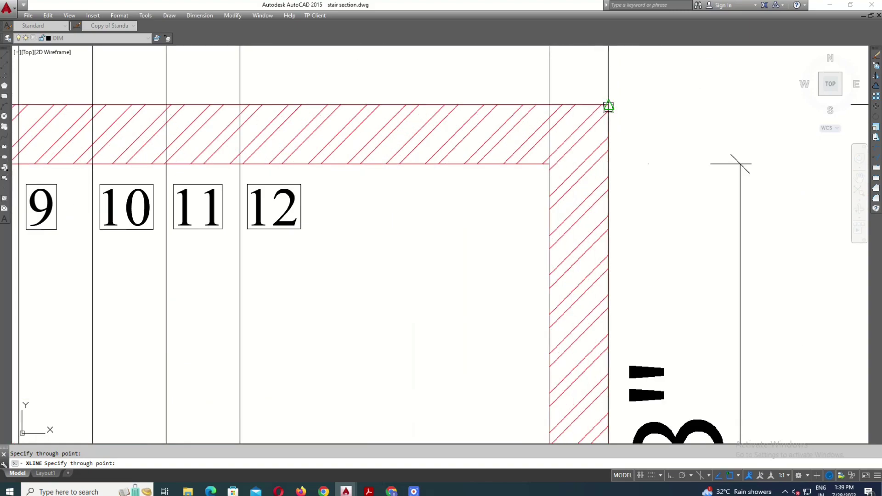
pyautogui.scroll(-3, 608, 107)
pyautogui.scroll(2, 350, 87)
pyautogui.scroll(-3, 282, 273)
pyautogui.scroll(2, 400, 132)
pyautogui.press('Escape')
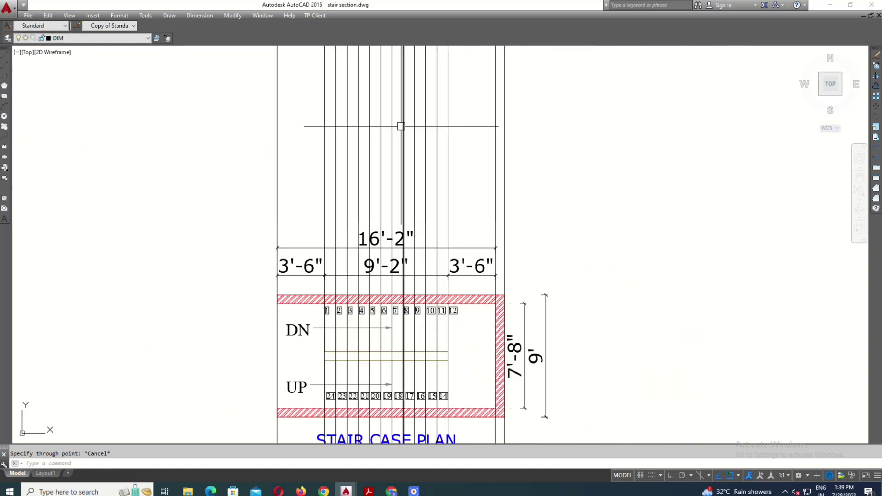
# Place a horizontal construction line (XLINE, H option) above the plan.
pyautogui.write('xl')
pyautogui.press('Return')
pyautogui.write('h')
pyautogui.press('Return')
pyautogui.click(459, 199)
pyautogui.press('Escape')
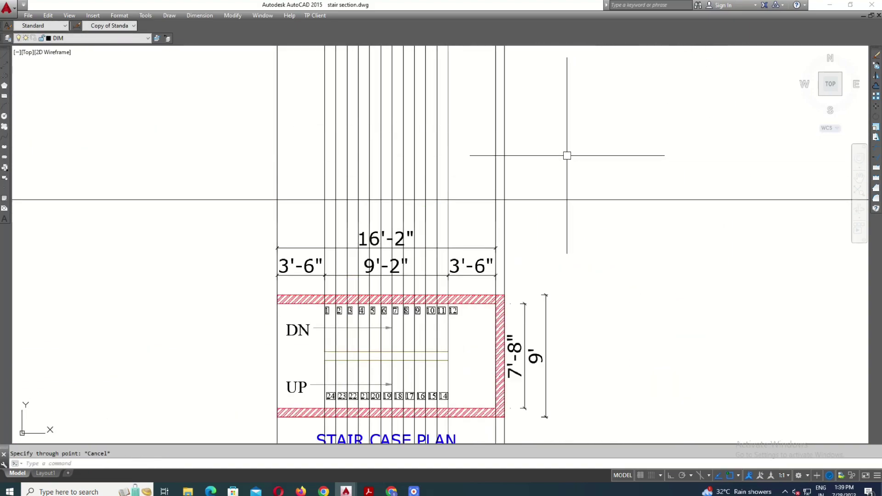
pyautogui.write('o')
pyautogui.press('Return')
pyautogui.press('Escape')
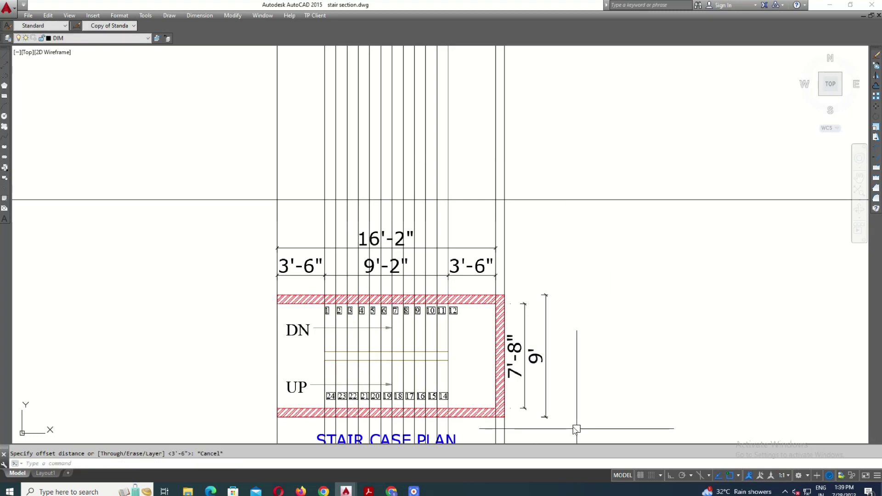
pyautogui.scroll(-2, 576, 429)
pyautogui.moveTo(577, 430); pyautogui.dragTo(297, 299, button='middle')
# Underline the TREAD line and the step count 24 in the stair notes.
pyautogui.scroll(3, 298, 299)
pyautogui.doubleClick(464, 200)
pyautogui.moveTo(414, 205); pyautogui.dragTo(132, 207)
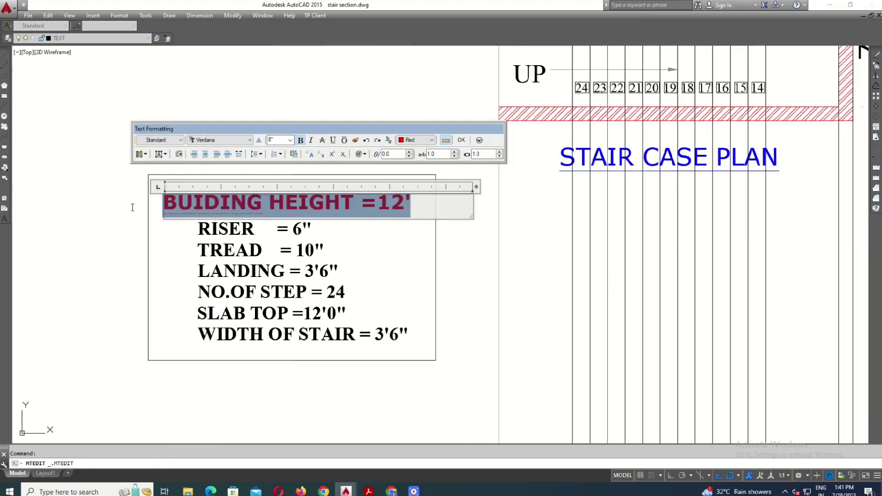
pyautogui.click(356, 233)
pyautogui.scroll(2, 290, 188)
pyautogui.doubleClick(299, 186)
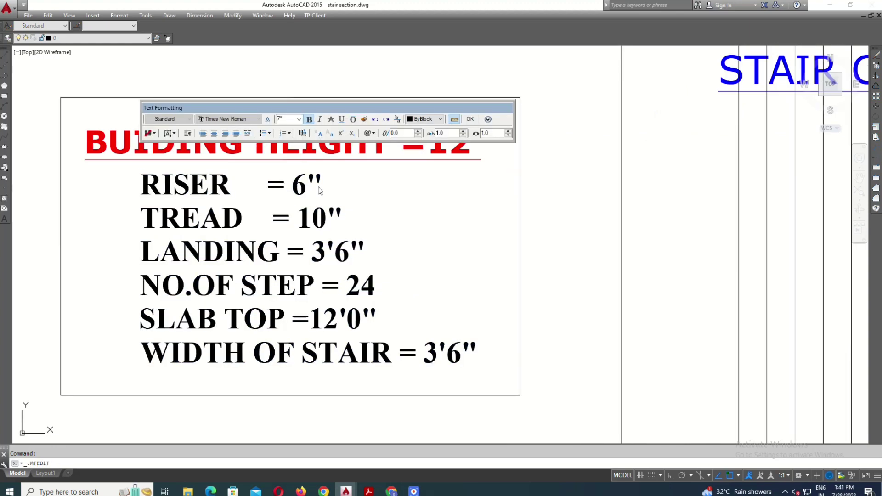
pyautogui.moveTo(312, 225); pyautogui.dragTo(166, 225)
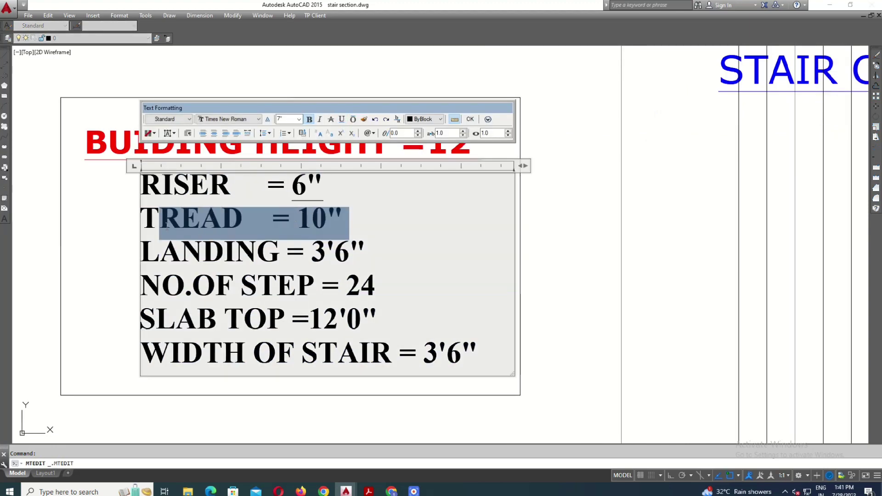
pyautogui.click(341, 120)
pyautogui.moveTo(365, 253); pyautogui.dragTo(140, 253)
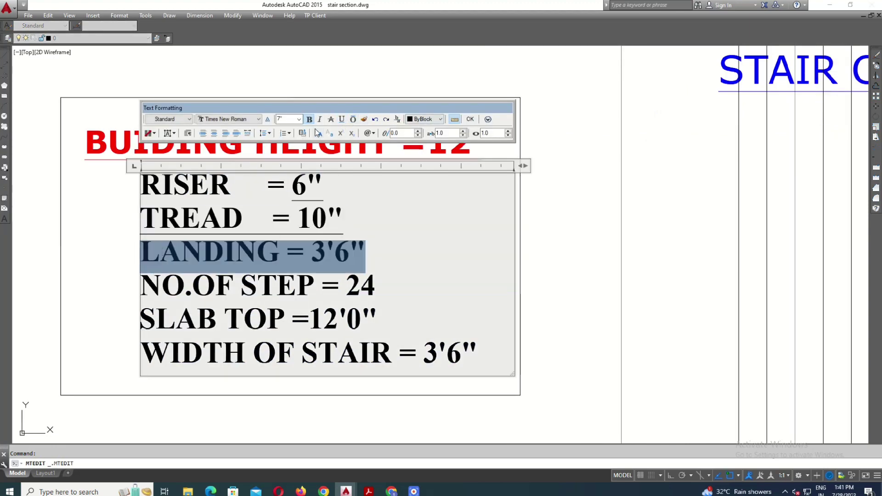
pyautogui.moveTo(383, 286); pyautogui.dragTo(340, 286)
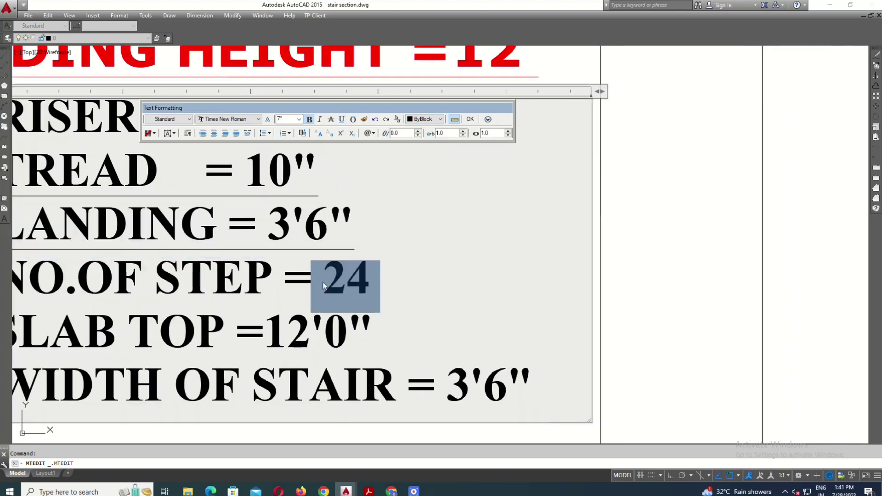
pyautogui.click(342, 120)
pyautogui.scroll(-5, 363, 206)
pyautogui.scroll(6, 355, 213)
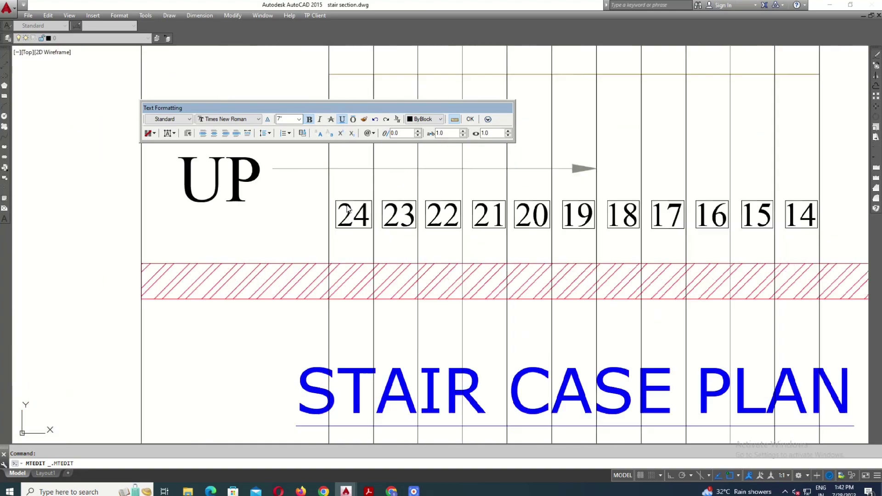
pyautogui.click(350, 213)
# Underline the slab-top value 12'0" and the WIDTH OF STAIR = 3'6" line.
pyautogui.scroll(-5, 342, 287)
pyautogui.scroll(5, 342, 287)
pyautogui.doubleClick(322, 264)
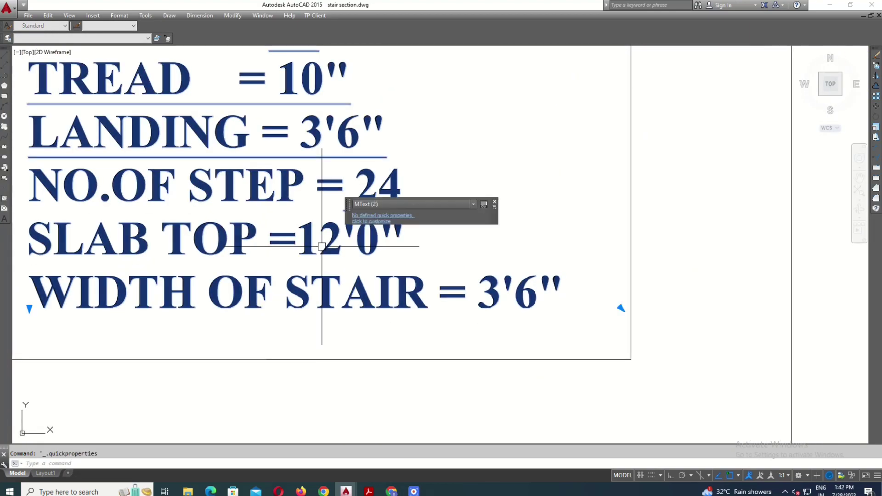
pyautogui.scroll(-4, 321, 264)
pyautogui.scroll(3, 389, 240)
pyautogui.moveTo(388, 240); pyautogui.dragTo(334, 246)
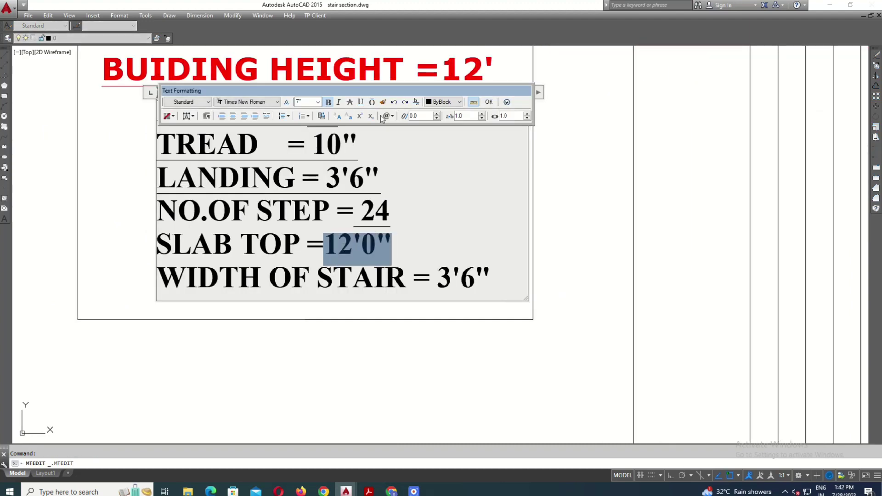
pyautogui.click(361, 104)
pyautogui.click(406, 269)
pyautogui.moveTo(490, 269); pyautogui.dragTo(97, 261)
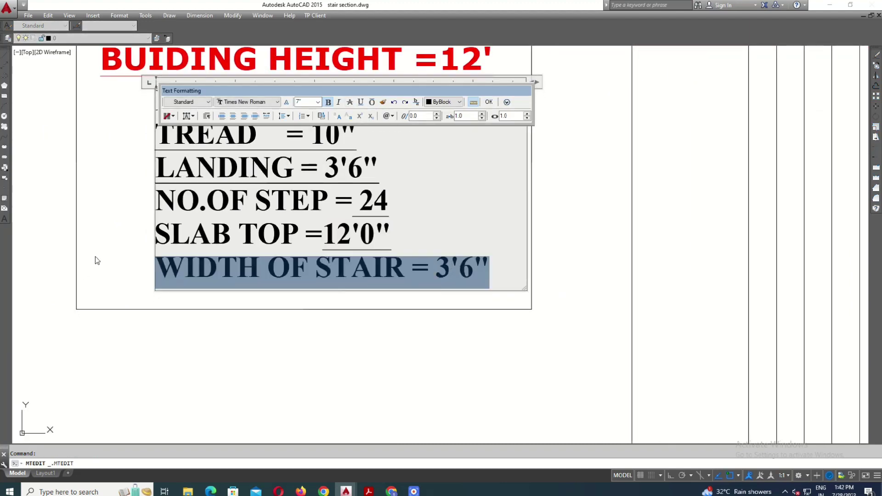
pyautogui.click(361, 102)
pyautogui.click(488, 102)
# Set the STAIR CASE DESIGN DETAIL heading font to Yu Gothic UI.
pyautogui.scroll(-3, 309, 230)
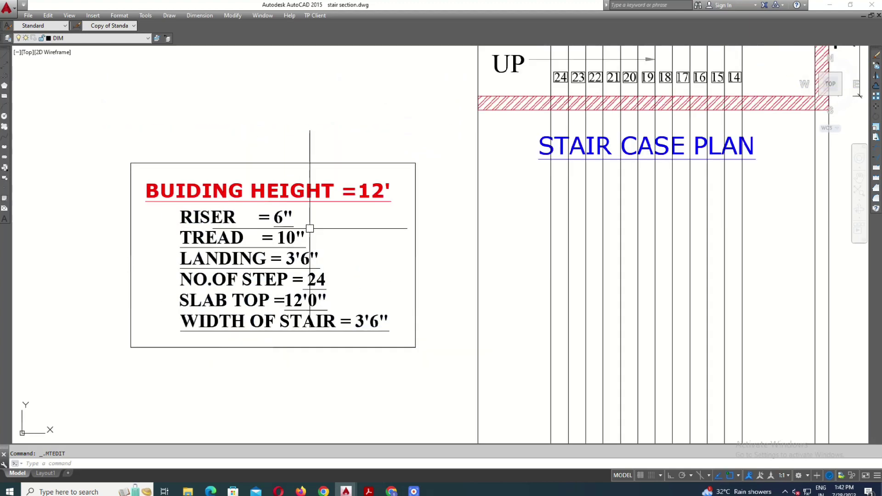
pyautogui.scroll(-1, 286, 174)
pyautogui.doubleClick(175, 162)
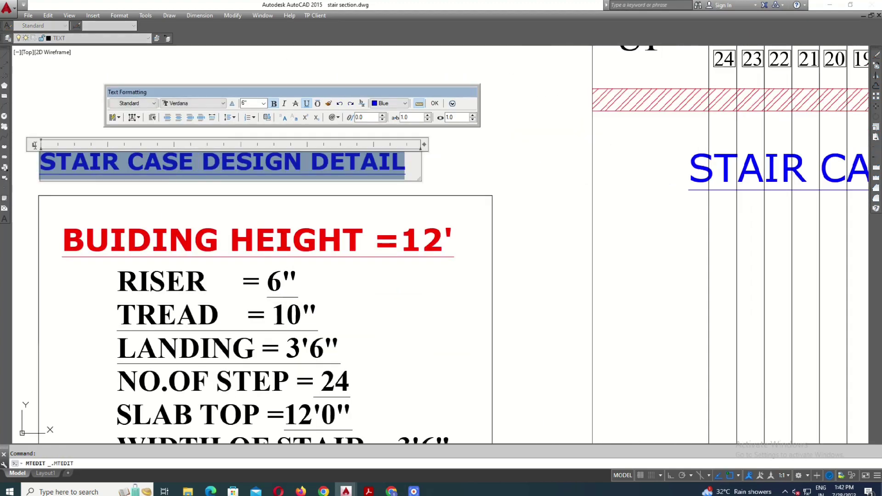
pyautogui.click(223, 103)
pyautogui.click(182, 190)
pyautogui.click(223, 103)
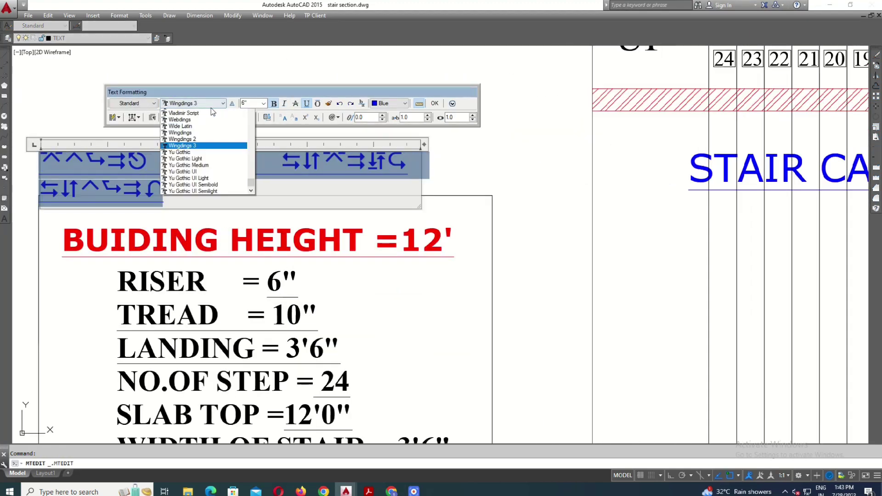
pyautogui.click(193, 216)
pyautogui.click(240, 211)
pyautogui.scroll(2, 242, 274)
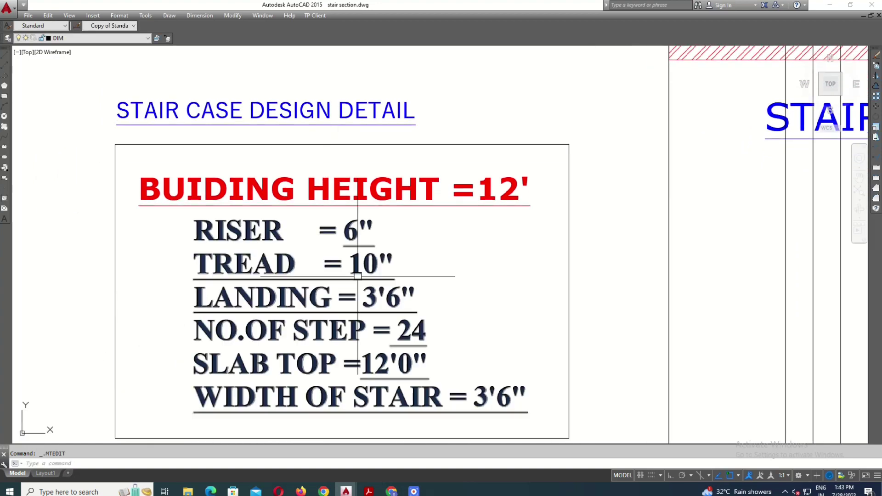
pyautogui.scroll(2, 241, 271)
pyautogui.scroll(-3, 241, 271)
# Add a 12' vertical linear dimension beside the section.
pyautogui.moveTo(577, 425); pyautogui.dragTo(619, 315, button='middle')
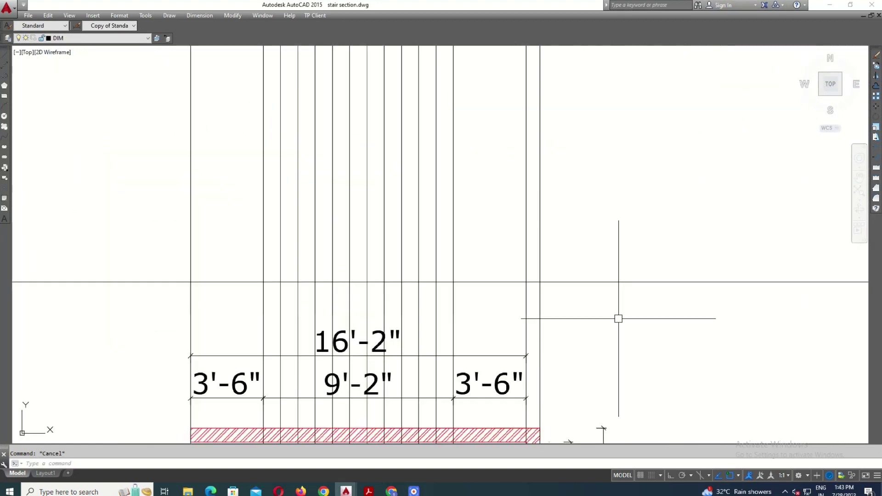
pyautogui.write('o')
pyautogui.press('Return')
pyautogui.press('Return')
pyautogui.click(599, 282)
pyautogui.scroll(-2, 597, 258)
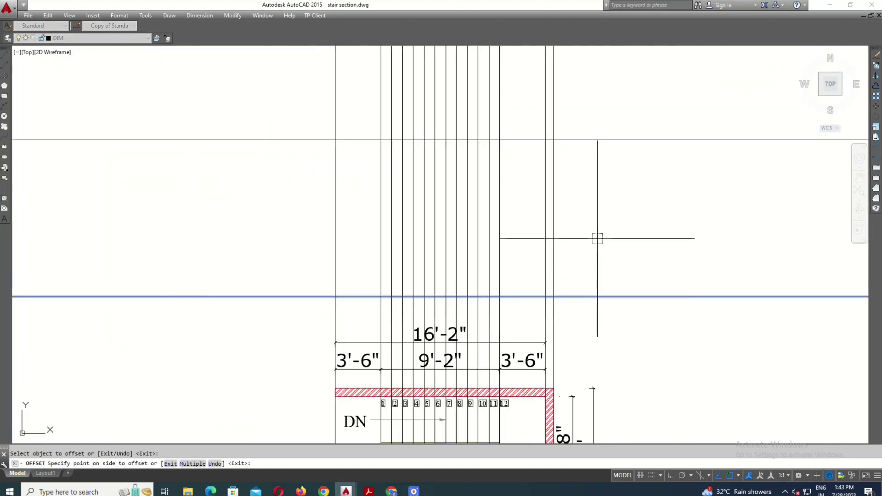
pyautogui.press('Escape')
pyautogui.write('dli')
pyautogui.press('Return')
pyautogui.click(585, 139)
pyautogui.click(583, 297)
pyautogui.moveTo(626, 310); pyautogui.dragTo(601, 246, button='middle')
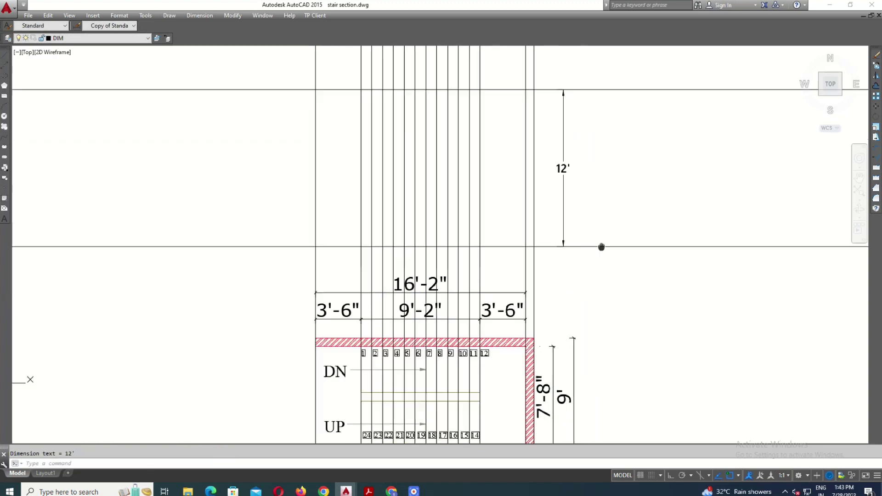
pyautogui.click(578, 342)
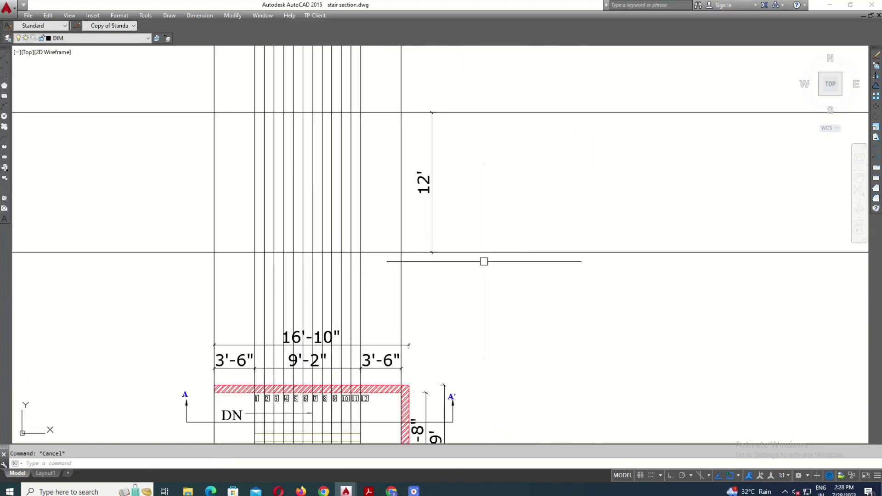
# Trim the overshooting projection lines back to the section's boundary lines.
pyautogui.write('tr')
pyautogui.press('Return')
pyautogui.click(402, 259)
pyautogui.click(391, 252)
pyautogui.scroll(-2, 390, 250)
pyautogui.click(388, 162)
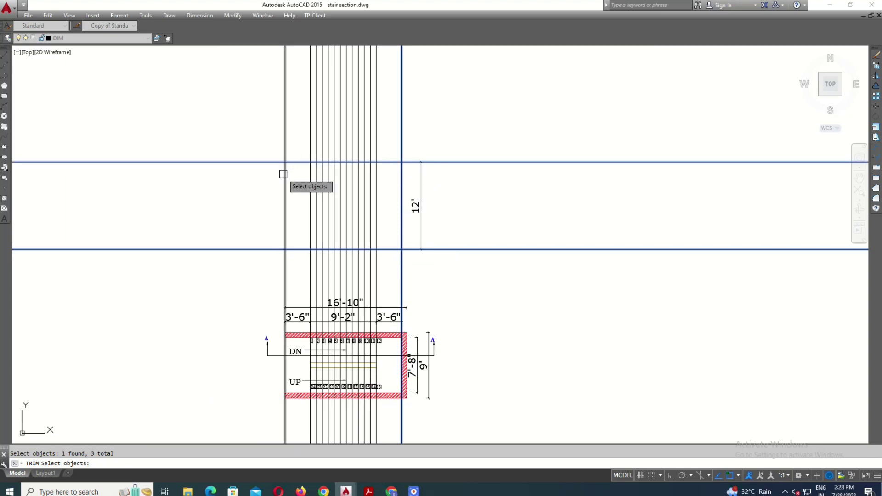
pyautogui.press('Return')
pyautogui.click(243, 126)
pyautogui.scroll(2, 434, 256)
pyautogui.scroll(1, 334, 270)
pyautogui.press('Escape')
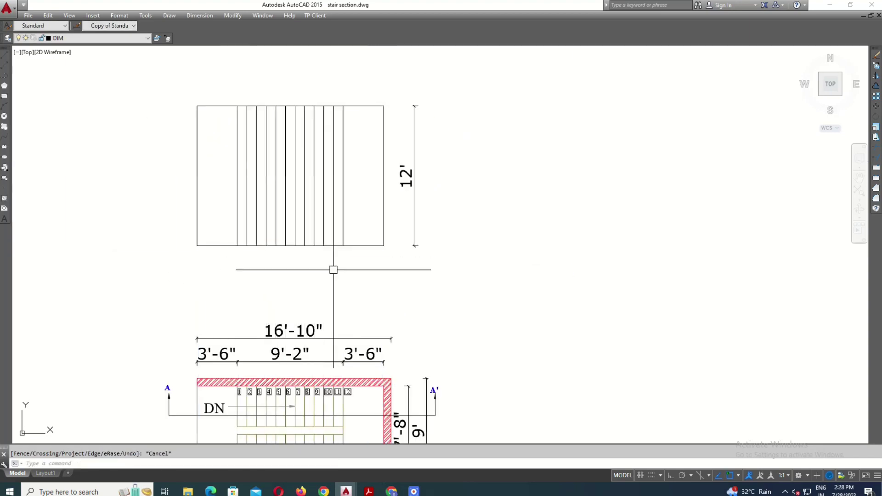
# Change the riser value 6" in the stair notes to blue.
pyautogui.scroll(2, 426, 247)
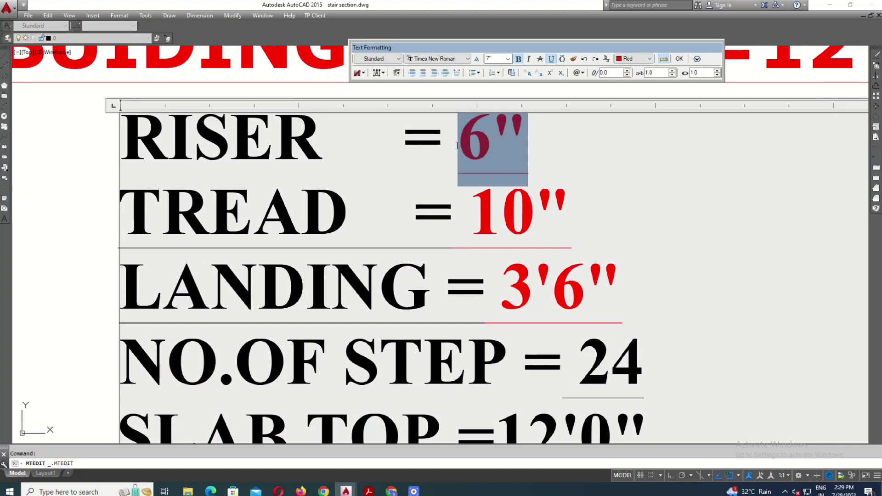
pyautogui.click(634, 58)
pyautogui.click(630, 86)
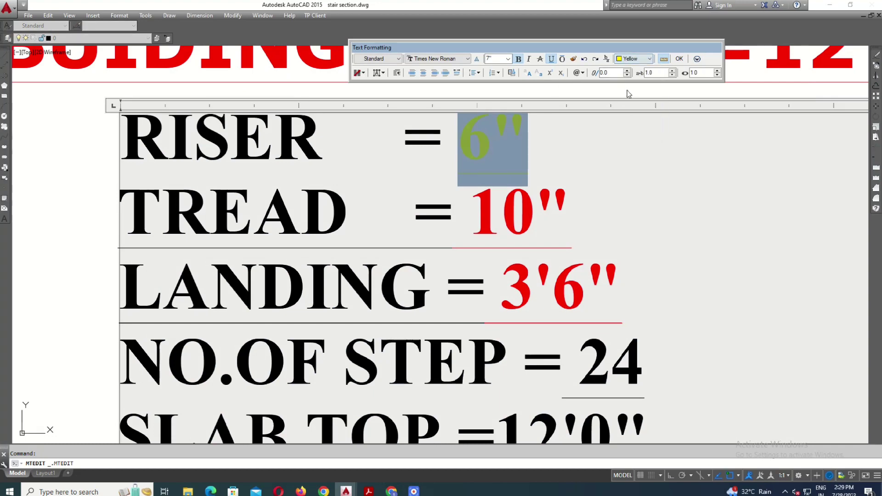
pyautogui.click(635, 59)
pyautogui.click(629, 113)
pyautogui.click(595, 192)
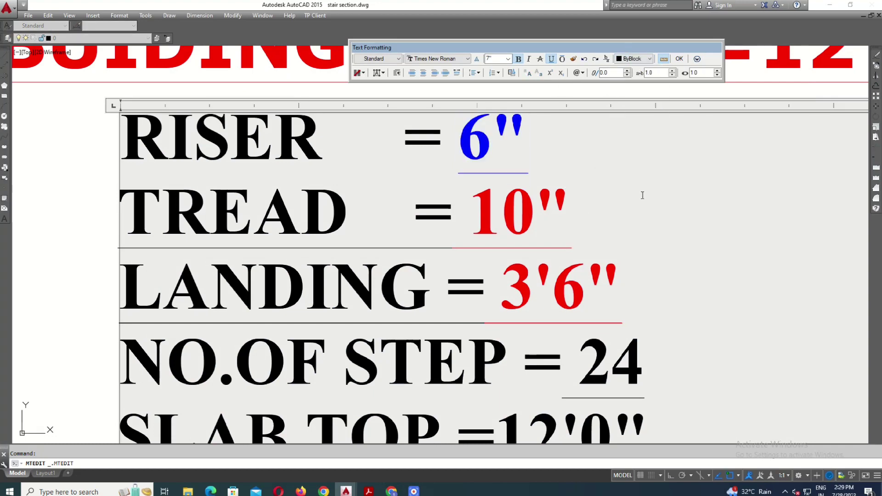
pyautogui.press('Escape')
pyautogui.scroll(-3, 643, 196)
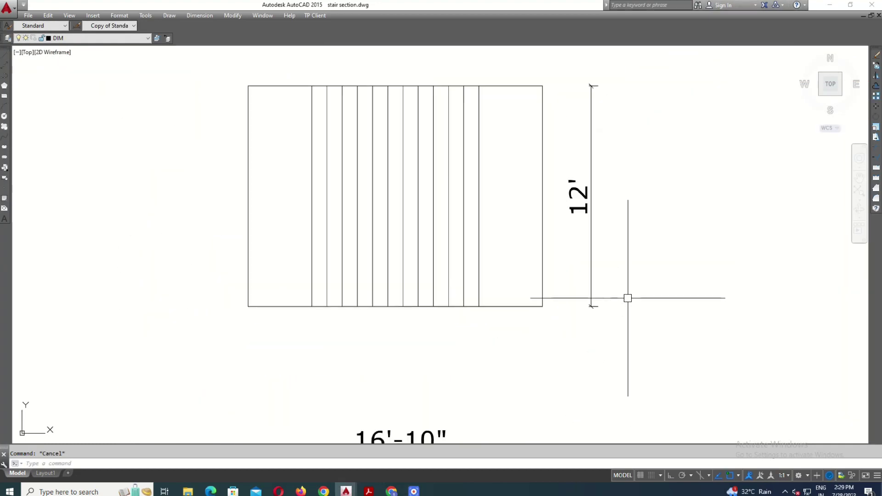
# Set a 6" offset distance and copy the section's bottom line upward twice.
pyautogui.write('o')
pyautogui.press('Return')
pyautogui.press('Escape')
pyautogui.press('Return')
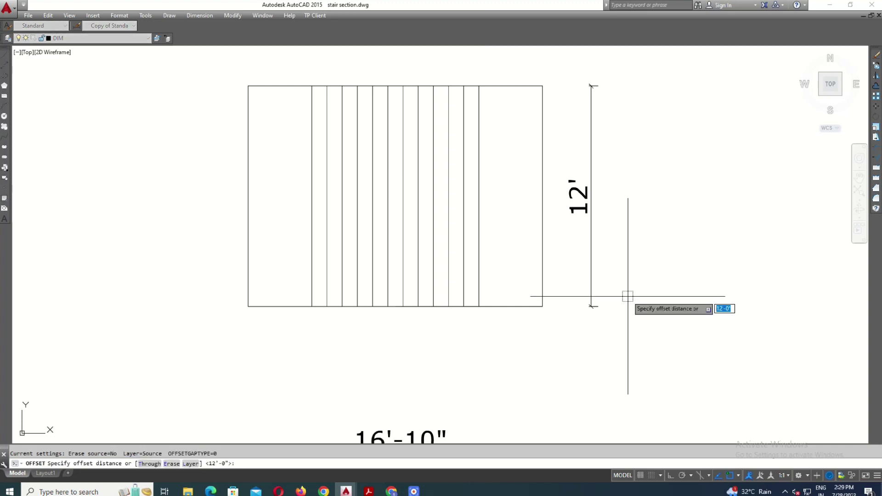
pyautogui.write('6')
pyautogui.press('Return')
pyautogui.click(542, 307)
pyautogui.click(492, 282)
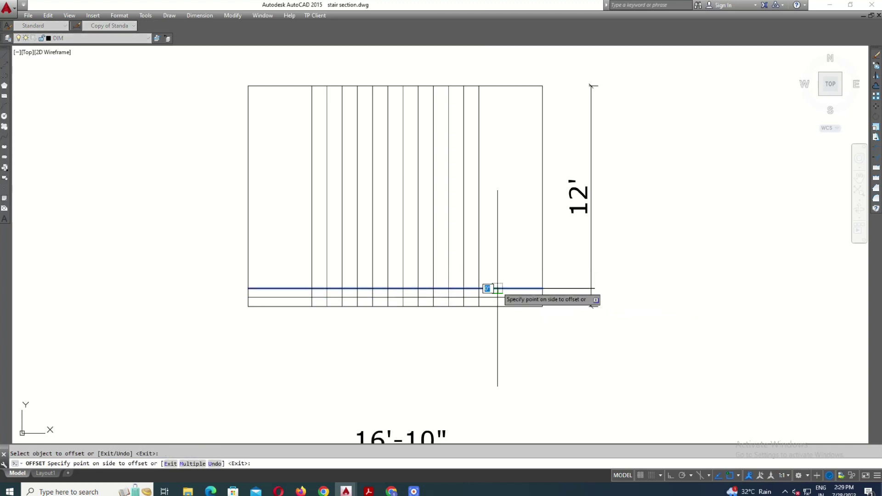
pyautogui.click(504, 269)
pyautogui.click(510, 227)
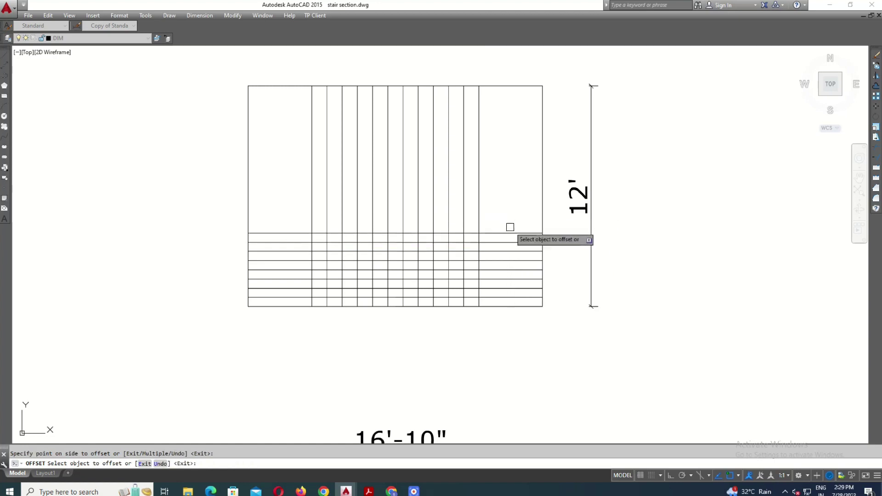
# Continue offsetting riser lines 6" apart up to the top of the box.
pyautogui.click(506, 207)
pyautogui.scroll(4, 505, 199)
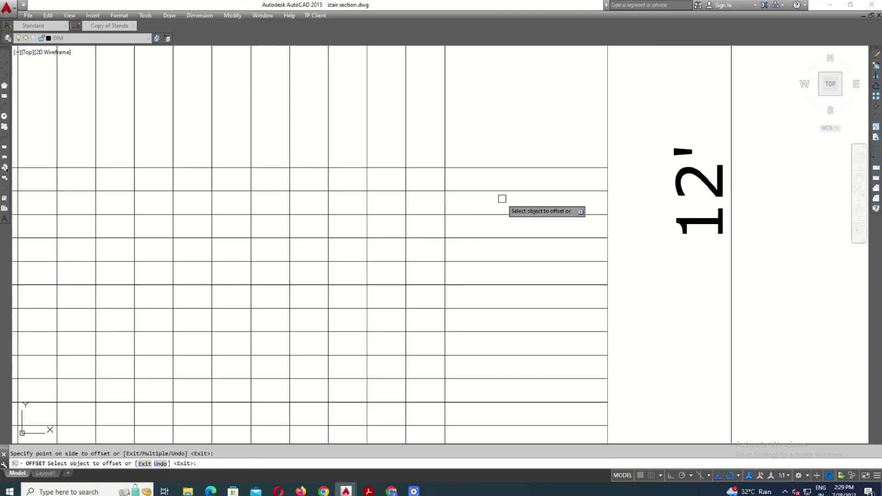
pyautogui.click(507, 168)
pyautogui.scroll(-3, 506, 167)
pyautogui.moveTo(513, 173); pyautogui.dragTo(506, 240, button='middle')
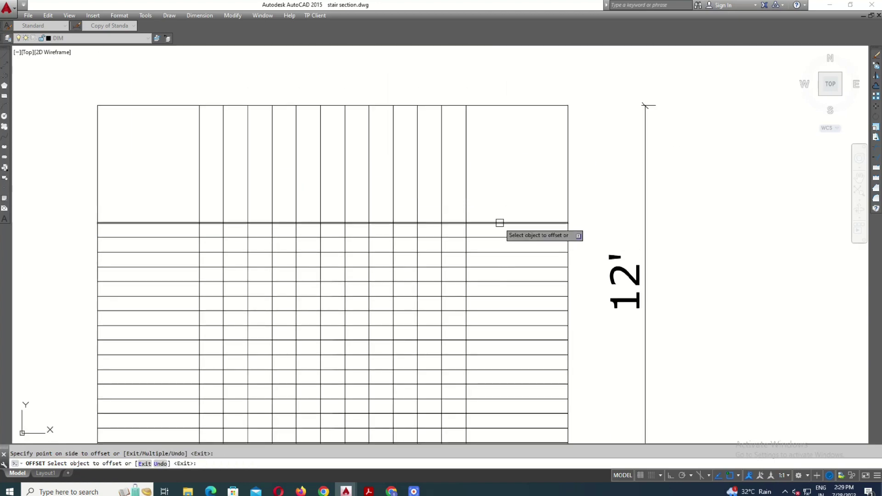
pyautogui.click(506, 179)
pyautogui.click(509, 152)
pyautogui.click(508, 133)
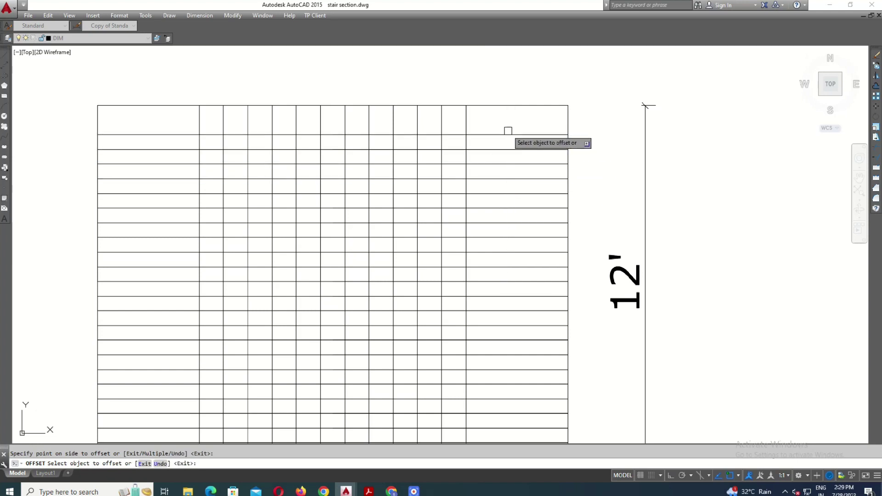
pyautogui.press('Escape')
pyautogui.moveTo(188, 439); pyautogui.dragTo(321, 342, button='middle')
pyautogui.write('PL')
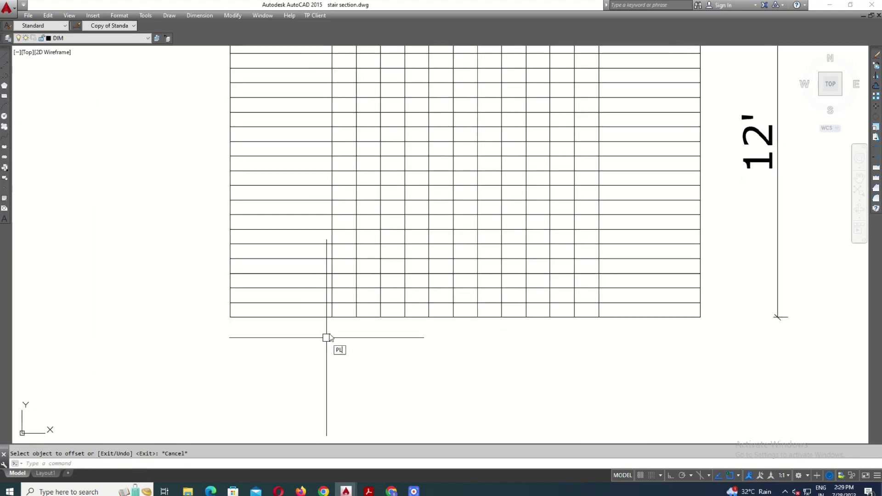
pyautogui.press('Return')
pyautogui.scroll(2, 258, 320)
# Draw a stair profile polyline from the grid's bottom-left corner upward.
pyautogui.click(376, 315)
pyautogui.scroll(2, 375, 303)
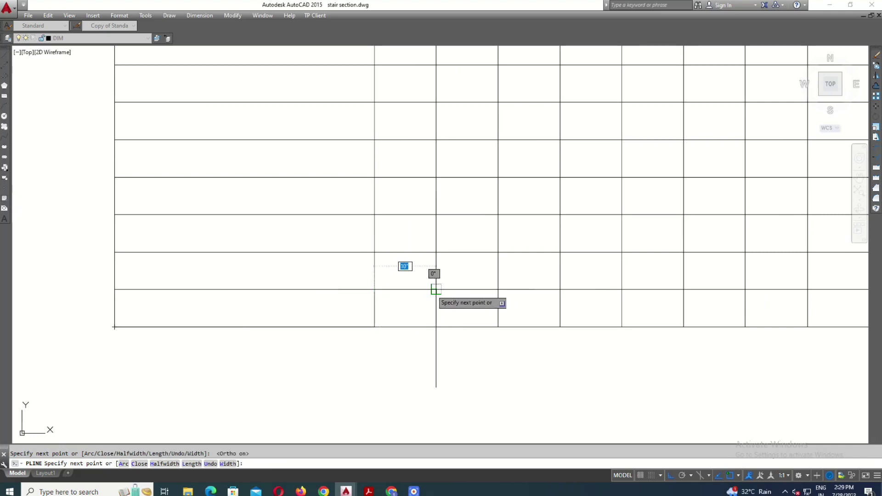
pyautogui.click(498, 215)
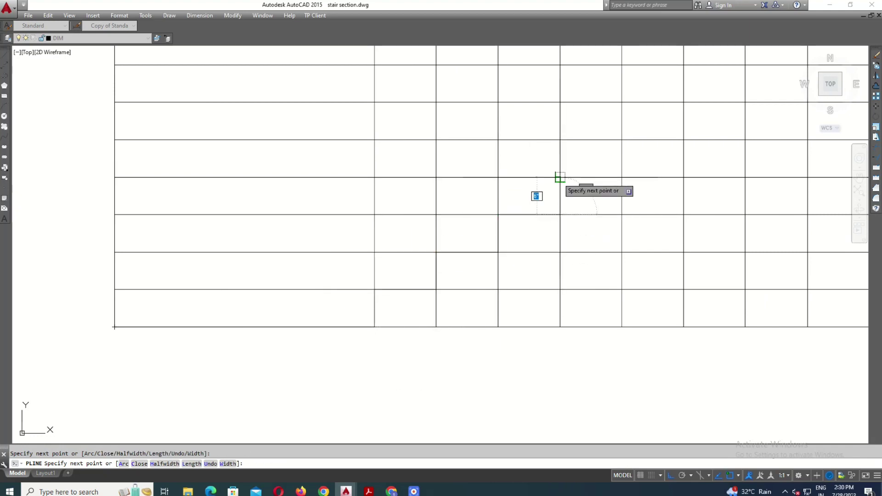
pyautogui.scroll(-4, 622, 152)
pyautogui.scroll(3, 538, 262)
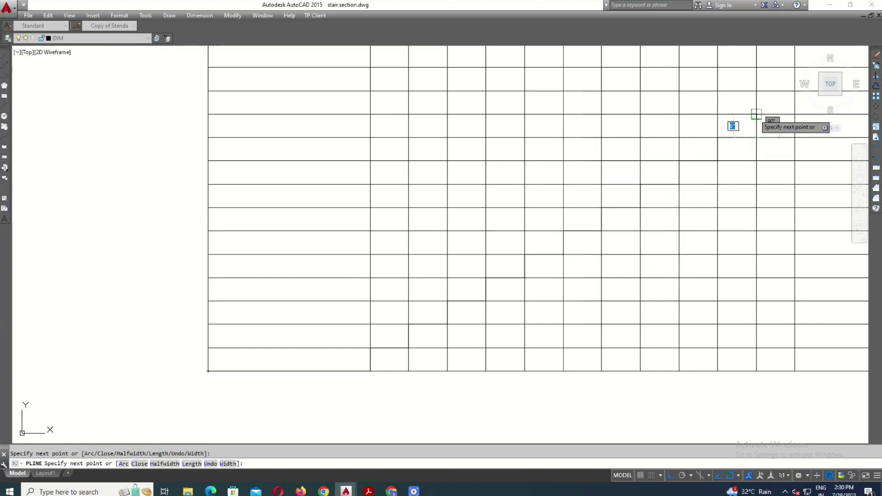
pyautogui.scroll(-4, 756, 114)
pyautogui.scroll(3, 560, 207)
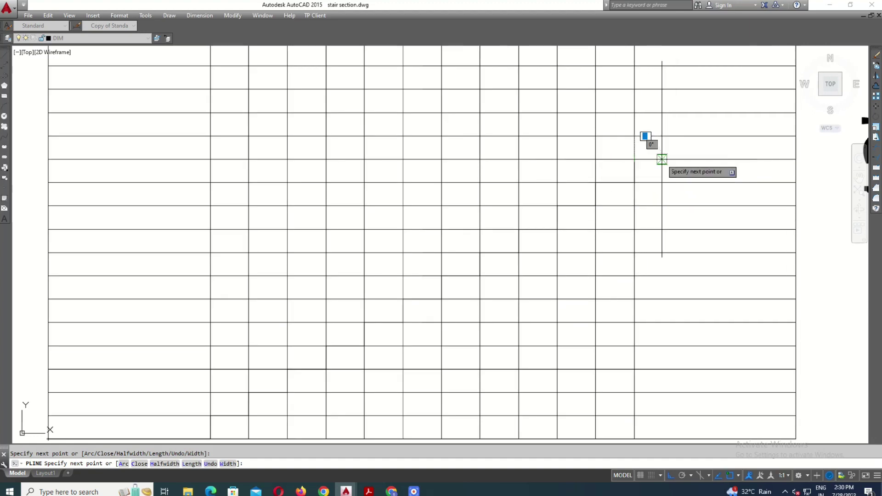
pyautogui.scroll(-1, 688, 179)
pyautogui.press('Escape')
# Select the stair profile polyline and delete it.
pyautogui.click(508, 244)
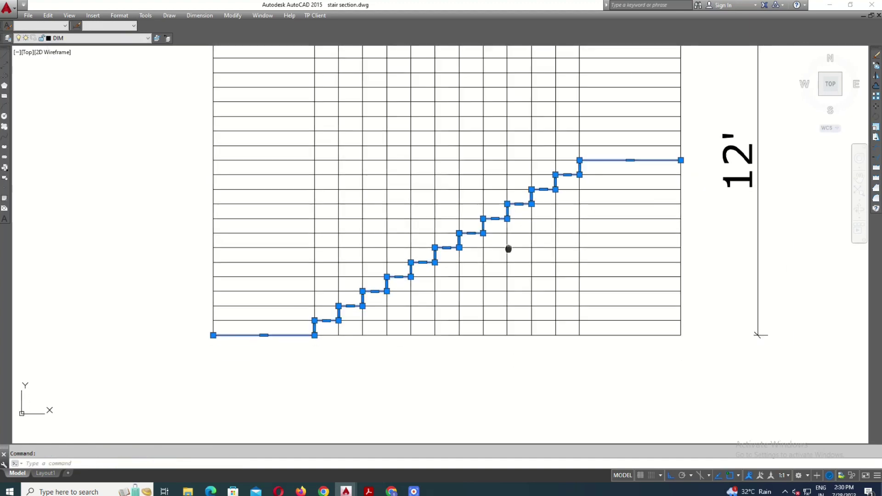
pyautogui.scroll(-2, 489, 284)
pyautogui.scroll(2, 484, 290)
pyautogui.press('Delete')
# Restore the stair profile and mirror it about a horizontal line, keeping the original flight.
pyautogui.click(550, 355)
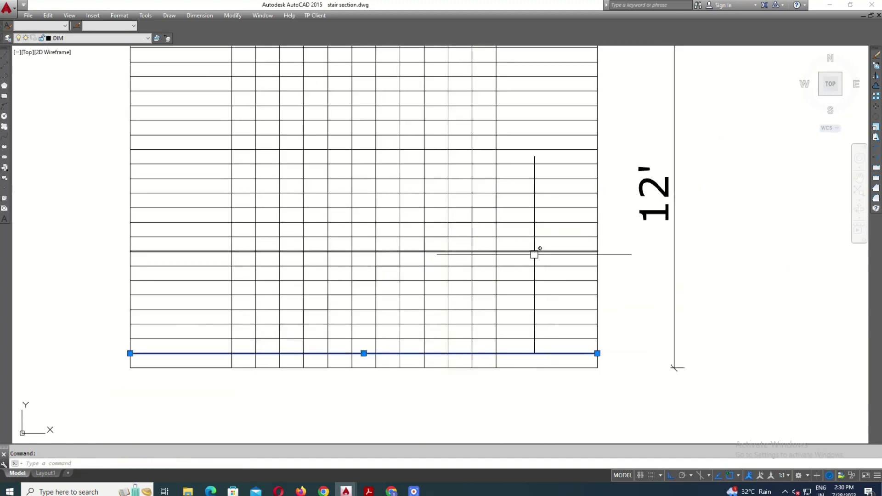
pyautogui.press('Escape')
pyautogui.click(545, 361)
pyautogui.hotkey('ctrl', 'z')
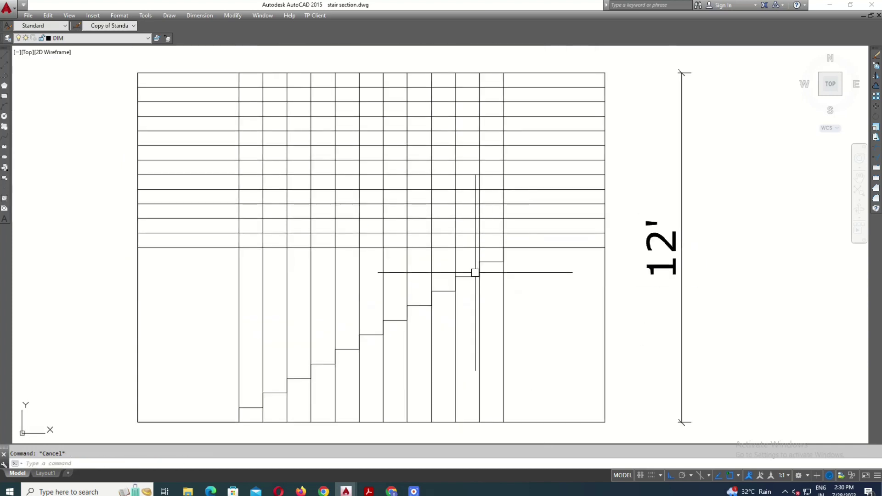
pyautogui.click(493, 271)
pyautogui.write('i')
pyautogui.press('Return')
pyautogui.click(605, 248)
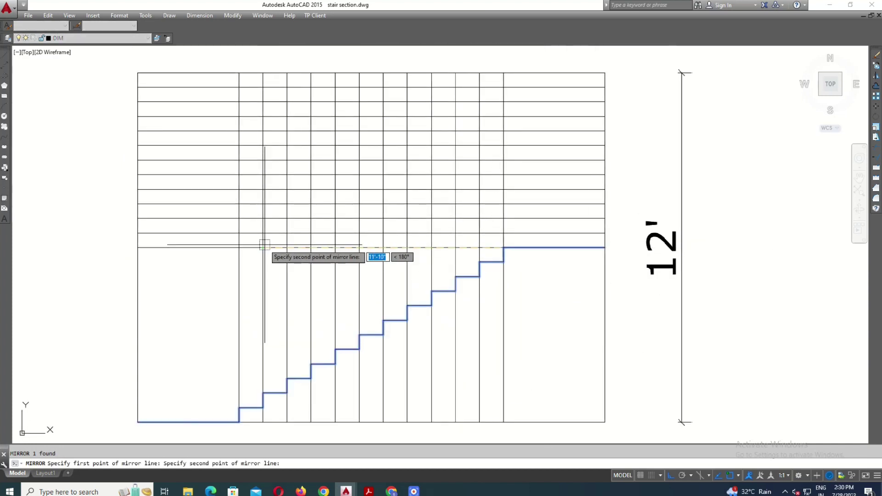
pyautogui.scroll(-2, 361, 247)
pyautogui.click(262, 247)
pyautogui.scroll(2, 425, 228)
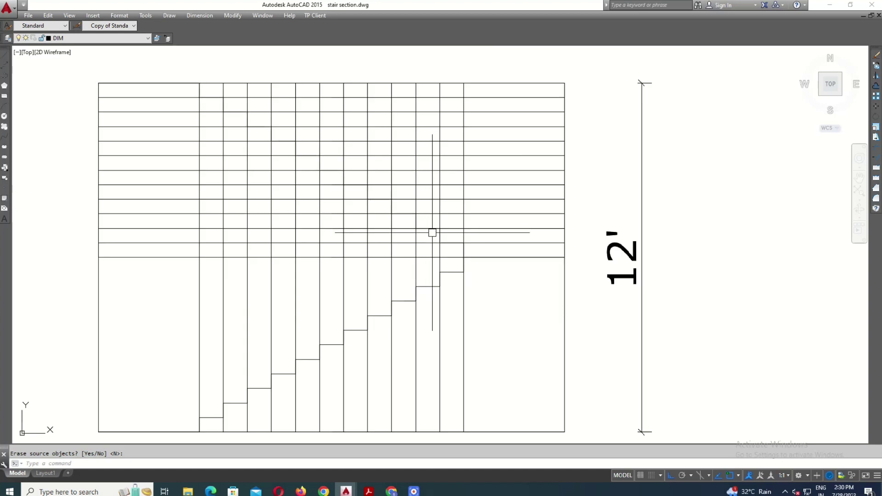
pyautogui.press('Return')
# Erase the upper horizontal grid lines with a crossing window.
pyautogui.scroll(-2, 413, 287)
pyautogui.click(422, 275)
pyautogui.press('Escape')
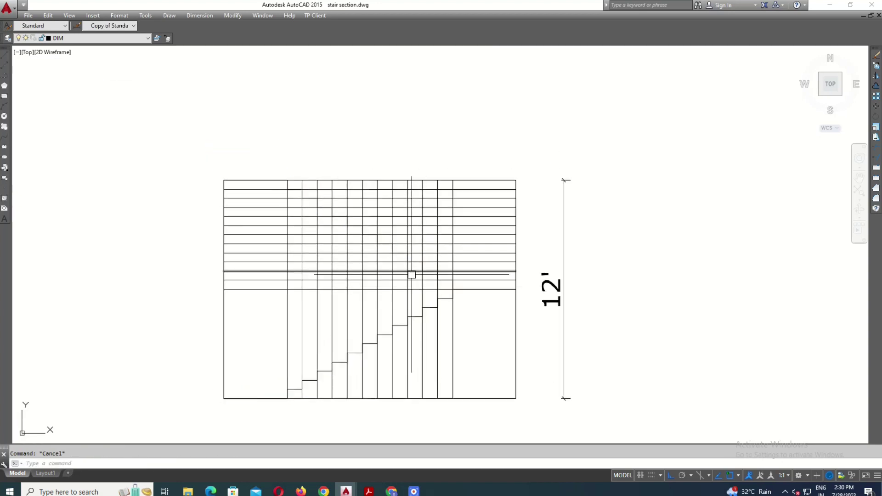
pyautogui.scroll(2, 348, 265)
pyautogui.click(236, 305)
pyautogui.click(197, 178)
pyautogui.write('e')
pyautogui.press('Return')
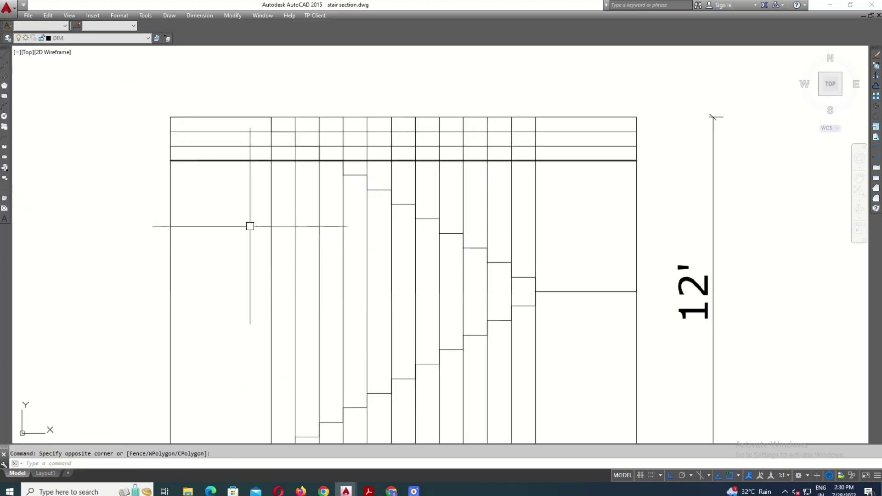
# Erase the three leftover grid lines and clear the remaining selection.
pyautogui.click(230, 189)
pyautogui.click(230, 181)
pyautogui.write('e')
pyautogui.press('Return')
pyautogui.scroll(-2, 387, 227)
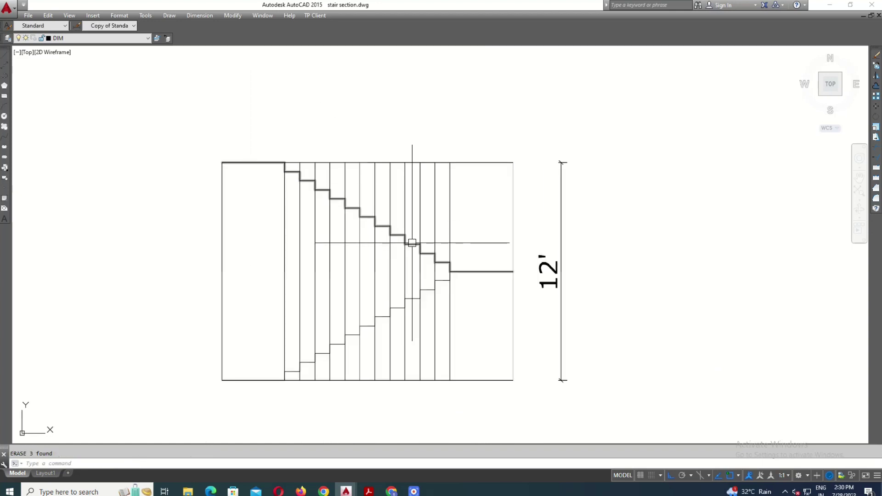
pyautogui.press('Escape')
pyautogui.scroll(3, 416, 253)
pyautogui.click(428, 327)
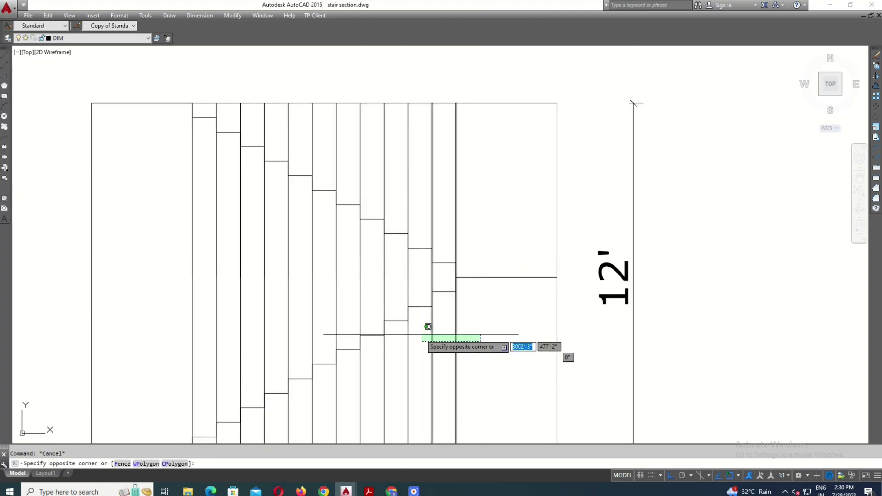
pyautogui.press('Escape')
# Select the vertical tread-division lines of the stair section.
pyautogui.doubleClick(457, 150)
pyautogui.click(478, 158)
pyautogui.click(281, 122)
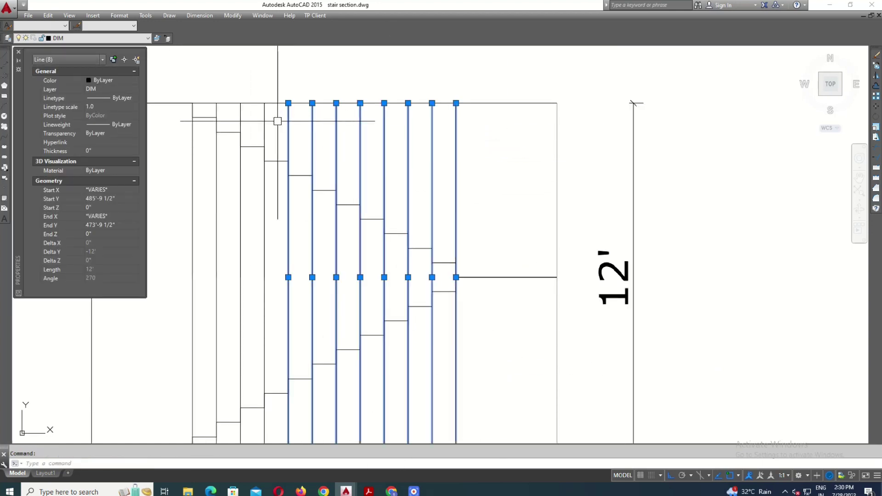
pyautogui.click(240, 120)
pyautogui.click(217, 109)
pyautogui.click(193, 190)
pyautogui.click(181, 227)
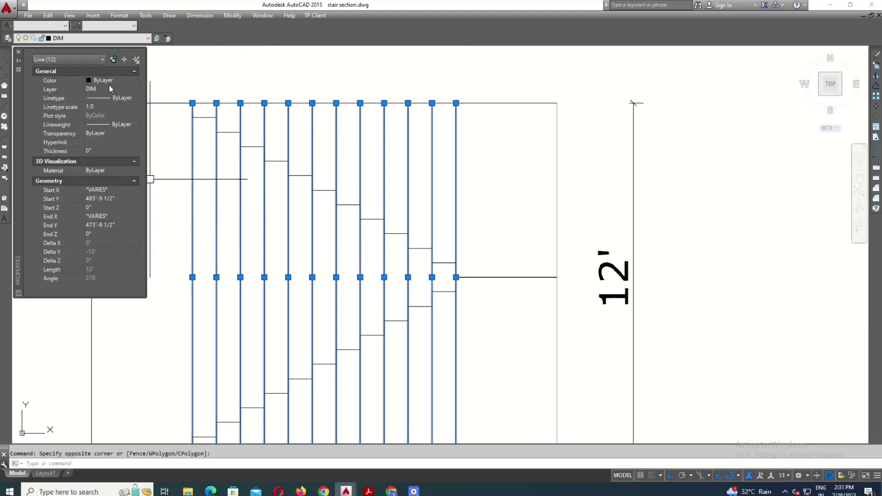
# Set the selected lines to true colour 232,232,232 pale grey.
pyautogui.click(135, 80)
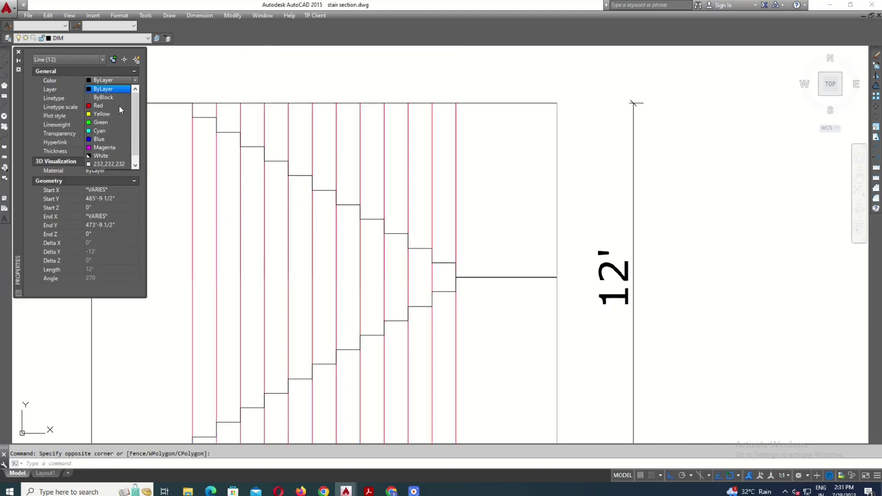
pyautogui.click(107, 164)
pyautogui.click(158, 282)
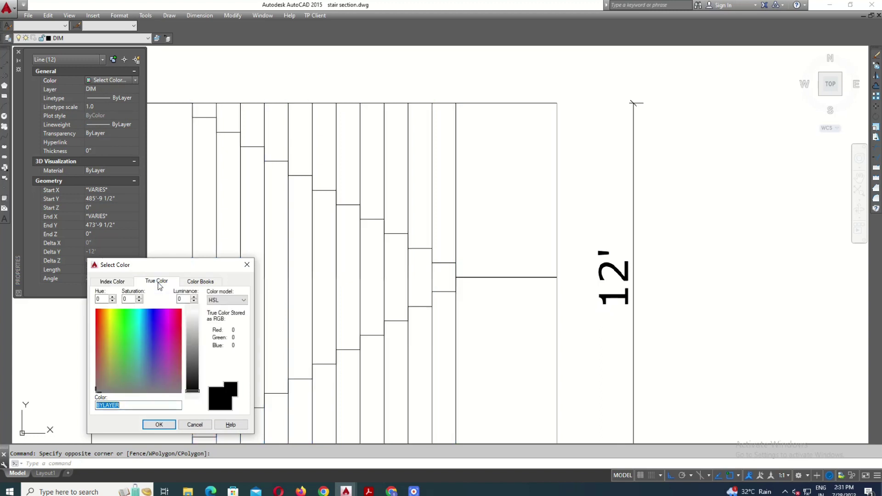
pyautogui.click(189, 424)
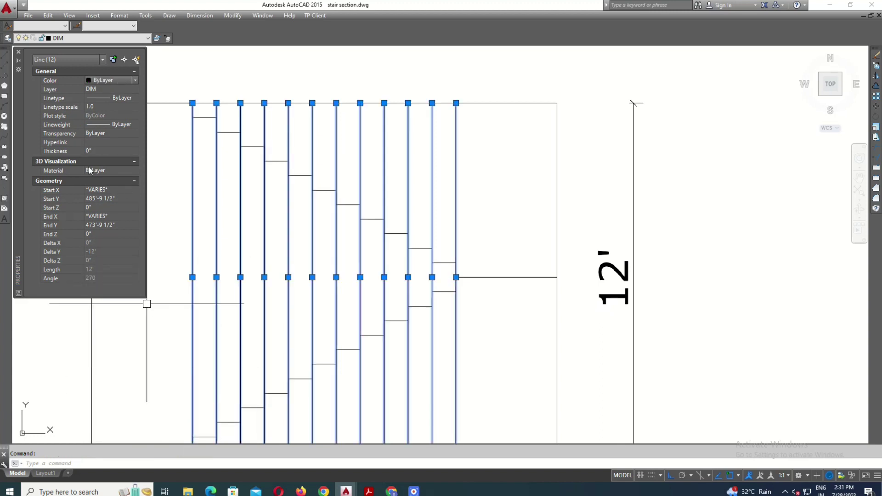
pyautogui.click(103, 82)
pyautogui.click(99, 163)
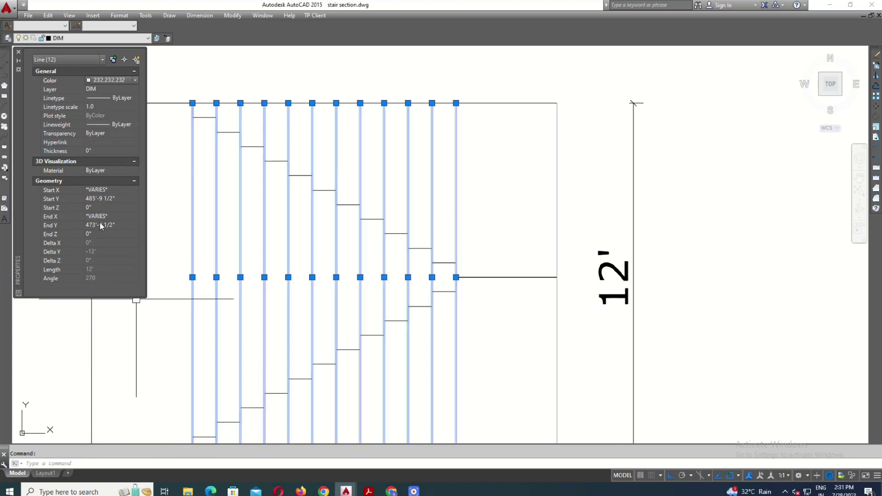
pyautogui.press('Escape')
pyautogui.hotkey('ctrl', '1')
pyautogui.scroll(-3, 235, 191)
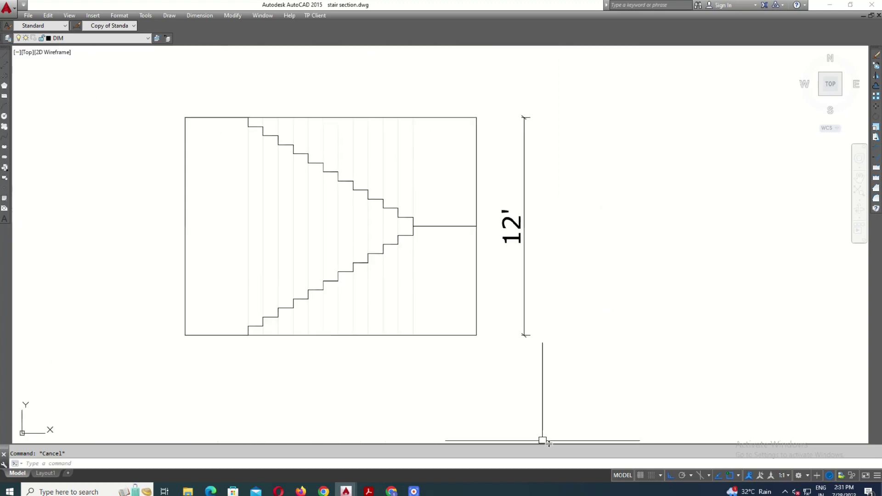
# Draw a vertical edge line along the right side of the section.
pyautogui.scroll(-2, 569, 420)
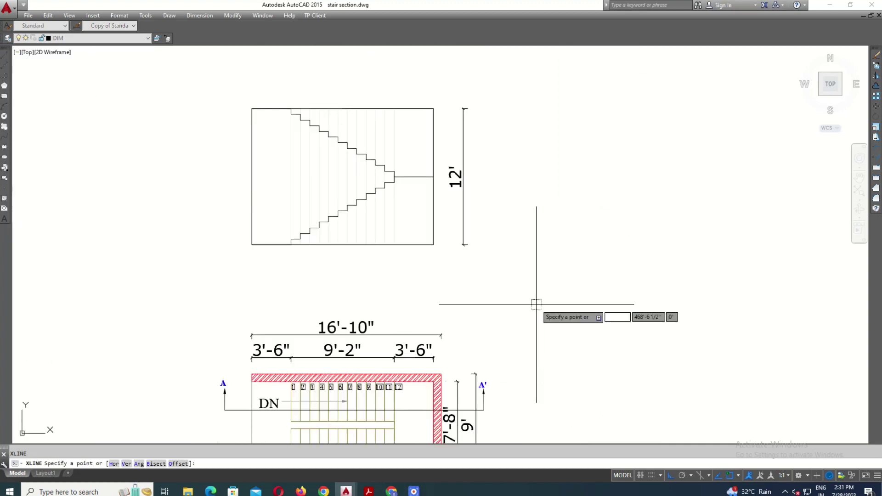
pyautogui.click(463, 368)
pyautogui.press('Escape')
pyautogui.write('v')
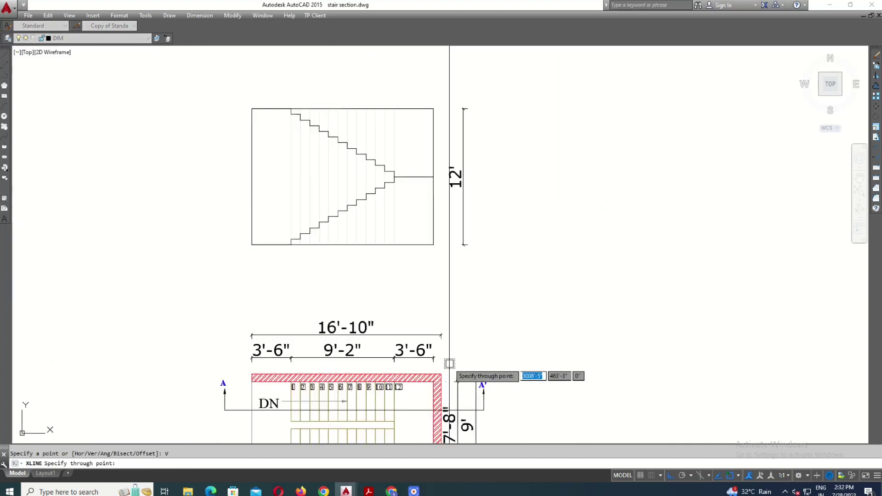
pyautogui.scroll(2, 451, 368)
pyautogui.scroll(2, 458, 188)
pyautogui.scroll(2, 528, 253)
pyautogui.write('l')
pyautogui.press('Return')
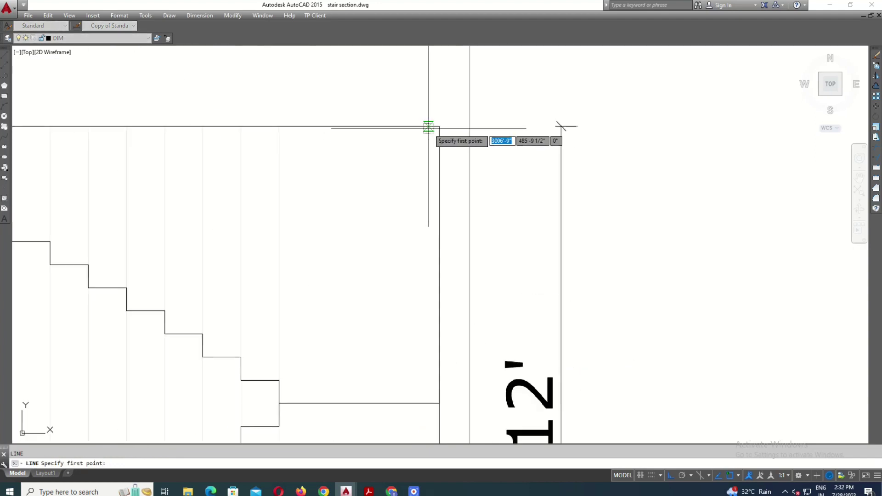
pyautogui.scroll(-2, 522, 345)
pyautogui.press('Escape')
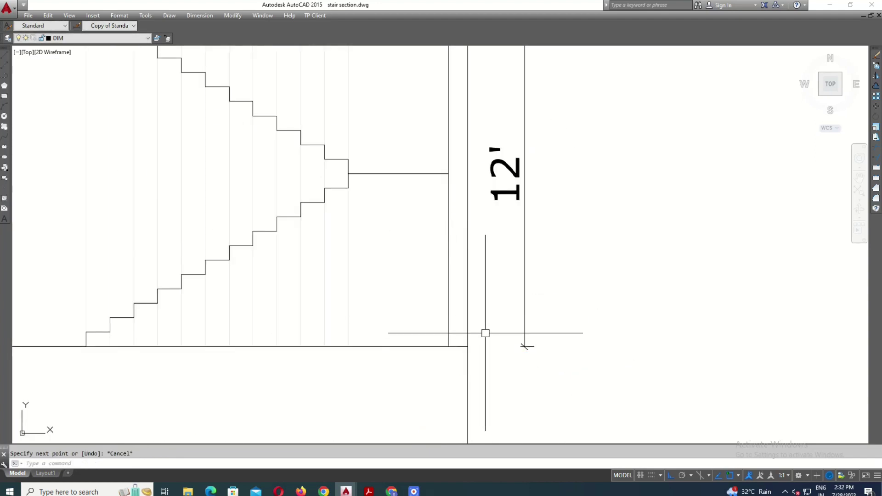
# Trim the lines at the new vertical edge to form the narrow strip.
pyautogui.write('tr')
pyautogui.press('Return')
pyautogui.click(465, 358)
pyautogui.scroll(-2, 459, 221)
pyautogui.scroll(1, 474, 239)
pyautogui.scroll(-2, 454, 316)
pyautogui.press('Return')
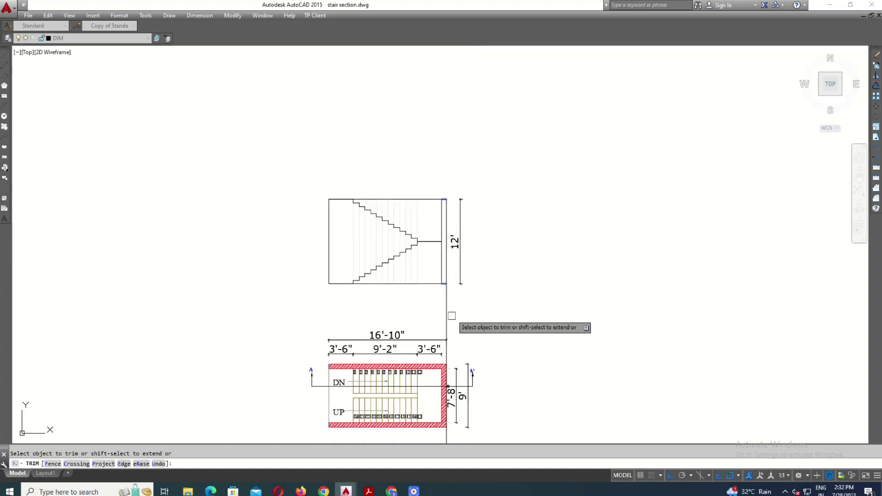
pyautogui.press('Escape')
pyautogui.scroll(2, 455, 275)
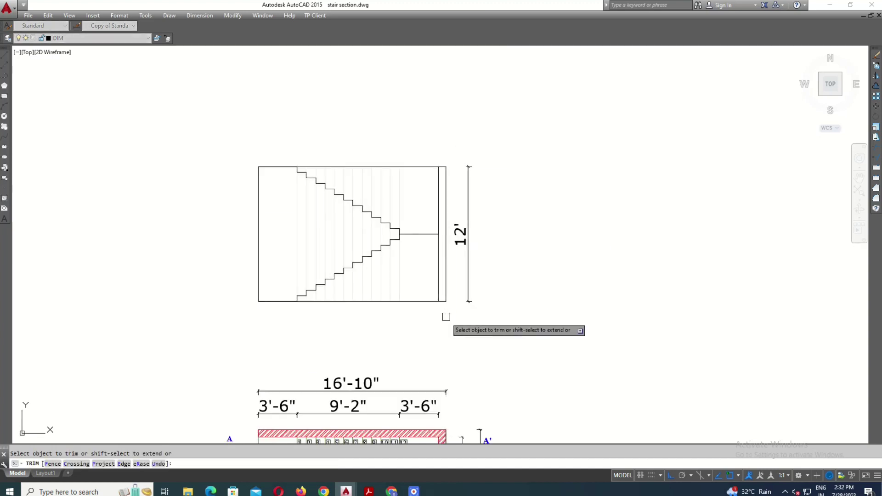
pyautogui.scroll(2, 451, 315)
# Hatch the narrow strip along the section's right edge.
pyautogui.write('h')
pyautogui.press('Return')
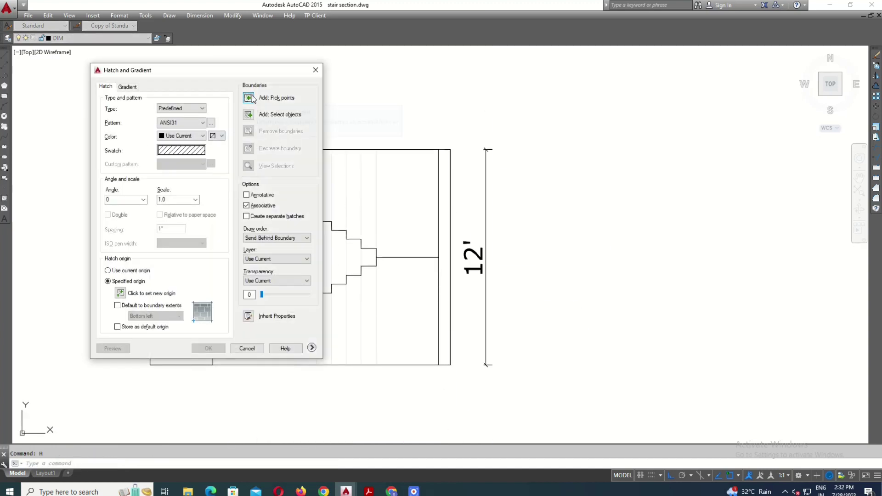
pyautogui.click(252, 99)
pyautogui.click(444, 243)
pyautogui.press('Return')
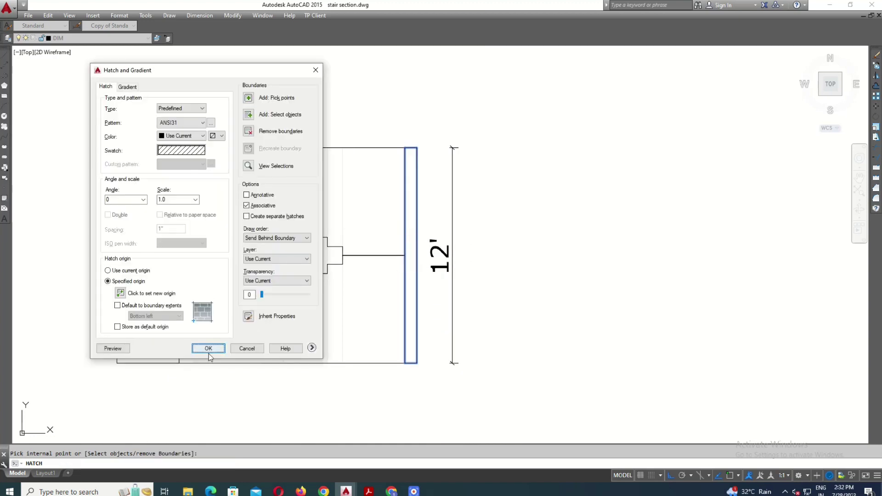
pyautogui.click(209, 349)
pyautogui.scroll(2, 410, 264)
pyautogui.press('Escape')
pyautogui.scroll(-2, 523, 245)
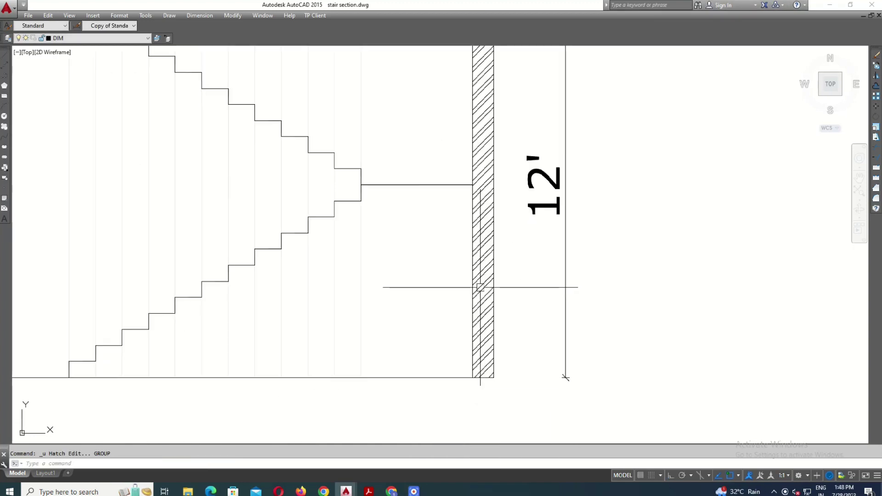
# Change the strip's hatch to the SOLID pattern in dark grey colour 252.
pyautogui.rightClick(484, 280)
pyautogui.click(510, 108)
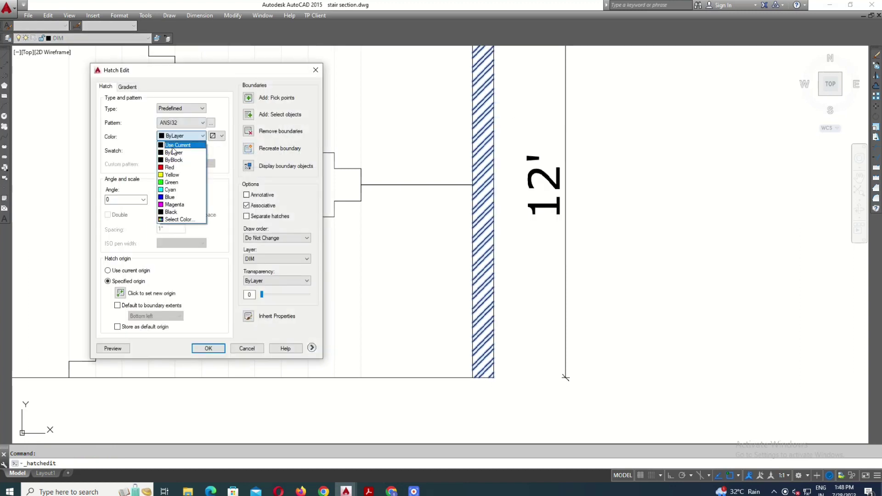
pyautogui.click(179, 219)
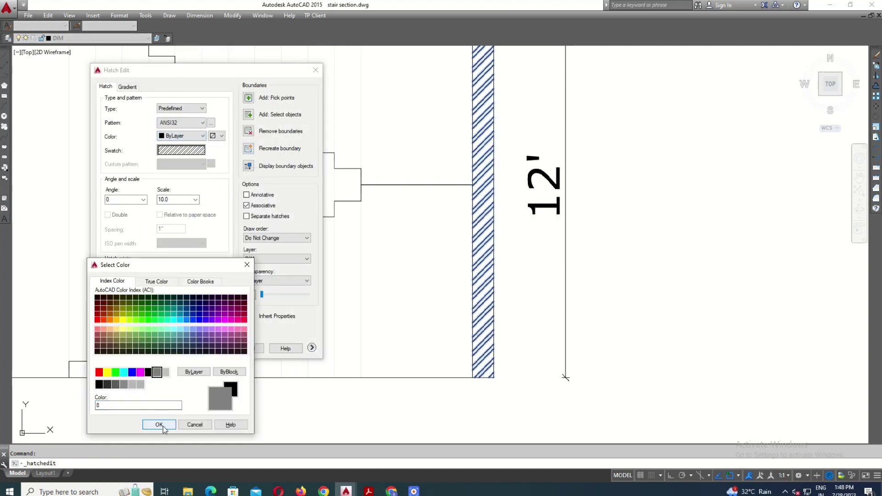
pyautogui.click(162, 424)
pyautogui.click(181, 136)
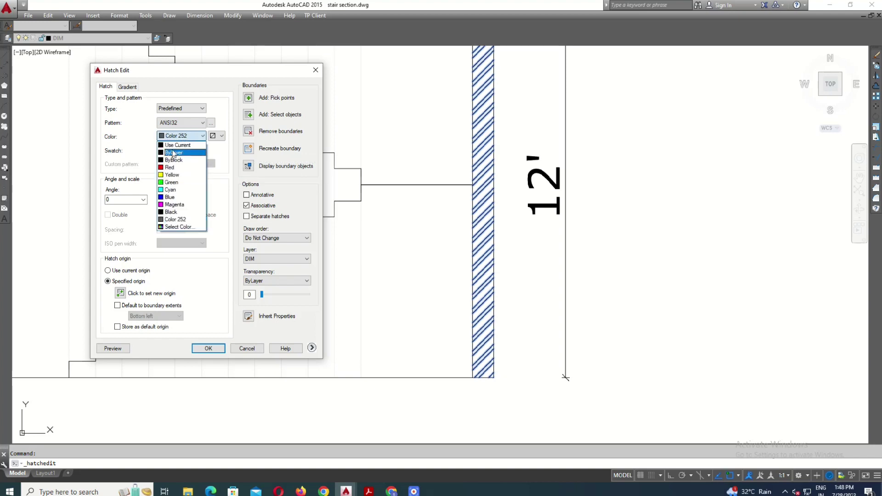
pyautogui.click(180, 151)
pyautogui.click(211, 232)
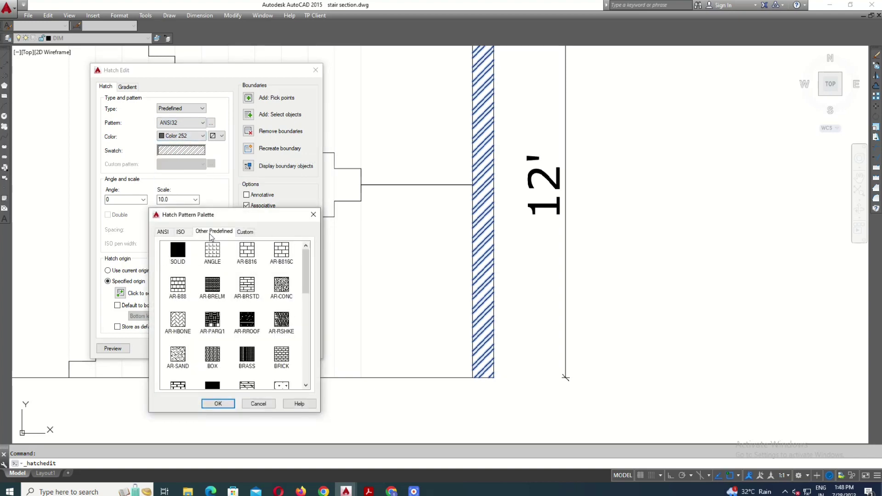
pyautogui.click(218, 404)
pyautogui.click(207, 348)
pyautogui.scroll(-2, 609, 282)
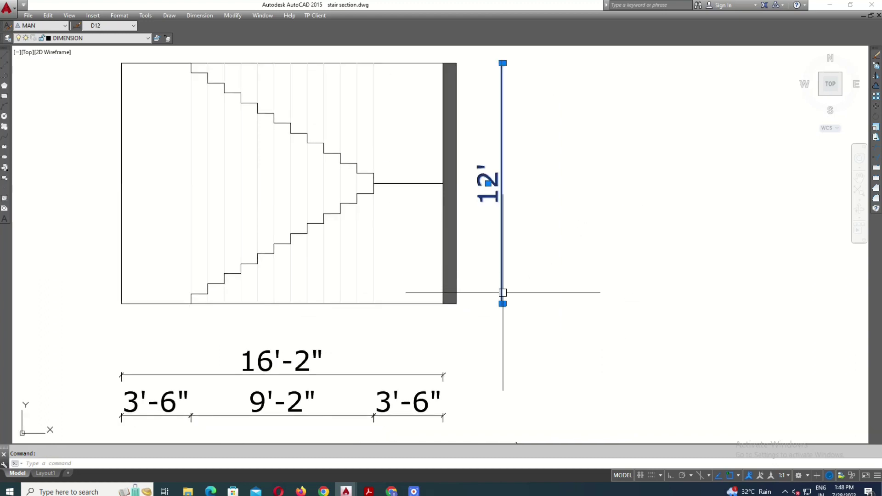
# Cancel the pending dimension and zoom to the stair section.
pyautogui.scroll(3, 502, 299)
pyautogui.scroll(-1, 511, 317)
pyautogui.write('DLI')
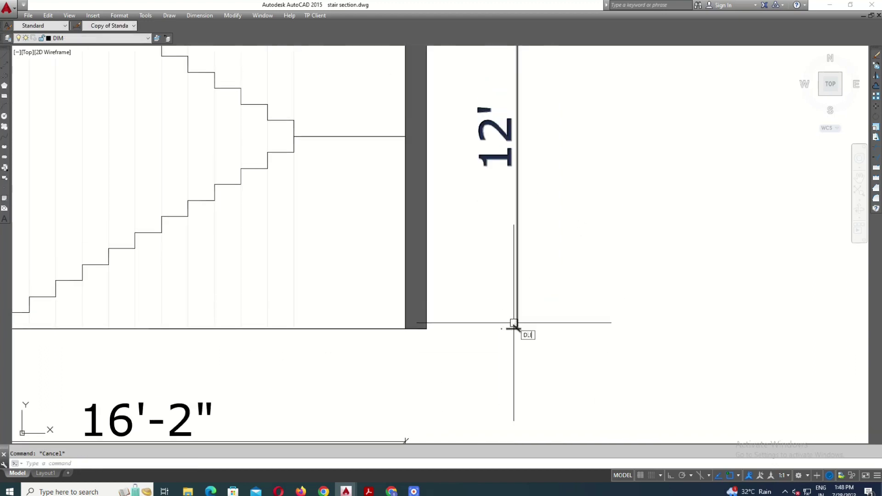
pyautogui.press('Return')
pyautogui.click(514, 323)
pyautogui.press('Escape')
pyautogui.scroll(-2, 489, 270)
pyautogui.scroll(1, 489, 211)
pyautogui.scroll(2, 287, 273)
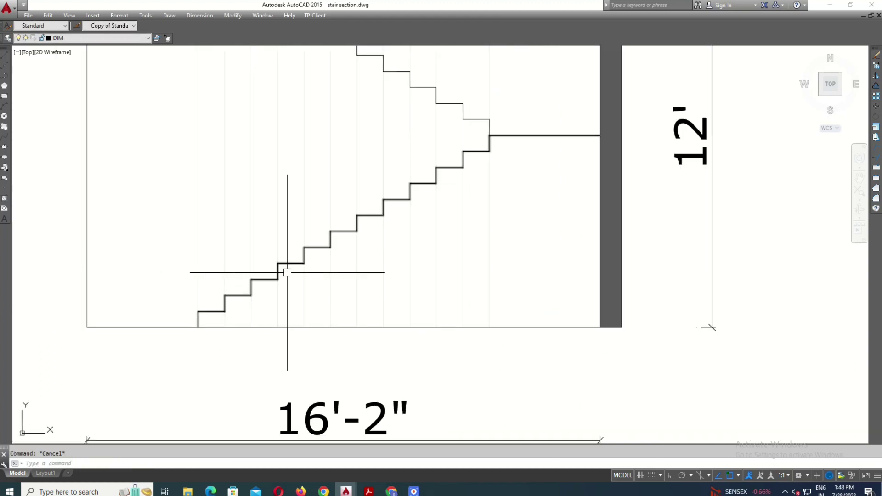
# Offset the lower and upper stair flight outlines downward.
pyautogui.press('Return')
pyautogui.press('Return')
pyautogui.click(369, 216)
pyautogui.click(441, 275)
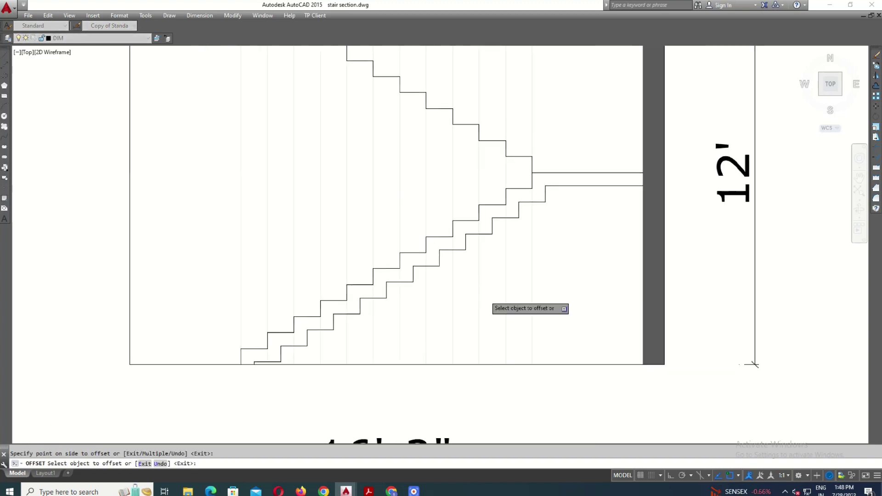
pyautogui.click(449, 179)
pyautogui.click(414, 288)
pyautogui.scroll(2, 351, 197)
pyautogui.scroll(2, 235, 136)
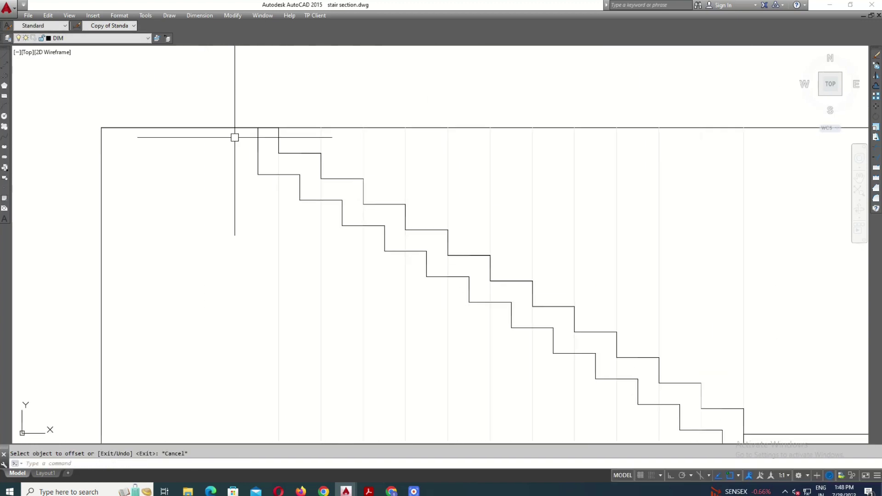
# Offset one more flight line to the chosen side.
pyautogui.press('Return')
pyautogui.press('Return')
# Start a trim with tr, cancel it, and pan to the stair junction.
pyautogui.press('Return')
pyautogui.click(232, 137)
pyautogui.click(305, 169)
pyautogui.scroll(2, 305, 169)
pyautogui.write('tr')
pyautogui.press('Return')
pyautogui.press('Return')
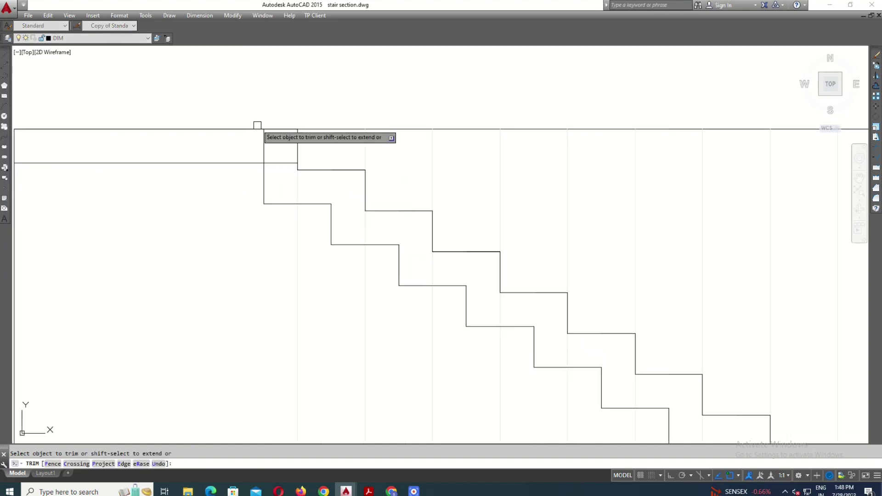
pyautogui.scroll(-3, 282, 166)
pyautogui.scroll(2, 479, 236)
pyautogui.press('Escape')
pyautogui.scroll(2, 478, 236)
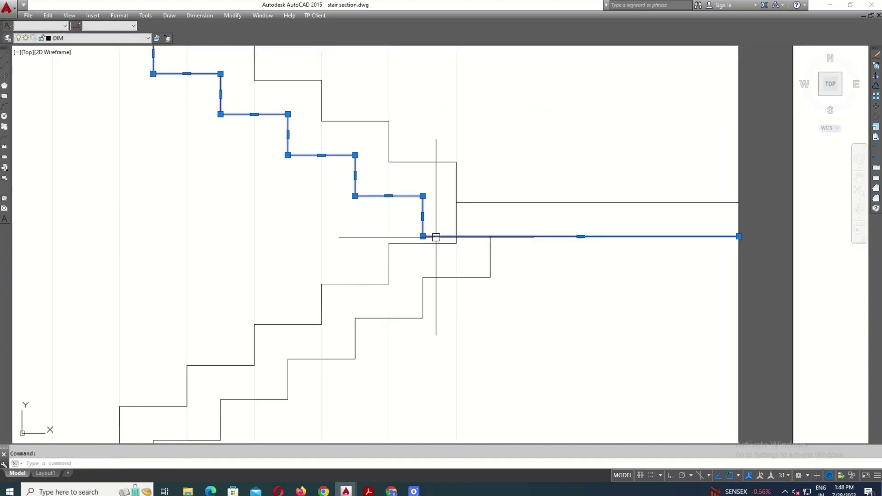
pyautogui.press('Escape')
pyautogui.moveTo(499, 293); pyautogui.dragTo(498, 302, button='middle')
# Begin a line at a stair corner, then cancel it.
pyautogui.write('l')
pyautogui.press('Return')
pyautogui.click(463, 289)
pyautogui.scroll(-2, 418, 247)
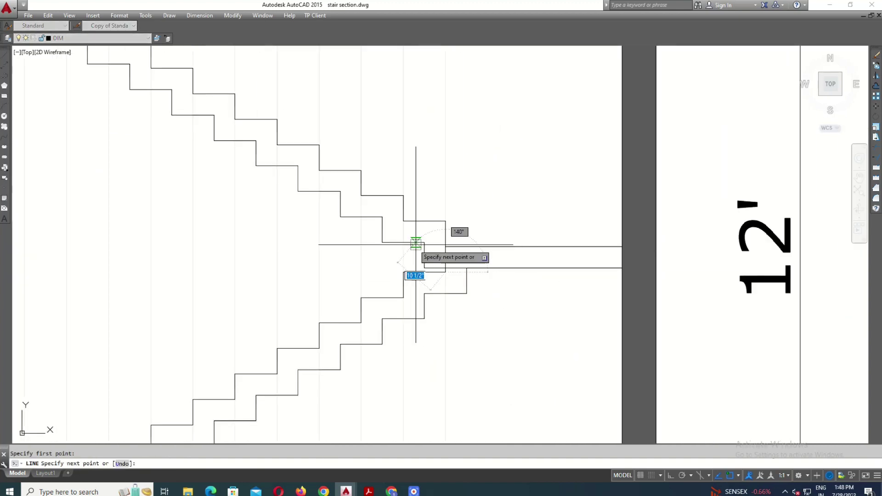
pyautogui.scroll(3, 441, 254)
pyautogui.press('Escape')
pyautogui.scroll(-4, 441, 253)
pyautogui.scroll(4, 272, 146)
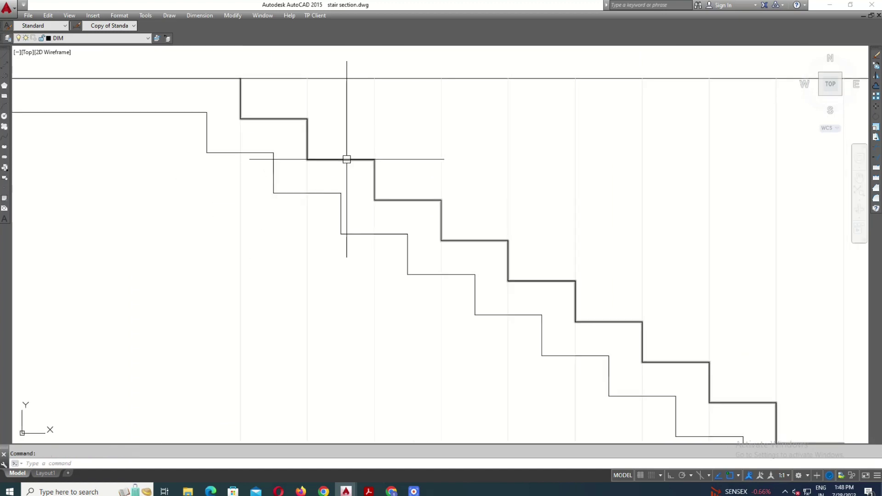
# Draw a diagonal along the upper flight's nosings and offset a copy below it.
pyautogui.click(320, 165)
pyautogui.scroll(-3, 320, 165)
pyautogui.scroll(3, 470, 300)
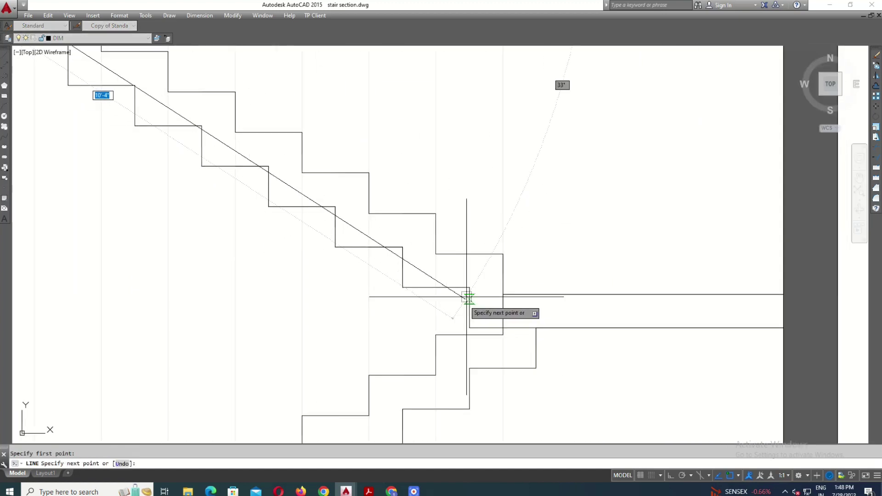
pyautogui.click(436, 254)
pyautogui.press('Escape')
pyautogui.write('5')
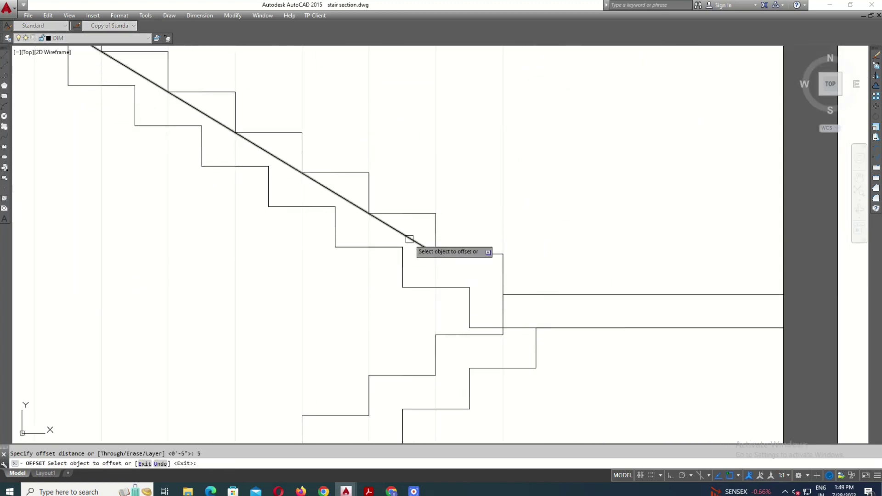
pyautogui.click(409, 239)
pyautogui.click(403, 251)
pyautogui.press('Escape')
# Extend the upper waist line up to the top line and down to the landing.
pyautogui.scroll(2, 502, 295)
pyautogui.click(437, 207)
pyautogui.click(525, 305)
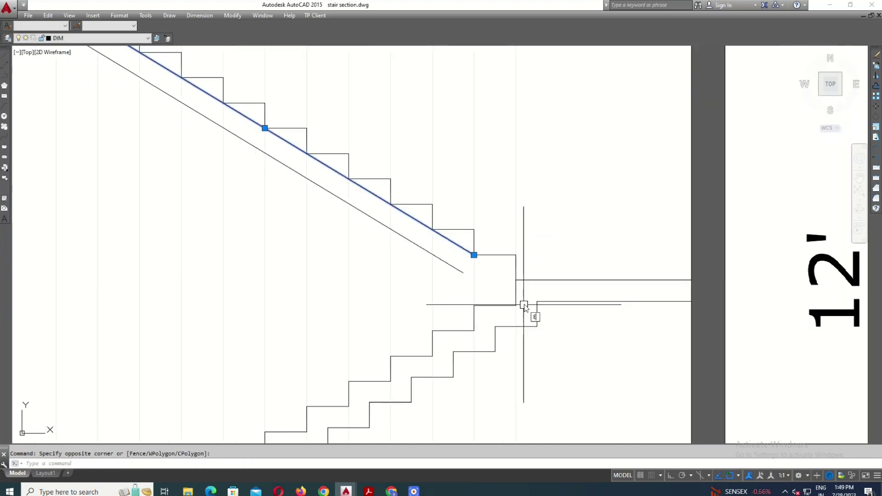
pyautogui.press('Escape')
pyautogui.scroll(-2, 524, 306)
pyautogui.write('EX')
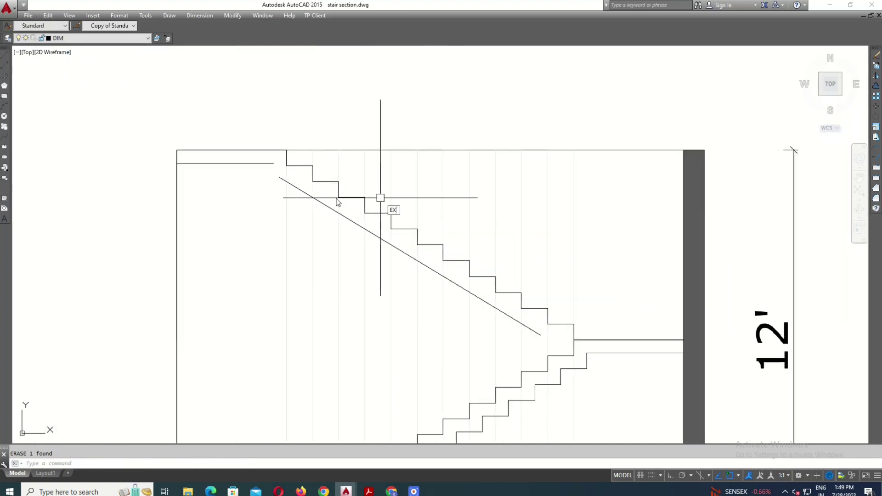
pyautogui.press('Return')
pyautogui.press('Return')
pyautogui.click(301, 193)
pyautogui.scroll(2, 537, 334)
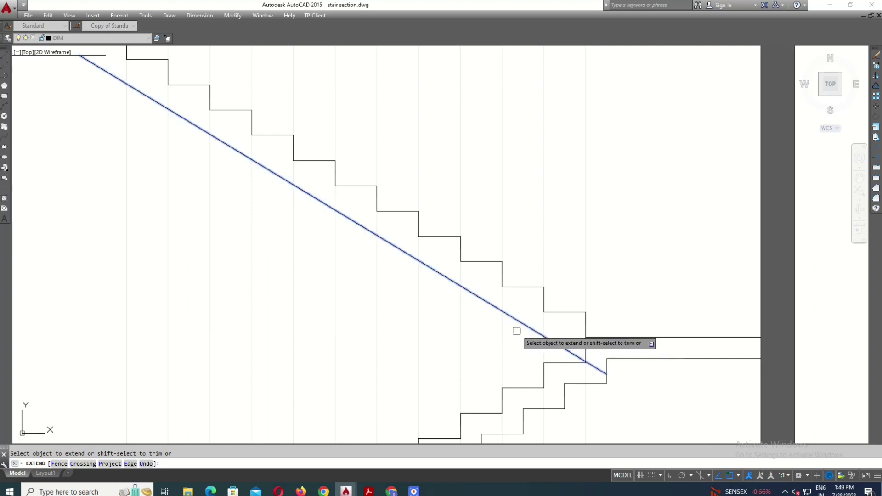
pyautogui.click(537, 335)
pyautogui.press('Escape')
pyautogui.scroll(-2, 371, 232)
# Trim the overlapping line where the upper flight meets the landing.
pyautogui.moveTo(359, 244); pyautogui.dragTo(460, 262, button='middle')
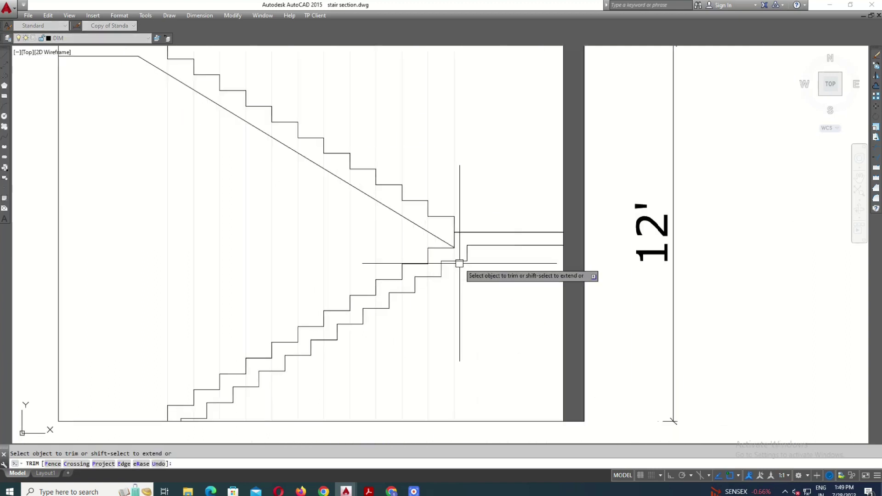
pyautogui.click(459, 262)
pyautogui.moveTo(467, 207); pyautogui.dragTo(486, 217, button='middle')
pyautogui.press('Escape')
# Draw a diagonal along the lower flight from its bottom step to the landing.
pyautogui.write('l')
pyautogui.press('Return')
pyautogui.scroll(2, 262, 258)
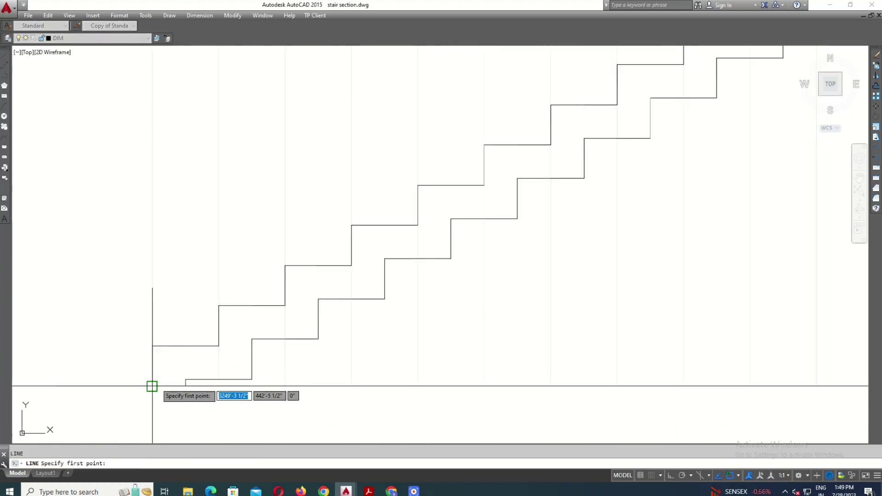
pyautogui.click(151, 384)
pyautogui.scroll(-2, 152, 385)
pyautogui.scroll(1, 561, 197)
pyautogui.click(413, 214)
pyautogui.press('Escape')
pyautogui.write('5')
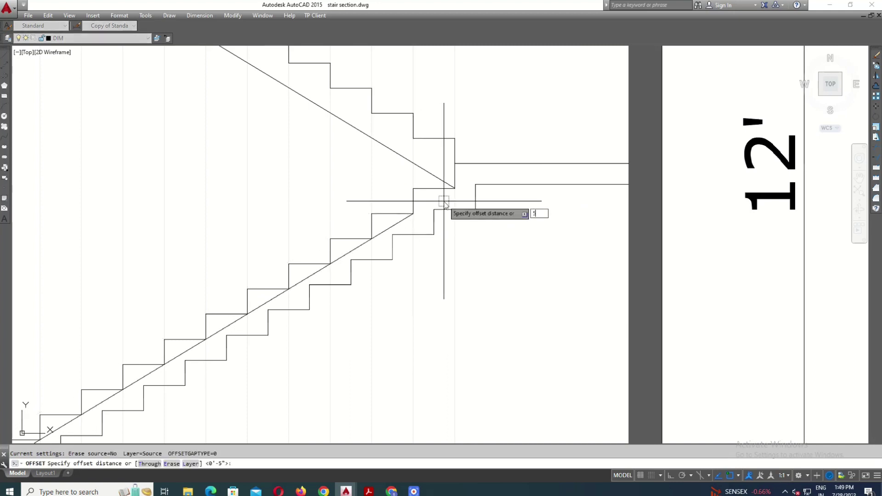
# Offset the lower diagonal 5 units below it.
pyautogui.press('Return')
pyautogui.click(444, 214)
pyautogui.click(457, 238)
pyautogui.press('Escape')
# Delete the lower flight's stepped underside and the leftover stepped profile.
pyautogui.click(463, 210)
pyautogui.press('Delete')
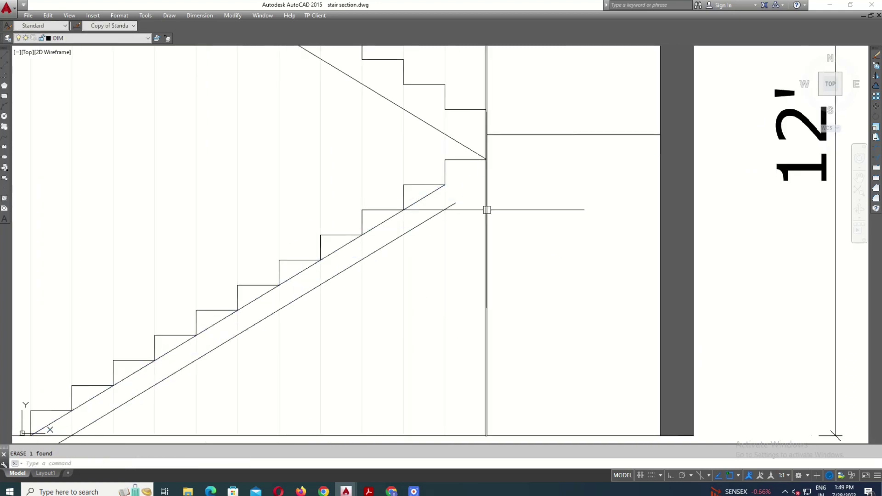
pyautogui.scroll(-1, 516, 187)
pyautogui.click(496, 188)
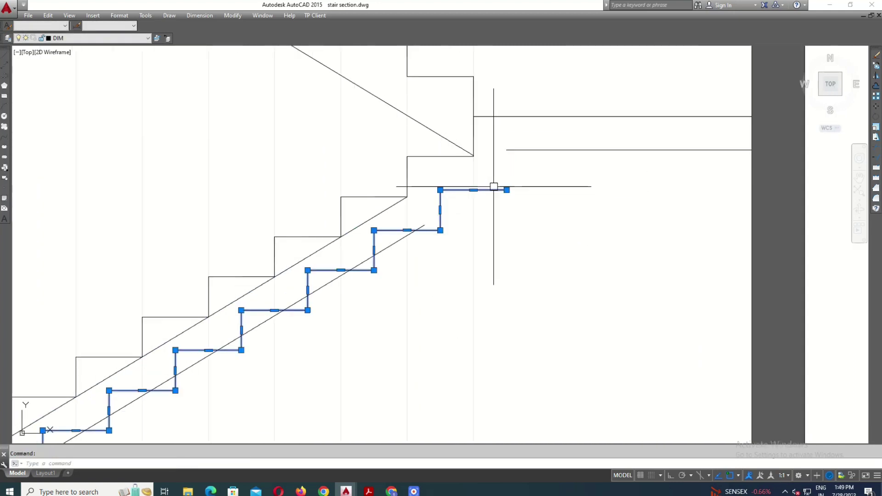
pyautogui.press('Delete')
# Extend the lower offset diagonal to the landing and trim its overshoot below the floor.
pyautogui.press('Return')
pyautogui.press('Return')
pyautogui.scroll(1, 516, 173)
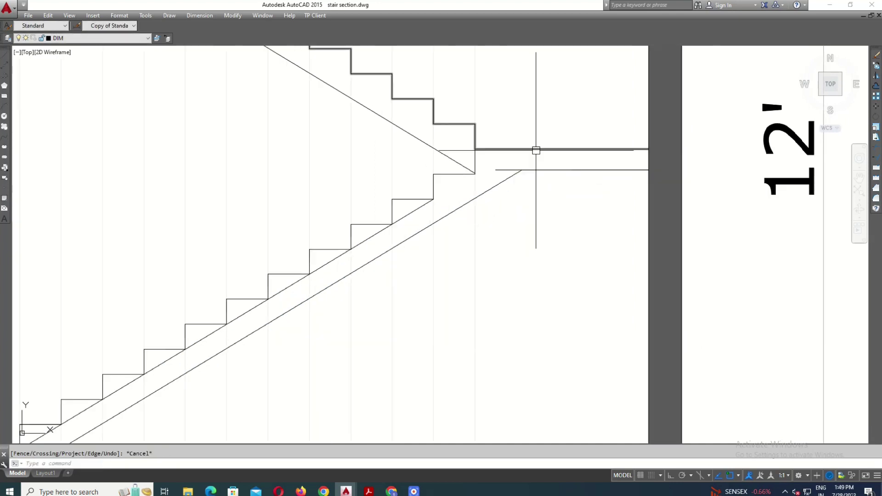
pyautogui.click(536, 148)
pyautogui.scroll(-2, 536, 148)
pyautogui.scroll(1, 410, 272)
pyautogui.click(410, 271)
pyautogui.press('Escape')
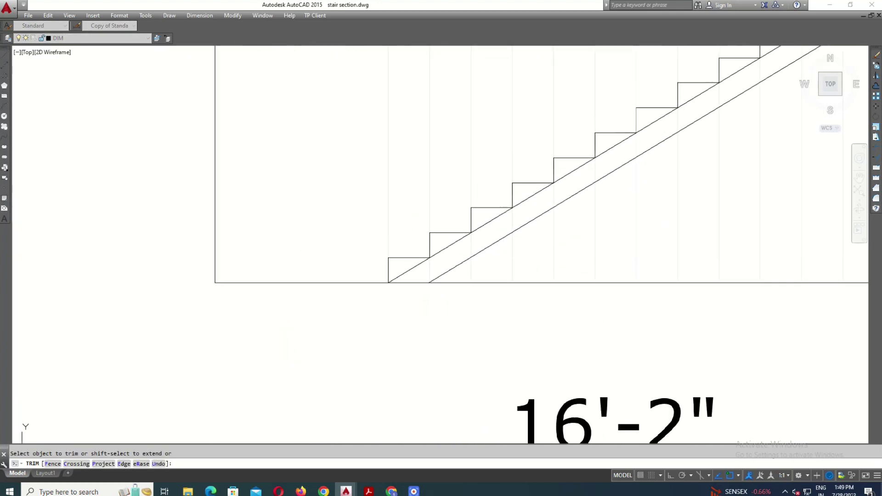
# Select the bottom floor line, undo the last change, and clear the selection.
pyautogui.scroll(-1, 459, 289)
pyautogui.click(498, 302)
pyautogui.scroll(2, 503, 243)
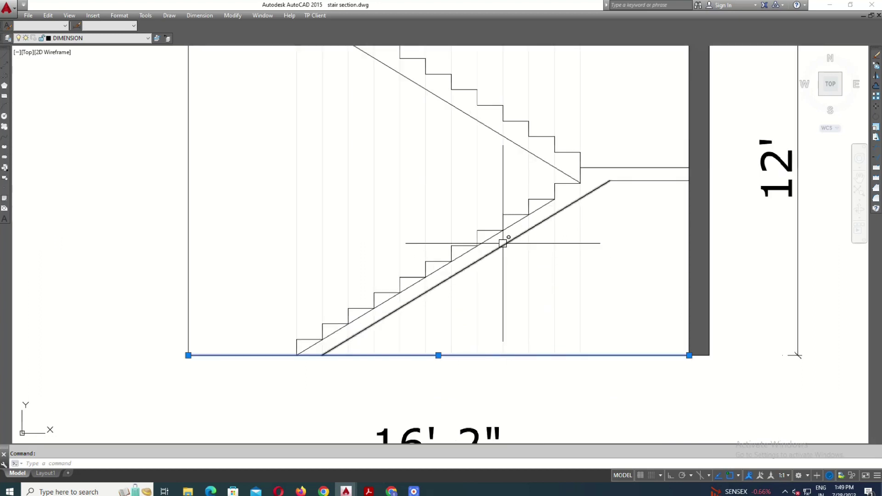
pyautogui.hotkey('ctrl', 'z')
pyautogui.scroll(-2, 484, 254)
pyautogui.scroll(2, 470, 273)
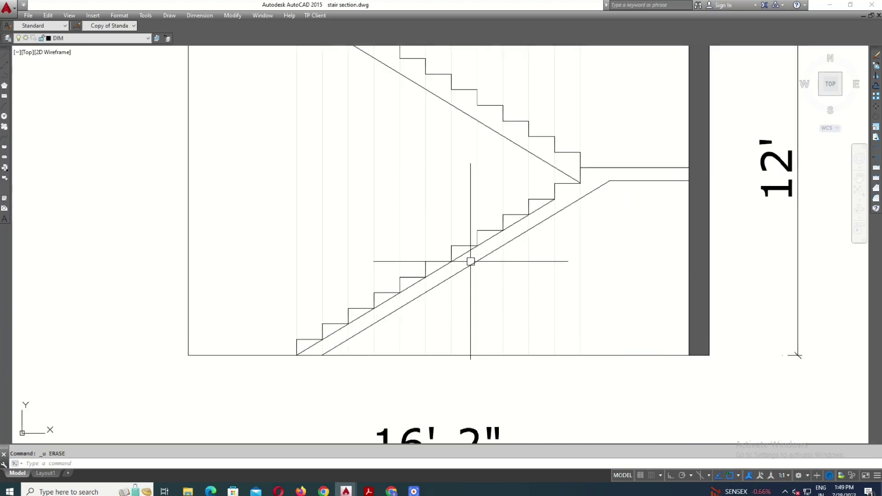
pyautogui.press('Escape')
pyautogui.scroll(-2, 497, 299)
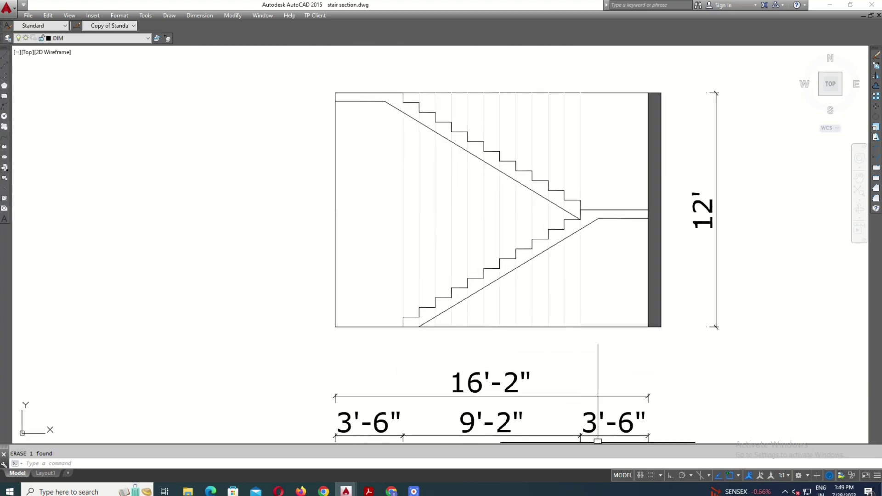
# Add a 6' linear dimension from the section's landing down to the floor.
pyautogui.write('li')
pyautogui.press('Return')
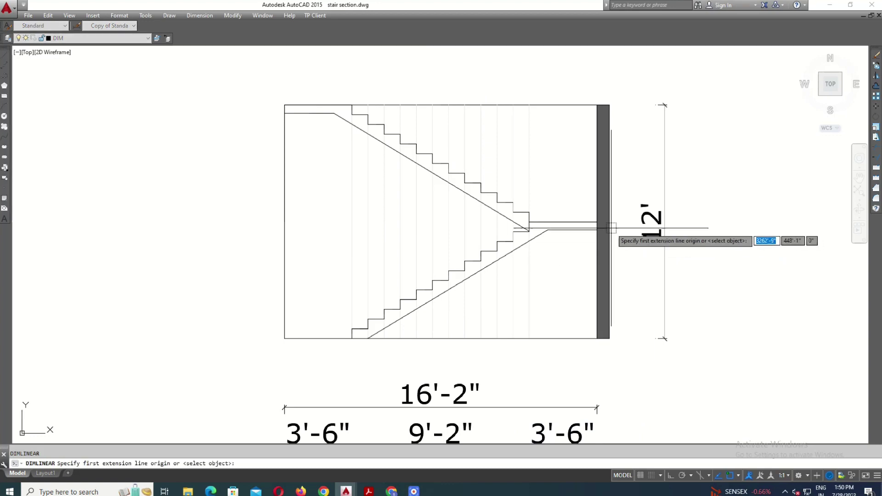
pyautogui.scroll(2, 599, 230)
pyautogui.click(601, 223)
pyautogui.click(627, 317)
pyautogui.click(663, 293)
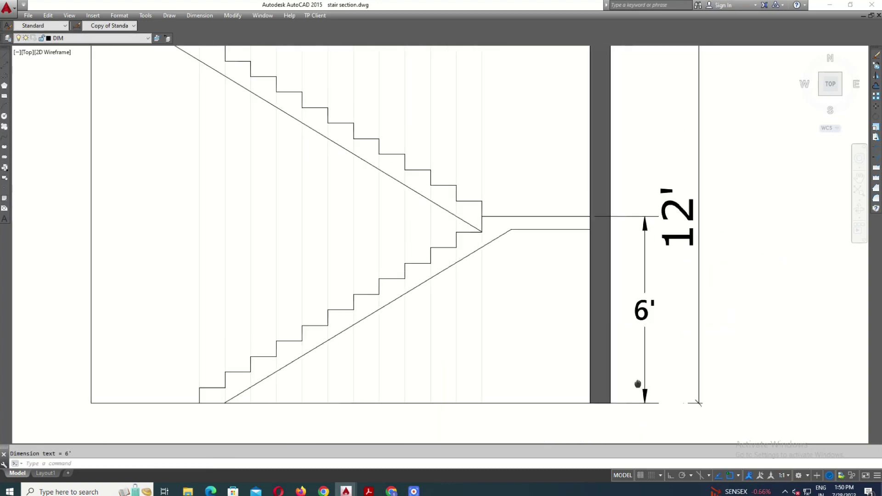
pyautogui.scroll(-1, 643, 295)
# Continue the dimension up to the top, then delete the unwanted continued dimension.
pyautogui.write('dco')
pyautogui.press('Return')
pyautogui.scroll(-3, 634, 321)
pyautogui.scroll(4, 597, 282)
pyautogui.click(597, 283)
pyautogui.scroll(-2, 597, 283)
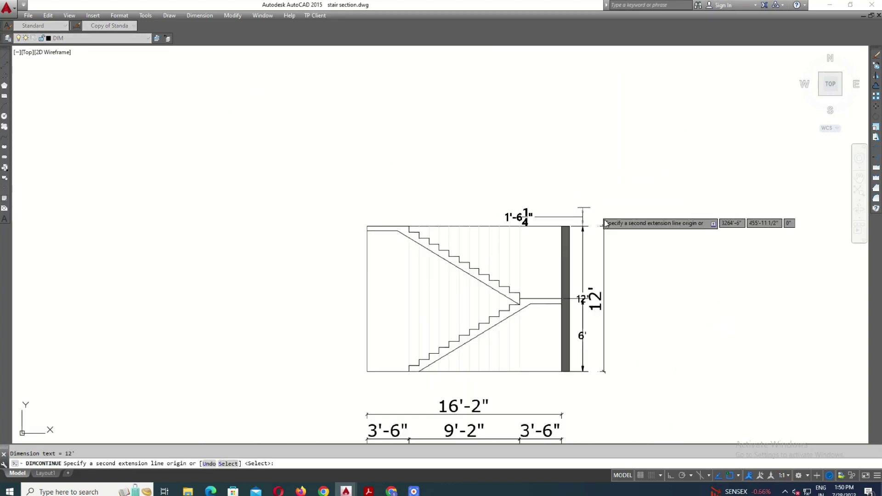
pyautogui.press('Escape')
pyautogui.click(574, 216)
pyautogui.press('Delete')
# Add the upper 6' dimension from the landing to the section's top corner.
pyautogui.scroll(2, 598, 279)
pyautogui.scroll(2, 599, 279)
pyautogui.write('dli')
pyautogui.press('Return')
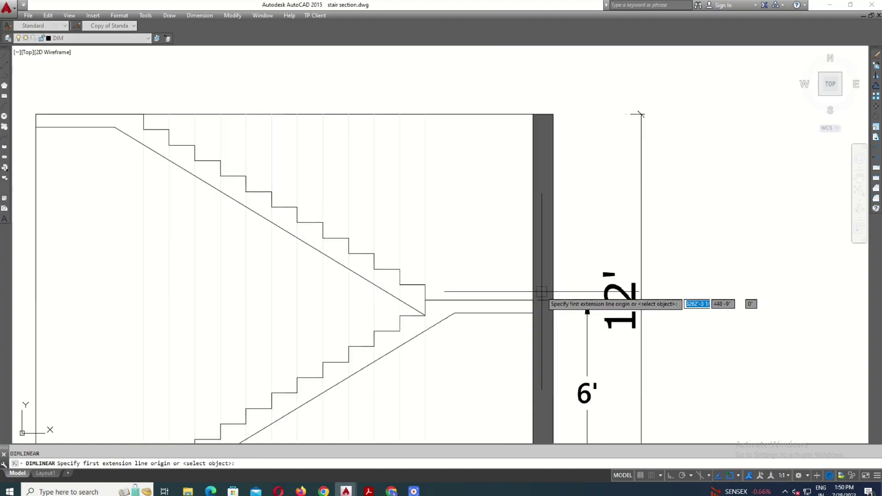
pyautogui.click(588, 300)
pyautogui.click(587, 114)
pyautogui.click(588, 300)
# Move the 12' dimension's label lower down.
pyautogui.click(630, 287)
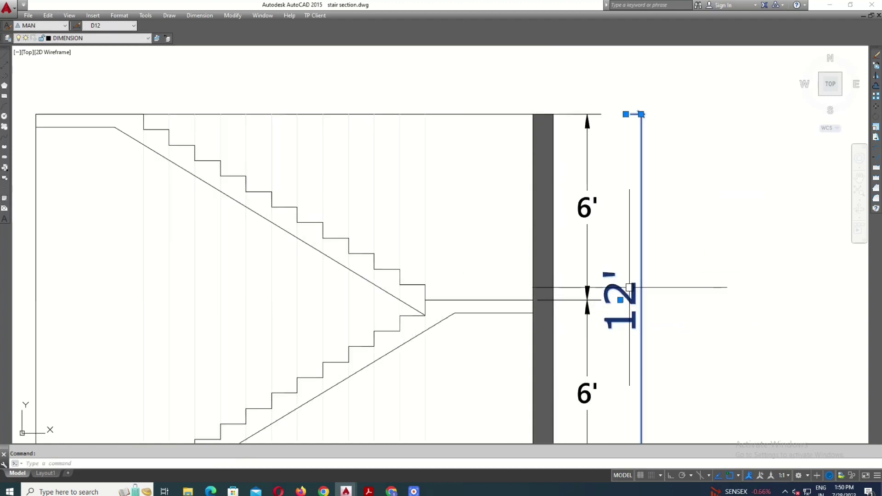
pyautogui.click(630, 290)
pyautogui.click(630, 347)
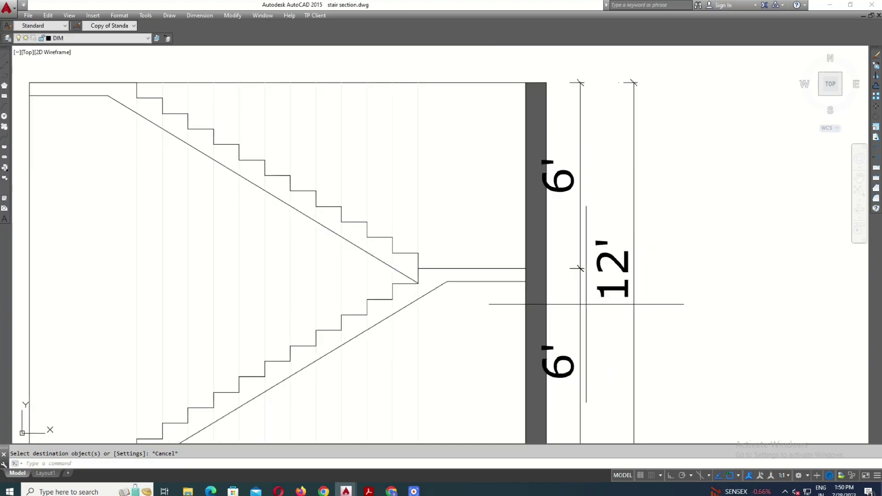
pyautogui.scroll(3, 597, 299)
pyautogui.click(565, 265)
pyautogui.press('Escape')
pyautogui.scroll(-4, 578, 236)
pyautogui.scroll(-2, 566, 245)
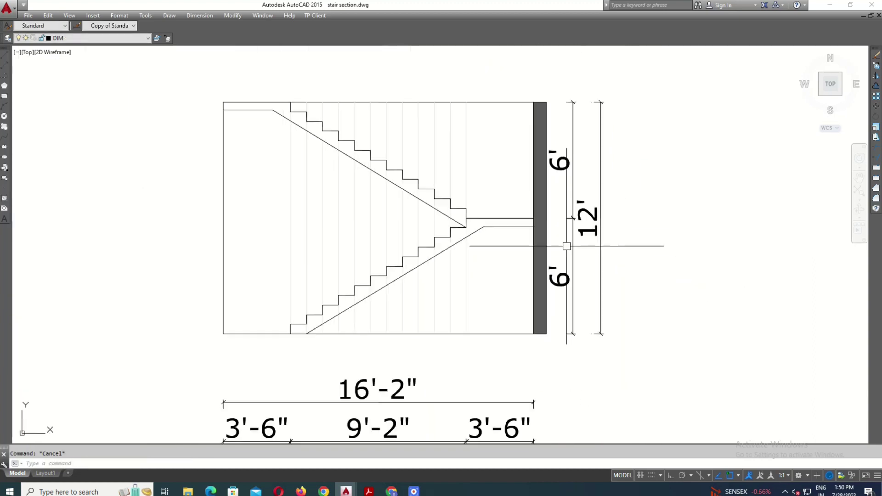
pyautogui.scroll(-2, 508, 326)
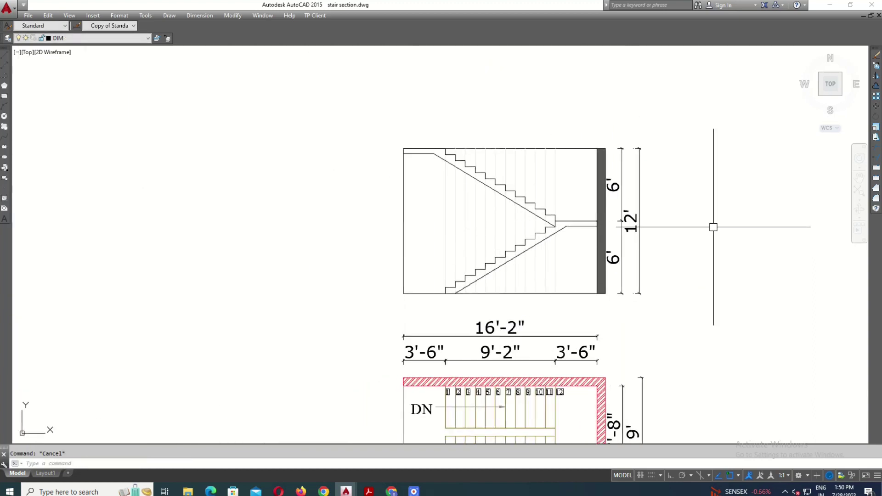
# Window-select the whole stair section and start moving it with ortho, then cancel.
pyautogui.moveTo(576, 423); pyautogui.dragTo(554, 404, button='middle')
pyautogui.click(351, 104)
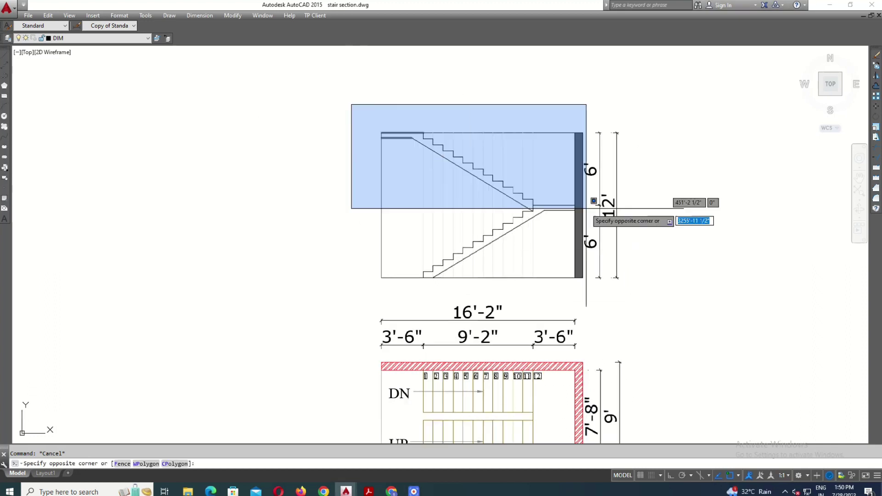
pyautogui.click(735, 390)
pyautogui.write('m')
pyautogui.press('Return')
pyautogui.click(735, 325)
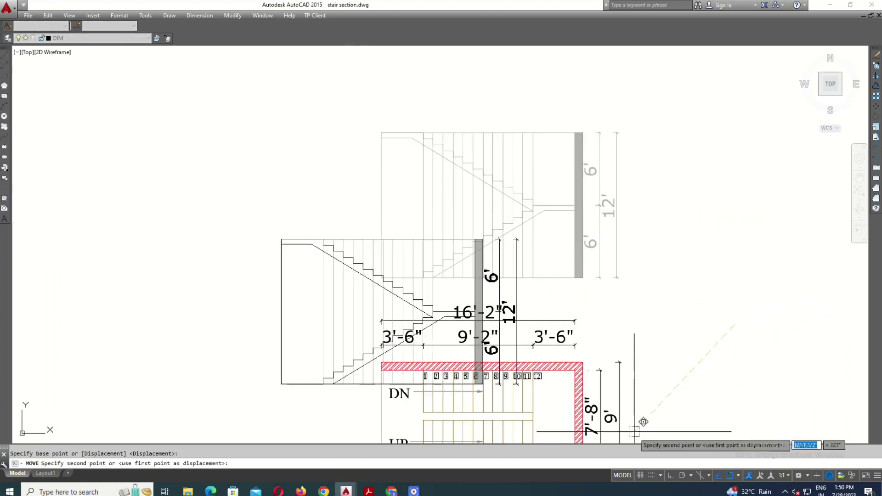
pyautogui.press('F8')
pyautogui.press('Escape')
pyautogui.scroll(2, 451, 339)
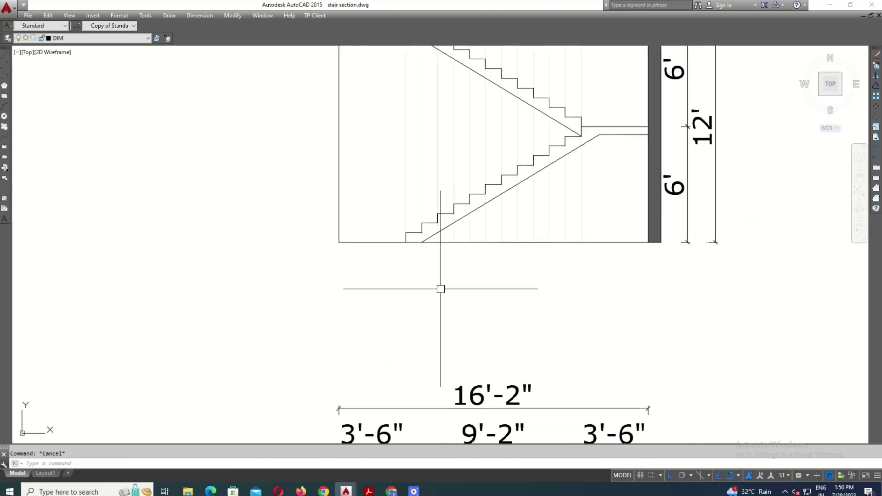
pyautogui.write('DLI')
# Dimension the section's base with chained 3'-6" and 12'-8" dimensions.
pyautogui.press('Return')
pyautogui.scroll(2, 312, 232)
pyautogui.click(355, 248)
pyautogui.click(462, 248)
pyautogui.click(505, 274)
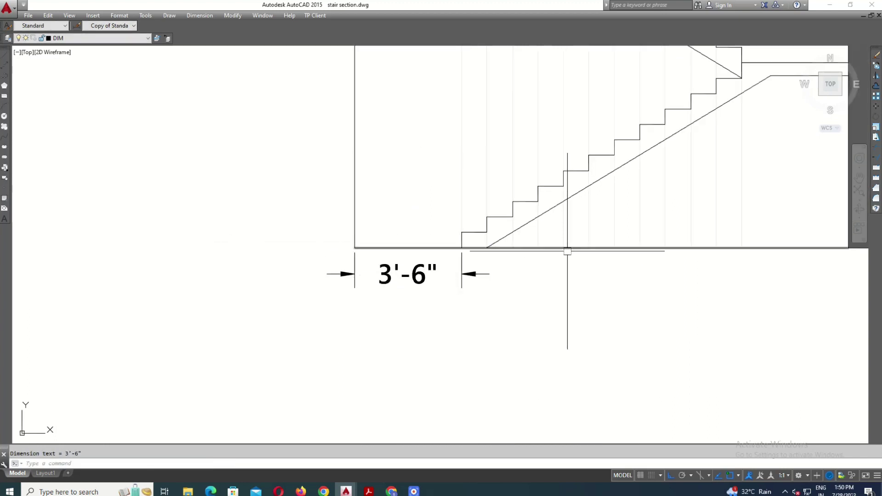
pyautogui.write('DCO')
pyautogui.press('Return')
pyautogui.moveTo(560, 260); pyautogui.dragTo(380, 280, button='middle')
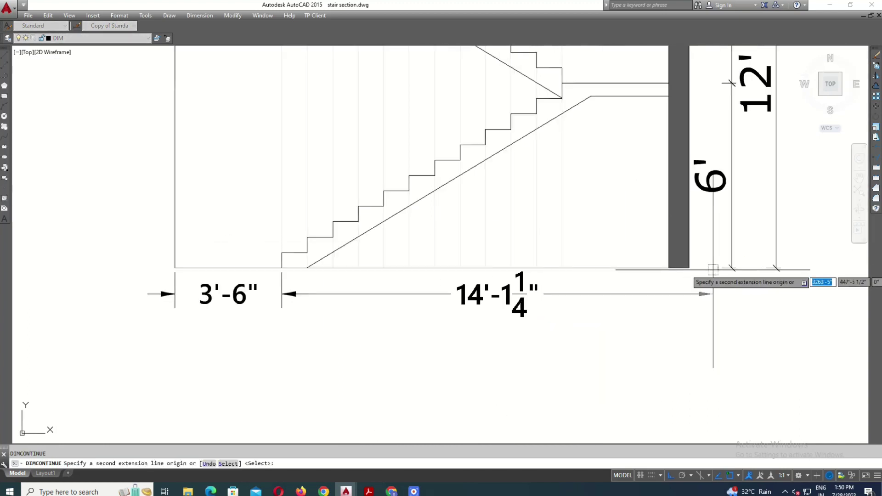
pyautogui.click(669, 268)
pyautogui.press('Escape')
pyautogui.scroll(-4, 564, 238)
# Raise the plan's 16'-2" overall dimension line higher.
pyautogui.moveTo(612, 294)
pyautogui.mouseDown(button='middle')
pyautogui.moveTo(613, 303)
pyautogui.moveTo(604, 277)
pyautogui.mouseUp(button='middle')
pyautogui.scroll(2, 613, 252)
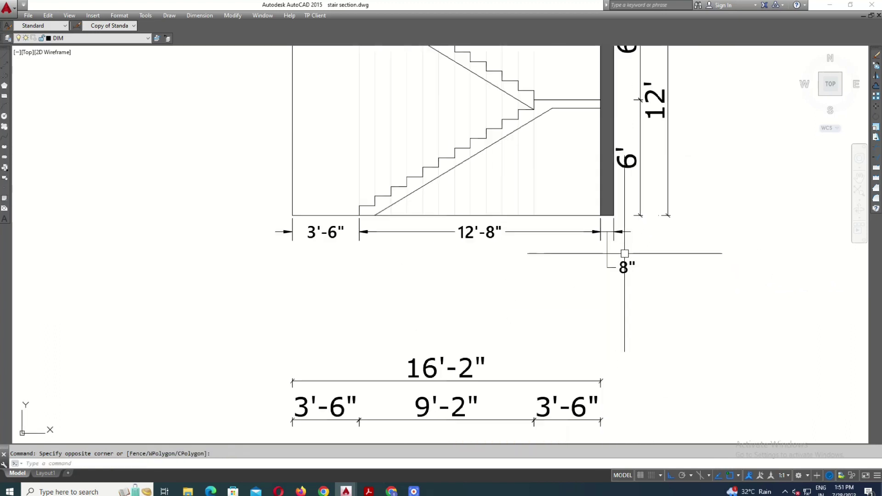
pyautogui.scroll(-3, 624, 261)
pyautogui.moveTo(582, 237); pyautogui.dragTo(568, 266, button='middle')
pyautogui.scroll(3, 579, 294)
pyautogui.click(552, 312)
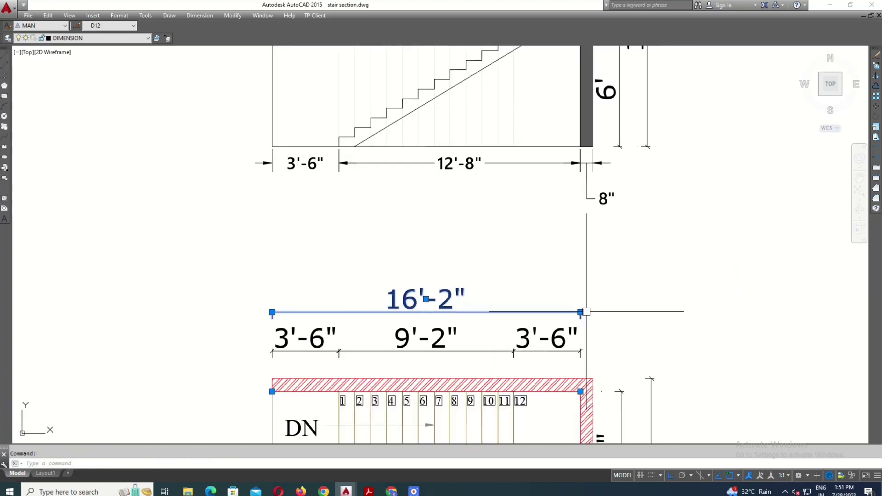
pyautogui.click(581, 312)
pyautogui.click(583, 296)
pyautogui.press('Escape')
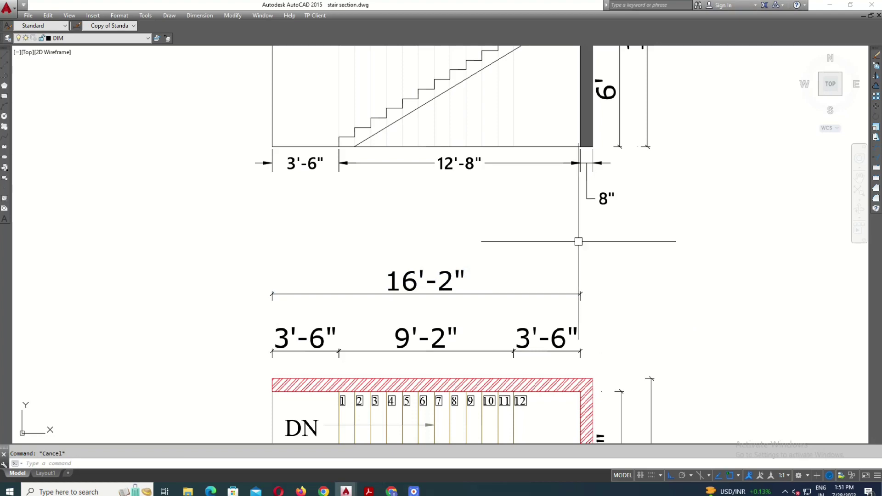
# Add a 3'-6" linear dimension above the plan from its top-left corner.
pyautogui.moveTo(579, 241); pyautogui.dragTo(581, 163, button='middle')
pyautogui.write('li')
pyautogui.press('Return')
pyautogui.scroll(4, 275, 302)
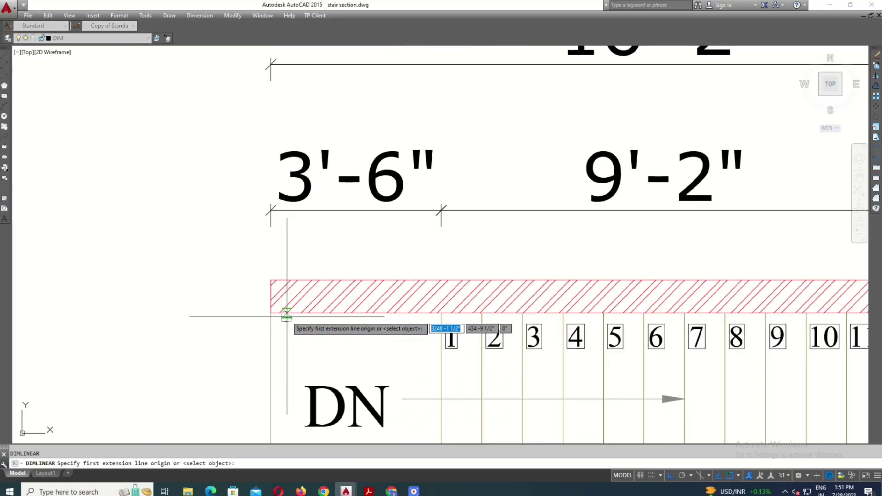
pyautogui.click(270, 280)
pyautogui.click(441, 281)
pyautogui.click(442, 117)
pyautogui.scroll(-3, 441, 117)
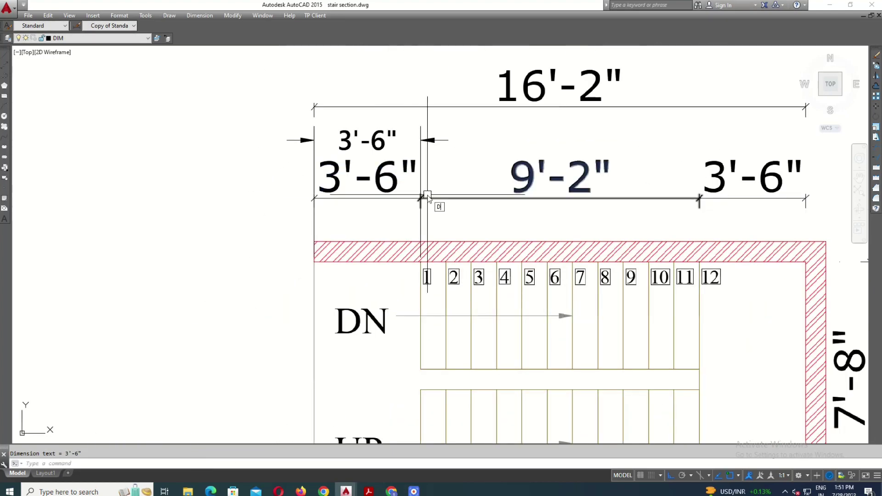
# Continue the plan's dimension chain with a 12'-8" dimension.
pyautogui.write('dco')
pyautogui.press('Return')
pyautogui.scroll(-1, 424, 197)
pyautogui.click(637, 246)
pyautogui.press('Escape')
# Match the new plan dimensions to the existing 3'-6" dimension's style.
pyautogui.click(623, 192)
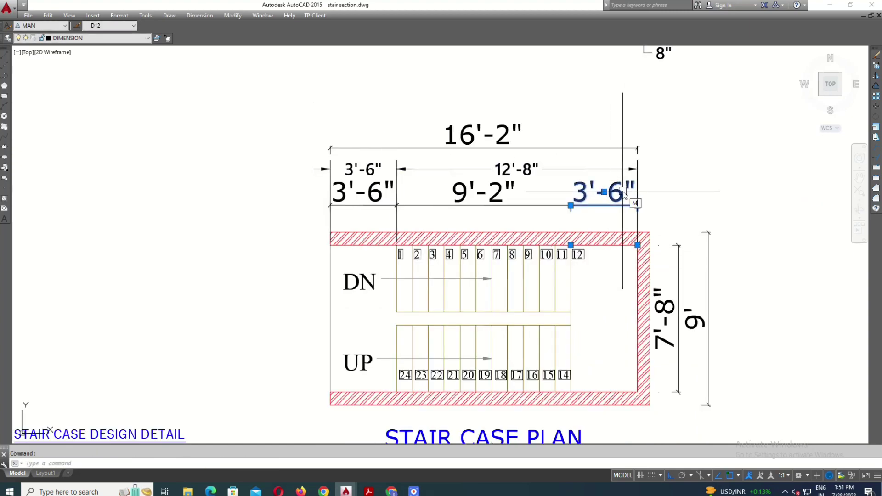
pyautogui.write('ma')
pyautogui.press('Return')
pyautogui.scroll(2, 620, 164)
pyautogui.click(614, 171)
pyautogui.click(532, 220)
pyautogui.click(289, 197)
pyautogui.press('Return')
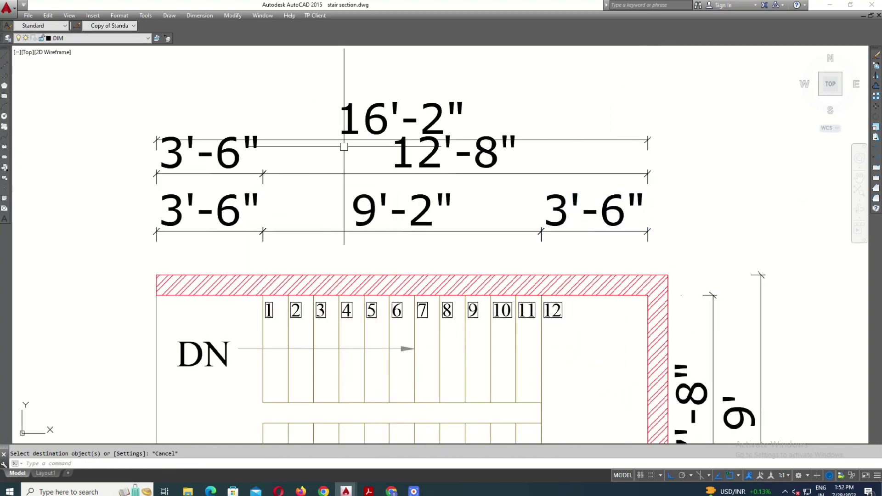
# Stretch the plan's overall dimension from 16'-2" to 16'-10".
pyautogui.click(344, 140)
pyautogui.click(648, 295)
pyautogui.scroll(-2, 666, 272)
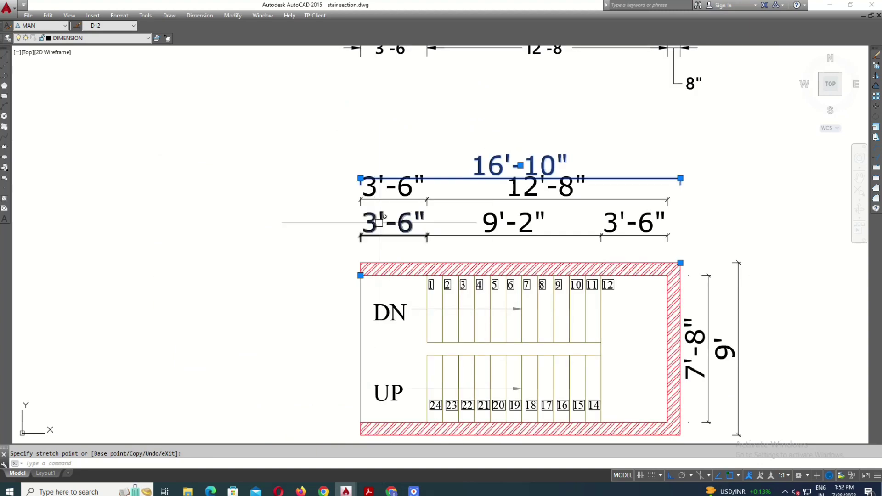
pyautogui.scroll(2, 680, 183)
pyautogui.press('Escape')
pyautogui.press('Escape')
pyautogui.scroll(-4, 563, 325)
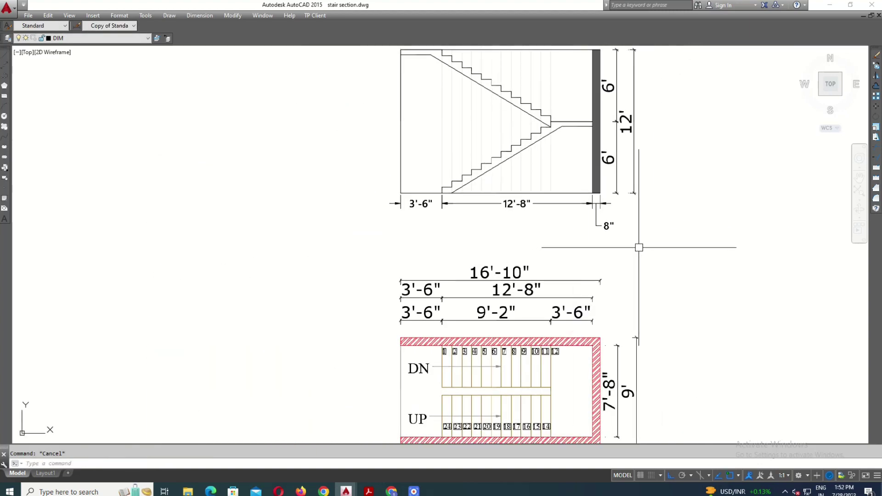
# Add a 16'-10" overall dimension under the section, corner to outer wall edge.
pyautogui.write('li')
pyautogui.press('Return')
pyautogui.scroll(3, 414, 193)
pyautogui.click(394, 189)
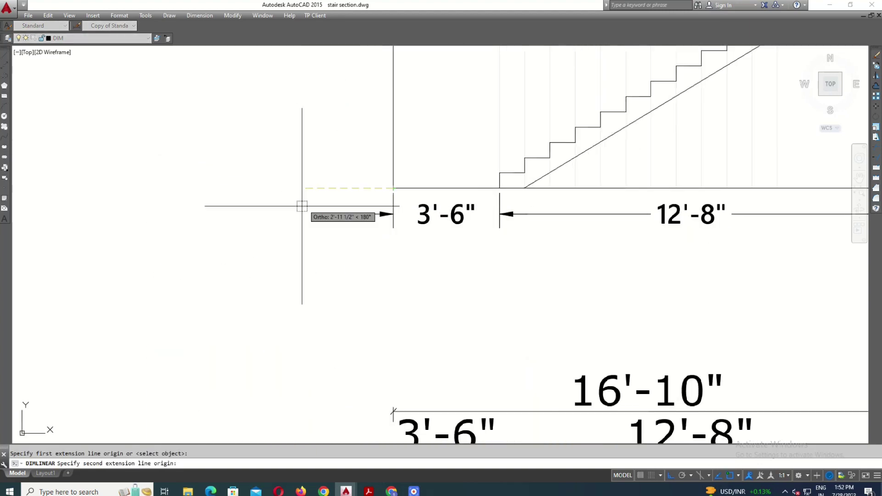
pyautogui.scroll(2, 518, 210)
pyautogui.click(505, 210)
pyautogui.click(490, 255)
pyautogui.moveTo(464, 342); pyautogui.dragTo(483, 276, button='middle')
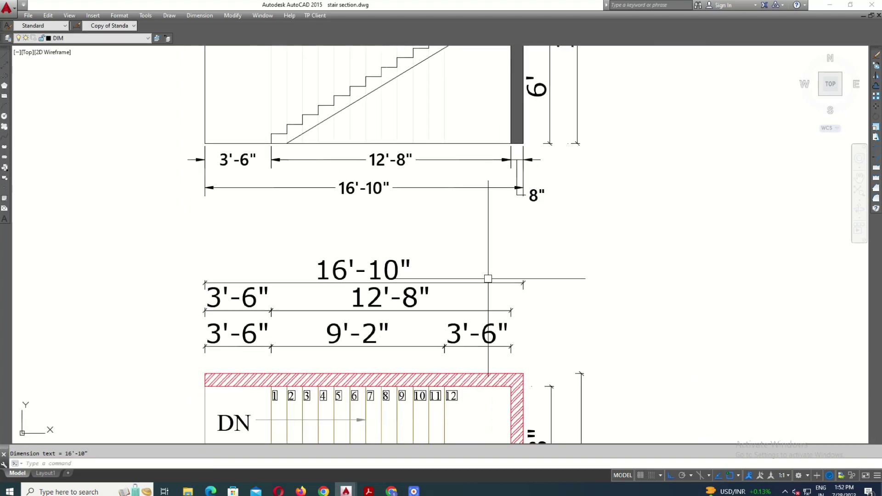
# Match the section's 3'-6", 12'-8" and 8" dimensions to the plan's 16'-10" style.
pyautogui.click(482, 280)
pyautogui.press('Return')
pyautogui.scroll(-3, 501, 196)
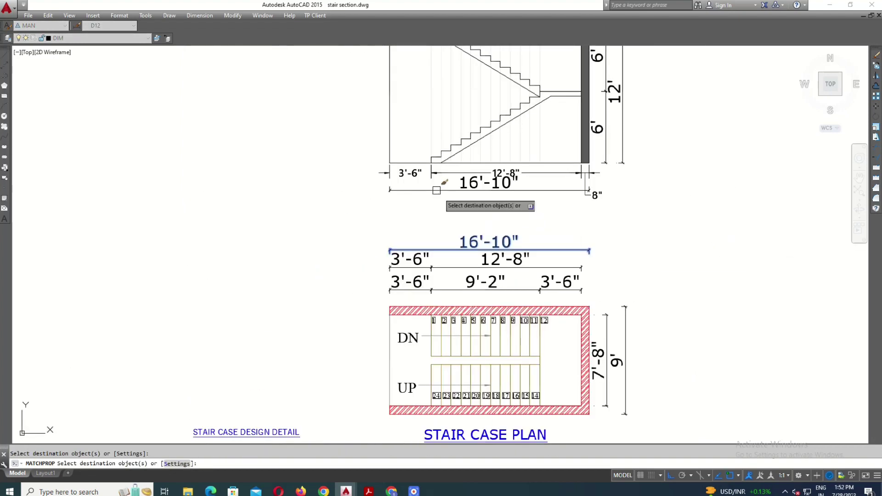
pyautogui.scroll(5, 530, 183)
pyautogui.click(391, 176)
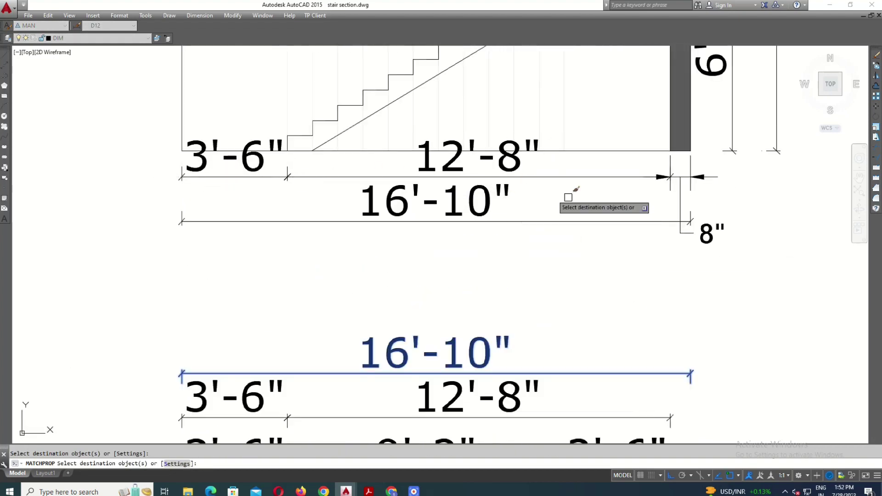
pyautogui.click(678, 200)
pyautogui.press('Return')
# Select the section's row of dimensions and start moving them, then cancel.
pyautogui.moveTo(685, 178); pyautogui.dragTo(181, 248)
pyautogui.write('m')
pyautogui.press('Return')
pyautogui.click(755, 303)
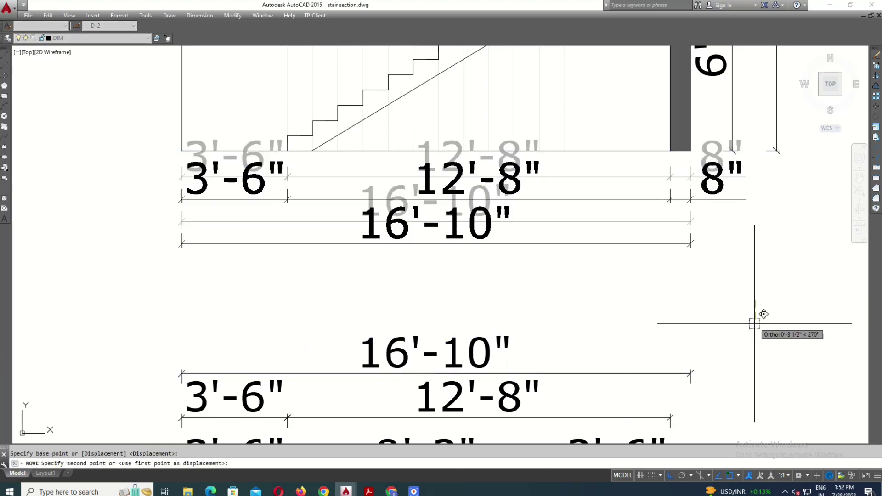
pyautogui.press('Escape')
pyautogui.scroll(-4, 438, 266)
# Move the whole section with its dimensions further up.
pyautogui.click(325, 82)
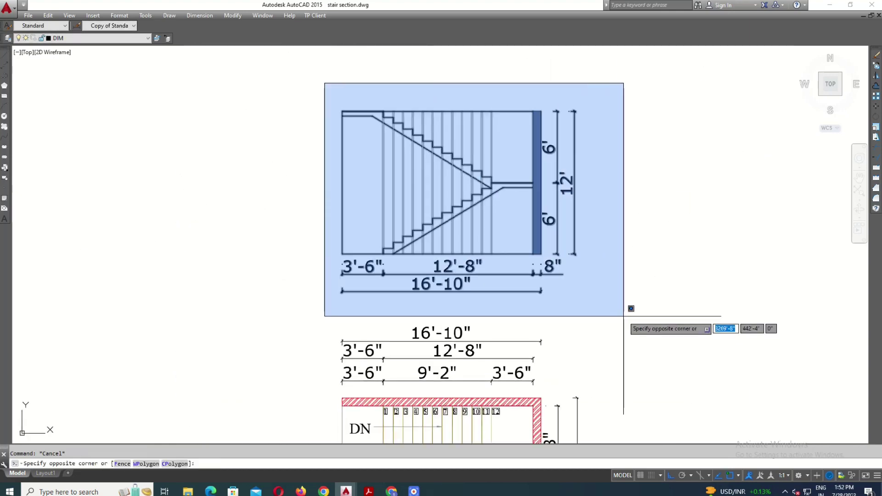
pyautogui.click(624, 316)
pyautogui.write('m')
pyautogui.press('Return')
pyautogui.click(667, 331)
pyautogui.click(680, 284)
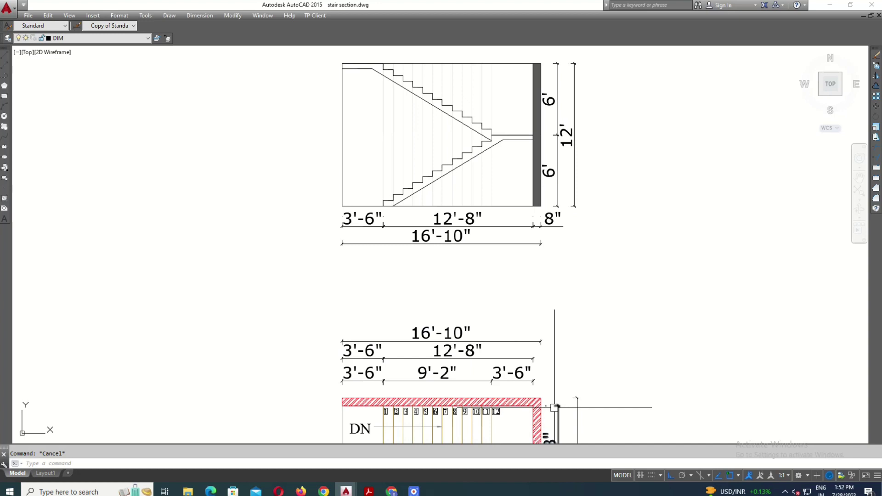
pyautogui.click(441, 270)
pyautogui.scroll(-2, 441, 270)
pyautogui.press('Escape')
# Copy the STAIR CASE PLAN title under the section and retitle it STAIR CASE SECTION.
pyautogui.write('co')
pyautogui.press('Return')
pyautogui.click(492, 215)
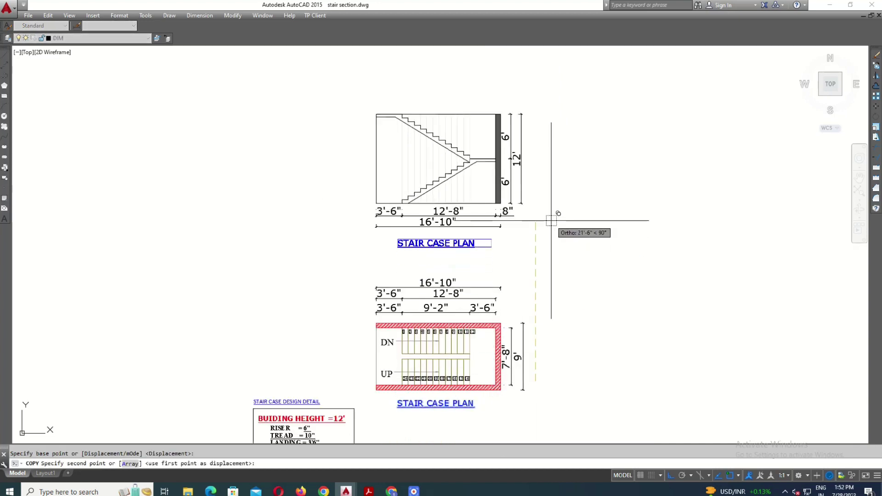
pyautogui.press('Escape')
pyautogui.scroll(4, 442, 243)
pyautogui.doubleClick(533, 250)
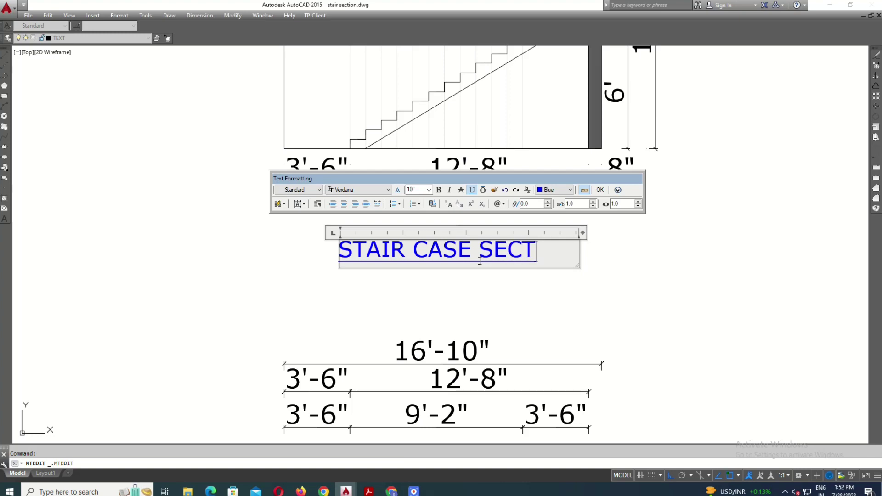
pyautogui.scroll(2, 438, 302)
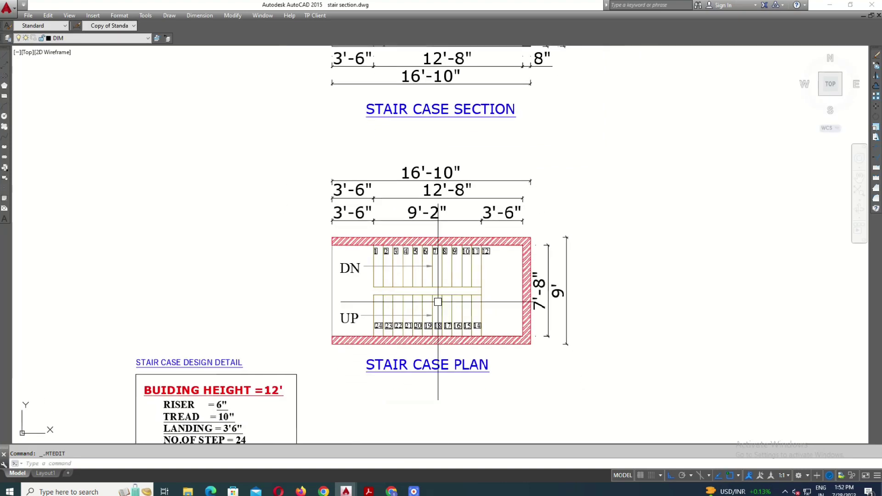
pyautogui.write('L')
# Draw a section arrow left of the plan and a cut line across the stair plan.
pyautogui.press('Return')
pyautogui.scroll(2, 256, 247)
pyautogui.click(300, 239)
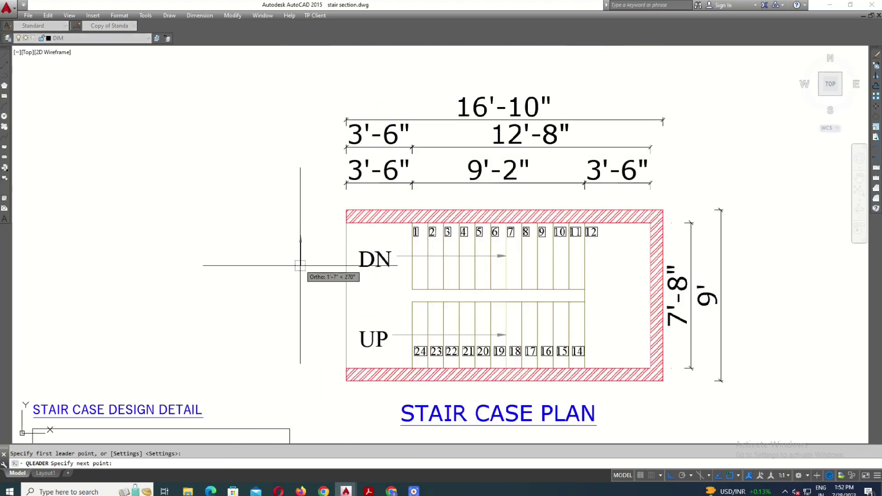
pyautogui.press('Escape')
pyautogui.write('l')
pyautogui.press('Return')
pyautogui.scroll(2, 295, 270)
pyautogui.click(301, 270)
pyautogui.scroll(-2, 301, 270)
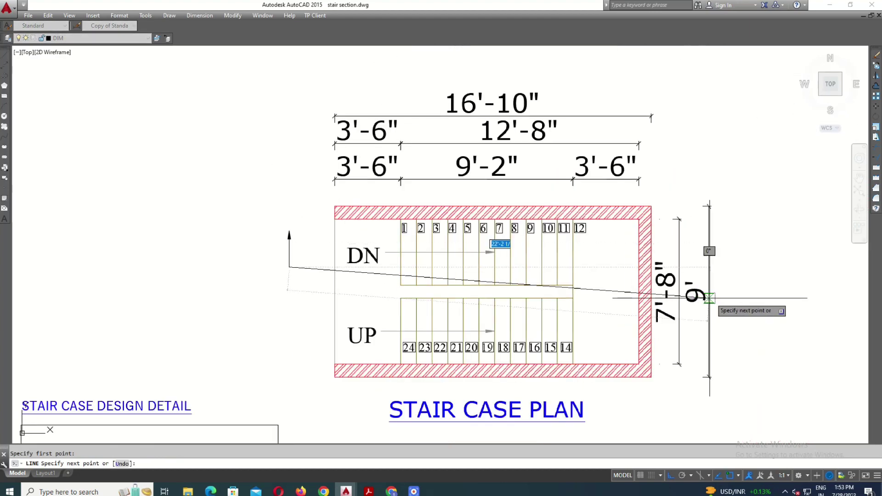
pyautogui.click(723, 261)
pyautogui.press('Escape')
# Copy the section arrow to the right end of the cut line.
pyautogui.scroll(2, 723, 261)
pyautogui.scroll(-2, 237, 241)
pyautogui.click(245, 250)
pyautogui.click(253, 278)
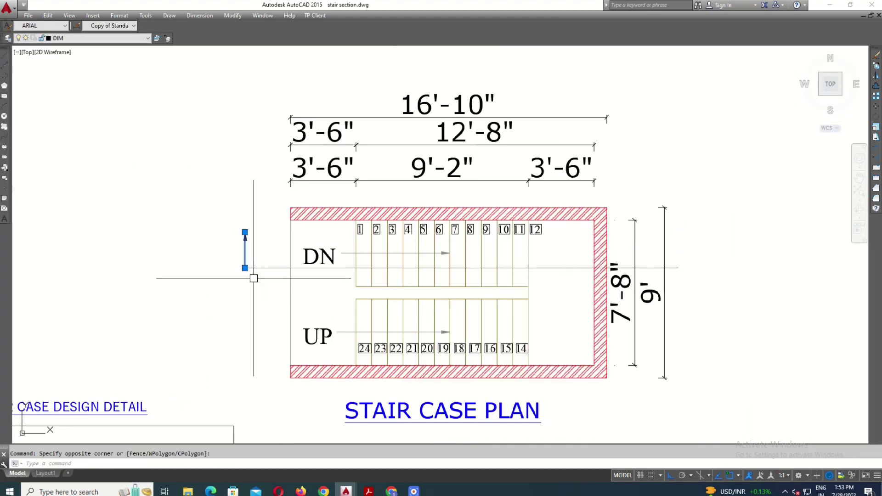
pyautogui.write('C')
pyautogui.press('Return')
pyautogui.click(245, 268)
pyautogui.scroll(2, 625, 276)
# Copy the DN label beside the left arrow and edit it to read A.
pyautogui.click(625, 252)
pyautogui.scroll(-3, 625, 253)
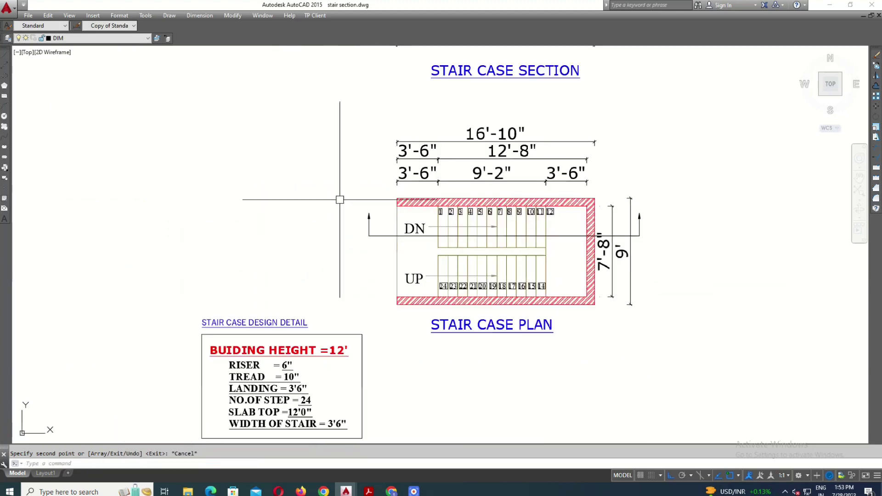
pyautogui.scroll(3, 461, 236)
pyautogui.press('Return')
pyautogui.scroll(2, 383, 274)
pyautogui.click(383, 275)
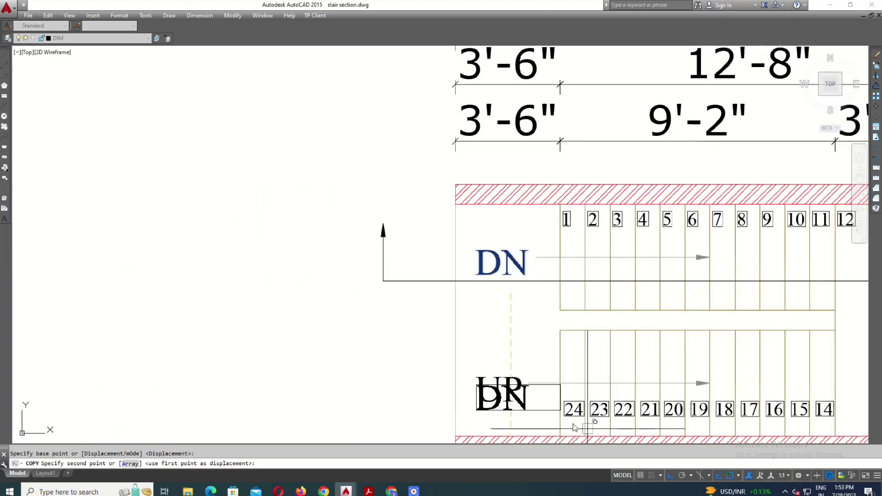
pyautogui.click(444, 239)
pyautogui.doubleClick(373, 209)
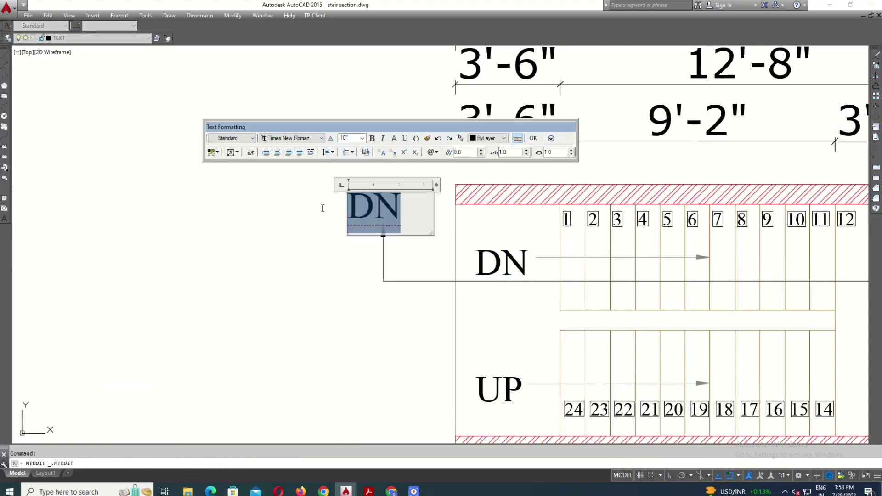
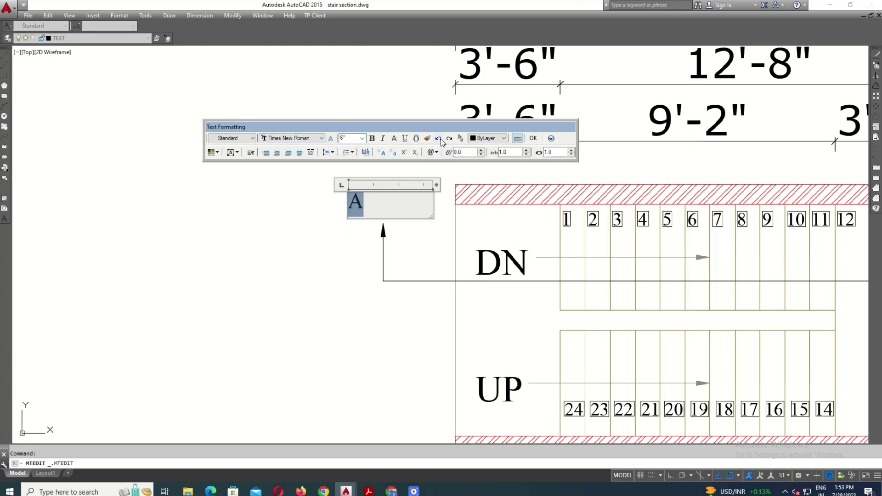
# Make the A label bold and move it beside the section-cut arrow.
pyautogui.click(371, 139)
pyautogui.click(363, 211)
pyautogui.press('m')
pyautogui.press('Return')
pyautogui.click(380, 212)
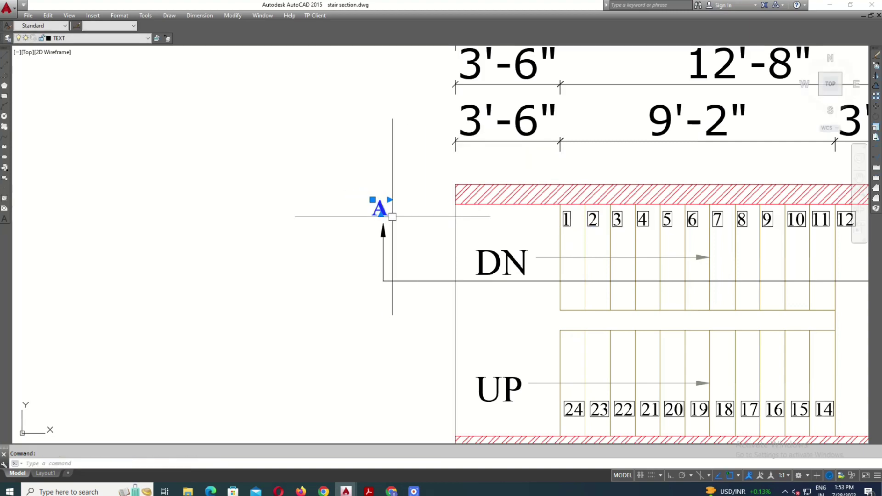
pyautogui.write('CO')
# Copy the A label to the opposite arrow and edit the copy to read A'.
pyautogui.press('Return')
pyautogui.scroll(-5, 393, 220)
pyautogui.scroll(5, 643, 206)
pyautogui.press('Escape')
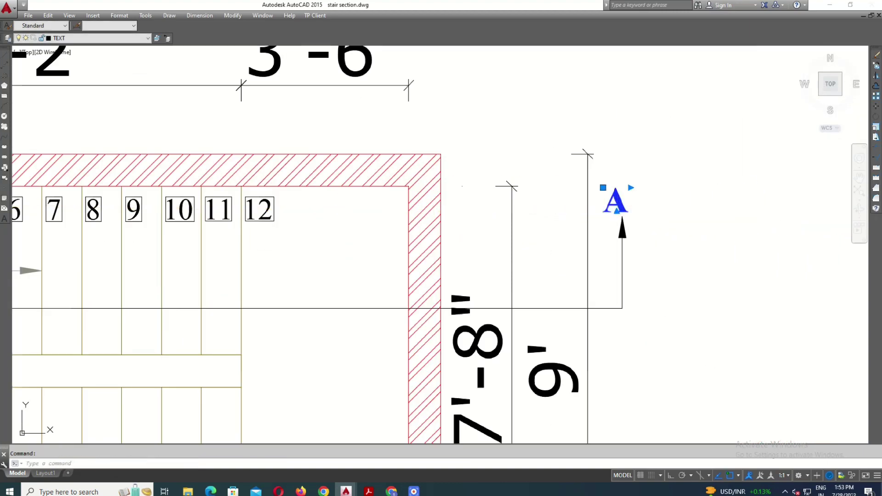
pyautogui.doubleClick(614, 200)
pyautogui.press('Escape')
pyautogui.scroll(-4, 598, 207)
pyautogui.scroll(-3, 506, 184)
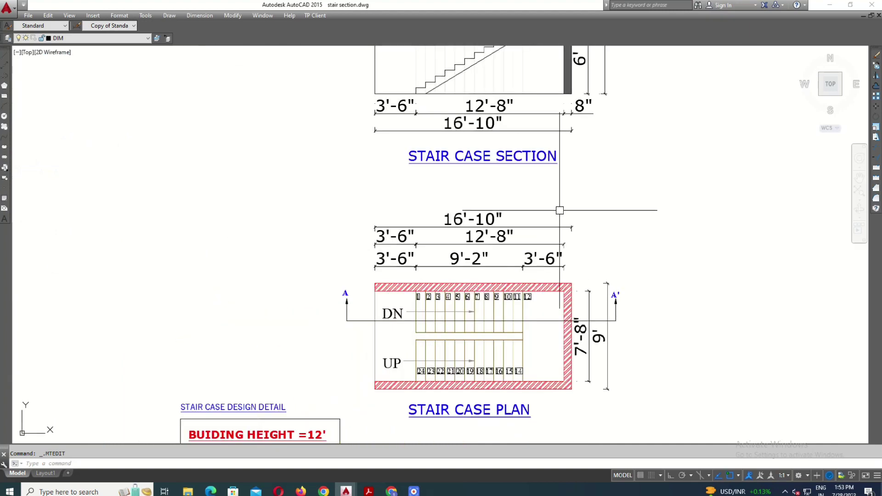
pyautogui.scroll(3, 460, 161)
# Add A- to the STAIR CASE SECTION title and widen its text box.
pyautogui.doubleClick(587, 155)
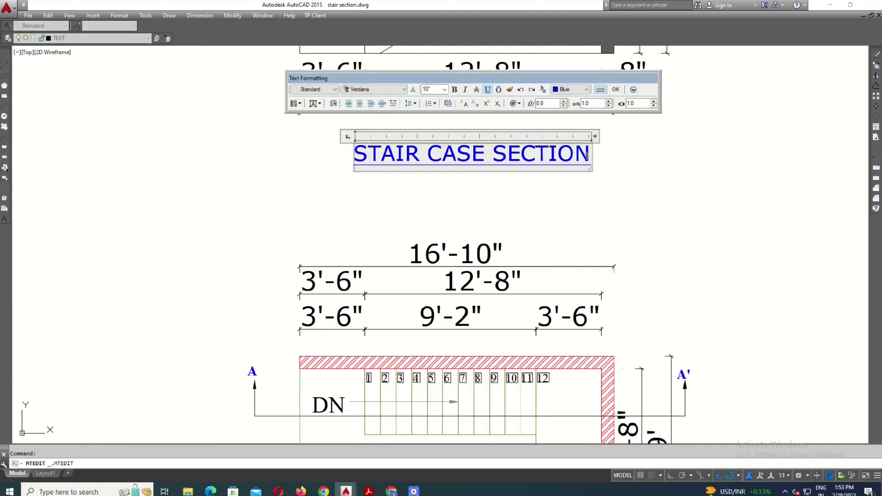
pyautogui.press('Return')
pyautogui.write("A-A'")
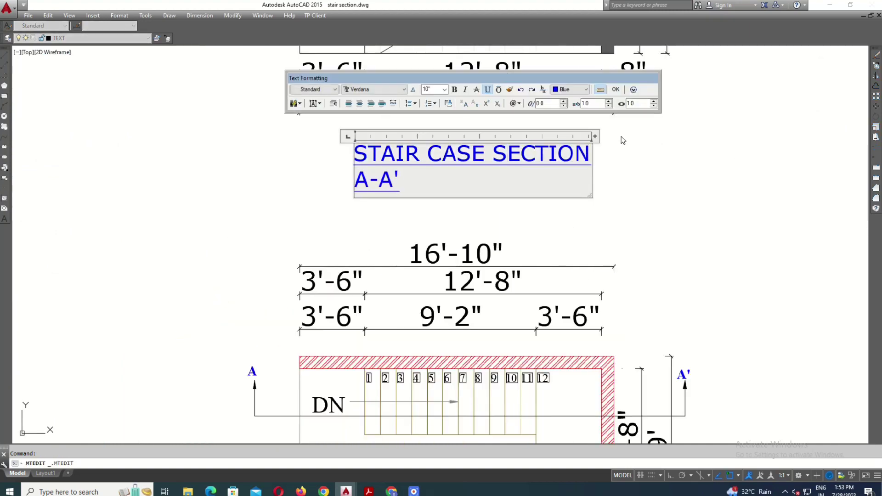
pyautogui.moveTo(596, 136); pyautogui.dragTo(663, 136)
pyautogui.click(575, 211)
# Make the title bold in Yu Gothic UI Semibold, widened to stay on one line.
pyautogui.doubleClick(505, 151)
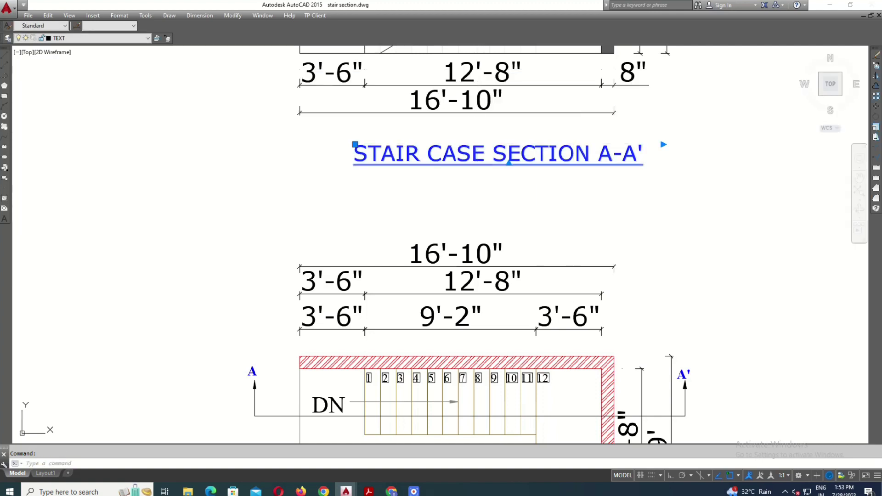
pyautogui.click(491, 90)
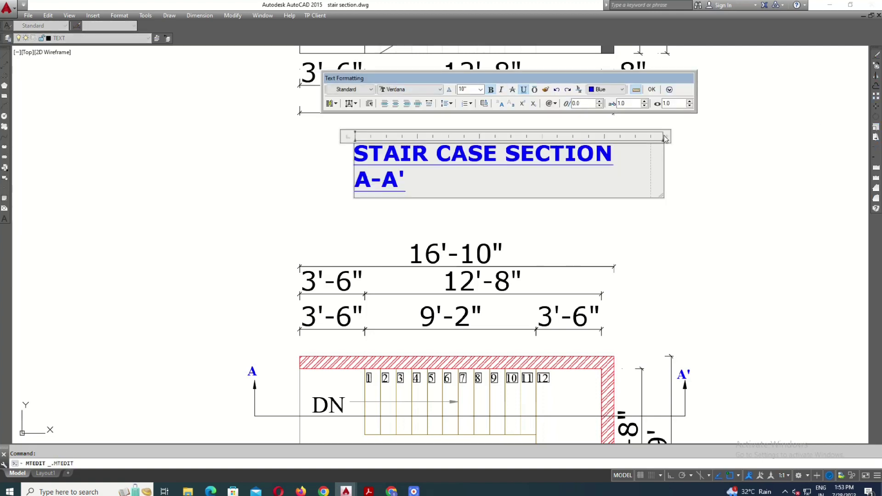
pyautogui.moveTo(664, 135); pyautogui.dragTo(701, 136)
pyautogui.click(414, 90)
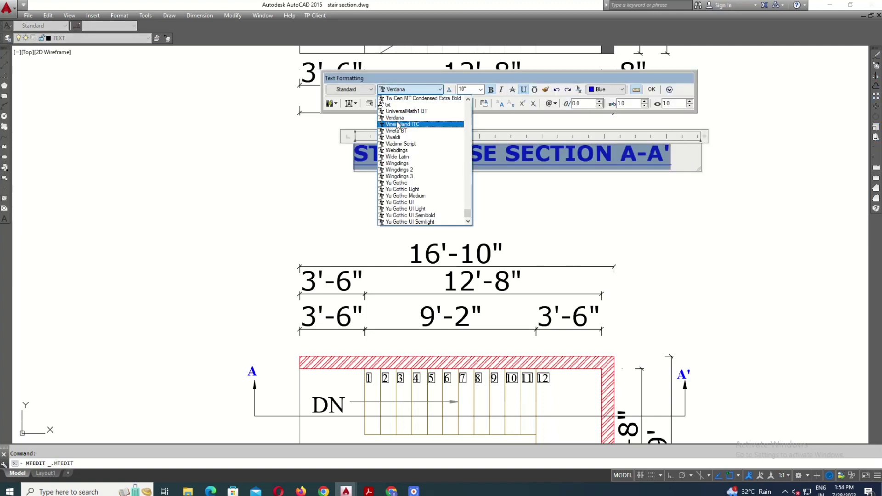
pyautogui.click(403, 215)
pyautogui.click(473, 221)
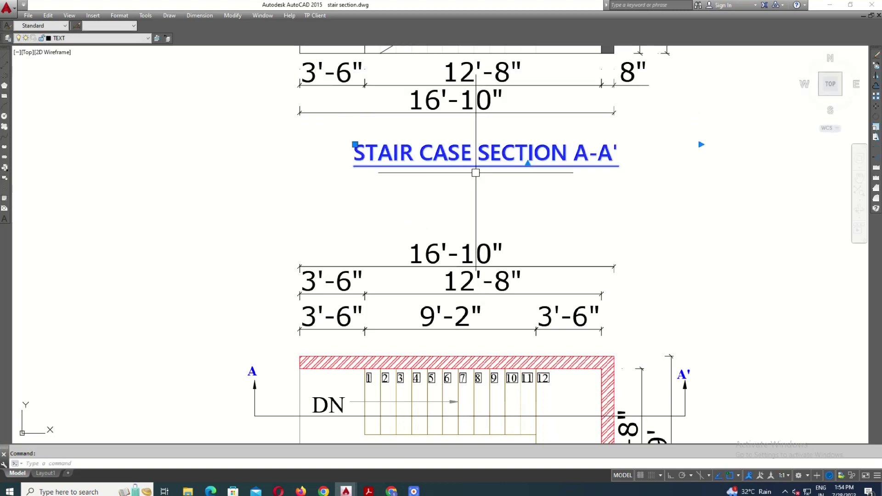
# Move the title beneath the stair section drawing.
pyautogui.write('m')
pyautogui.press('Return')
pyautogui.click(476, 173)
pyautogui.scroll(-3, 404, 345)
pyautogui.scroll(3, 505, 390)
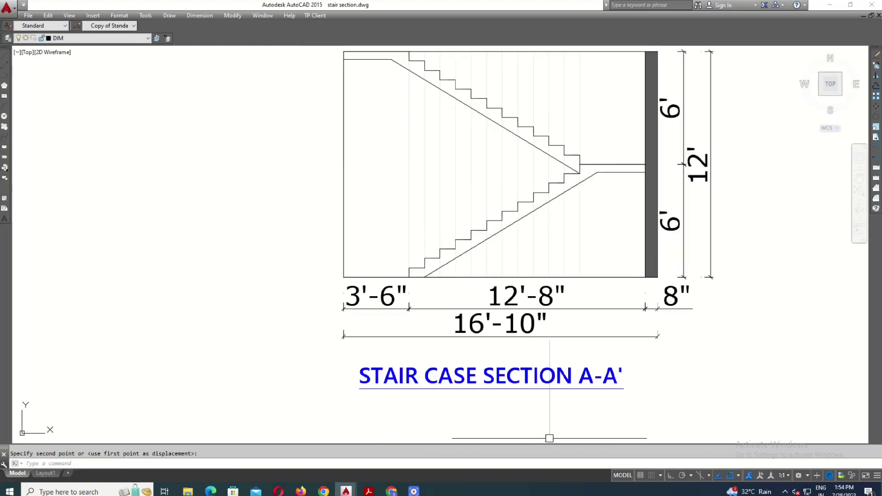
pyautogui.click(550, 439)
pyautogui.scroll(-3, 549, 438)
# Select tread number 1 and start copying it, then cancel the copy.
pyautogui.scroll(5, 294, 294)
pyautogui.click(301, 292)
pyautogui.write('CO')
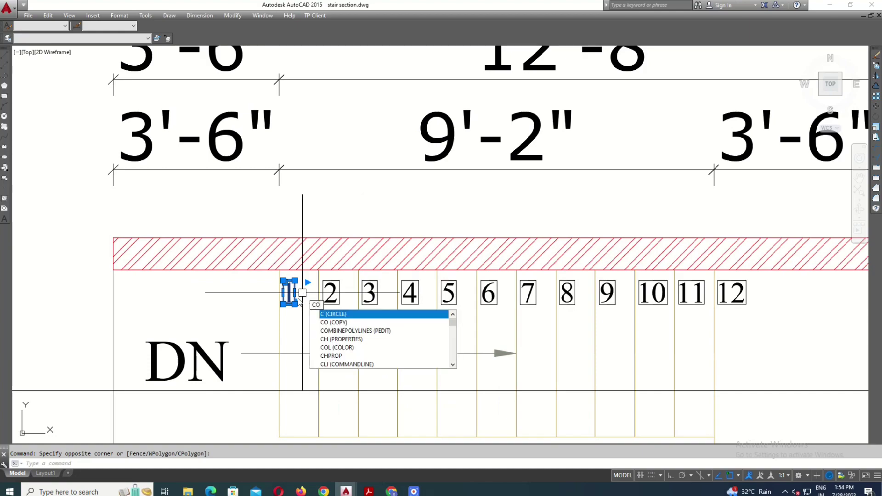
pyautogui.press('Return')
pyautogui.click(302, 292)
pyautogui.scroll(-3, 302, 293)
pyautogui.scroll(2, 367, 354)
pyautogui.scroll(3, 360, 315)
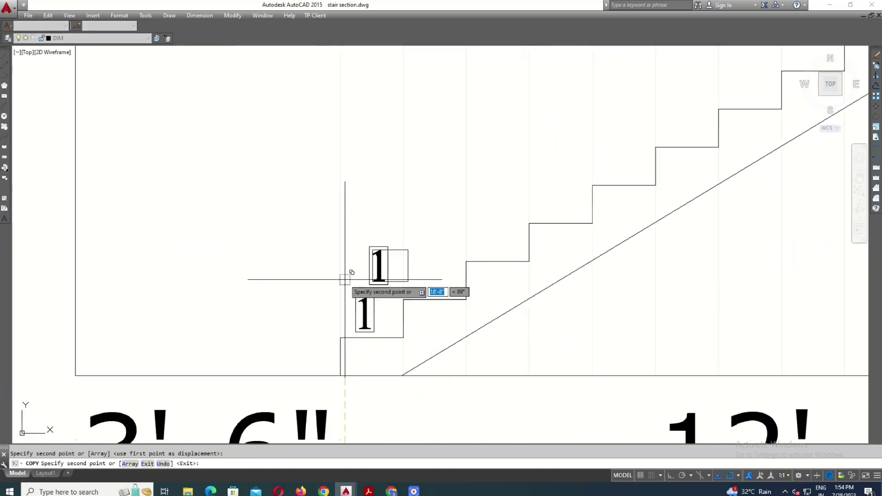
pyautogui.scroll(-3, 345, 279)
pyautogui.scroll(3, 380, 396)
pyautogui.press('Escape')
# Copy tread number 2 onto three more steps of the section.
pyautogui.press('Return')
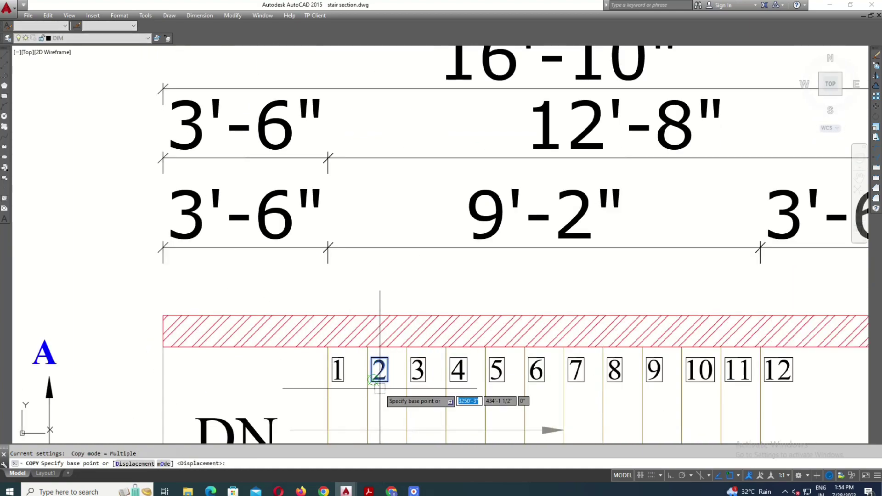
pyautogui.click(380, 364)
pyautogui.scroll(-3, 380, 364)
pyautogui.scroll(3, 388, 258)
pyautogui.scroll(2, 381, 318)
pyautogui.click(381, 318)
pyautogui.scroll(3, 407, 331)
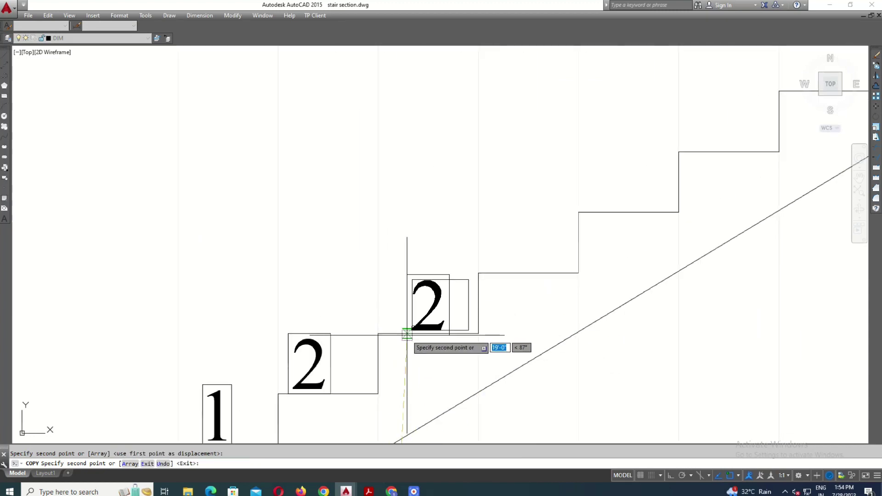
pyautogui.click(408, 331)
pyautogui.click(508, 271)
pyautogui.scroll(-1, 441, 276)
pyautogui.moveTo(404, 312); pyautogui.dragTo(366, 368, button='middle')
pyautogui.scroll(-2, 366, 368)
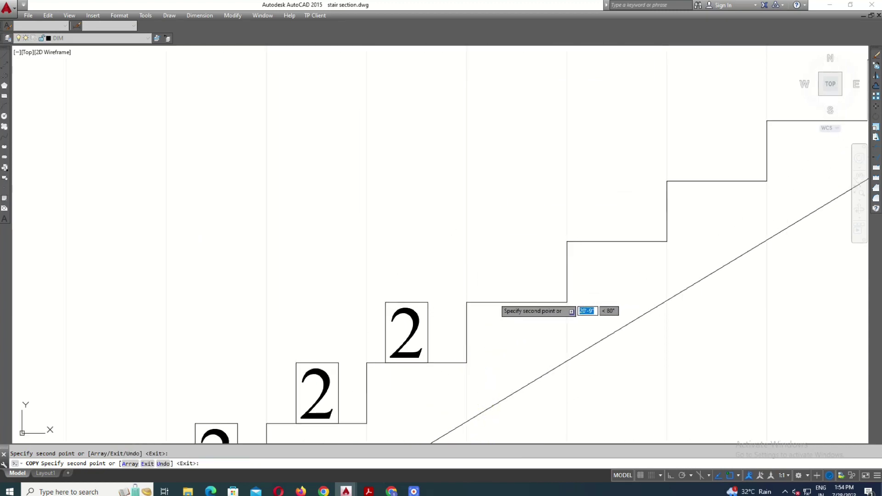
pyautogui.press('Escape')
# Renumber the first two copied labels to 3 and 4.
pyautogui.doubleClick(433, 262)
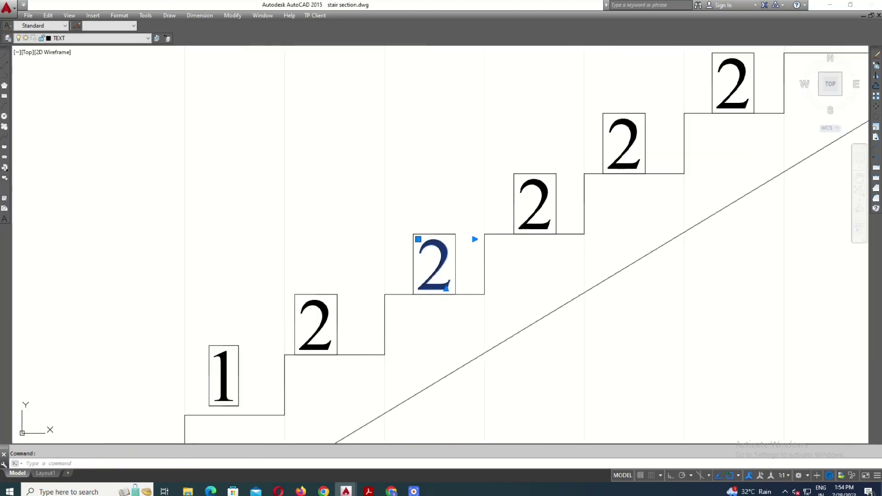
pyautogui.write('3')
pyautogui.click(505, 338)
pyautogui.scroll(-2, 506, 338)
pyautogui.doubleClick(492, 260)
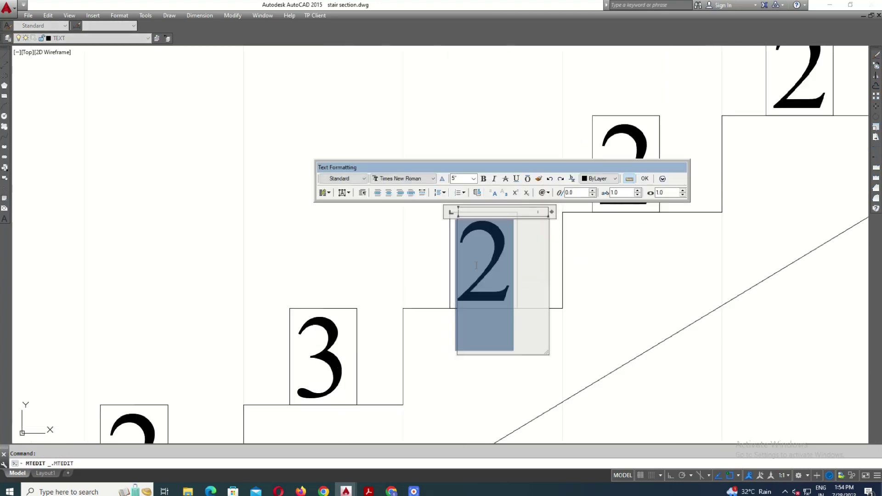
pyautogui.write('4')
pyautogui.click(590, 350)
# Change another copied label to 4 and clear the old number from the next one.
pyautogui.scroll(-1, 460, 331)
pyautogui.scroll(1, 325, 315)
pyautogui.doubleClick(321, 322)
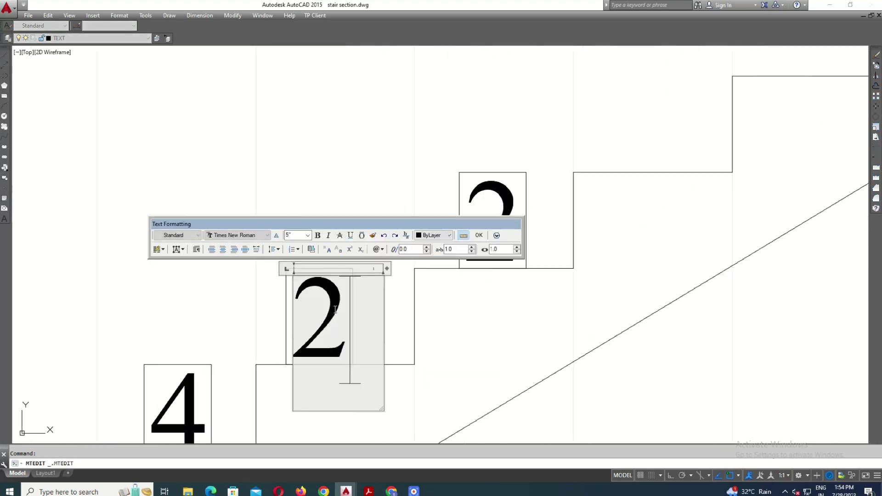
pyautogui.write('4')
pyautogui.click(429, 343)
pyautogui.scroll(-1, 428, 343)
pyautogui.doubleClick(394, 285)
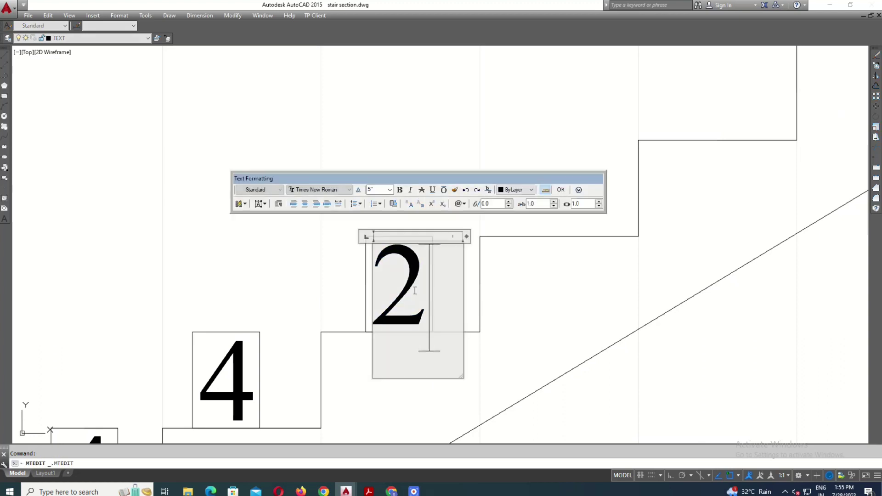
pyautogui.press('Delete')
# Window-select the 6 label and copy it onto the higher stair steps.
pyautogui.scroll(-1, 383, 301)
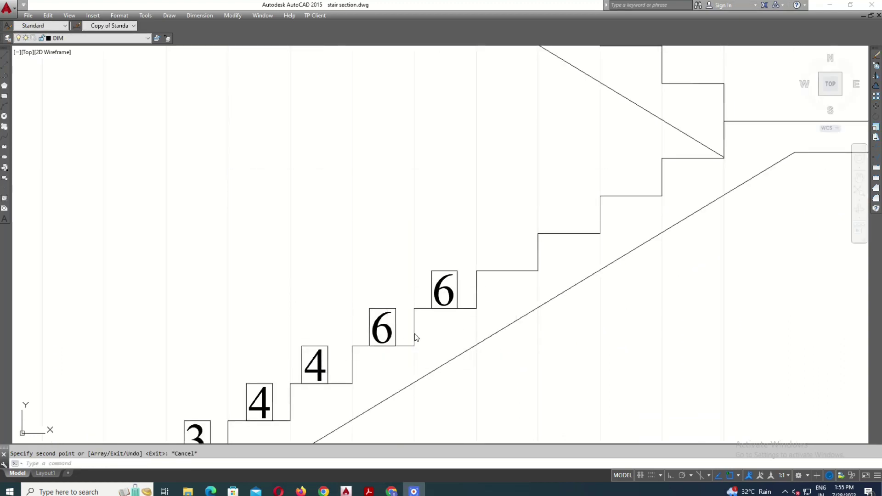
pyautogui.scroll(1, 446, 278)
pyautogui.moveTo(415, 254); pyautogui.dragTo(496, 356)
pyautogui.write('co')
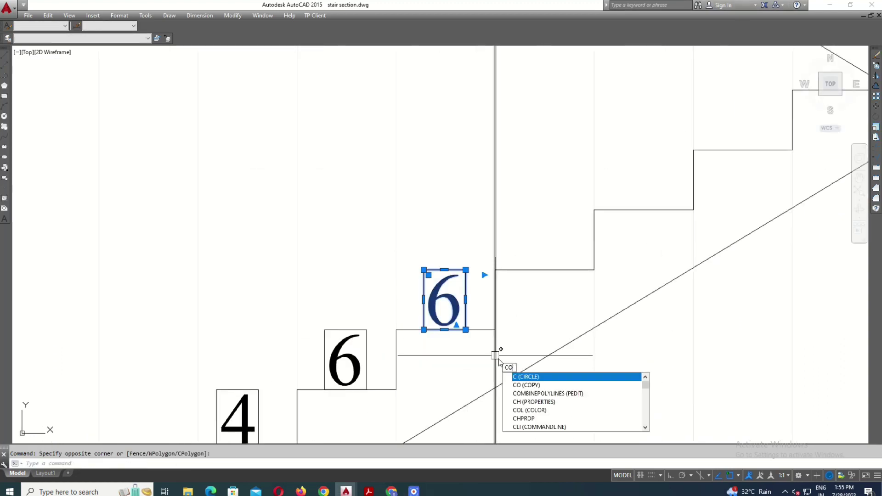
pyautogui.press('Return')
pyautogui.click(495, 355)
pyautogui.click(594, 269)
pyautogui.moveTo(675, 212); pyautogui.dragTo(512, 285, button='middle')
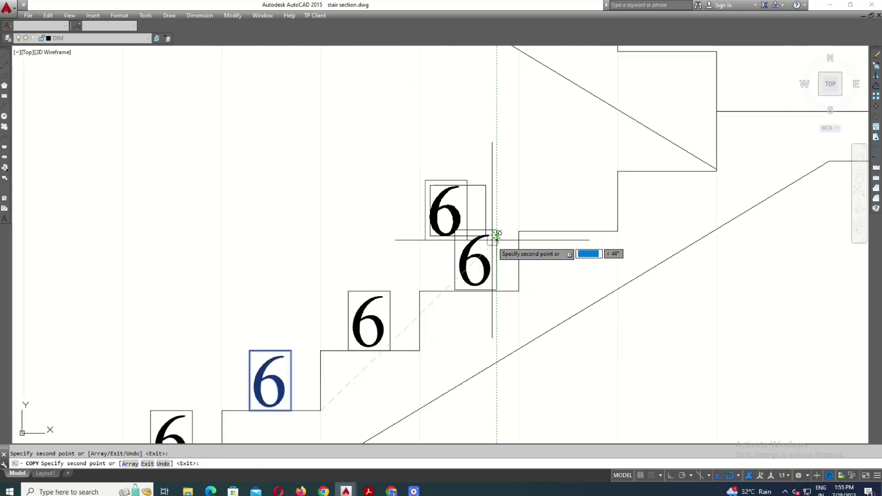
pyautogui.click(619, 230)
pyautogui.moveTo(731, 157); pyautogui.dragTo(656, 203, button='middle')
pyautogui.click(655, 203)
pyautogui.press('Escape')
pyautogui.scroll(-3, 547, 78)
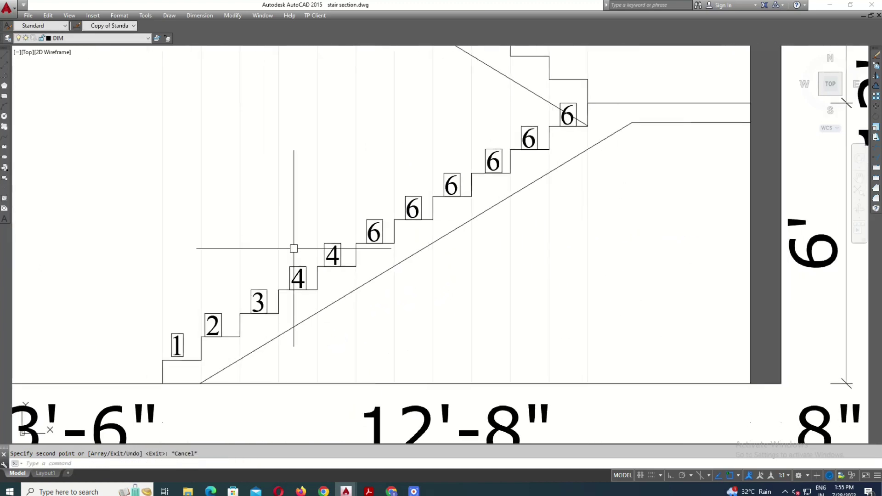
# Change the duplicate 4 label to 5, leaving the following 6 labels unchanged.
pyautogui.click(356, 256)
pyautogui.doubleClick(354, 256)
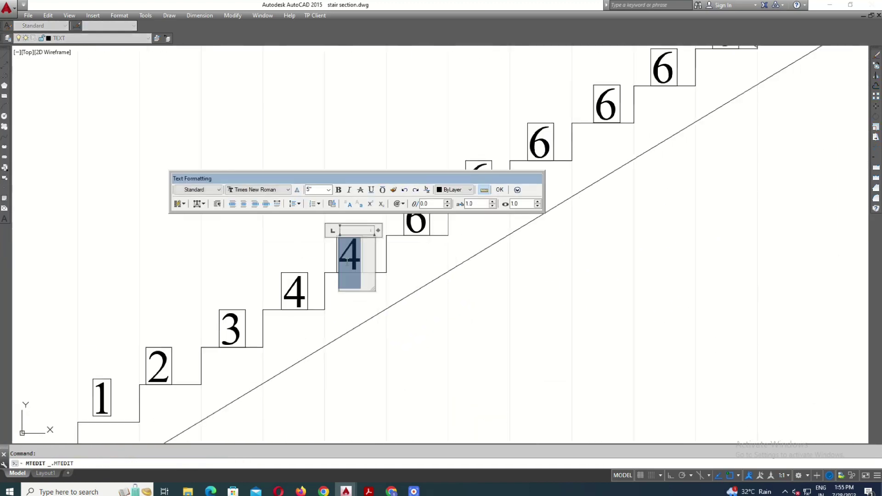
pyautogui.write('5')
pyautogui.click(385, 256)
pyautogui.doubleClick(384, 256)
pyautogui.click(388, 272)
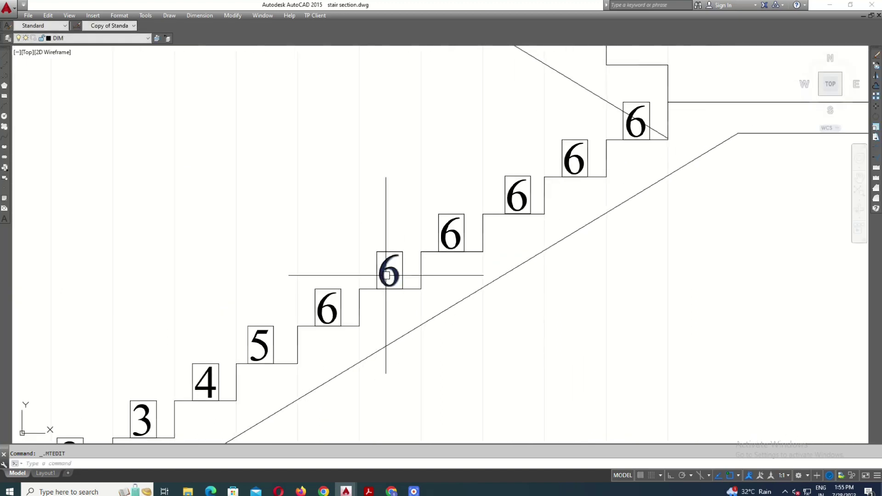
pyautogui.doubleClick(387, 272)
pyautogui.press('Escape')
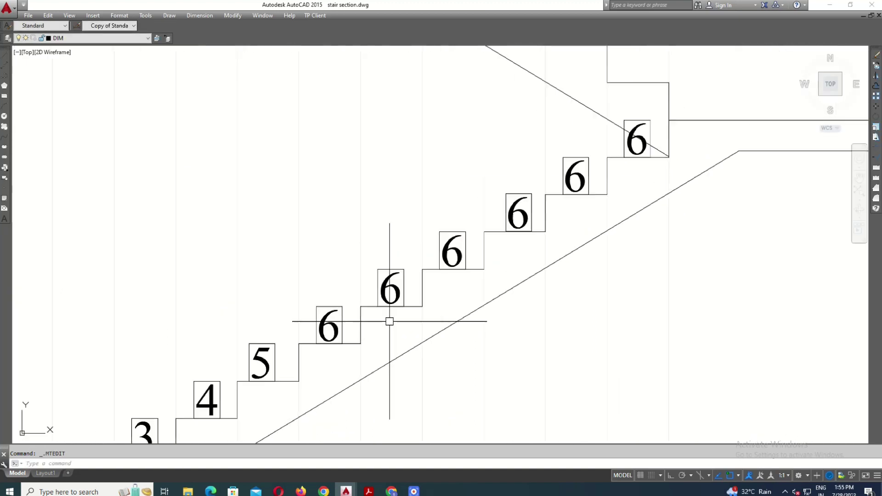
# Renumber the next upper labels to 7, 8 and 9.
pyautogui.doubleClick(391, 288)
pyautogui.write('7')
pyautogui.click(479, 235)
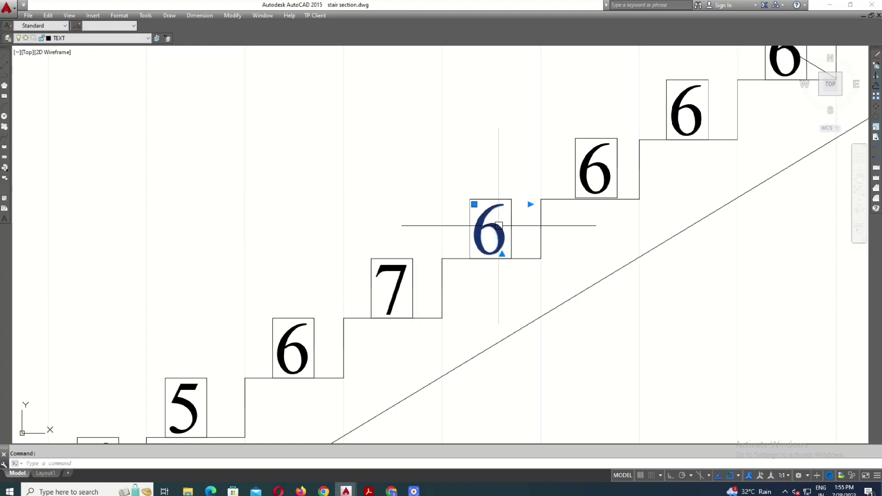
pyautogui.doubleClick(479, 236)
pyautogui.write('8')
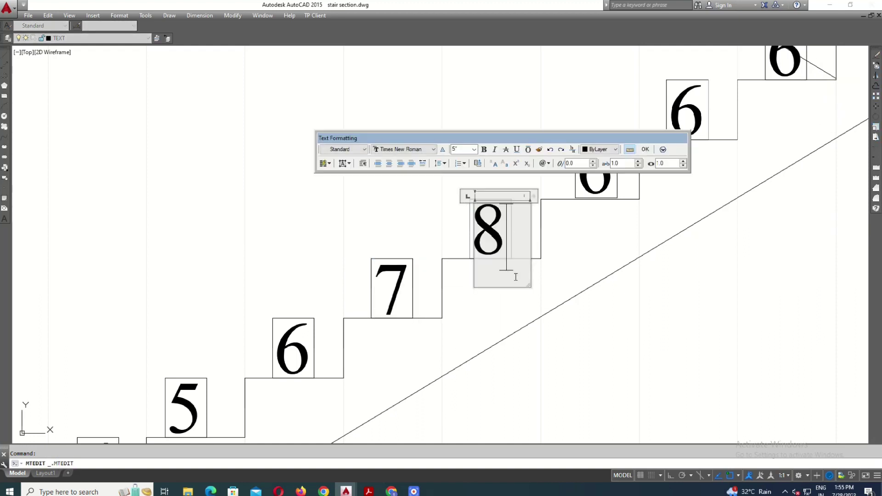
pyautogui.click(465, 240)
pyautogui.doubleClick(464, 240)
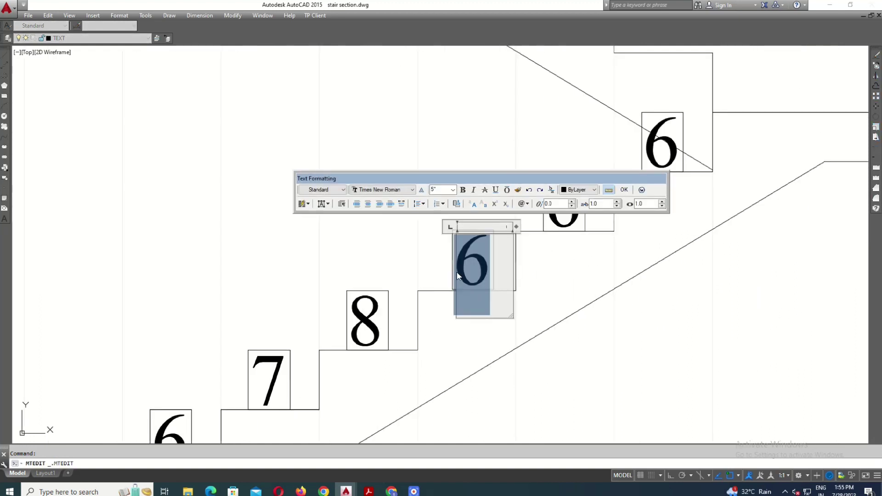
pyautogui.write('9')
pyautogui.click(509, 327)
# Change the top label to 10 and start a selection window around it.
pyautogui.click(451, 239)
pyautogui.doubleClick(450, 239)
pyautogui.write('1')
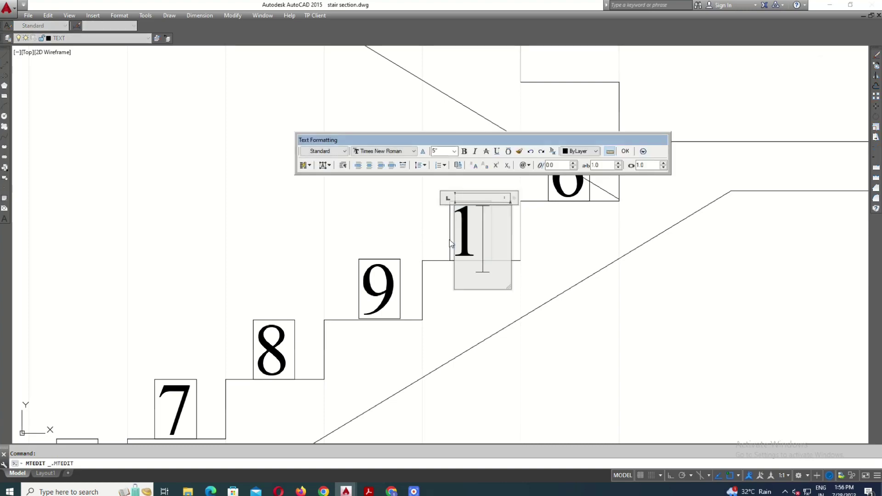
pyautogui.write('0')
pyautogui.click(449, 239)
pyautogui.scroll(-3, 557, 372)
pyautogui.moveTo(558, 372); pyautogui.dragTo(492, 390, button='middle')
# Copy the 10 tread label upward onto a higher step.
pyautogui.scroll(4, 492, 390)
pyautogui.click(449, 317)
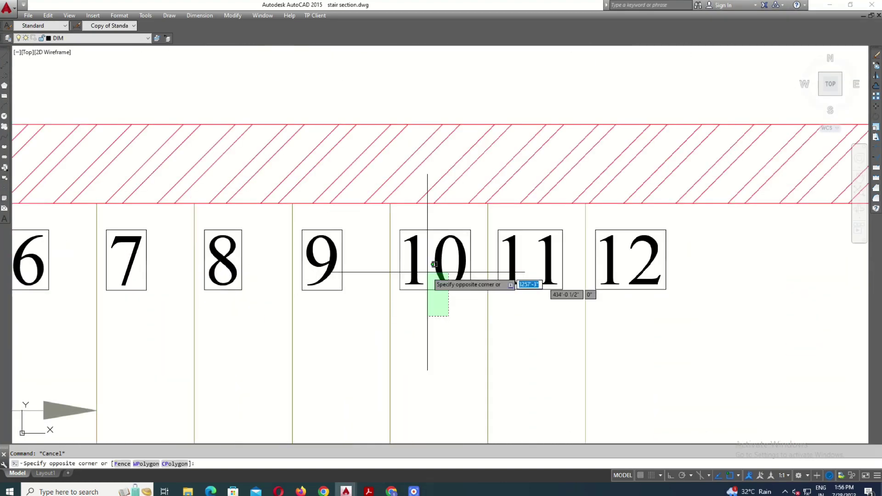
pyautogui.click(434, 264)
pyautogui.write('co')
pyautogui.press('Return')
pyautogui.scroll(-5, 441, 322)
pyautogui.scroll(6, 453, 386)
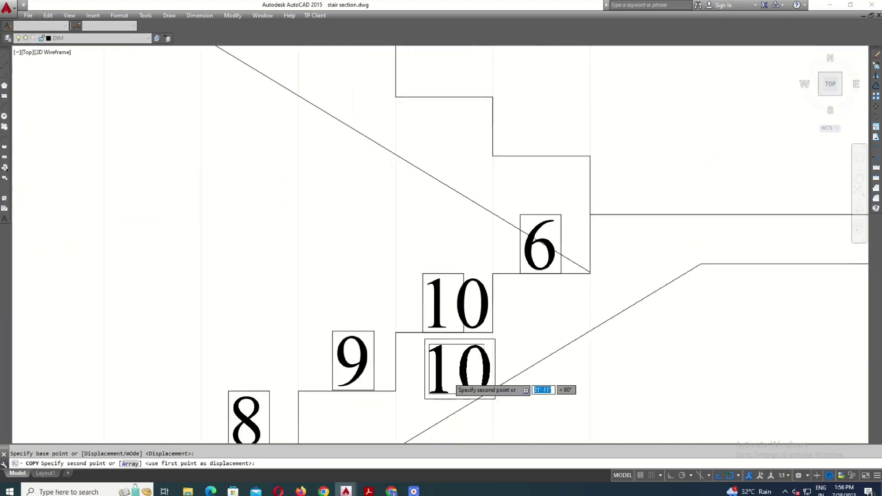
pyautogui.scroll(2, 426, 342)
pyautogui.scroll(2, 414, 276)
pyautogui.click(365, 208)
pyautogui.press('Escape')
# Delete the extra 10 copy and the stray 6 label with its box.
pyautogui.click(394, 227)
pyautogui.press('Delete')
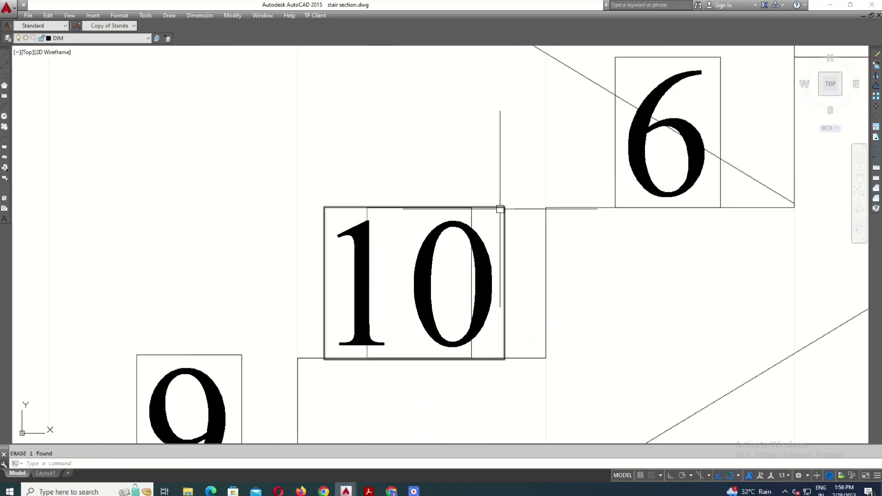
pyautogui.scroll(-2, 496, 304)
pyautogui.scroll(2, 399, 222)
pyautogui.moveTo(547, 111); pyautogui.dragTo(400, 223)
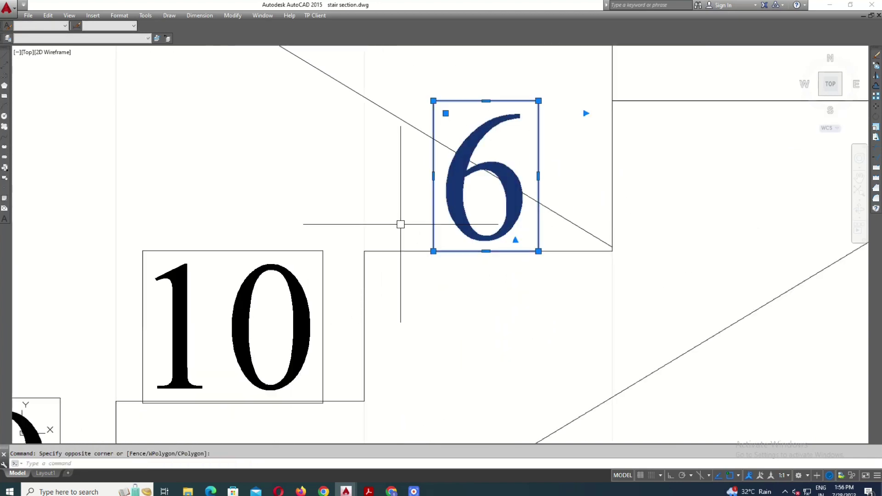
pyautogui.press('Delete')
# Copy the 10 label from the step corner onto the next step up and the landing step.
pyautogui.scroll(-2, 334, 212)
pyautogui.click(334, 212)
pyautogui.click(301, 254)
pyautogui.write('co')
pyautogui.press('Return')
pyautogui.click(383, 328)
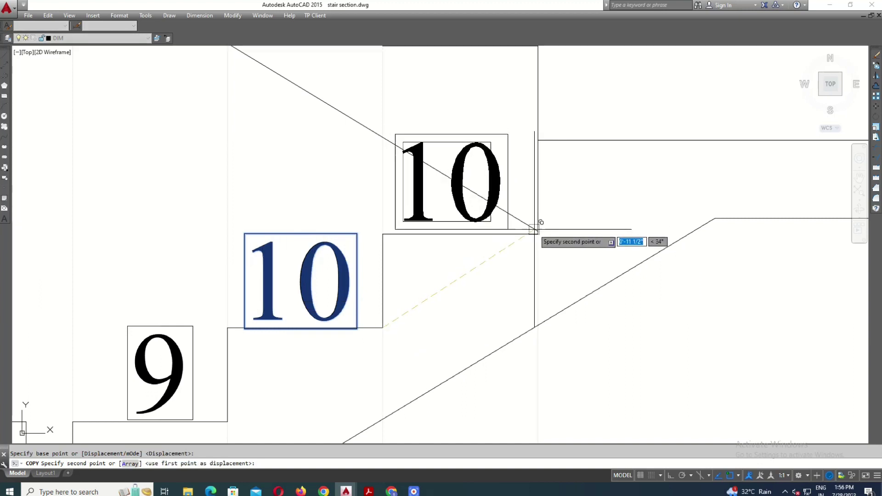
pyautogui.click(536, 231)
pyautogui.scroll(-3, 403, 260)
pyautogui.scroll(2, 597, 197)
pyautogui.click(491, 228)
pyautogui.press('Escape')
# Renumber the two new copies to 11 and 12.
pyautogui.scroll(2, 316, 241)
pyautogui.doubleClick(317, 242)
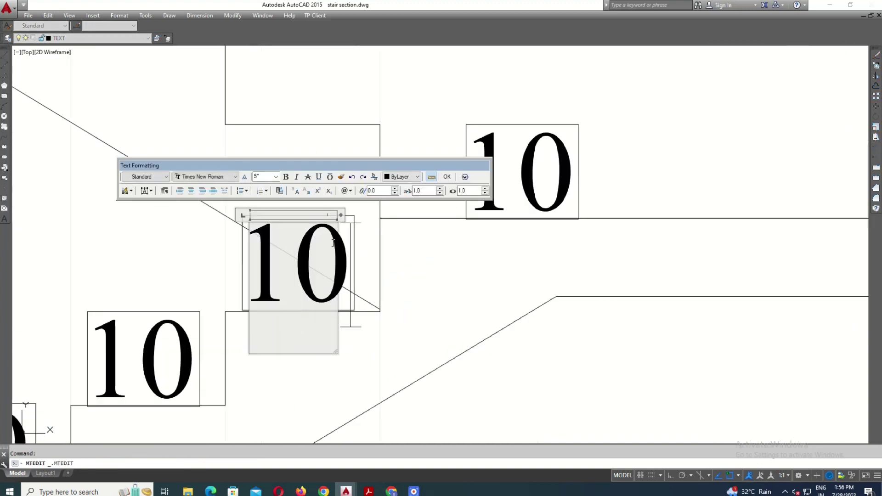
pyautogui.write('11')
pyautogui.click(424, 327)
pyautogui.scroll(-2, 423, 327)
pyautogui.doubleClick(474, 220)
pyautogui.moveTo(506, 225); pyautogui.dragTo(465, 224)
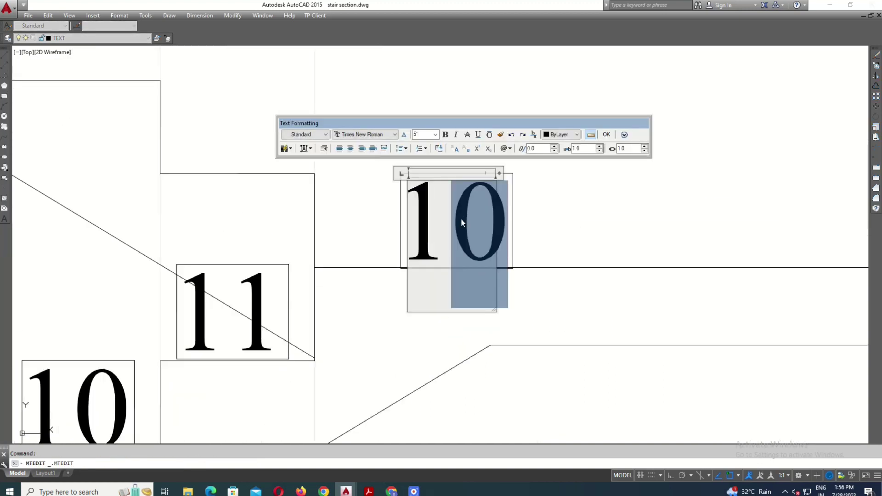
pyautogui.write('2')
pyautogui.click(543, 200)
# Copy the 12 label onto the next step and renumber it 13.
pyautogui.write('co')
pyautogui.press('Return')
pyautogui.click(445, 271)
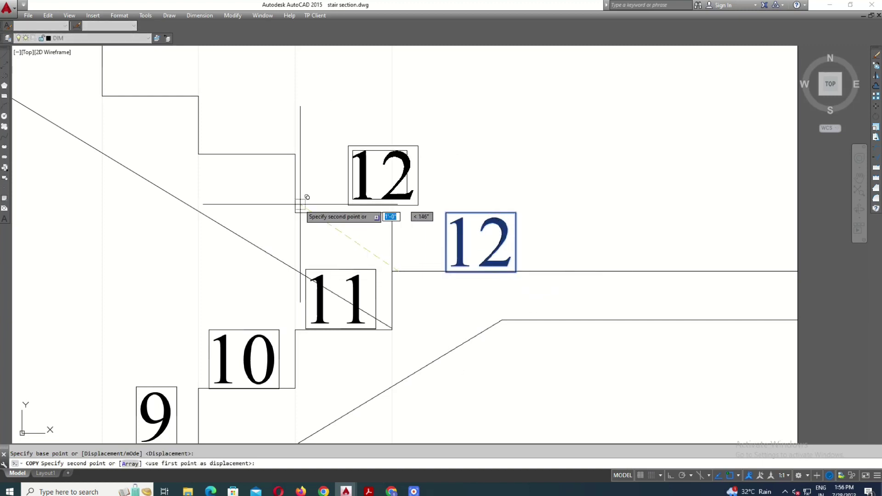
pyautogui.click(317, 192)
pyautogui.press('Escape')
pyautogui.scroll(2, 367, 168)
pyautogui.doubleClick(363, 195)
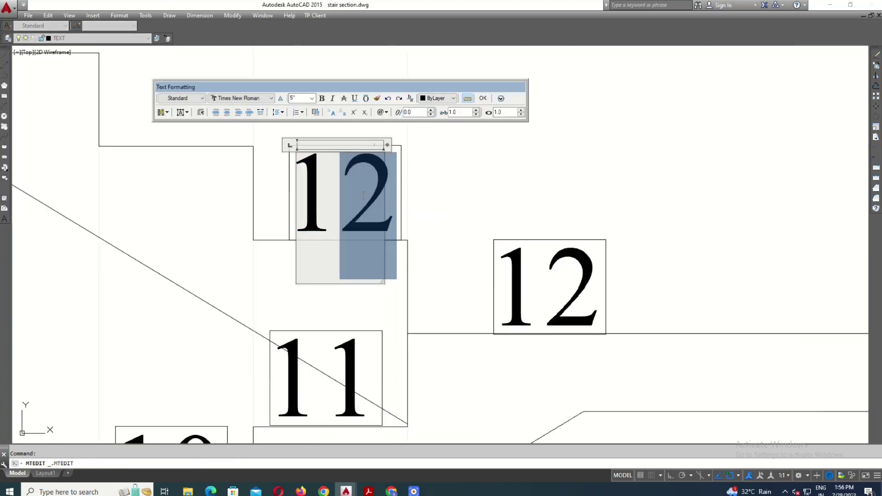
pyautogui.write('3')
pyautogui.click(529, 391)
# Start copying the 13 label toward the following steps.
pyautogui.scroll(-2, 528, 390)
pyautogui.write('co')
pyautogui.press('Return')
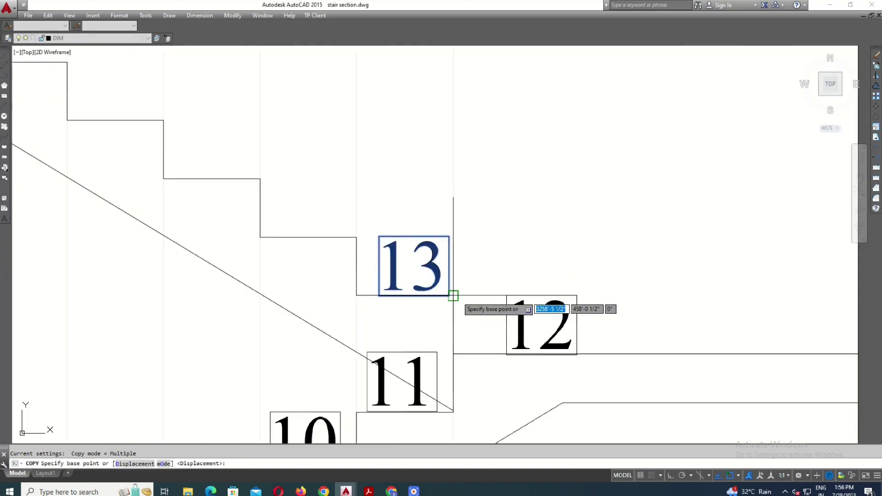
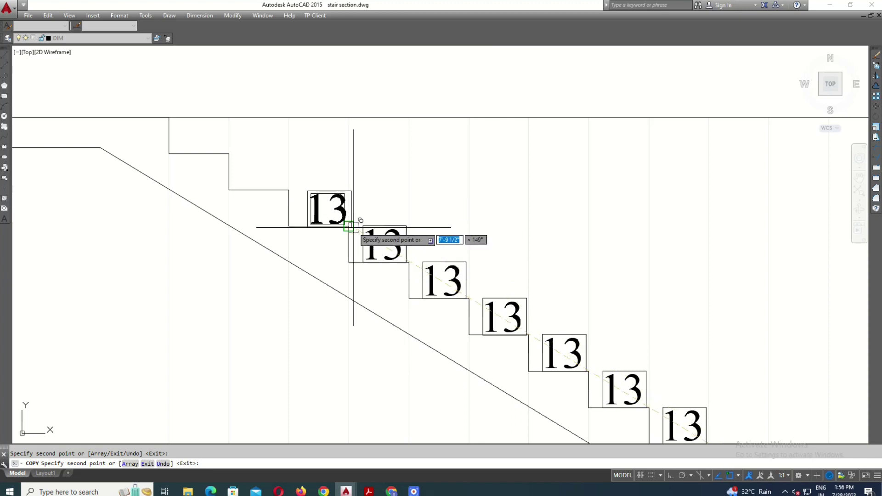
# Copy the 13 label onto each remaining step of the upper flight.
pyautogui.click(349, 227)
pyautogui.click(288, 190)
pyautogui.click(234, 150)
pyautogui.scroll(-3, 340, 201)
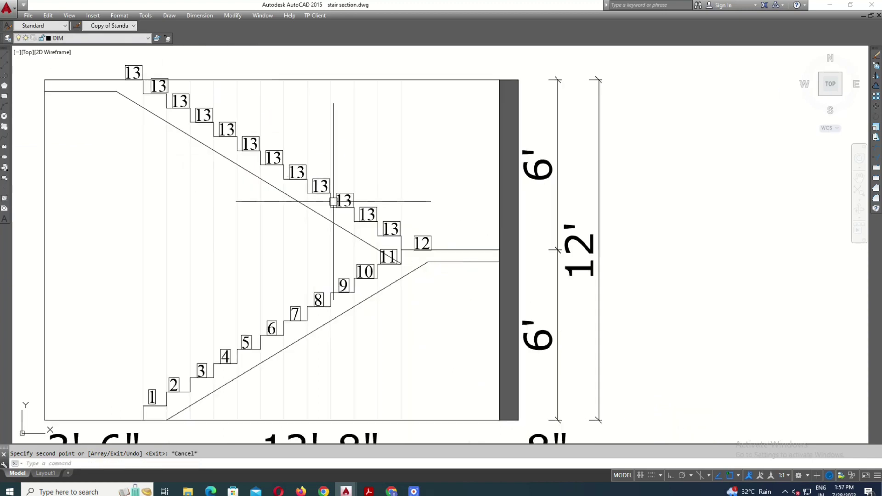
pyautogui.scroll(5, 449, 256)
pyautogui.scroll(2, 401, 180)
pyautogui.press('Escape')
# Change the first copied label to read 14.
pyautogui.doubleClick(401, 179)
pyautogui.moveTo(401, 180); pyautogui.dragTo(370, 186)
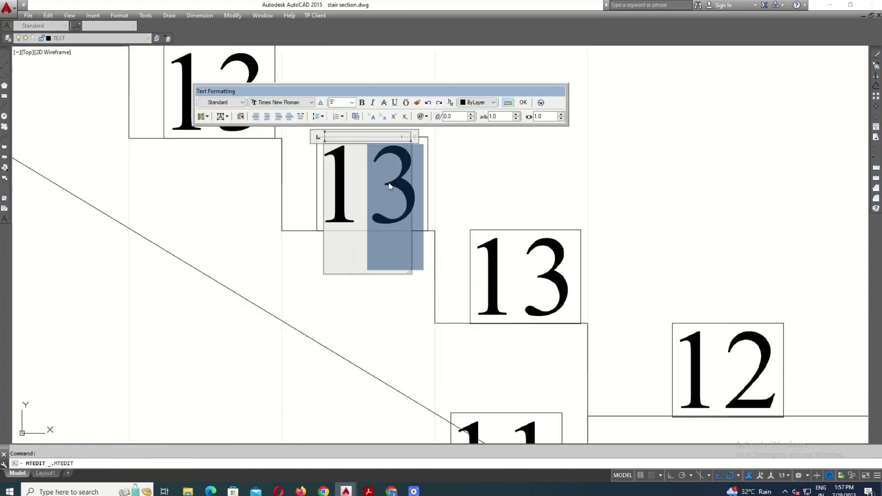
pyautogui.scroll(-4, 297, 224)
pyautogui.scroll(2, 340, 212)
pyautogui.moveTo(340, 212); pyautogui.dragTo(274, 227)
pyautogui.write('4')
pyautogui.click(374, 299)
# Relabel the next two step copies as 15 and 16.
pyautogui.scroll(-2, 296, 211)
pyautogui.doubleClick(289, 209)
pyautogui.scroll(3, 273, 224)
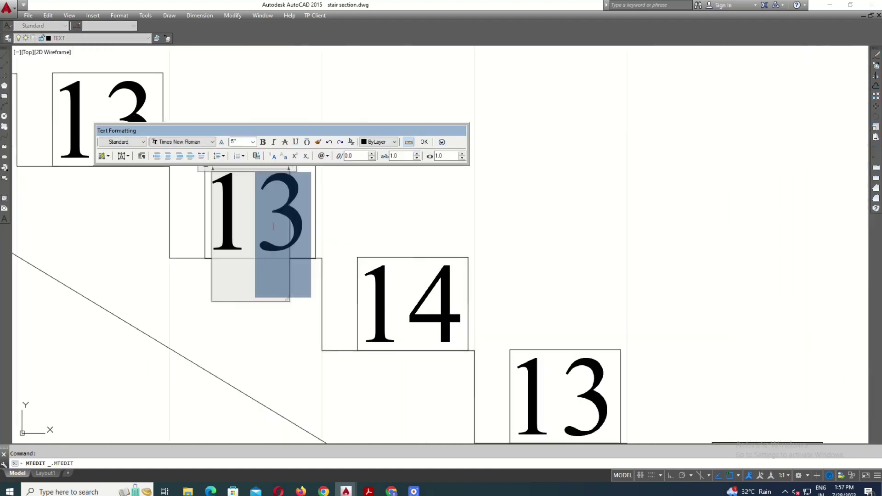
pyautogui.write('5')
pyautogui.click(329, 331)
pyautogui.scroll(-3, 351, 233)
pyautogui.scroll(2, 361, 239)
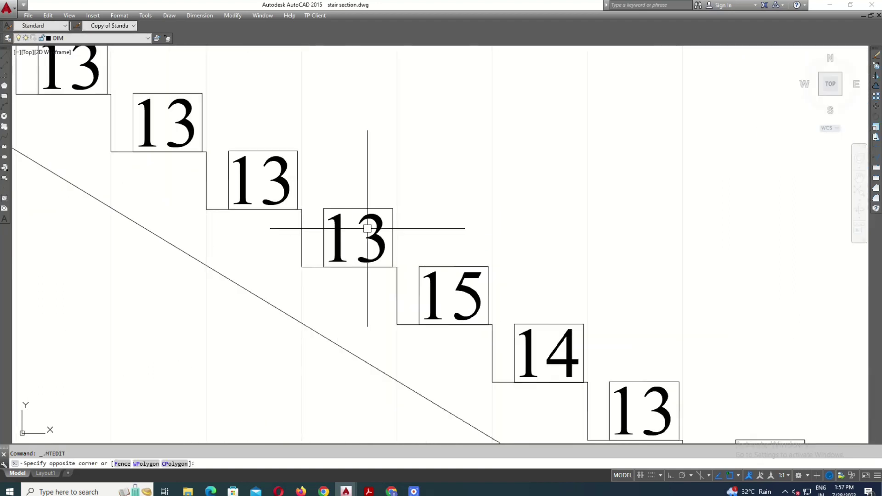
pyautogui.doubleClick(363, 241)
pyautogui.moveTo(377, 226); pyautogui.dragTo(322, 233)
pyautogui.write('6')
pyautogui.click(342, 317)
# Relabel the following two step copies as 17 and 18.
pyautogui.scroll(-2, 341, 244)
pyautogui.scroll(2, 322, 232)
pyautogui.doubleClick(321, 233)
pyautogui.write('7')
pyautogui.click(397, 286)
pyautogui.scroll(-1, 396, 287)
pyautogui.doubleClick(248, 207)
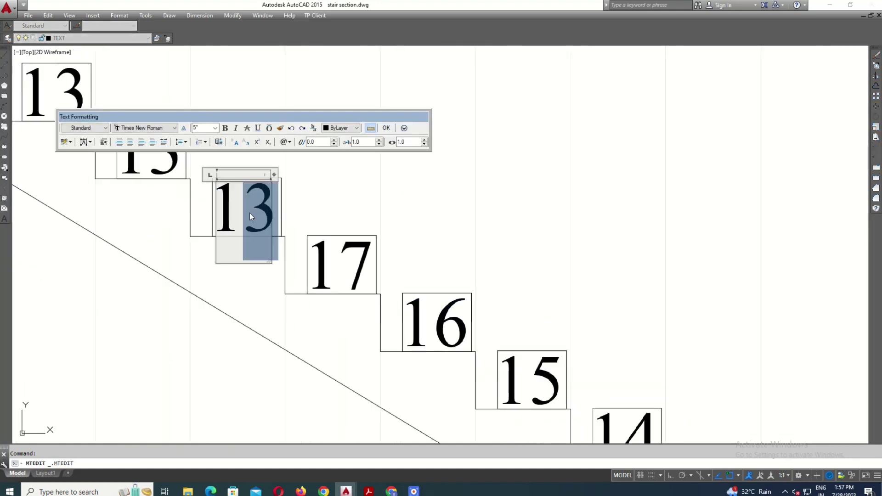
pyautogui.write('8')
pyautogui.click(295, 246)
# Relabel the next step copies as 19 and 20.
pyautogui.scroll(-2, 296, 247)
pyautogui.scroll(2, 257, 216)
pyautogui.doubleClick(258, 216)
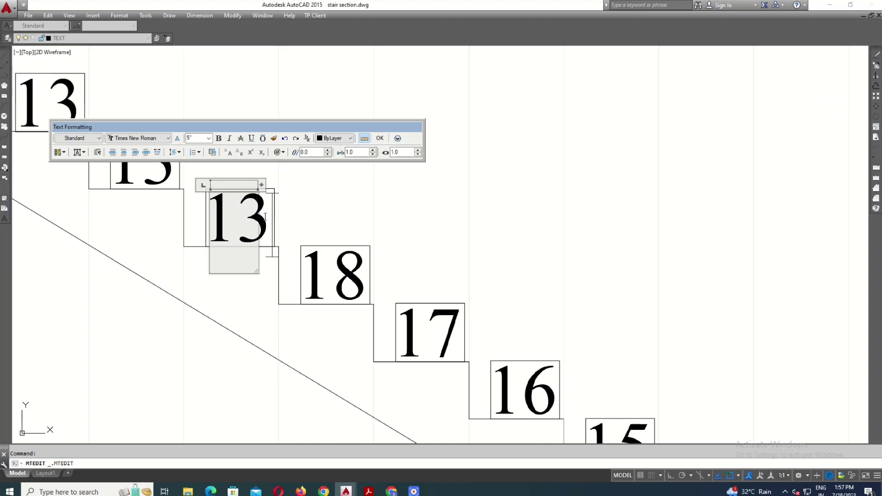
pyautogui.write('9')
pyautogui.click(276, 197)
pyautogui.scroll(-2, 276, 196)
pyautogui.scroll(2, 301, 233)
pyautogui.doubleClick(315, 231)
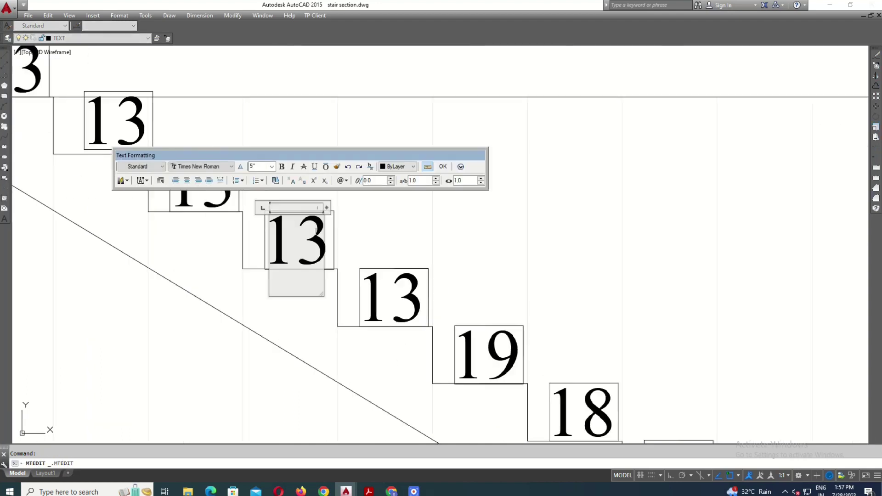
pyautogui.click(368, 276)
pyautogui.scroll(-2, 368, 276)
pyautogui.scroll(2, 363, 273)
pyautogui.doubleClick(362, 273)
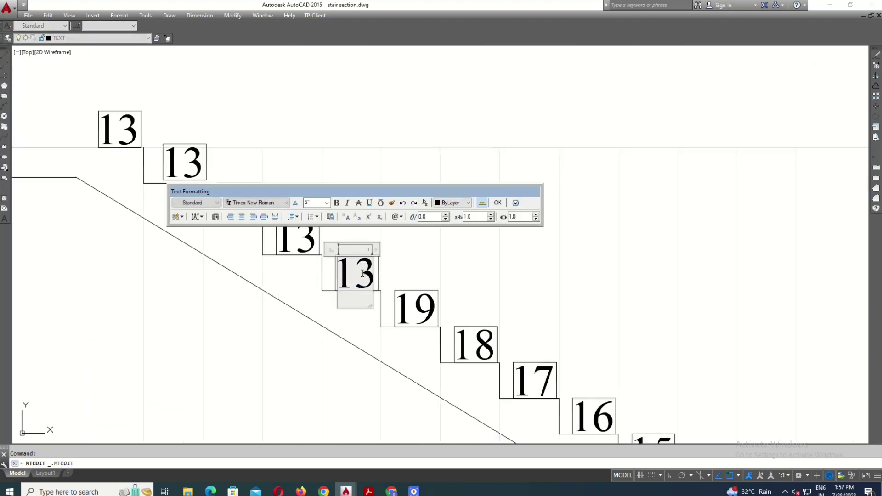
pyautogui.write('20')
pyautogui.click(371, 317)
# Relabel the next two step copies as 21 and 22.
pyautogui.scroll(2, 355, 280)
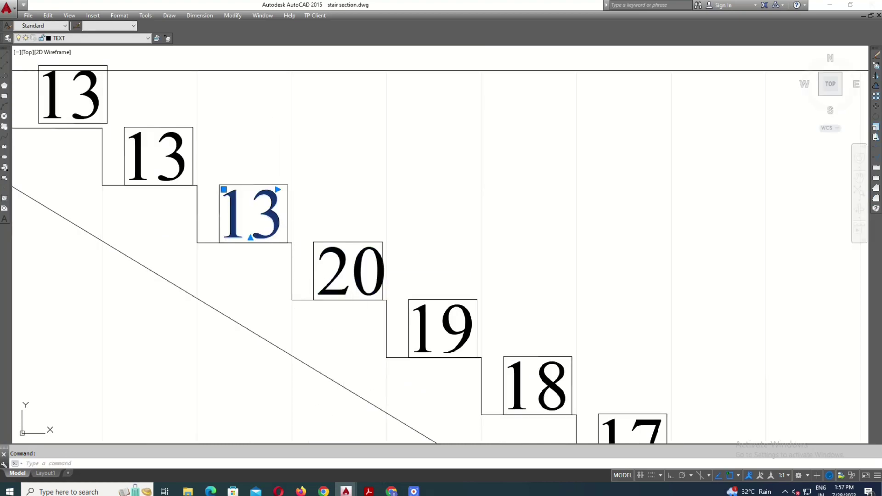
pyautogui.doubleClick(253, 214)
pyautogui.write('21')
pyautogui.click(303, 211)
pyautogui.scroll(-2, 266, 201)
pyautogui.scroll(2, 264, 210)
pyautogui.doubleClick(265, 210)
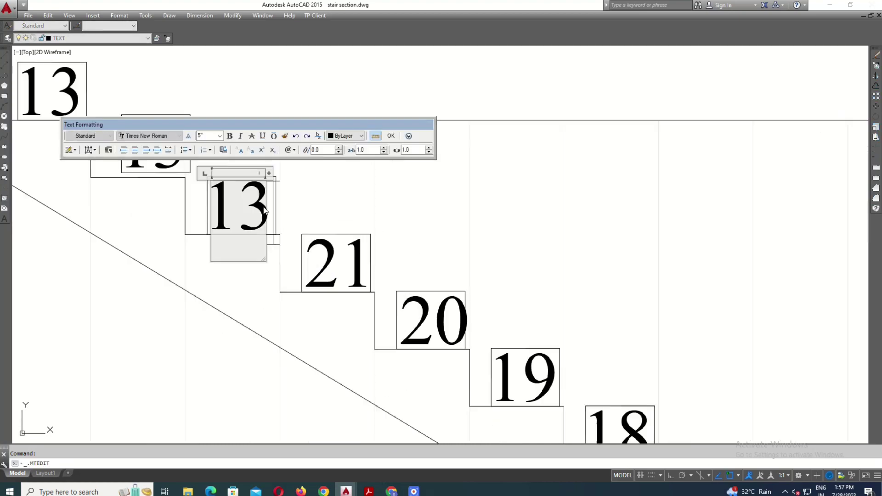
pyautogui.write('22')
pyautogui.click(407, 270)
# Relabel the last two copies as 23 and 24 at the top step.
pyautogui.scroll(-2, 256, 187)
pyautogui.scroll(2, 257, 191)
pyautogui.doubleClick(234, 193)
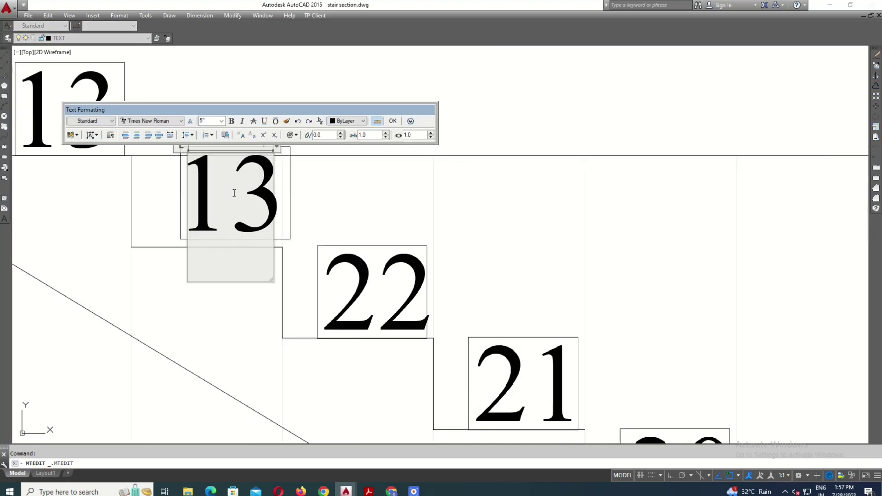
pyautogui.moveTo(234, 193); pyautogui.dragTo(192, 205)
pyautogui.write('23')
pyautogui.click(255, 288)
pyautogui.scroll(-2, 244, 213)
pyautogui.scroll(2, 255, 231)
pyautogui.doubleClick(255, 231)
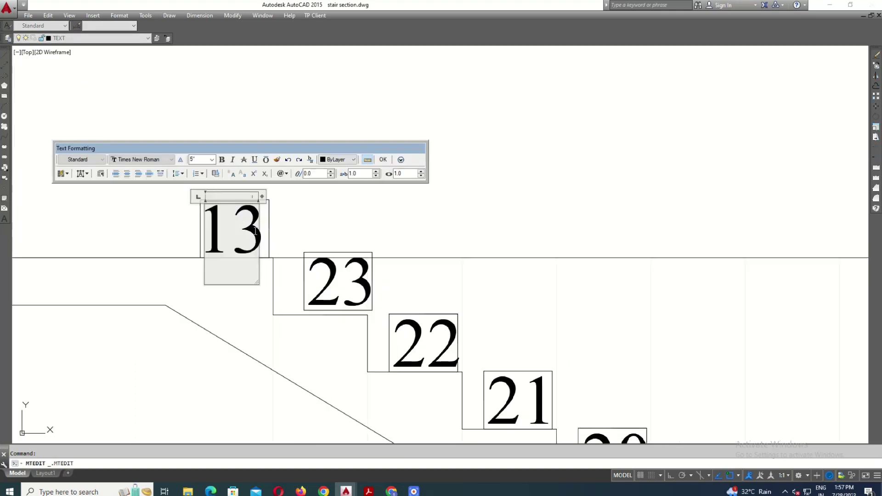
pyautogui.write('24')
pyautogui.click(290, 276)
pyautogui.scroll(-3, 236, 230)
# Pan to the stair plan and inspect its step labels.
pyautogui.scroll(-2, 250, 191)
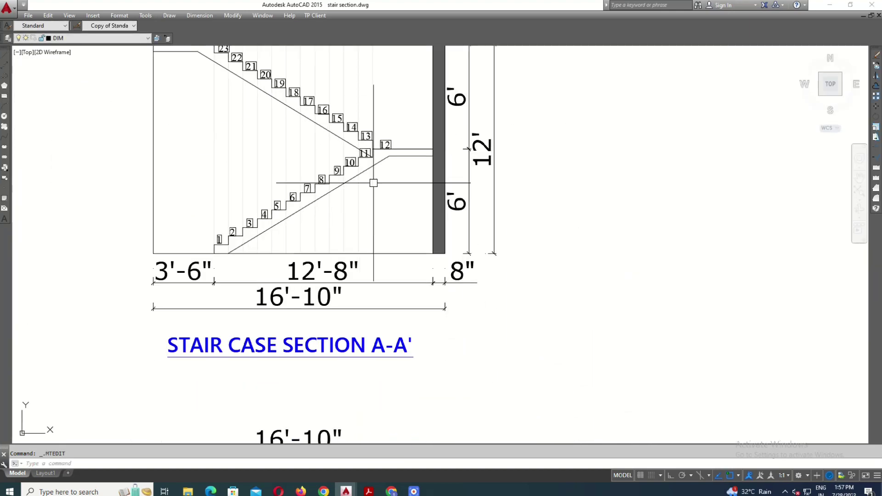
pyautogui.moveTo(374, 184)
pyautogui.mouseDown(button='middle')
pyautogui.moveTo(382, 147)
pyautogui.moveTo(361, 331)
pyautogui.mouseUp(button='middle')
pyautogui.scroll(2, 360, 331)
pyautogui.click(339, 285)
pyautogui.scroll(-1, 327, 286)
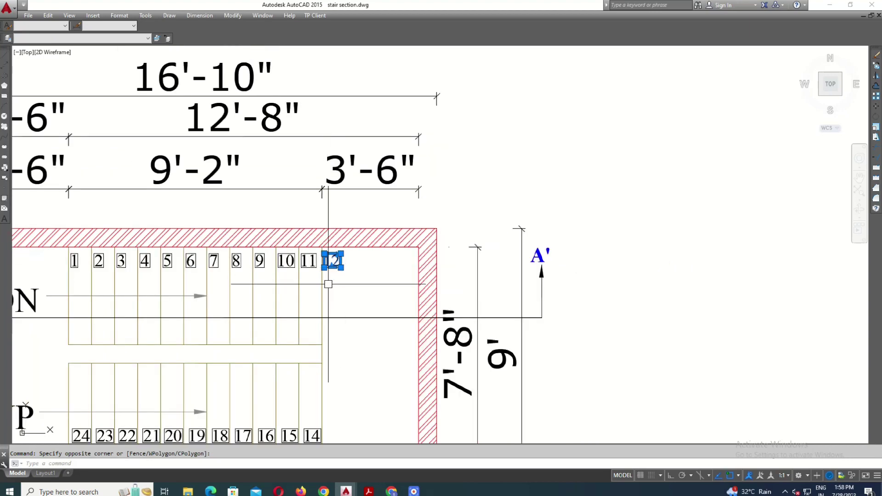
pyautogui.moveTo(327, 286); pyautogui.dragTo(322, 184, button='middle')
pyautogui.press('Escape')
pyautogui.scroll(2, 308, 335)
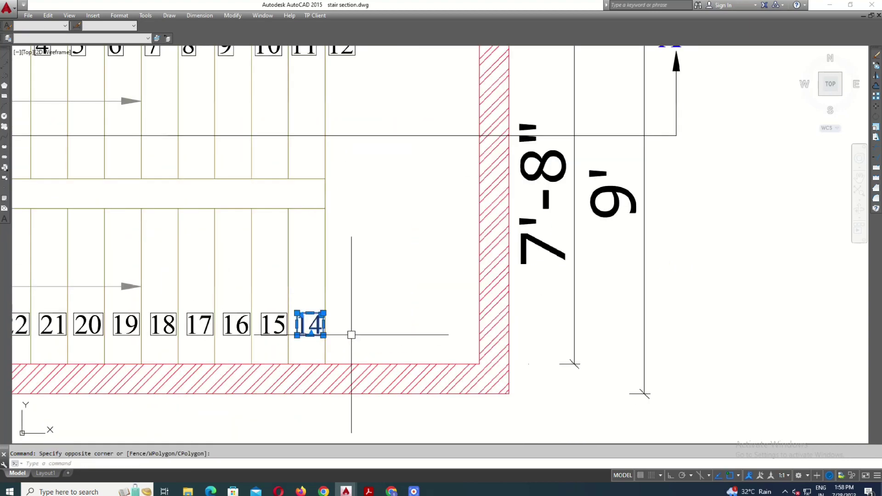
# Copy the plan's 14 label with CO and edit the copy to read 13.
pyautogui.write('co')
pyautogui.press('Return')
pyautogui.click(324, 336)
pyautogui.click(354, 221)
pyautogui.scroll(2, 355, 221)
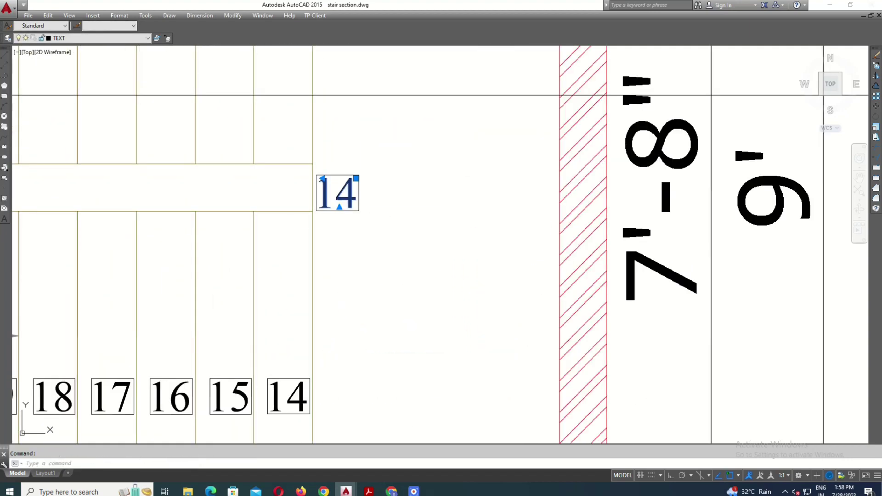
pyautogui.doubleClick(338, 196)
pyautogui.click(354, 270)
# Move the 13 label into position beside the 14 label in the plan.
pyautogui.scroll(-5, 354, 270)
pyautogui.scroll(-2, 355, 270)
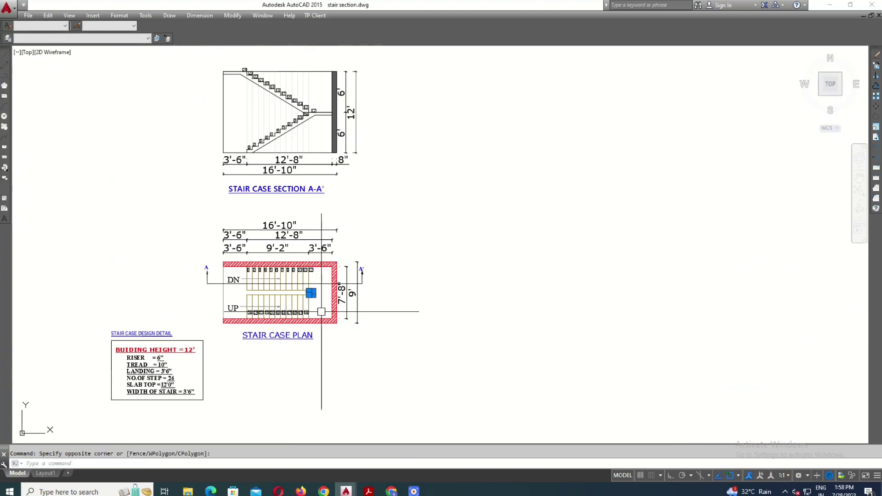
pyautogui.scroll(6, 324, 276)
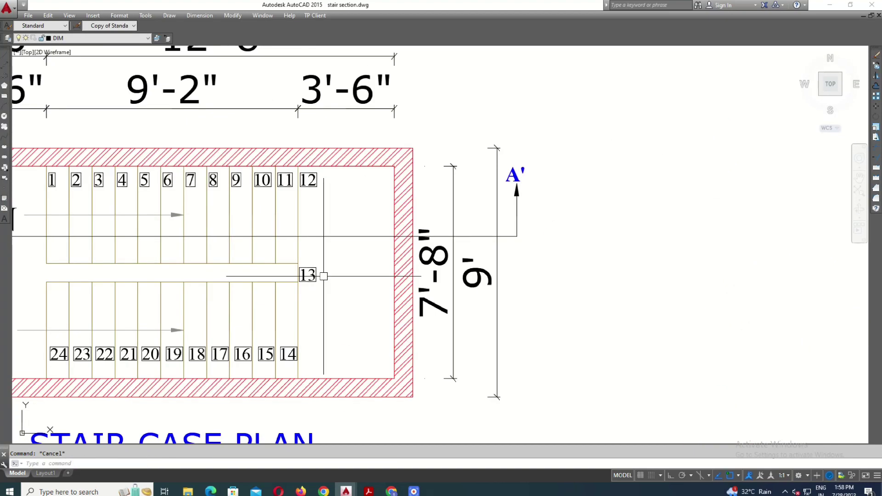
pyautogui.click(352, 361)
pyautogui.scroll(2, 313, 303)
pyautogui.scroll(2, 312, 303)
pyautogui.moveTo(363, 322); pyautogui.dragTo(321, 271)
pyautogui.write('M')
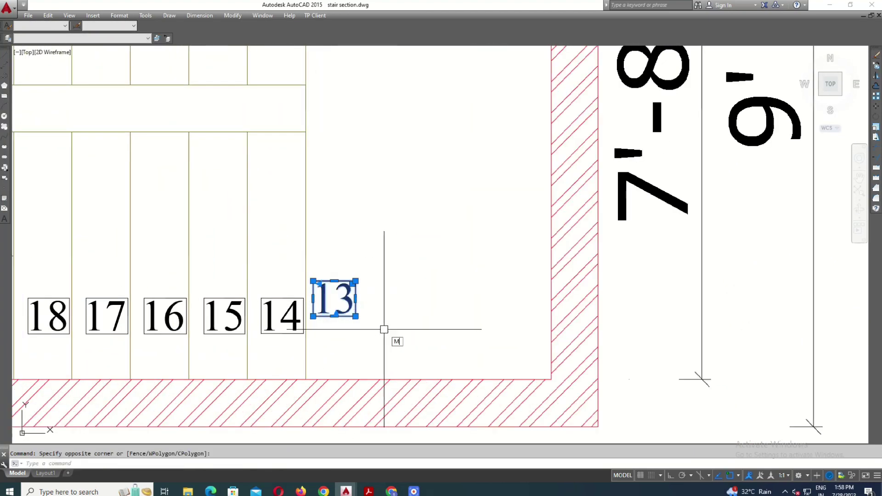
pyautogui.press('Return')
pyautogui.click(388, 321)
pyautogui.scroll(-5, 278, 245)
pyautogui.scroll(4, 305, 248)
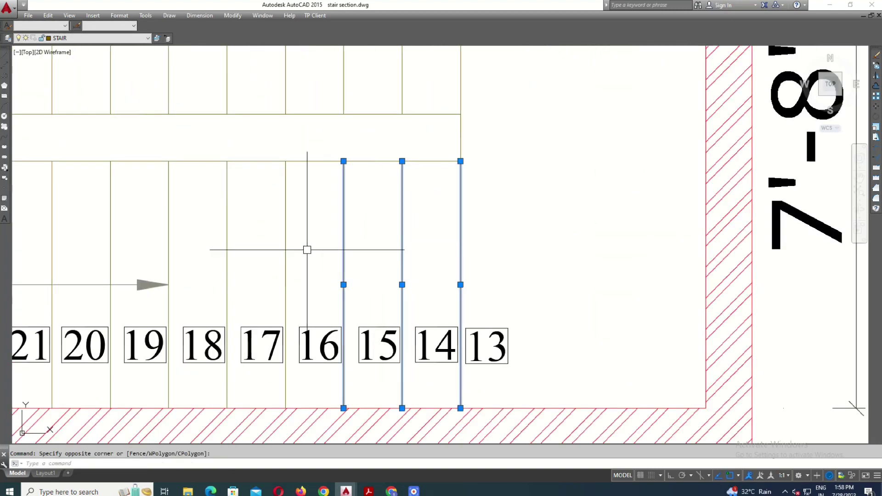
pyautogui.scroll(-1, 395, 249)
pyautogui.click(396, 250)
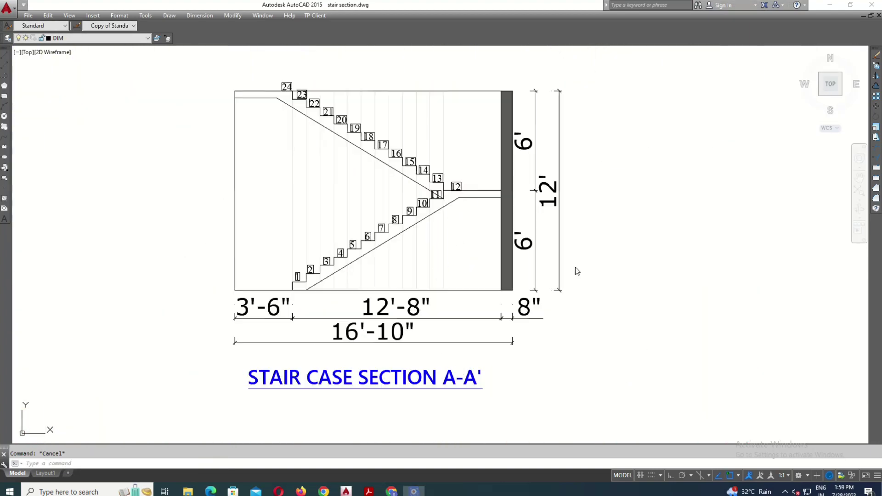
# Start a hatch and pan along both flights up to steps 23 and 24.
pyautogui.scroll(2, 429, 222)
pyautogui.write('h')
pyautogui.press('Return')
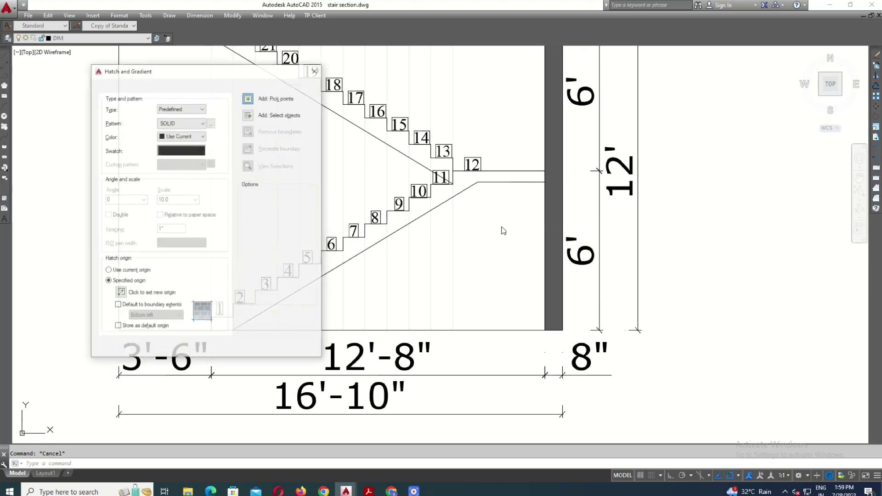
pyautogui.click(317, 349)
pyautogui.click(248, 94)
pyautogui.scroll(2, 306, 296)
pyautogui.scroll(-4, 322, 244)
pyautogui.scroll(3, 321, 245)
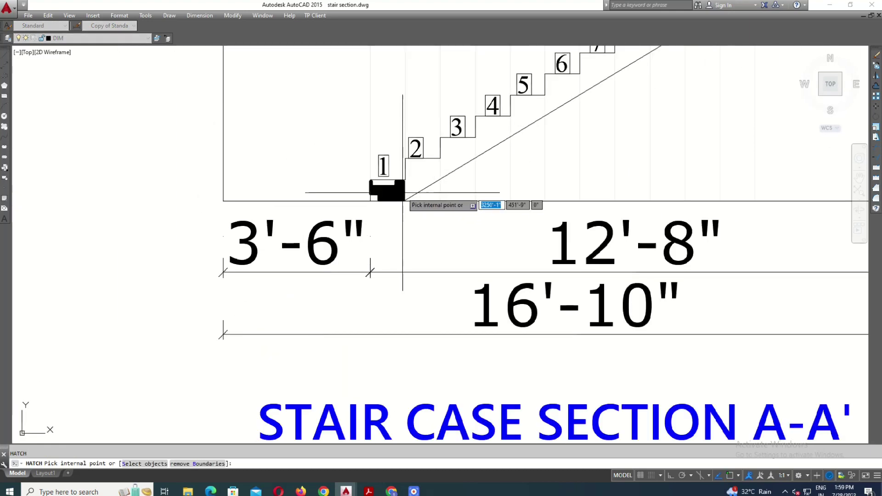
pyautogui.scroll(1, 363, 230)
pyautogui.moveTo(443, 200); pyautogui.dragTo(319, 296, button='middle')
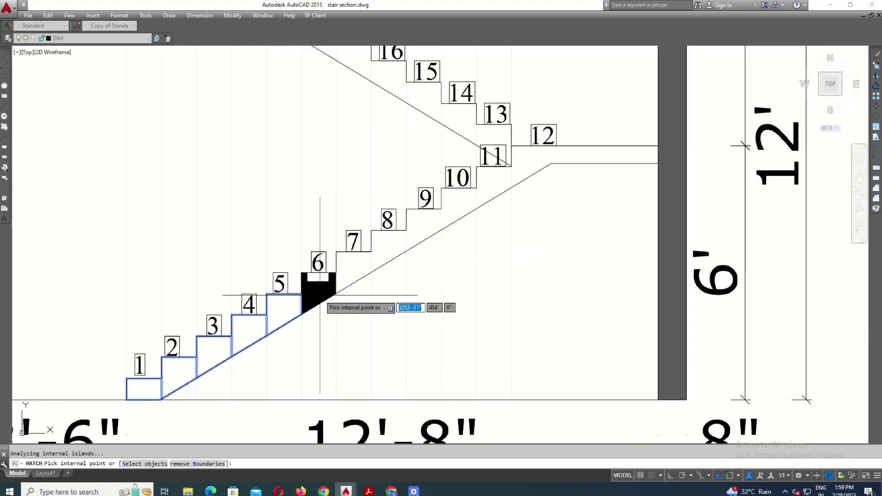
pyautogui.moveTo(390, 257); pyautogui.dragTo(231, 334, button='middle')
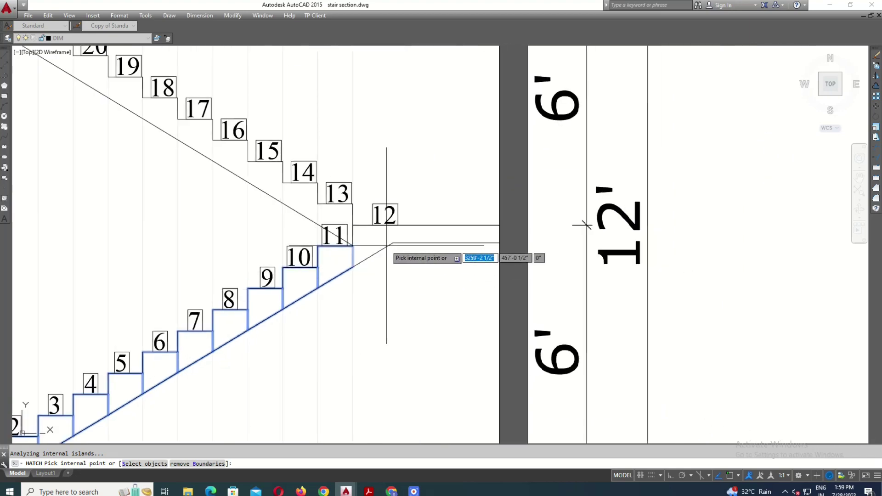
pyautogui.moveTo(347, 270); pyautogui.dragTo(366, 345, button='middle')
pyautogui.moveTo(339, 295); pyautogui.dragTo(370, 375, button='middle')
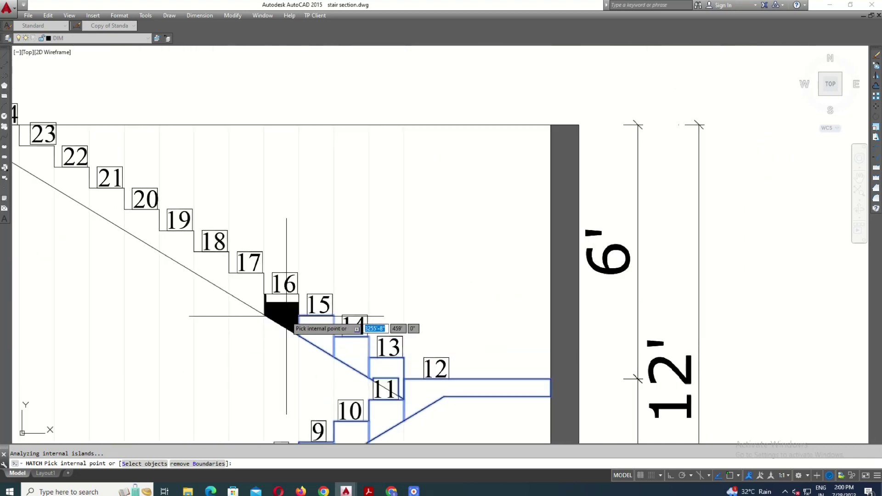
pyautogui.moveTo(286, 305); pyautogui.dragTo(430, 379, button='middle')
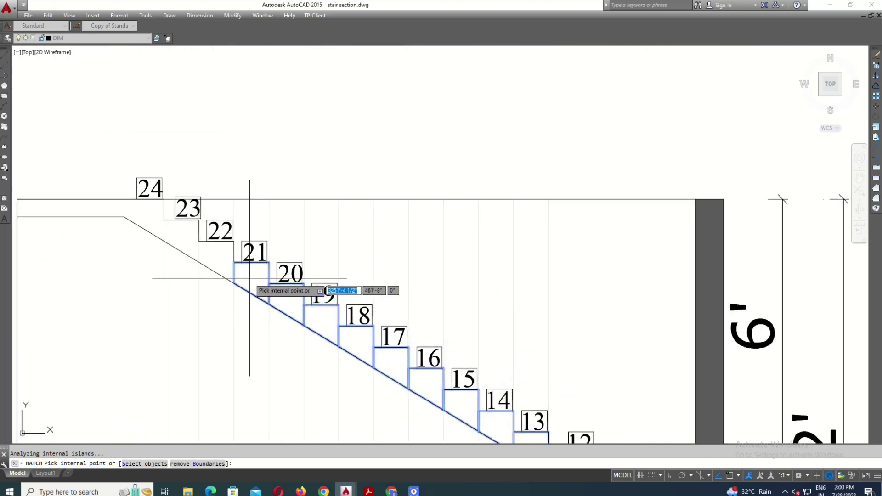
pyautogui.moveTo(250, 279); pyautogui.dragTo(362, 292, button='middle')
pyautogui.scroll(-4, 320, 225)
# Pick the internal points of the stair slab areas to be hatched.
pyautogui.press('Return')
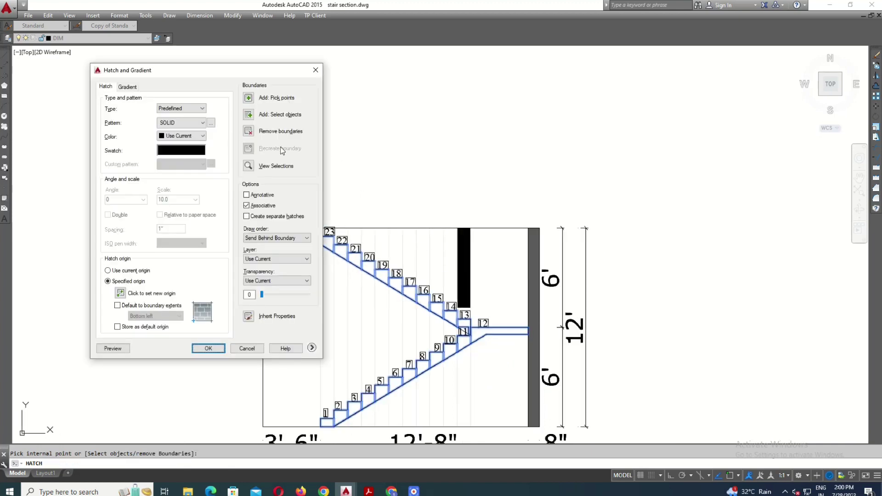
pyautogui.press('Escape')
pyautogui.press('Return')
pyautogui.moveTo(632, 377); pyautogui.dragTo(567, 426, button='middle')
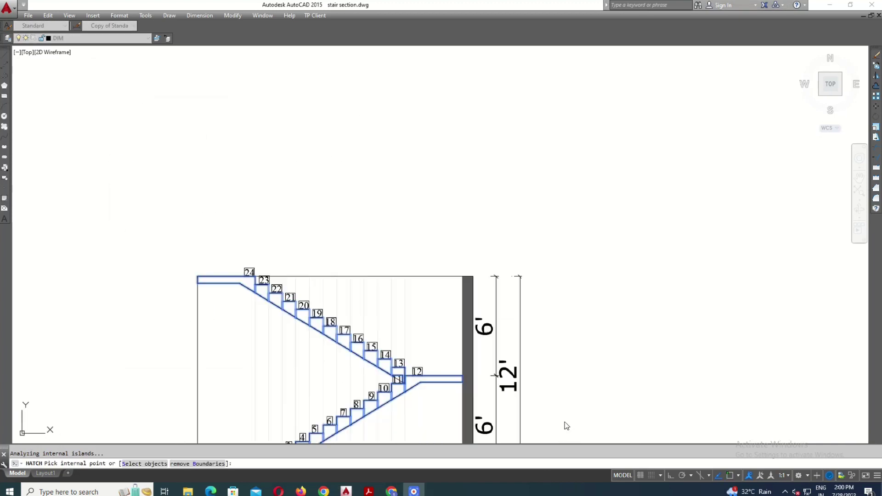
pyautogui.scroll(4, 367, 357)
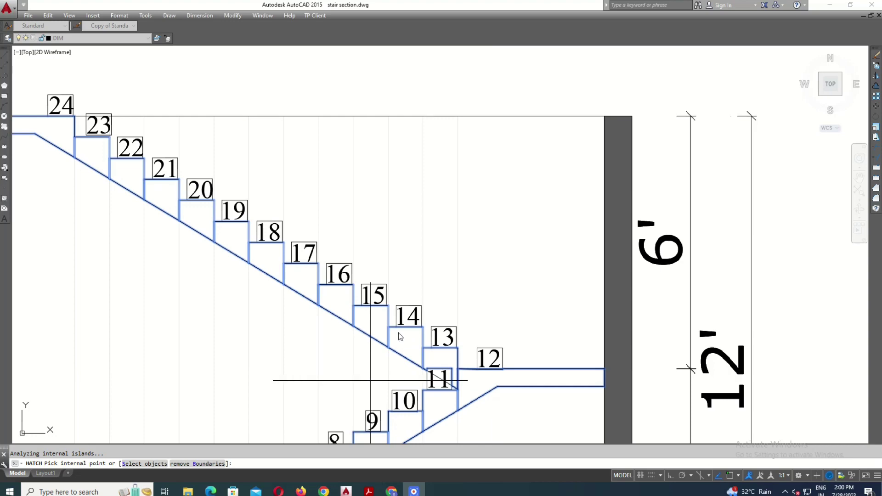
pyautogui.scroll(-5, 317, 295)
pyautogui.scroll(3, 311, 284)
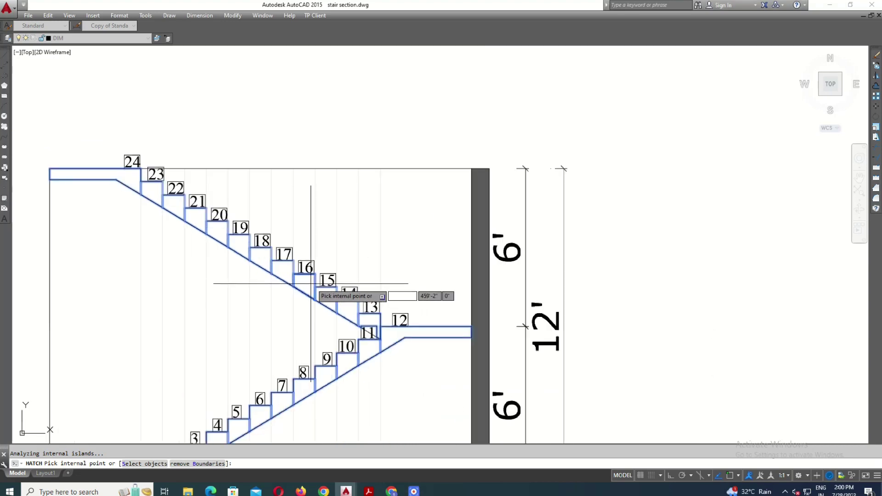
pyautogui.press('Return')
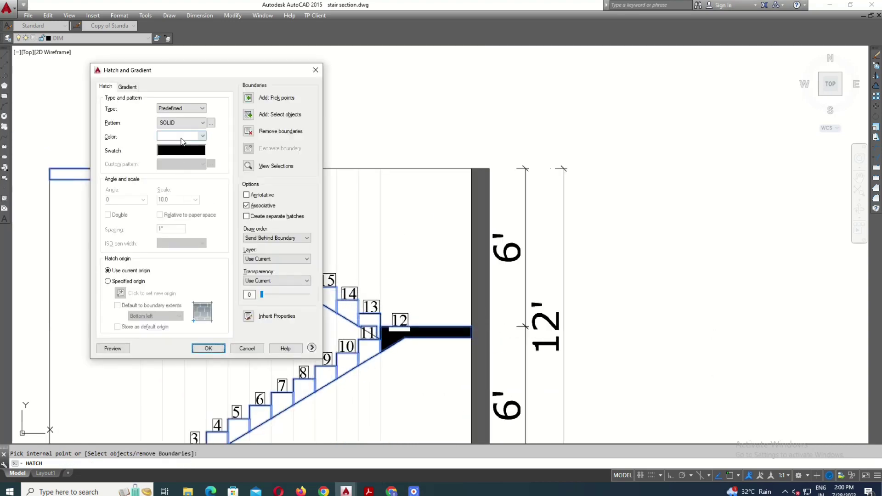
# Apply the AR-CONC pattern from Other Predefined to the picked stair areas.
pyautogui.click(181, 149)
pyautogui.click(180, 232)
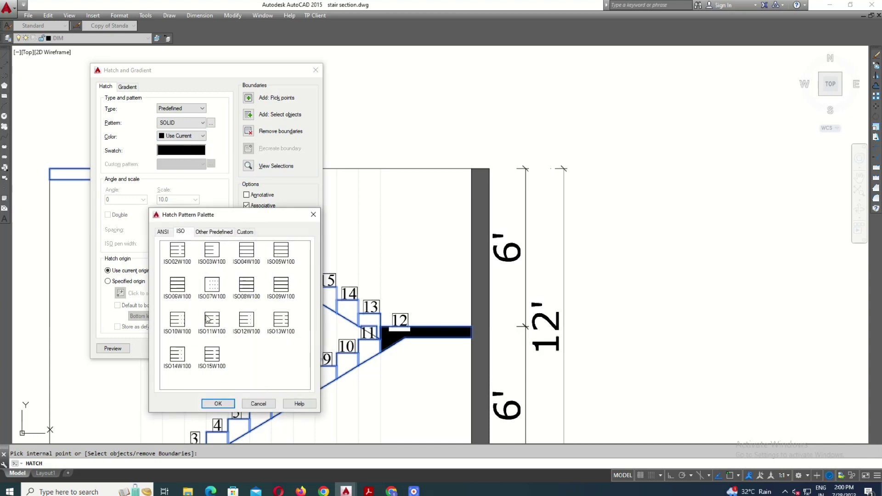
pyautogui.click(160, 233)
pyautogui.click(215, 232)
pyautogui.scroll(-1, 285, 289)
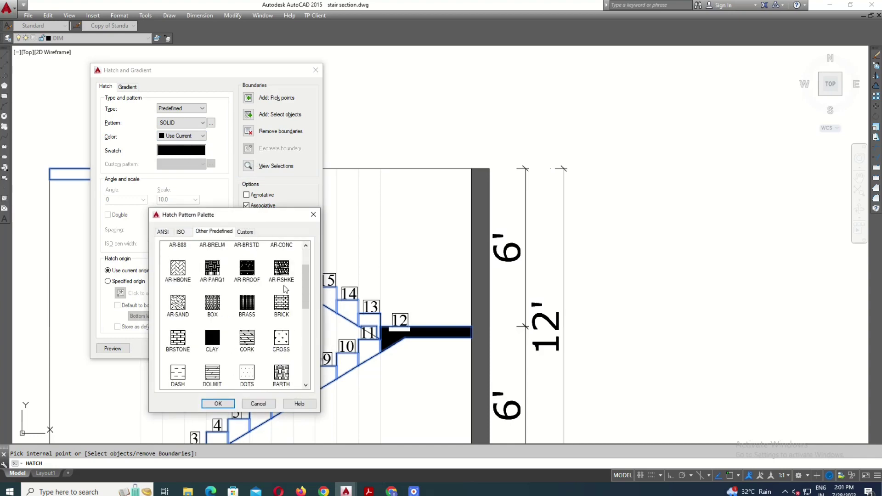
pyautogui.scroll(1, 285, 287)
pyautogui.click(219, 404)
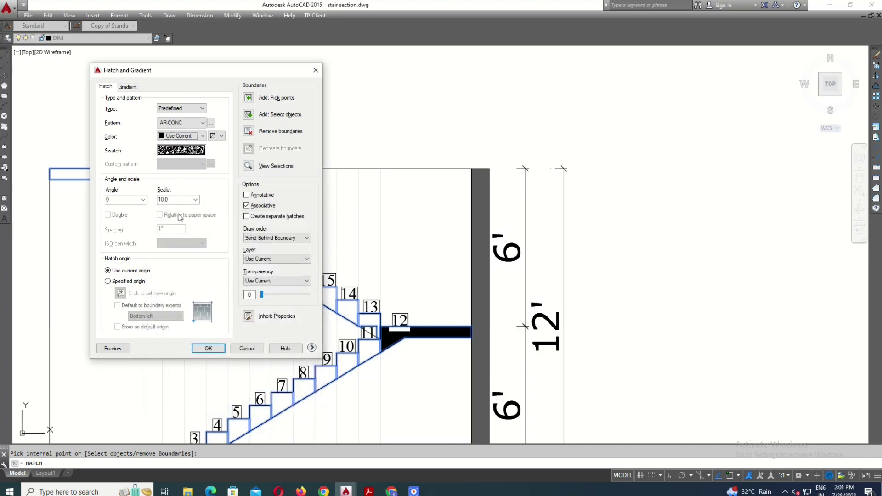
pyautogui.click(178, 199)
pyautogui.write('5')
pyautogui.press('Return')
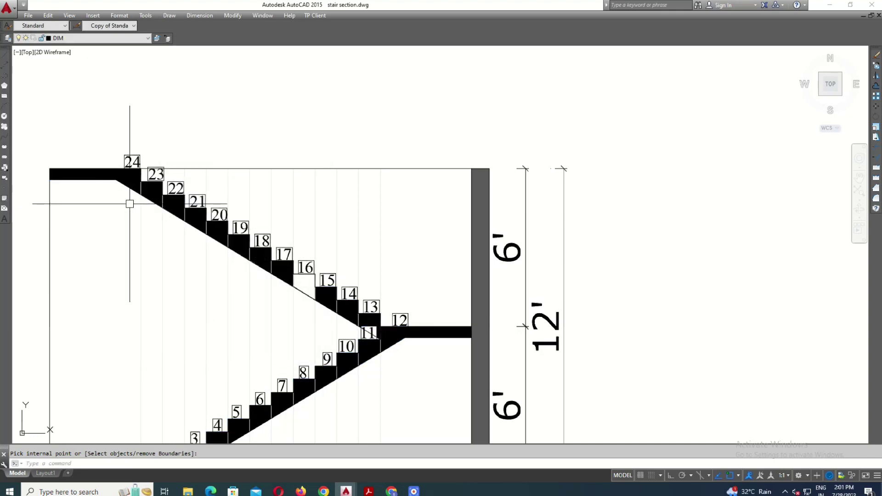
# Open Hatch Edit on the new concrete hatch and apply its settings.
pyautogui.scroll(4, 306, 291)
pyautogui.click(270, 256)
pyautogui.scroll(3, 270, 256)
pyautogui.scroll(2, 282, 268)
pyautogui.scroll(-4, 281, 268)
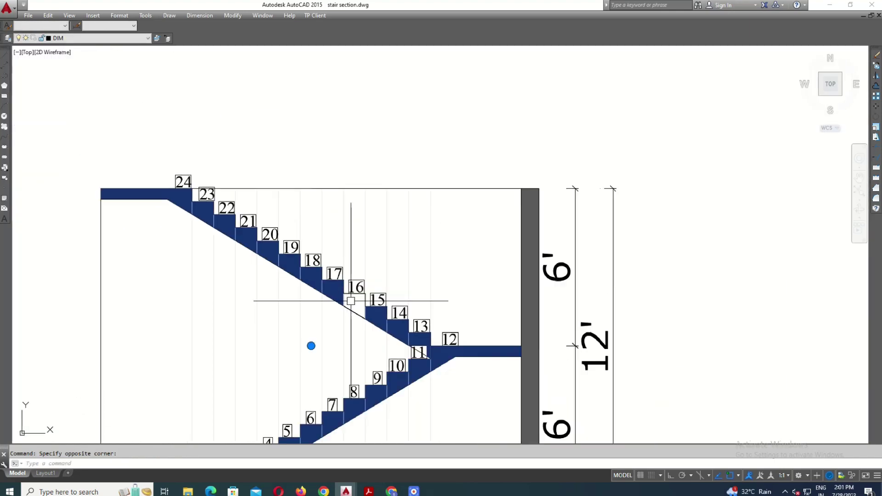
pyautogui.scroll(4, 318, 288)
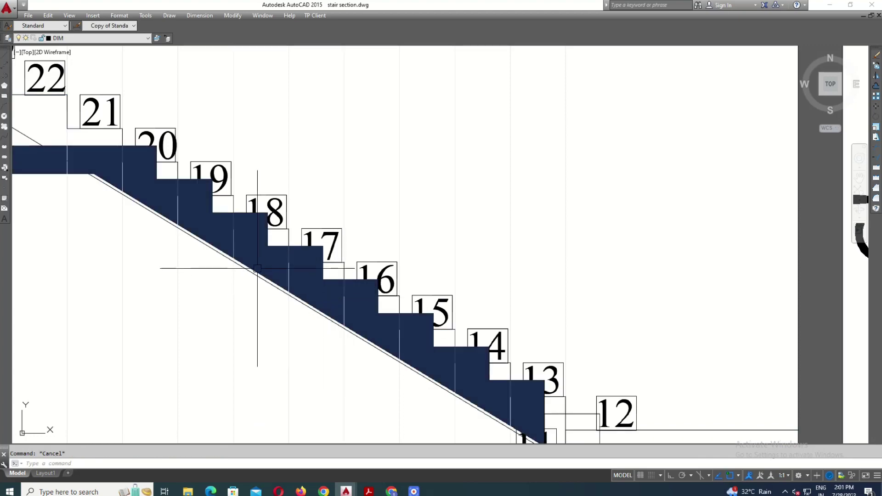
pyautogui.scroll(-3, 256, 271)
pyautogui.scroll(3, 275, 295)
pyautogui.rightClick(271, 254)
pyautogui.click(299, 280)
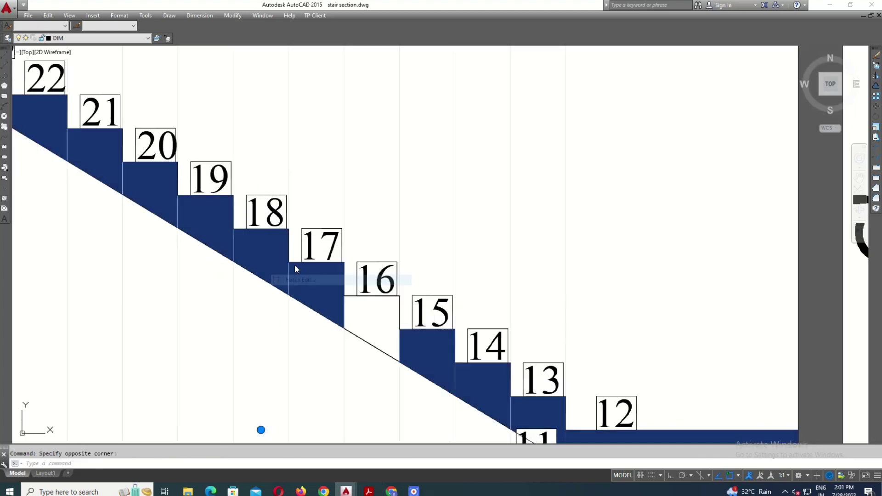
pyautogui.press('Return')
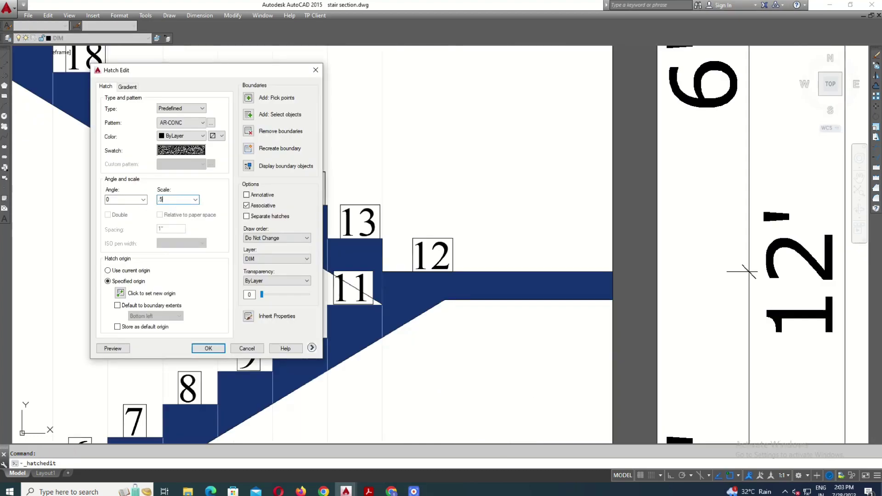
# Apply a scale of 5 to the section's concrete hatch pattern.
pyautogui.press('Return')
pyautogui.click(488, 115)
pyautogui.press('Escape')
pyautogui.scroll(-5, 507, 252)
pyautogui.scroll(4, 507, 252)
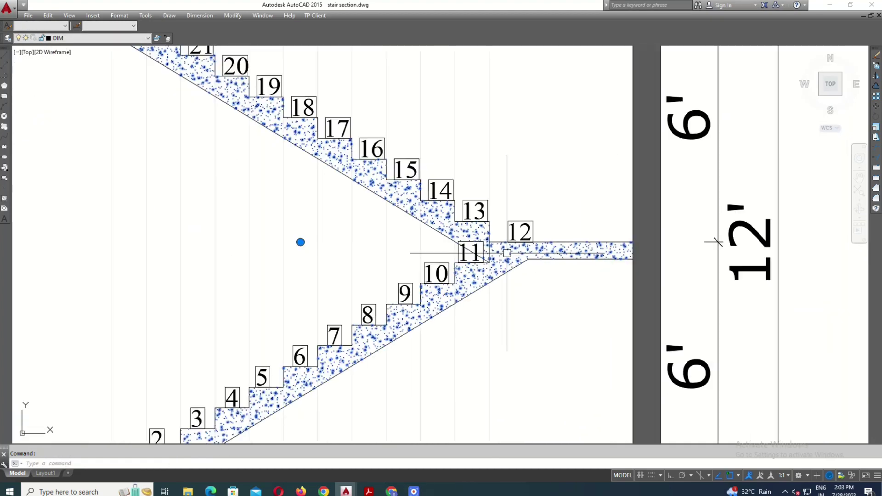
# Recolour the concrete hatch green in Hatch Edit across both stair flights.
pyautogui.rightClick(507, 253)
pyautogui.click(526, 283)
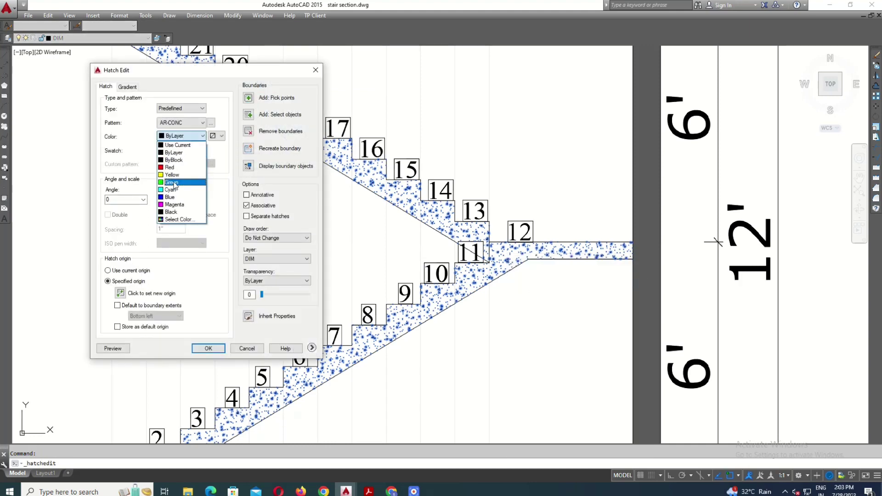
pyautogui.click(209, 348)
pyautogui.scroll(-3, 552, 299)
pyautogui.scroll(2, 552, 299)
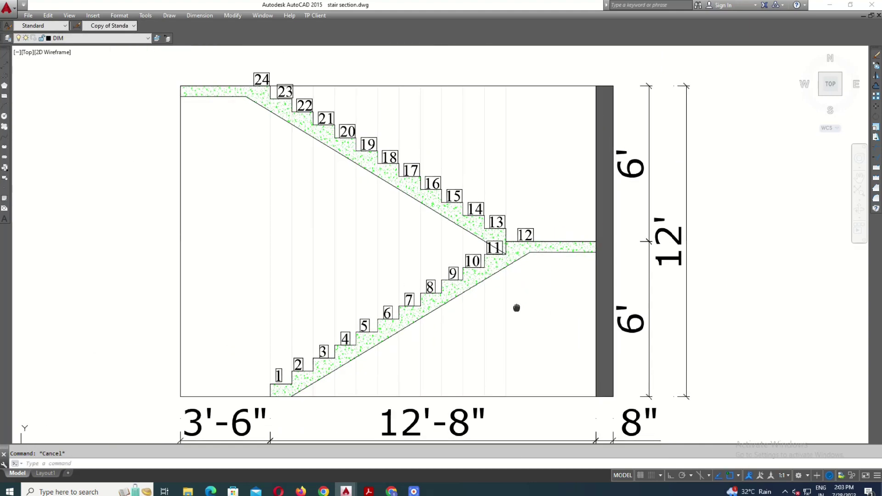
pyautogui.moveTo(517, 309)
pyautogui.mouseDown(button='middle')
pyautogui.moveTo(515, 353)
pyautogui.moveTo(513, 325)
pyautogui.mouseUp(button='middle')
pyautogui.scroll(-5, 353, 252)
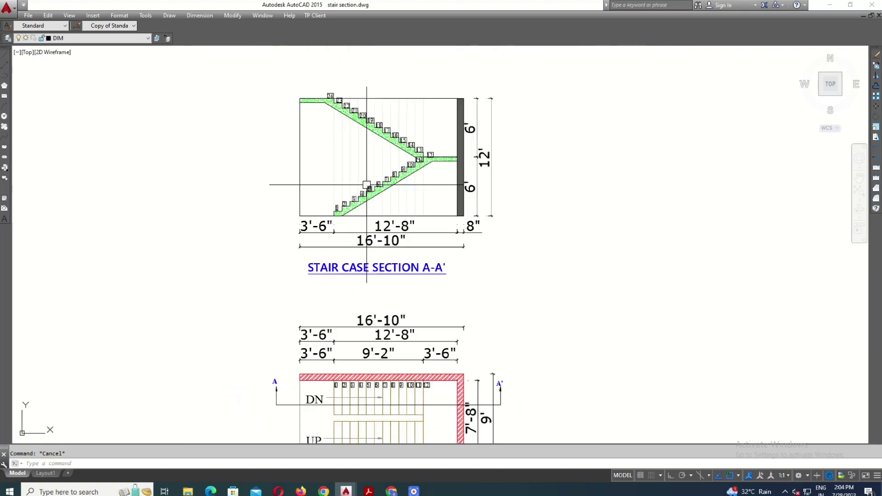
pyautogui.scroll(5, 333, 277)
pyautogui.scroll(-3, 333, 277)
# Pick an existing step-number text near step 1 to reuse as the level label.
pyautogui.scroll(3, 368, 285)
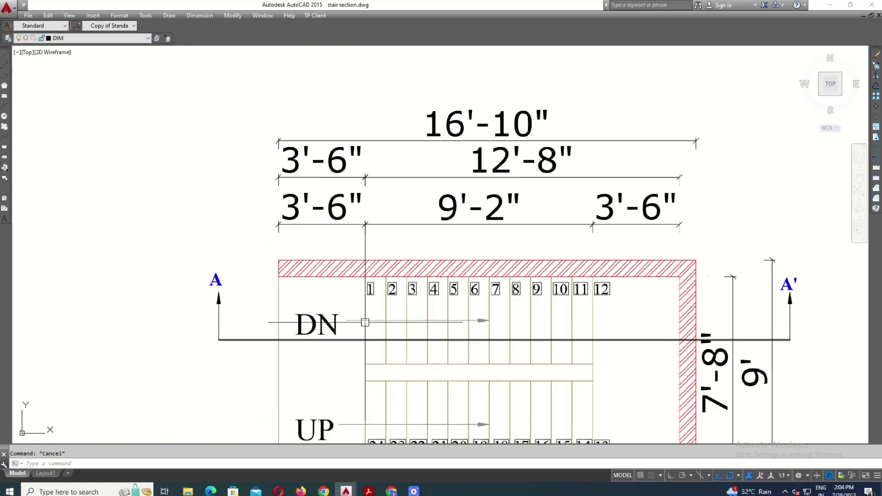
pyautogui.scroll(2, 372, 276)
pyautogui.click(372, 276)
pyautogui.scroll(-4, 374, 281)
pyautogui.scroll(3, 340, 212)
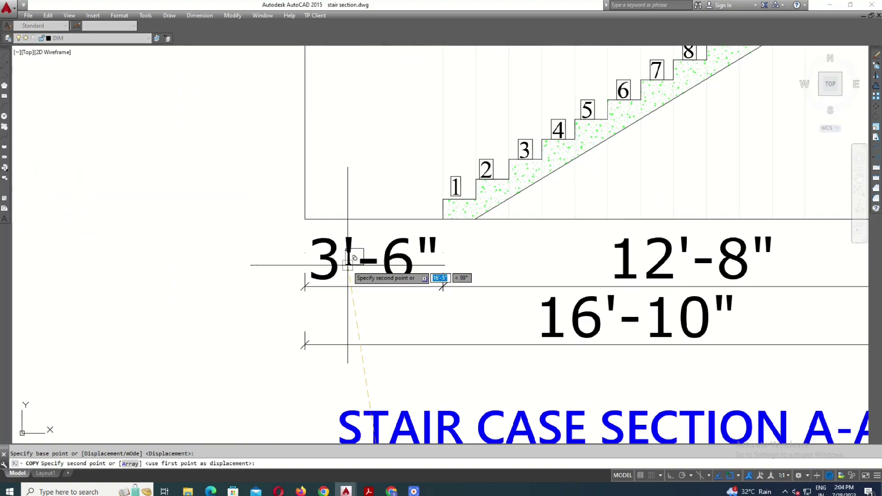
pyautogui.scroll(2, 339, 211)
# Make the text a one-line FLOOR LVL +0'0" label, height 3, in Tw Cen MT Condensed.
pyautogui.doubleClick(339, 211)
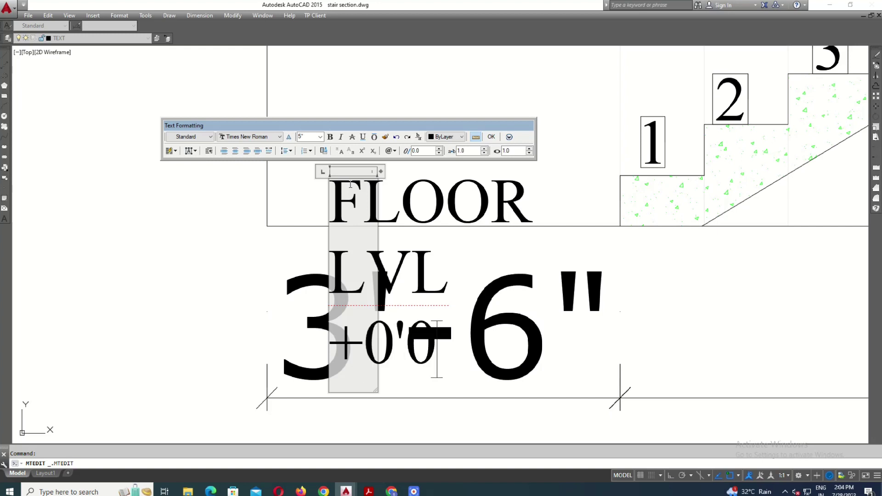
pyautogui.hotkey('ctrl', 'a')
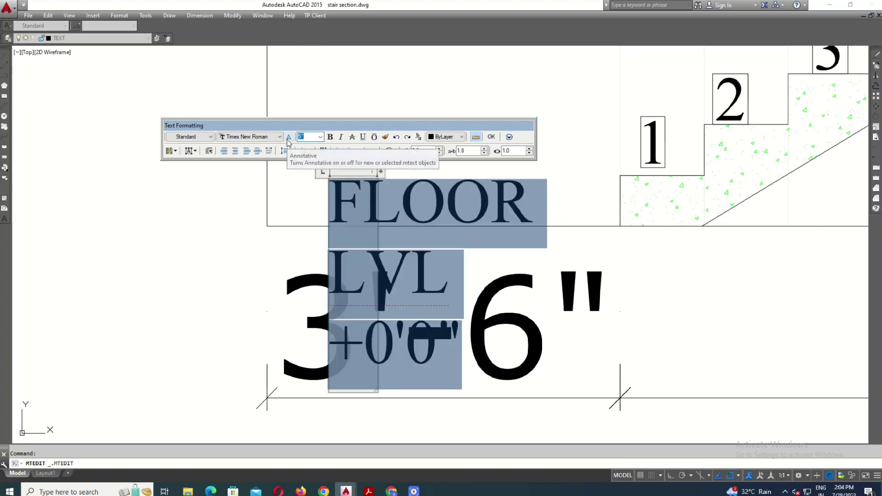
pyautogui.write('4')
pyautogui.press('Return')
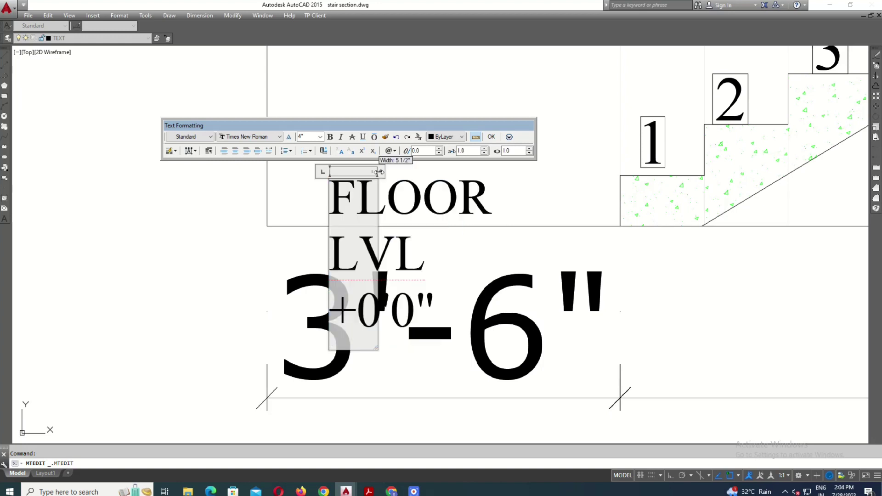
pyautogui.moveTo(380, 172); pyautogui.dragTo(754, 171)
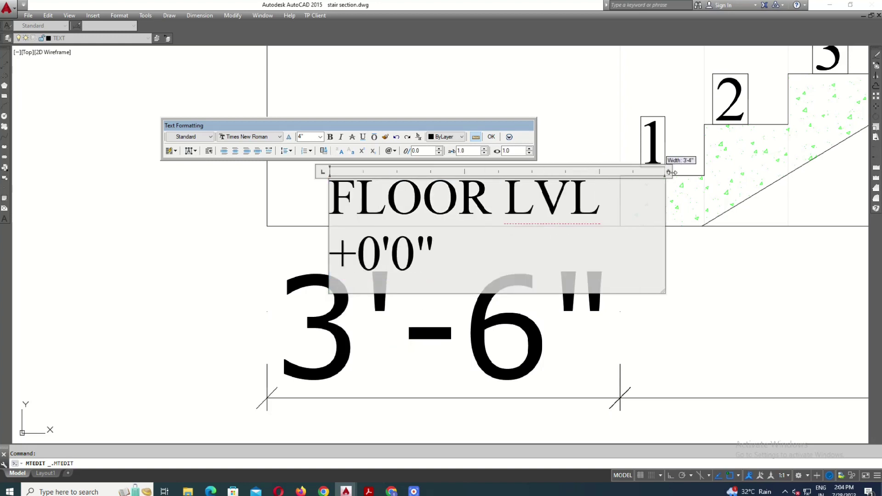
pyautogui.write('3')
pyautogui.press('Return')
pyautogui.click(278, 137)
pyautogui.click(256, 215)
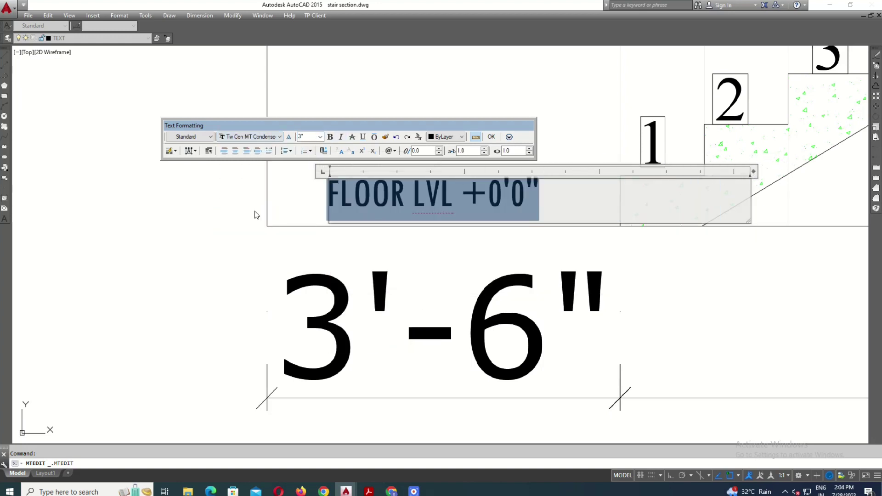
pyautogui.click(488, 248)
# Draw a rectangle frame around the FLOOR LVL label.
pyautogui.moveTo(511, 238); pyautogui.dragTo(457, 243, button='middle')
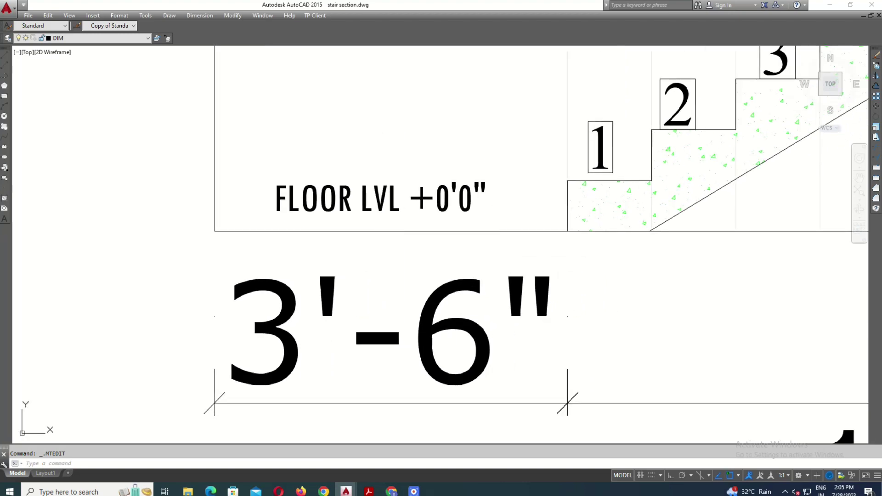
pyautogui.write('rec')
pyautogui.press('Return')
pyautogui.click(260, 166)
pyautogui.click(527, 186)
# Select the framed FLOOR LVL label and start copying it.
pyautogui.click(454, 256)
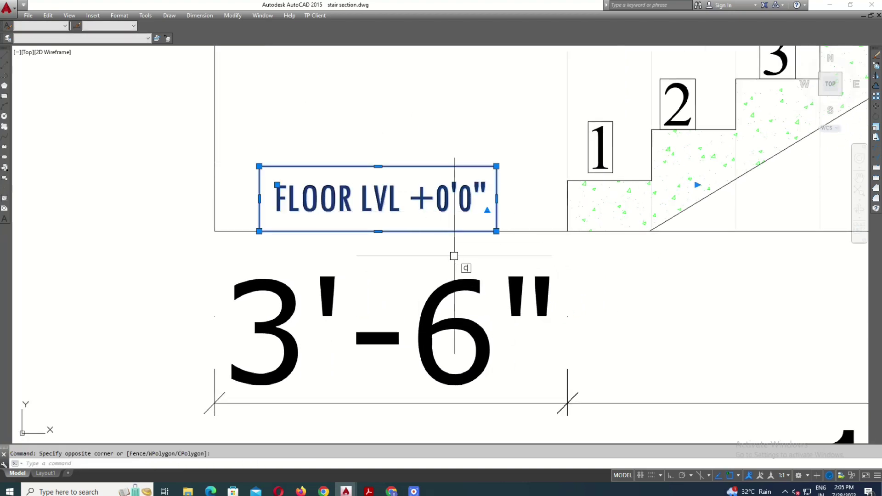
pyautogui.write('co')
pyautogui.press('Return')
# Place a copy of the framed level label at the landing level.
pyautogui.click(497, 231)
pyautogui.scroll(-5, 496, 231)
pyautogui.scroll(3, 543, 187)
pyautogui.scroll(2, 636, 230)
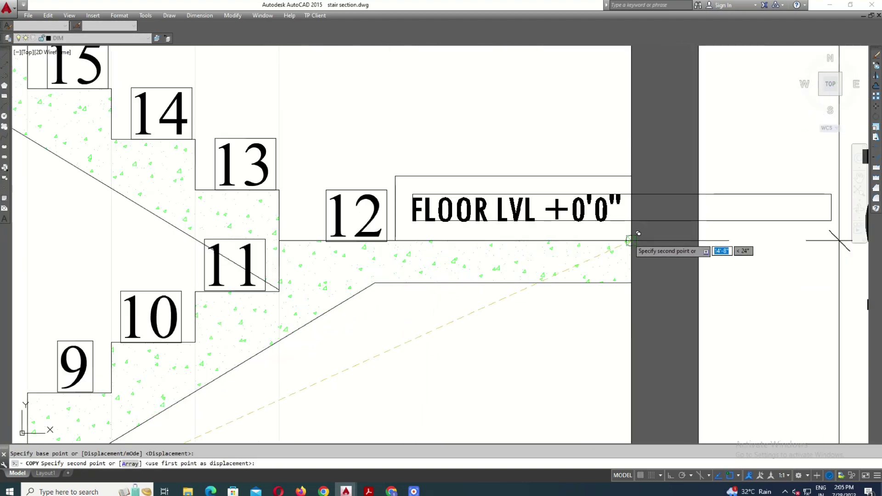
pyautogui.click(638, 233)
pyautogui.press('Return')
# Change the copied label's wording to LANDING LVL.
pyautogui.doubleClick(437, 209)
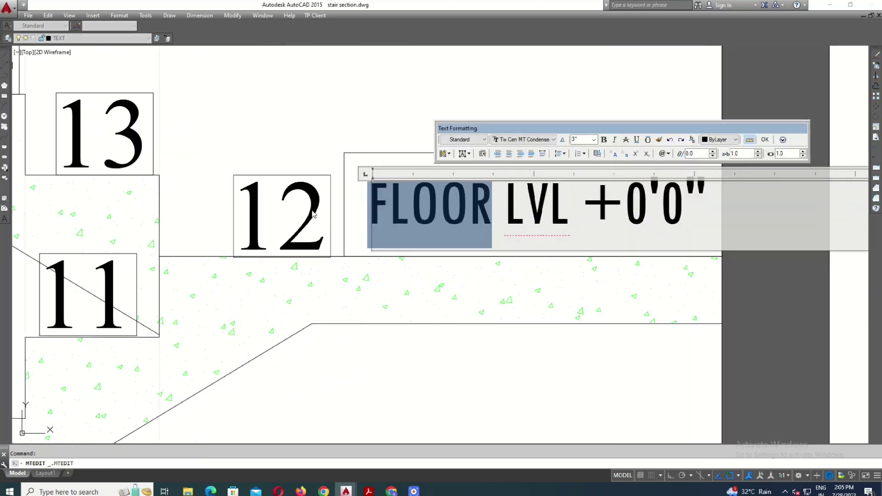
pyautogui.write('LANDING')
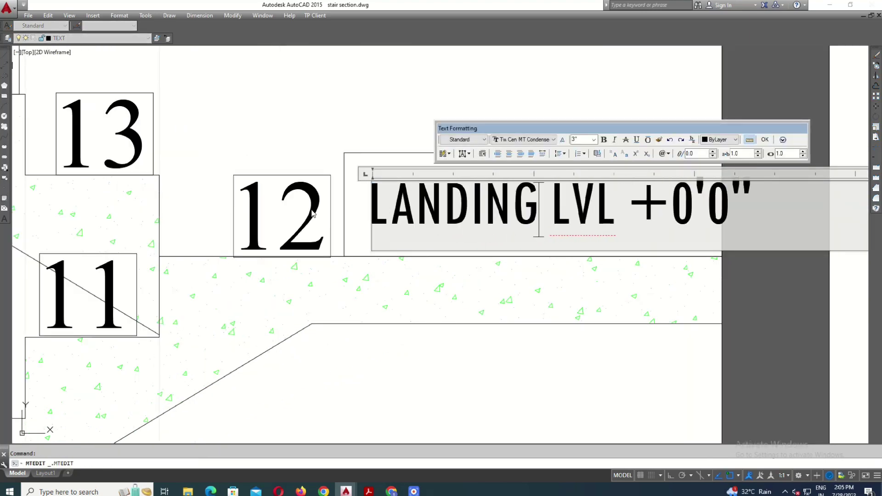
pyautogui.scroll(-3, 312, 214)
pyautogui.press('Escape')
pyautogui.scroll(3, 331, 335)
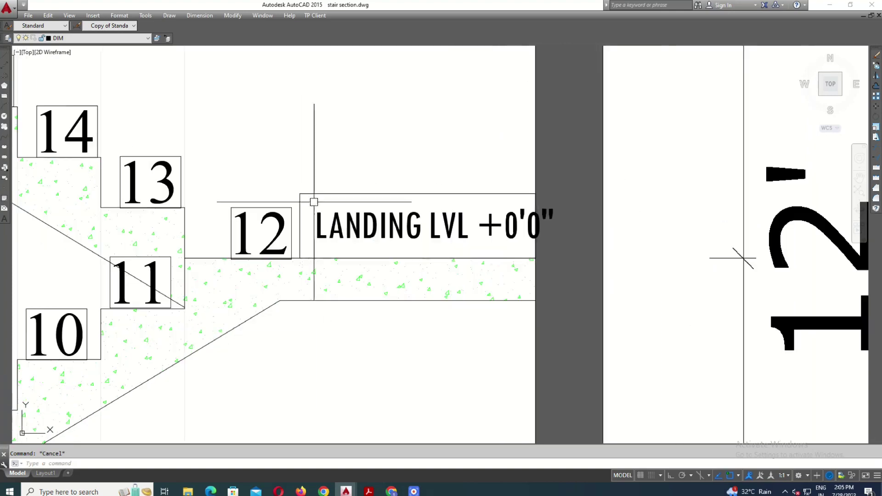
# Move the landing label so it sits beside step 12.
pyautogui.click(284, 188)
pyautogui.click(253, 241)
pyautogui.write('m')
pyautogui.press('space')
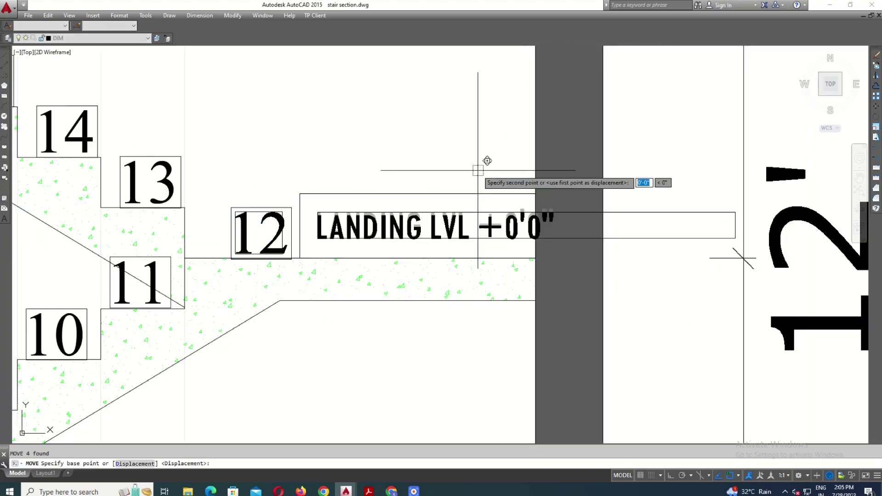
pyautogui.click(484, 158)
pyautogui.click(449, 158)
# Try stretching the landing label's right edge, undoing the first attempt.
pyautogui.scroll(2, 502, 245)
pyautogui.scroll(2, 502, 245)
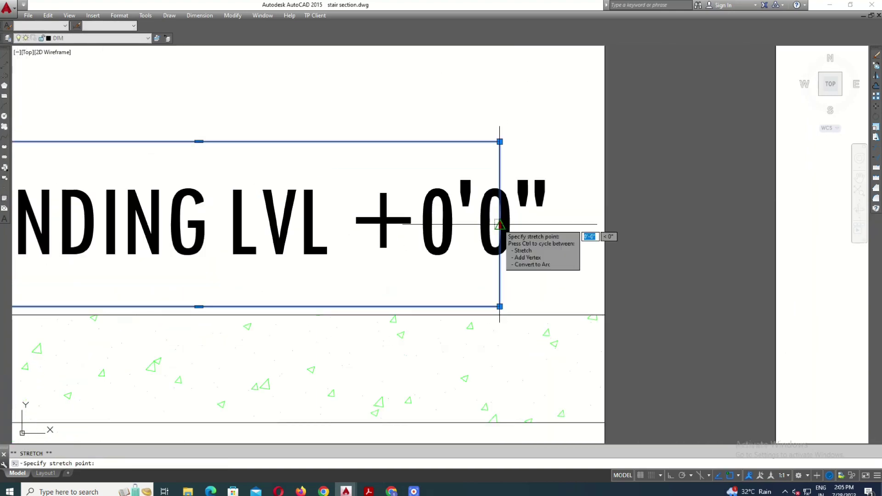
pyautogui.click(499, 236)
pyautogui.hotkey('ctrl', 'z')
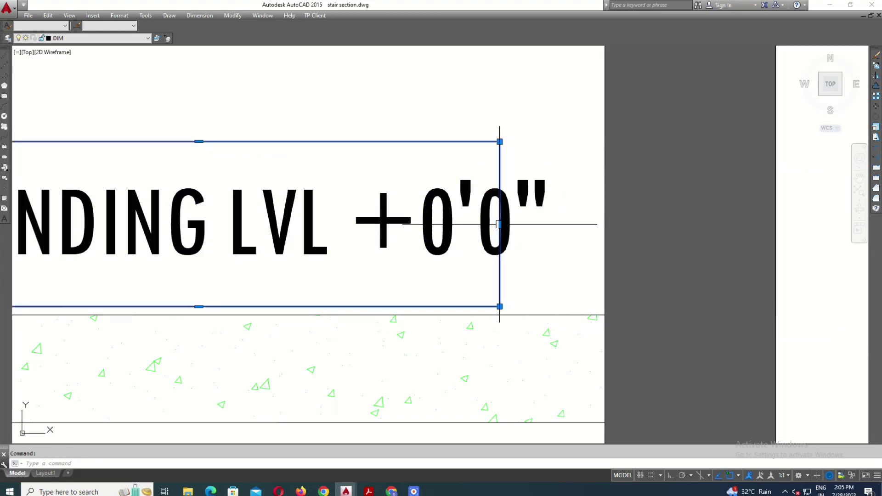
pyautogui.click(499, 225)
pyautogui.scroll(4, 563, 217)
pyautogui.scroll(-1, 508, 195)
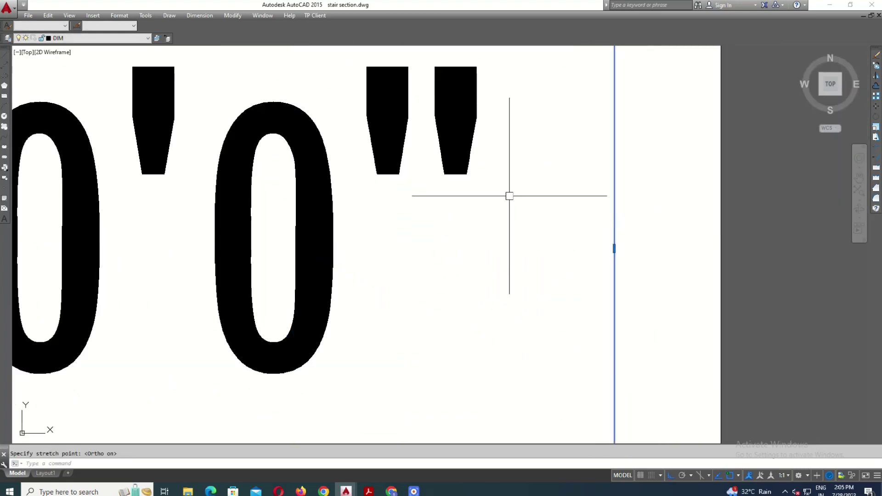
pyautogui.scroll(-3, 479, 196)
# Change the landing label's value to +6'0".
pyautogui.press('Escape')
pyautogui.doubleClick(491, 223)
pyautogui.write('6')
pyautogui.press('Escape')
pyautogui.scroll(-3, 683, 262)
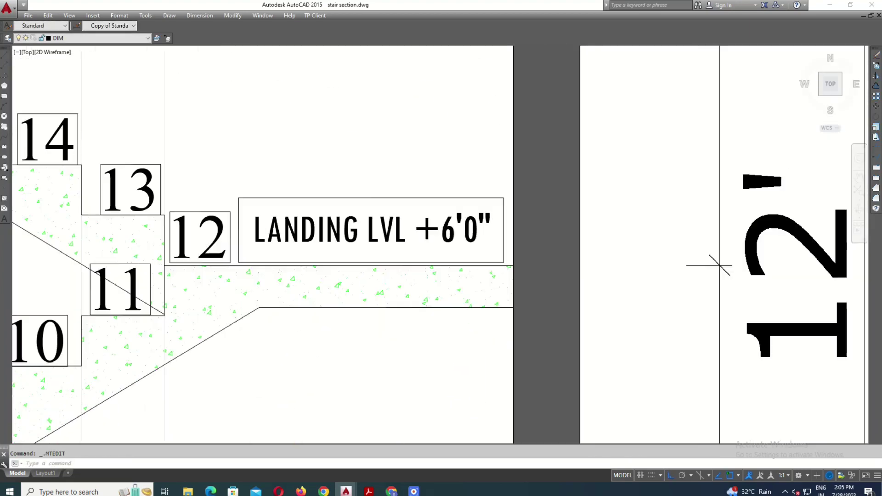
pyautogui.scroll(-2, 488, 227)
# Start a linear dimension at the landing, then cancel it unfinished.
pyautogui.write('li')
pyautogui.press('Return')
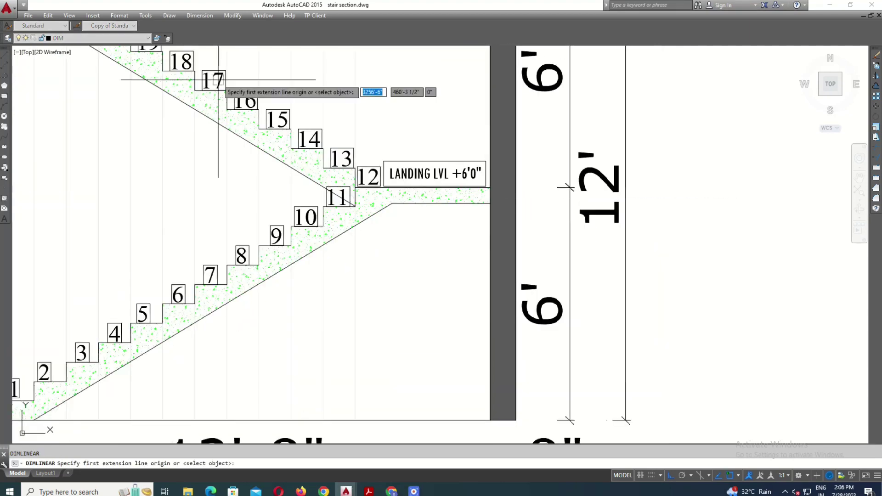
pyautogui.scroll(5, 419, 195)
pyautogui.click(434, 114)
pyautogui.scroll(-5, 433, 115)
pyautogui.click(433, 337)
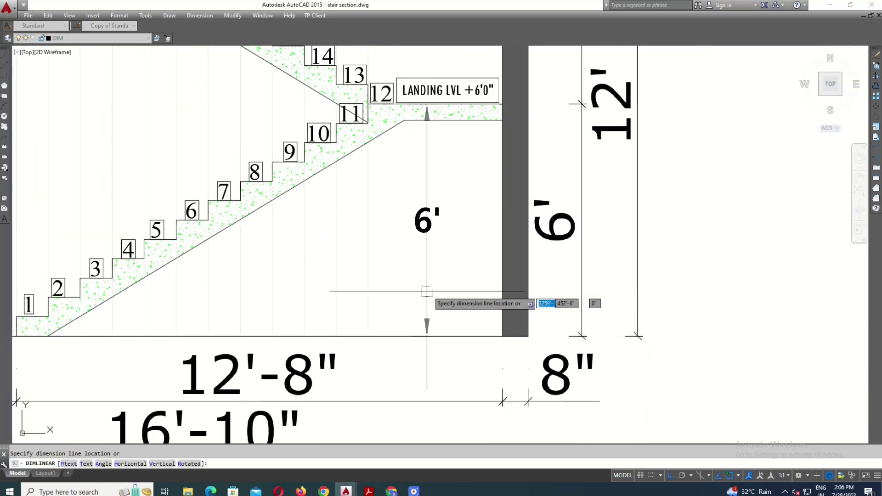
pyautogui.press('Escape')
# Shrink the LANDING LVL +6'0" text box to fit and colour the text red.
pyautogui.scroll(3, 626, 161)
pyautogui.scroll(2, 723, 177)
pyautogui.doubleClick(483, 147)
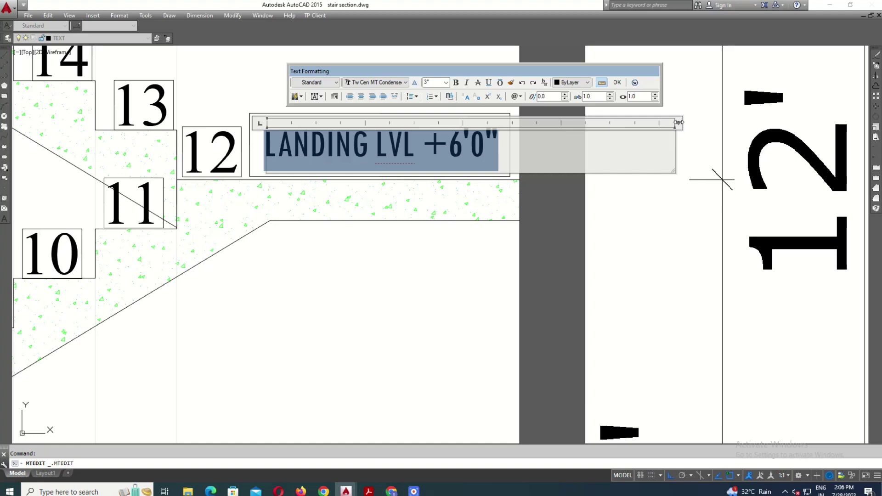
pyautogui.moveTo(679, 123); pyautogui.dragTo(512, 125)
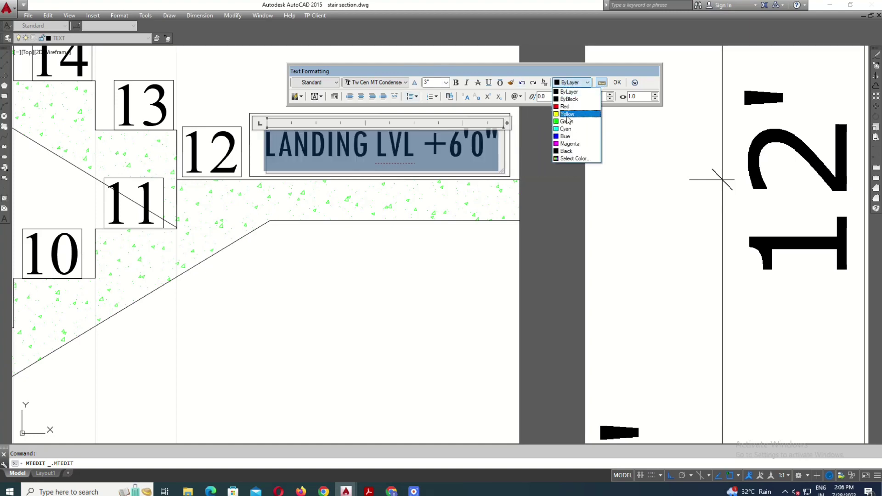
pyautogui.click(486, 193)
pyautogui.scroll(-5, 486, 193)
pyautogui.scroll(4, 464, 210)
pyautogui.click(464, 210)
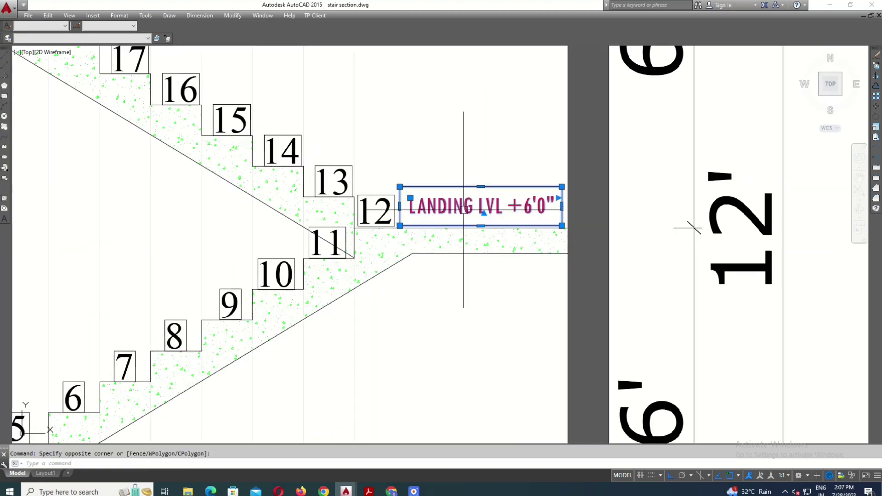
# Copy the red landing label up to the slab level beside step 24.
pyautogui.press('c')
pyautogui.press('o')
pyautogui.press('Return')
pyautogui.click(579, 246)
pyautogui.scroll(-5, 579, 246)
pyautogui.scroll(5, 506, 207)
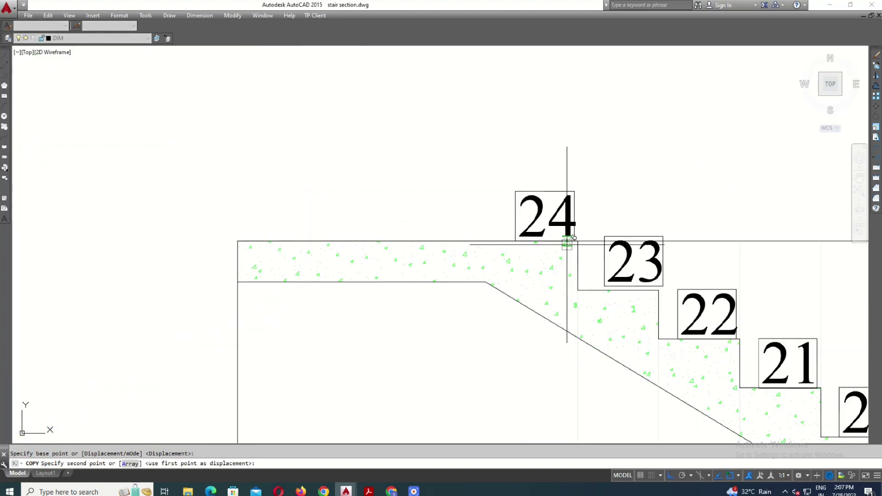
pyautogui.click(464, 160)
pyautogui.press('Escape')
pyautogui.click(479, 131)
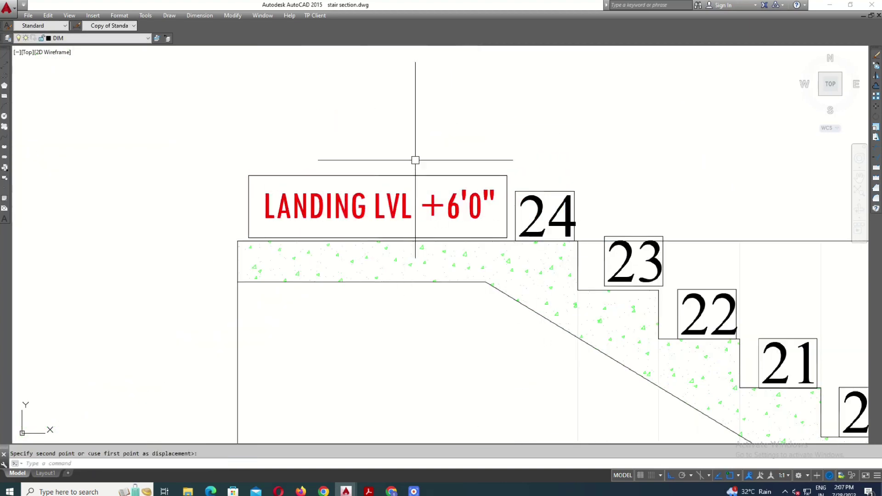
# Reword the copied label to SLAB LVL +12'0".
pyautogui.click(414, 157)
pyautogui.scroll(2, 453, 216)
pyautogui.doubleClick(454, 216)
pyautogui.moveTo(348, 195); pyautogui.dragTo(184, 206)
pyautogui.write('SLAB LVL +12\'0"')
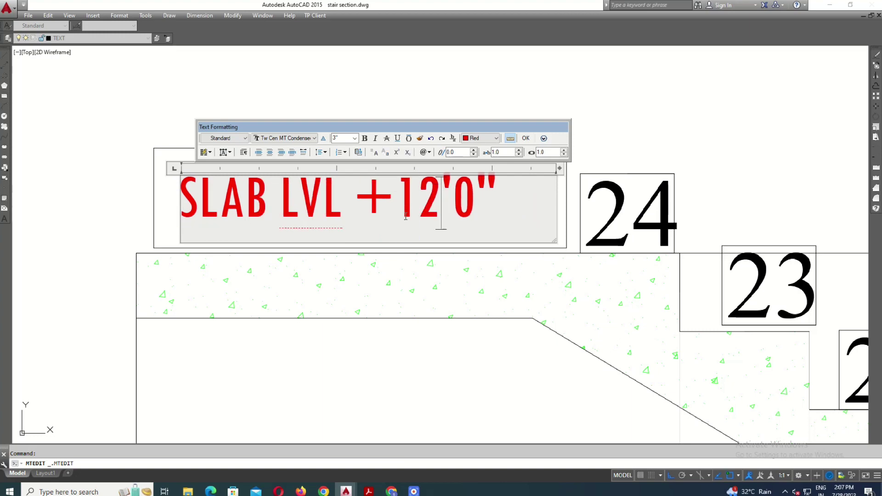
pyautogui.hotkey('ctrl', 'Return')
pyautogui.scroll(-5, 295, 164)
pyautogui.scroll(-2, 289, 178)
pyautogui.scroll(1, 296, 130)
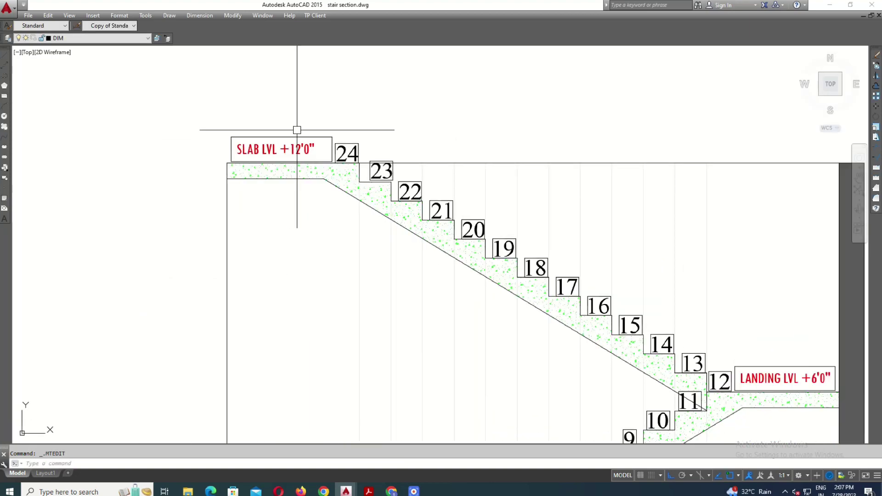
# Add a 12' linear dimension from slab to floor on the left of the section.
pyautogui.write('dli')
pyautogui.press('Return')
pyautogui.scroll(3, 310, 130)
pyautogui.click(309, 130)
pyautogui.scroll(-3, 309, 130)
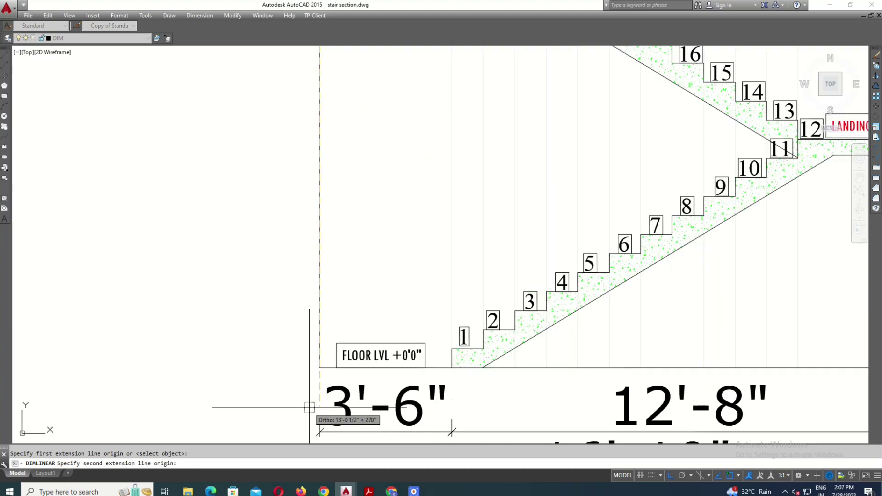
pyautogui.click(320, 368)
pyautogui.click(262, 322)
pyautogui.scroll(-4, 280, 361)
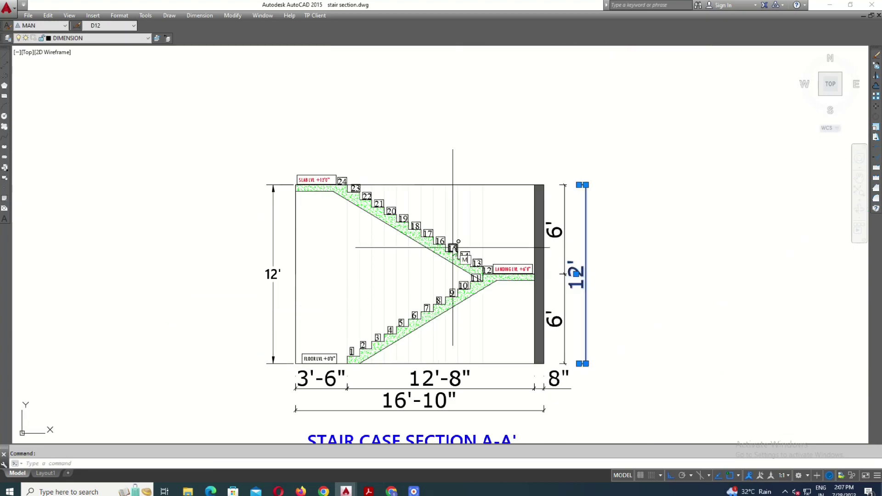
# Start matching properties from the right 12' dimension, then cancel.
pyautogui.write('ma')
pyautogui.press('Return')
pyautogui.press('Escape')
pyautogui.scroll(-2, 273, 189)
# Colour the FLOOR LVL +0'0" text red to match the landing and slab labels.
pyautogui.scroll(3, 354, 216)
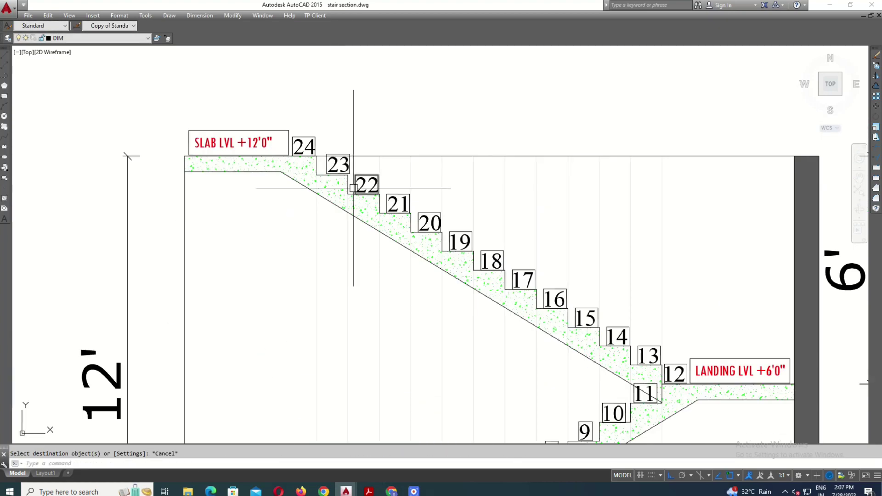
pyautogui.scroll(-2, 404, 60)
pyautogui.scroll(1, 289, 359)
pyautogui.moveTo(289, 359); pyautogui.dragTo(289, 379, button='middle')
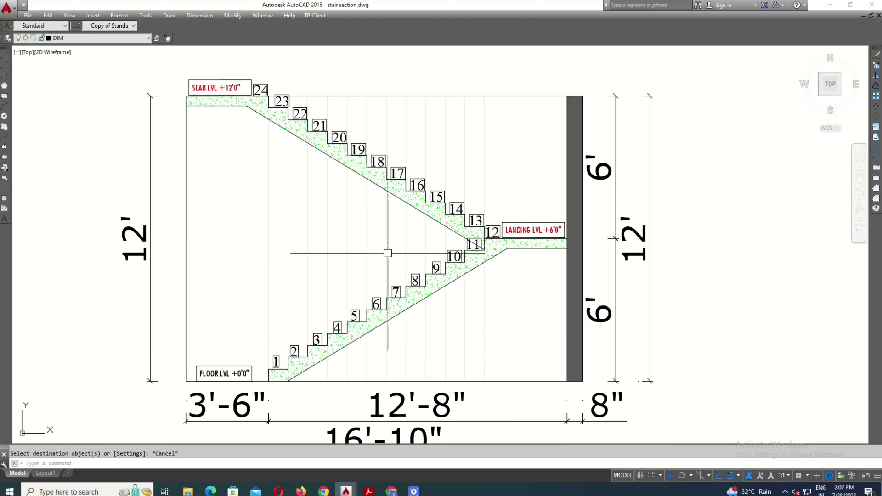
pyautogui.scroll(4, 216, 438)
pyautogui.doubleClick(285, 280)
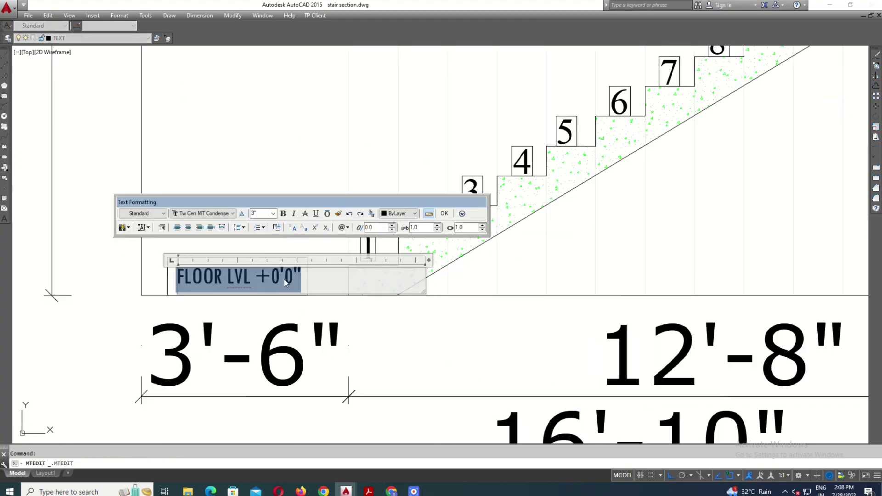
pyautogui.click(393, 248)
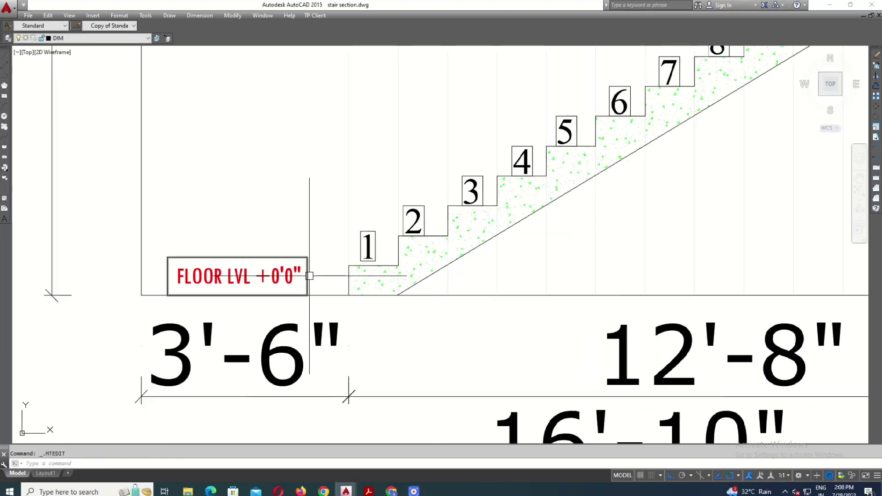
pyautogui.press('Escape')
# Begin a selection window over the design-detail table.
pyautogui.scroll(-4, 309, 276)
pyautogui.scroll(-3, 322, 230)
pyautogui.scroll(3, 368, 207)
pyautogui.scroll(-2, 370, 198)
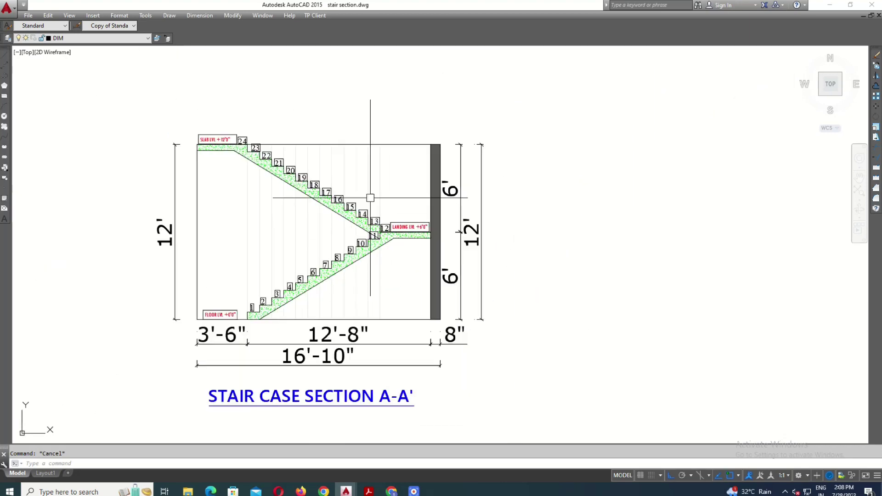
pyautogui.moveTo(348, 399); pyautogui.dragTo(348, 312, button='middle')
pyautogui.scroll(-4, 304, 137)
# Move the design-detail table so it sits below the stair plan.
pyautogui.scroll(2, 224, 254)
pyautogui.click(122, 243)
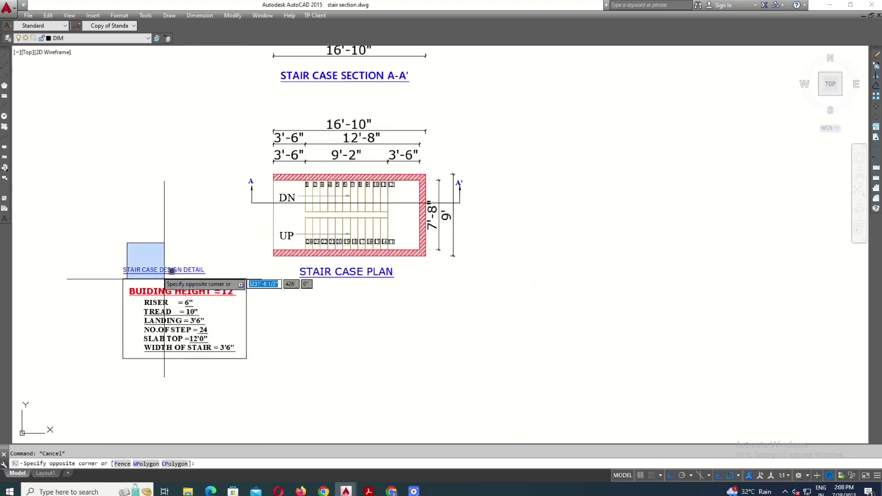
pyautogui.press('Escape')
pyautogui.click(179, 315)
pyautogui.write('m')
pyautogui.press('Return')
pyautogui.click(254, 366)
pyautogui.scroll(-2, 442, 407)
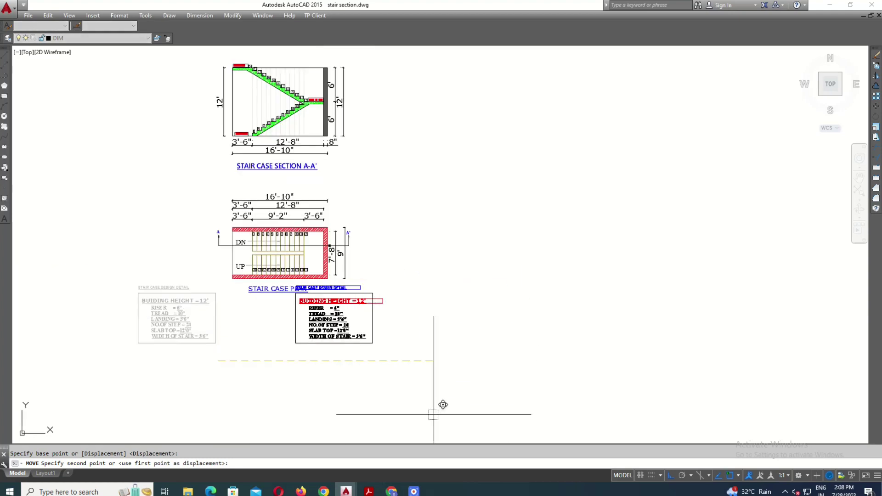
pyautogui.click(325, 373)
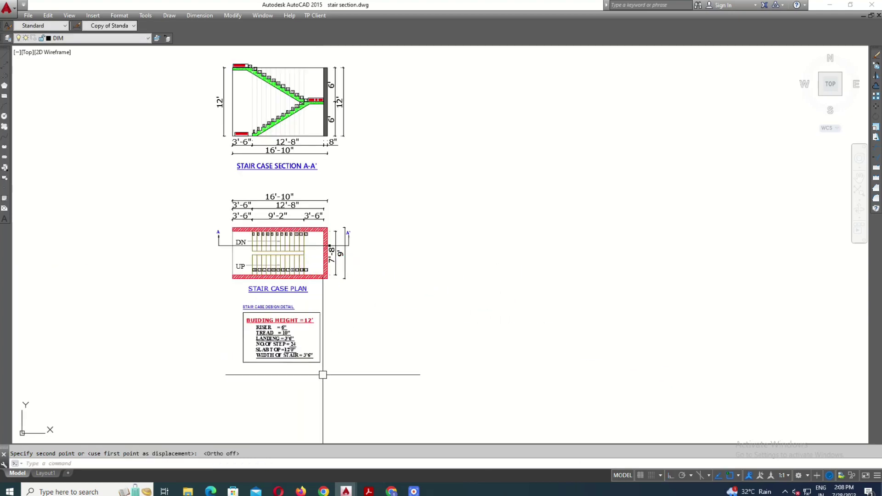
pyautogui.press('Escape')
# Draw a border rectangle enclosing the section and plan drawings.
pyautogui.scroll(4, 317, 349)
pyautogui.write('rec')
pyautogui.press('Return')
pyautogui.scroll(-2, 340, 340)
pyautogui.scroll(-2, 258, 257)
pyautogui.click(213, 73)
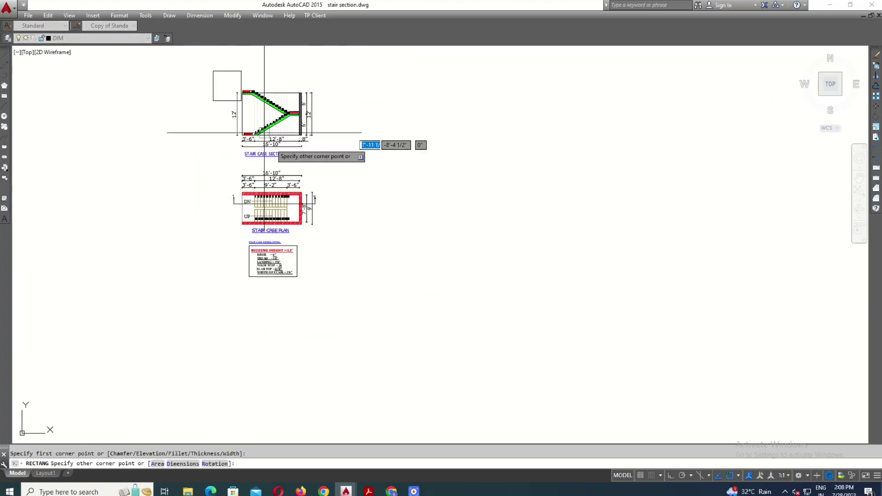
pyautogui.scroll(1, 294, 278)
pyautogui.click(325, 283)
pyautogui.press('Escape')
# Offset the border outward to add the third, outermost green rectangle.
pyautogui.scroll(4, 293, 278)
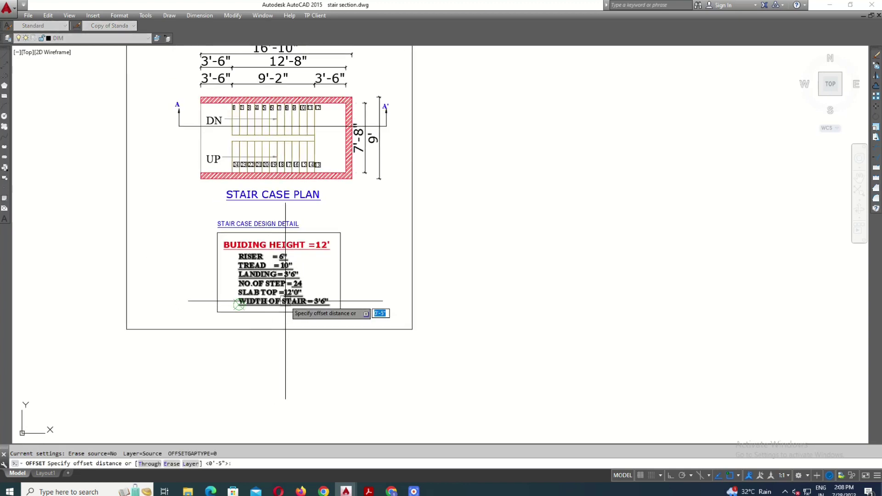
pyautogui.click(299, 335)
pyautogui.click(322, 351)
pyautogui.press('Escape')
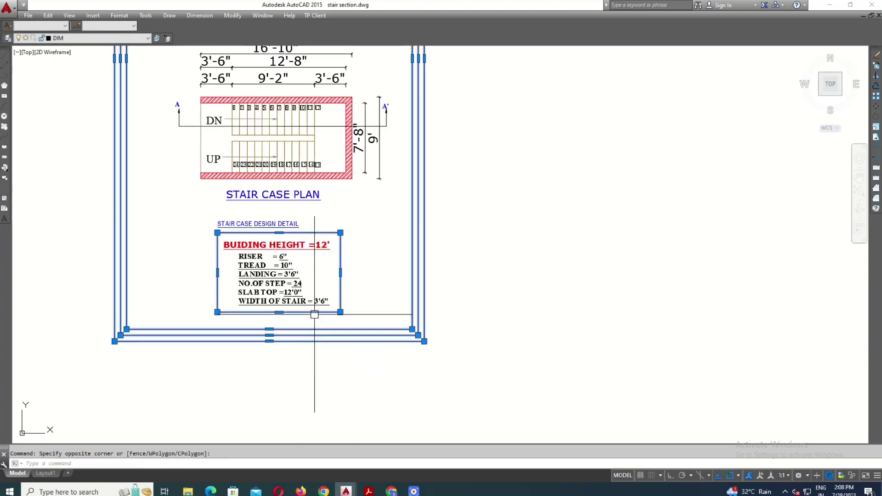
# Select the border rectangles, check the layer list, and cancel to keep the DIM layer.
pyautogui.click(197, 149)
pyautogui.click(101, 38)
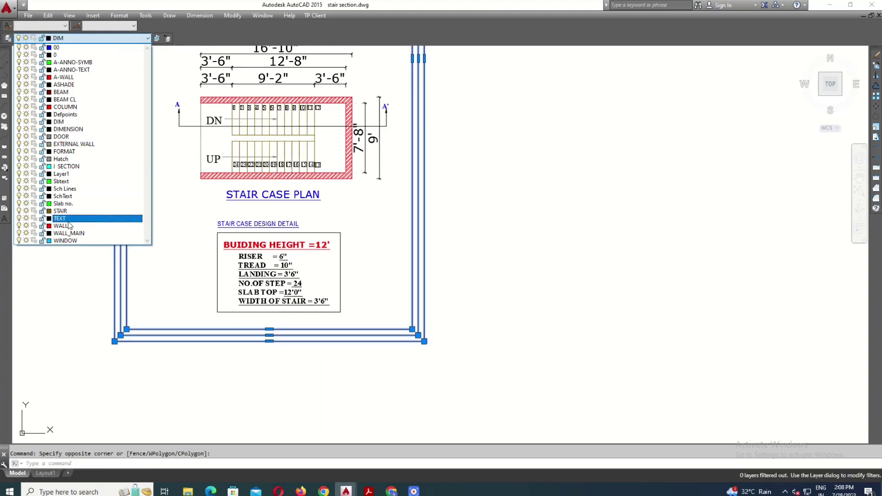
pyautogui.press('Escape')
pyautogui.scroll(-3, 404, 351)
pyautogui.scroll(-3, 453, 206)
pyautogui.scroll(5, 437, 193)
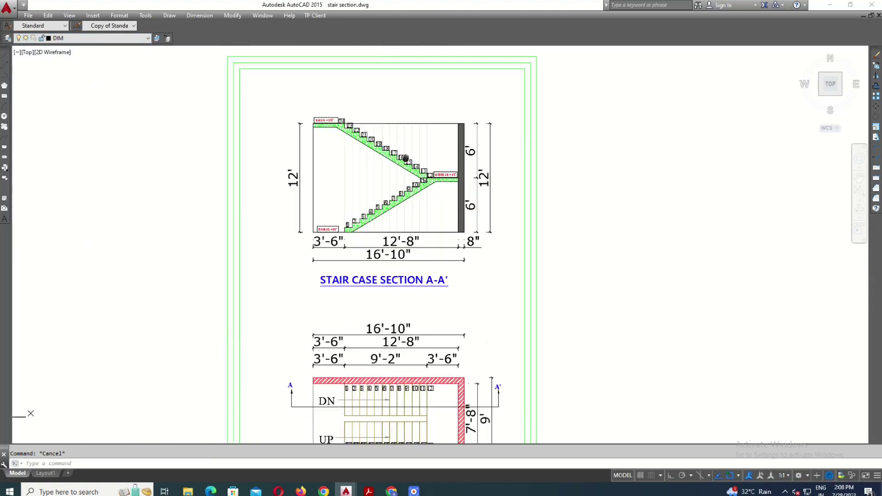
pyautogui.moveTo(406, 158); pyautogui.dragTo(344, 122, button='middle')
pyautogui.scroll(4, 319, 199)
pyautogui.scroll(-2, 347, 225)
pyautogui.moveTo(400, 262)
pyautogui.mouseDown(button='middle')
pyautogui.moveTo(415, 215)
pyautogui.moveTo(414, 172)
pyautogui.mouseUp(button='middle')
pyautogui.moveTo(436, 342)
pyautogui.mouseDown(button='middle')
pyautogui.moveTo(432, 254)
pyautogui.moveTo(402, 196)
pyautogui.mouseUp(button='middle')
pyautogui.scroll(-2, 389, 228)
pyautogui.scroll(2, 431, 227)
pyautogui.scroll(1, 432, 258)
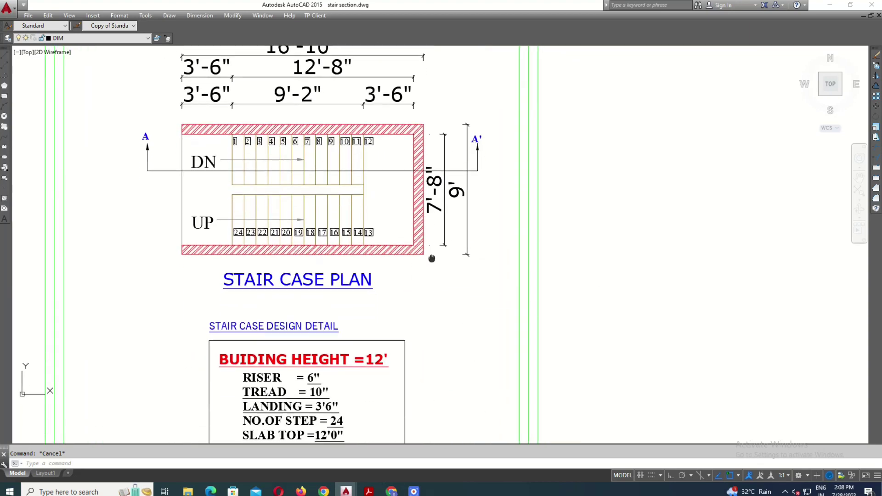
pyautogui.moveTo(432, 259)
pyautogui.mouseDown(button='middle')
pyautogui.moveTo(381, 332)
pyautogui.moveTo(416, 303)
pyautogui.mouseUp(button='middle')
pyautogui.scroll(-2, 395, 318)
pyautogui.scroll(-2, 416, 303)
pyautogui.scroll(3, 359, 183)
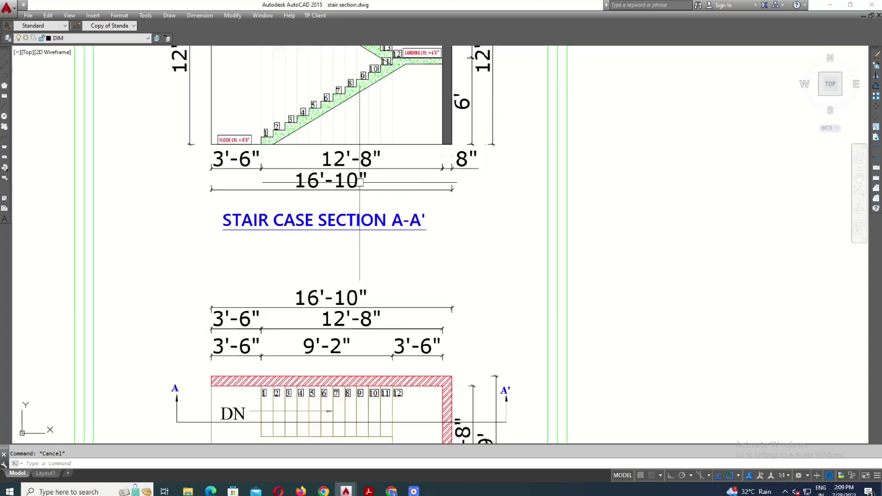
pyautogui.moveTo(360, 183); pyautogui.dragTo(360, 256, button='middle')
pyautogui.scroll(-2, 430, 257)
pyautogui.moveTo(430, 257); pyautogui.dragTo(420, 222, button='middle')
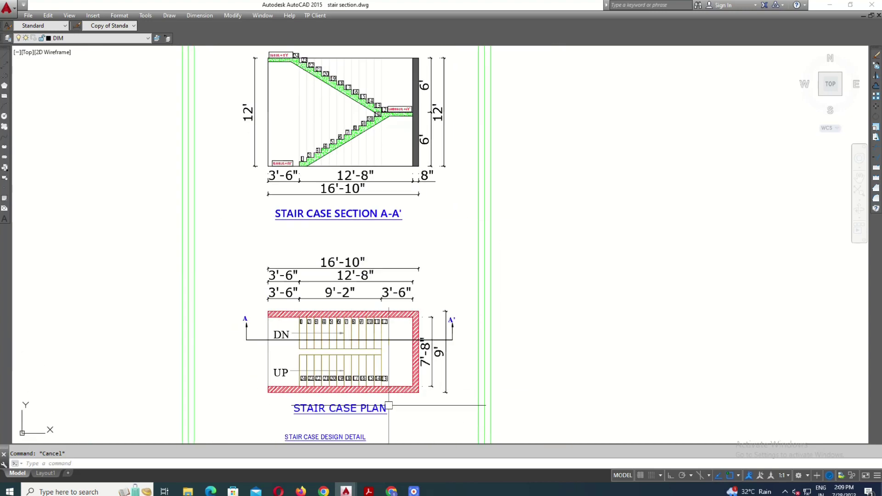
pyautogui.scroll(-1, 389, 406)
pyautogui.scroll(1, 570, 423)
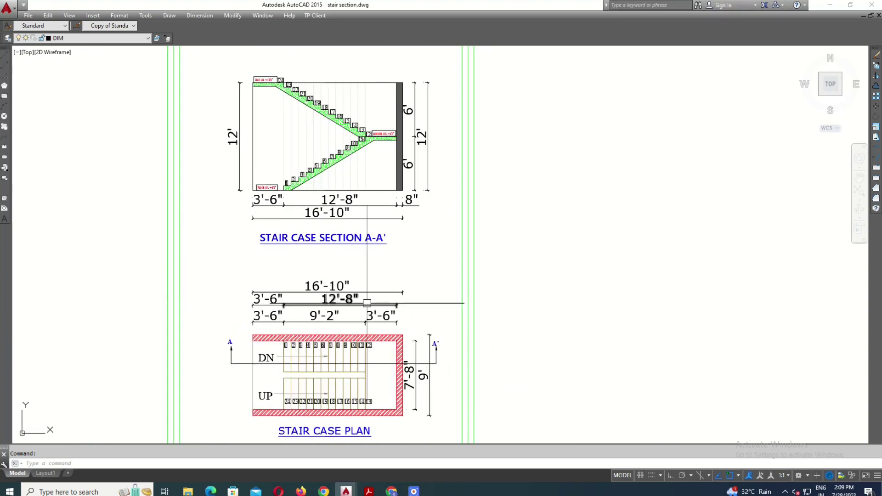
pyautogui.moveTo(367, 303); pyautogui.dragTo(367, 234, button='middle')
pyautogui.scroll(-2, 359, 321)
pyautogui.scroll(4, 304, 351)
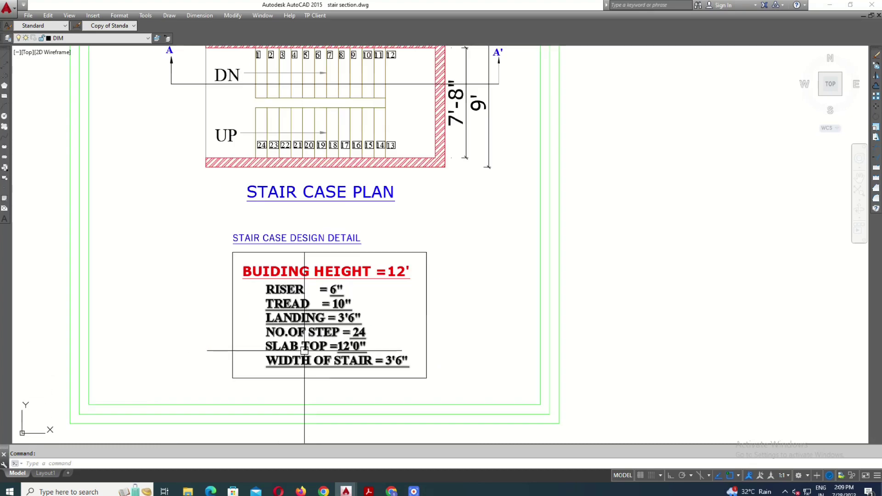
pyautogui.scroll(1, 308, 368)
pyautogui.scroll(-5, 325, 360)
pyautogui.scroll(7, 255, 148)
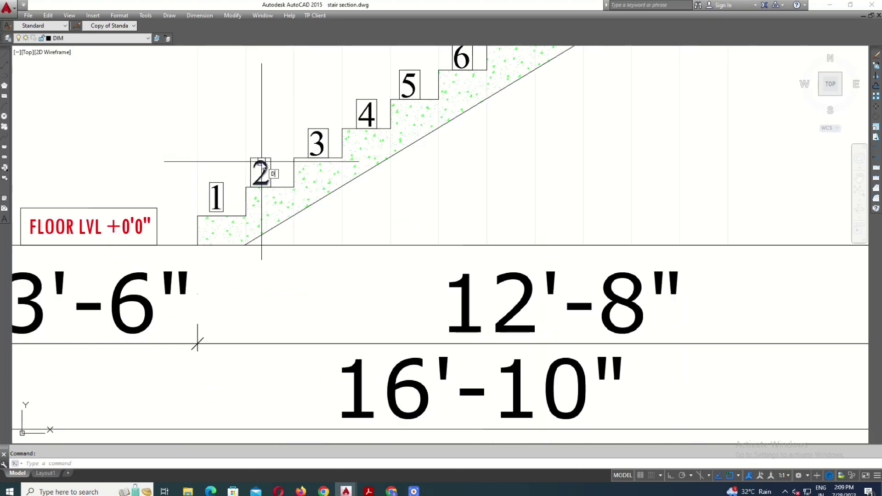
# Add a 6" linear dimension to one riser of the lower flight.
pyautogui.write('li')
pyautogui.press('Return')
pyautogui.scroll(4, 261, 161)
pyautogui.click(305, 173)
pyautogui.click(309, 246)
pyautogui.scroll(-4, 309, 230)
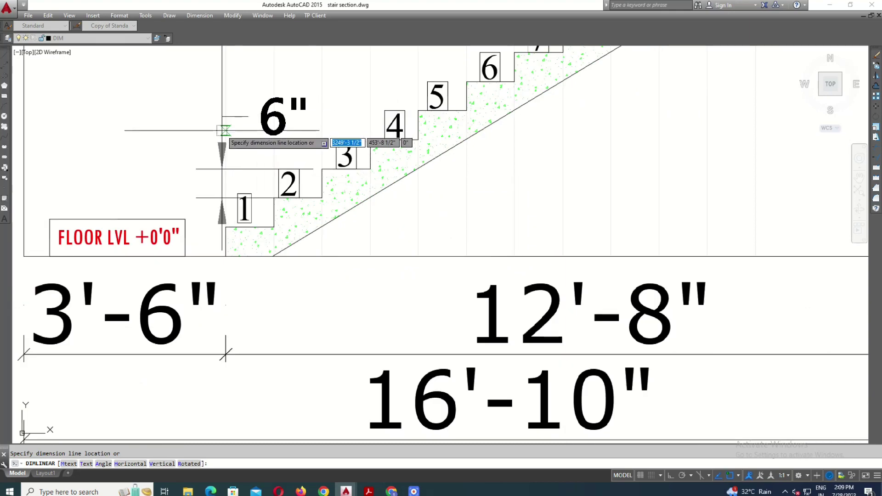
# Add a 10" linear dimension to a tread, placed above the lower-flight steps.
pyautogui.moveTo(348, 115); pyautogui.dragTo(354, 230, button='middle')
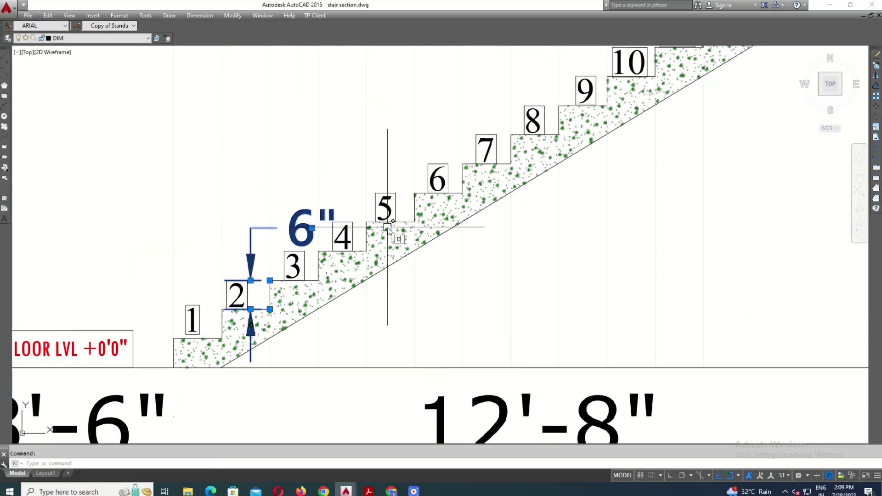
pyautogui.press('Return')
pyautogui.scroll(3, 387, 228)
pyautogui.click(320, 229)
pyautogui.click(397, 183)
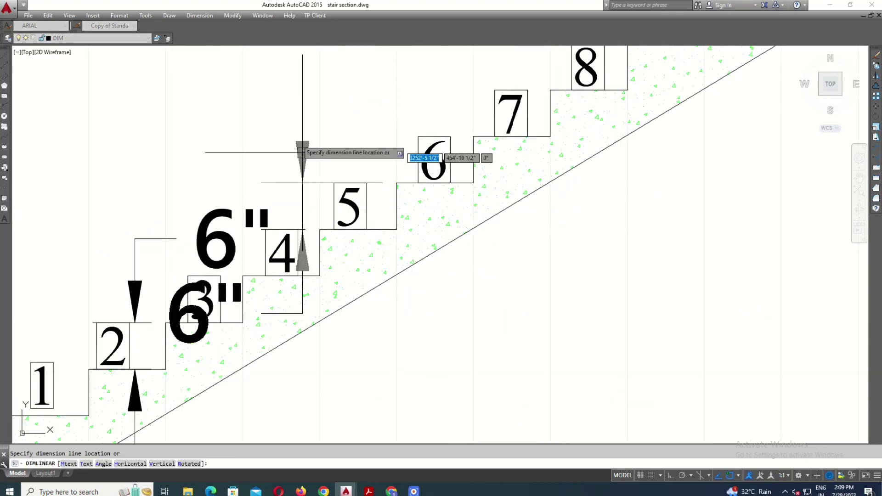
pyautogui.click(327, 106)
pyautogui.scroll(-3, 414, 206)
pyautogui.scroll(-2, 376, 239)
pyautogui.scroll(2, 377, 239)
pyautogui.scroll(2, 531, 240)
# Match properties from the 6' landing-height dimension onto the new riser and tread dimensions.
pyautogui.click(721, 248)
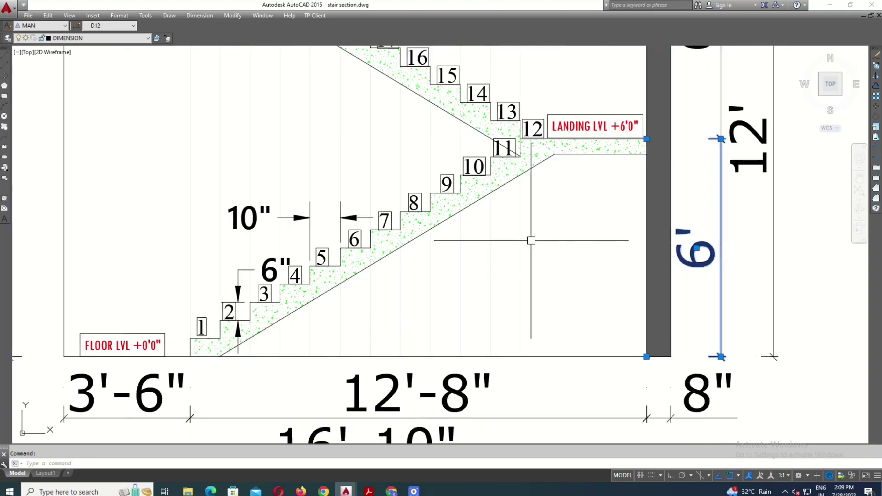
pyautogui.write('ma')
pyautogui.press('Return')
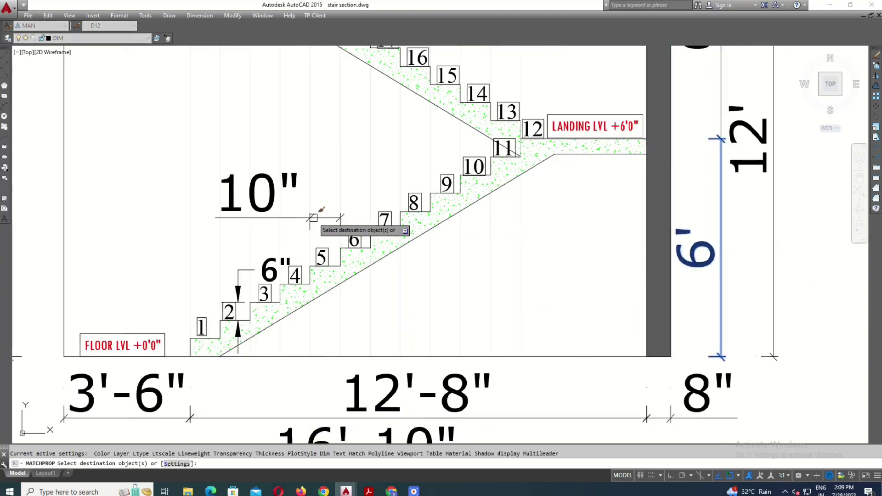
pyautogui.press('Escape')
pyautogui.scroll(-3, 249, 260)
pyautogui.scroll(2, 350, 315)
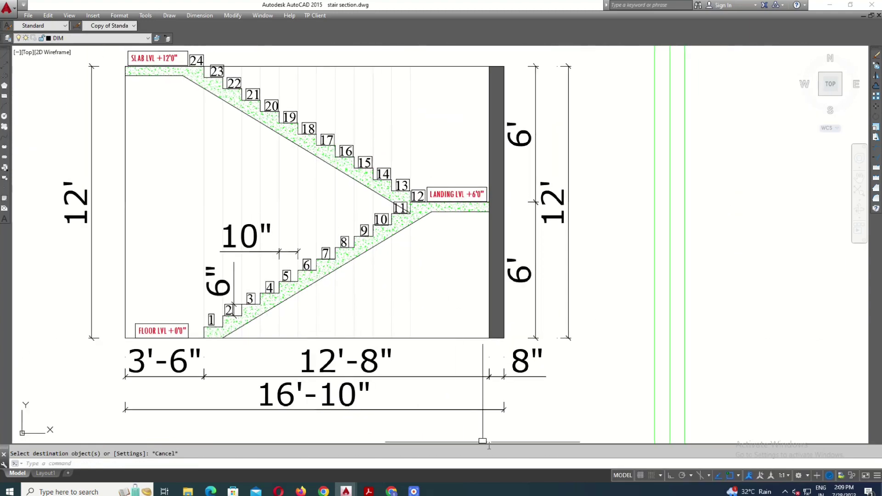
pyautogui.press('Return')
pyautogui.click(536, 133)
pyautogui.scroll(2, 377, 230)
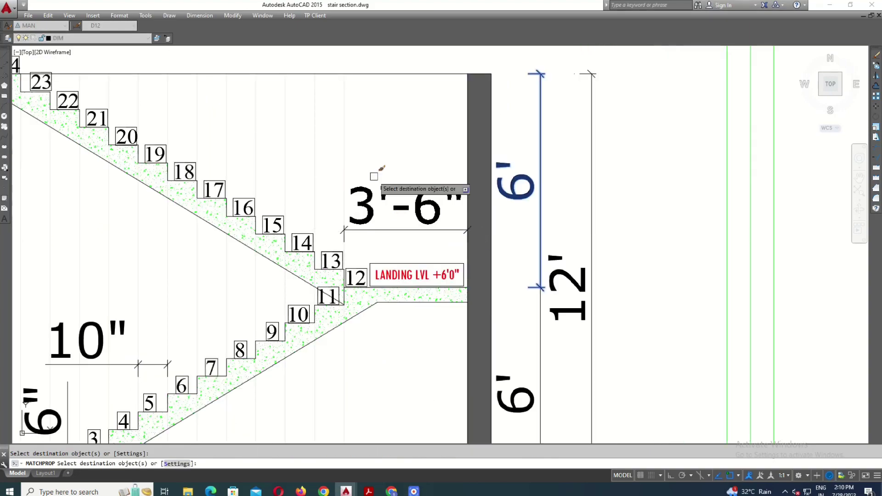
pyautogui.scroll(-3, 374, 176)
pyautogui.scroll(-2, 380, 252)
pyautogui.scroll(3, 437, 250)
# Finish the property matching, clear the table selection, and pan back to the stair section.
pyautogui.scroll(2, 324, 228)
pyautogui.press('Escape')
pyautogui.click(324, 228)
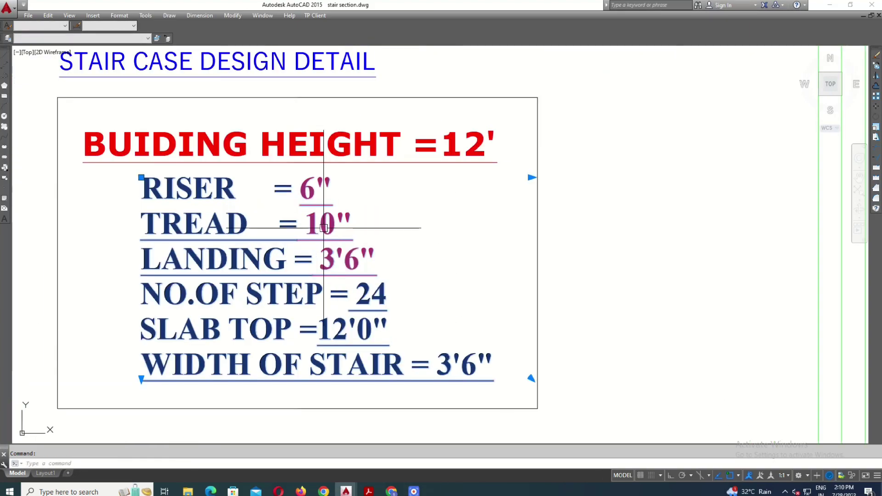
pyautogui.press('Escape')
pyautogui.moveTo(324, 228)
pyautogui.mouseDown(button='middle')
pyautogui.moveTo(324, 298)
pyautogui.moveTo(395, 92)
pyautogui.mouseUp(button='middle')
pyautogui.scroll(2, 396, 147)
pyautogui.scroll(2, 428, 125)
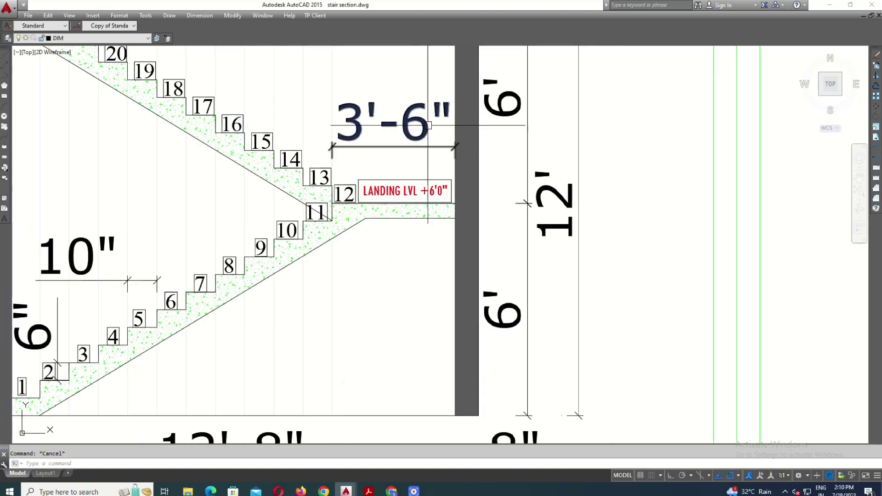
pyautogui.scroll(-4, 428, 125)
pyautogui.scroll(3, 191, 349)
pyautogui.scroll(-6, 32, 165)
# Pan across the stair plan and section and select the 12' height dimension.
pyautogui.moveTo(131, 433); pyautogui.dragTo(351, 342, button='middle')
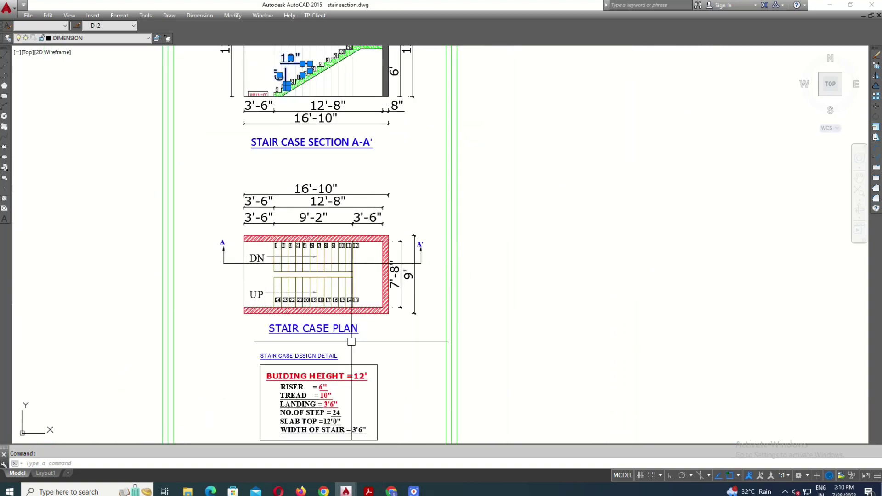
pyautogui.scroll(3, 352, 342)
pyautogui.scroll(2, 345, 368)
pyautogui.scroll(-5, 345, 368)
pyautogui.press('Escape')
pyautogui.moveTo(237, 69); pyautogui.dragTo(237, 213, button='middle')
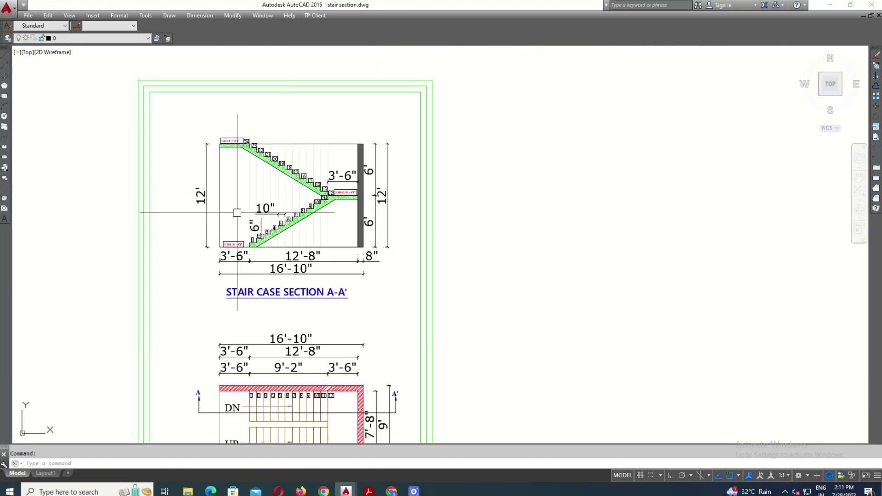
pyautogui.click(207, 198)
pyautogui.scroll(4, 222, 190)
pyautogui.scroll(-4, 300, 136)
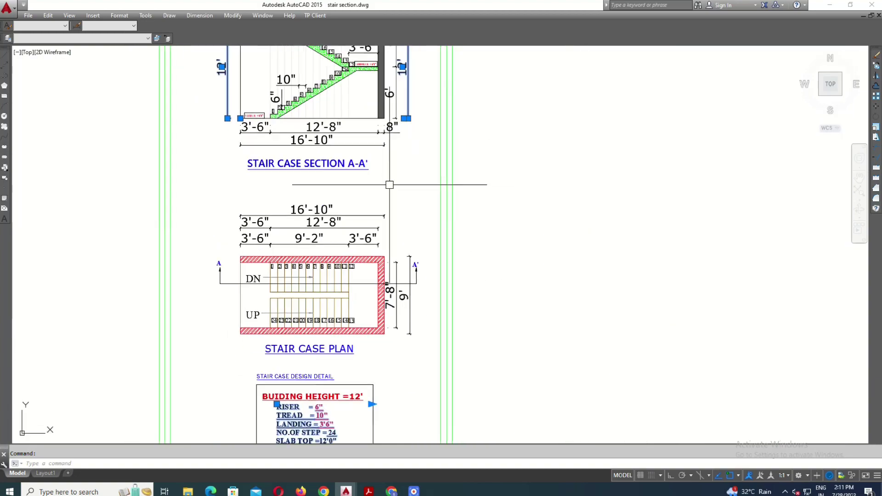
pyautogui.scroll(8, 453, 171)
pyautogui.scroll(5, 453, 170)
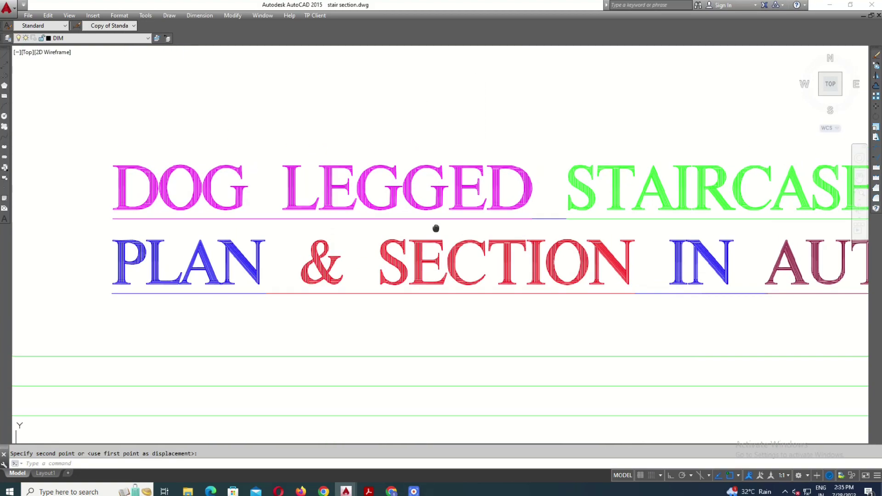
pyautogui.scroll(1, 437, 230)
pyautogui.scroll(-3, 666, 263)
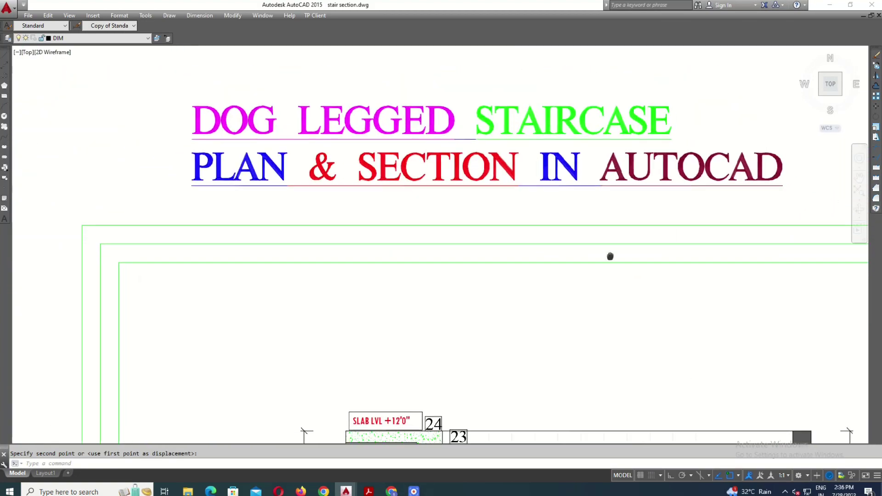
pyautogui.scroll(-2, 632, 321)
pyautogui.scroll(3, 648, 285)
pyautogui.scroll(1, 666, 298)
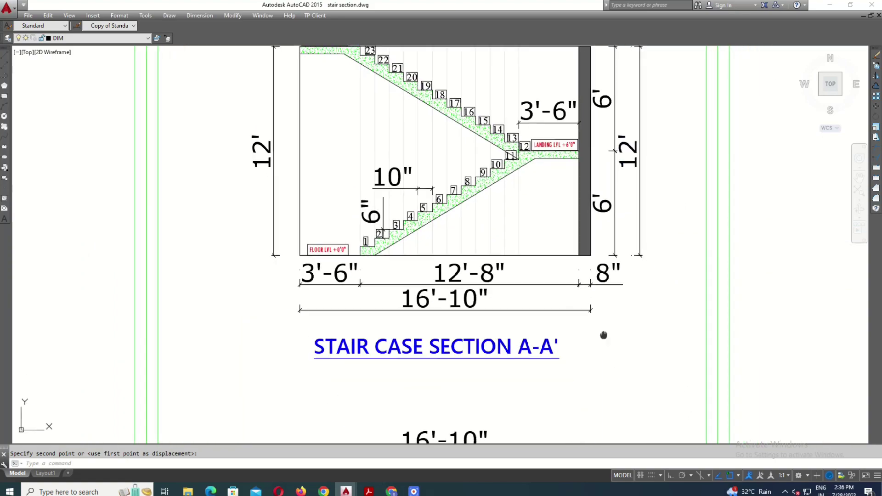
pyautogui.moveTo(666, 298)
pyautogui.mouseDown(button='middle')
pyautogui.moveTo(560, 228)
pyautogui.moveTo(559, 110)
pyautogui.mouseUp(button='middle')
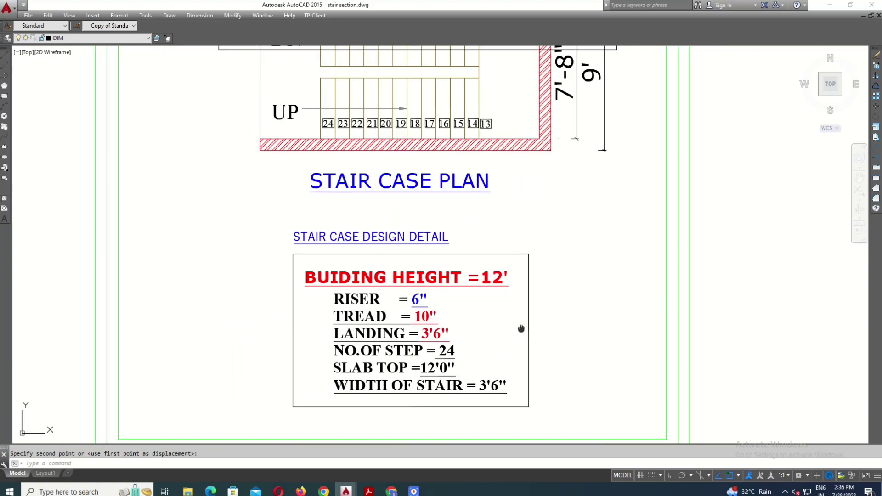
pyautogui.scroll(-3, 434, 329)
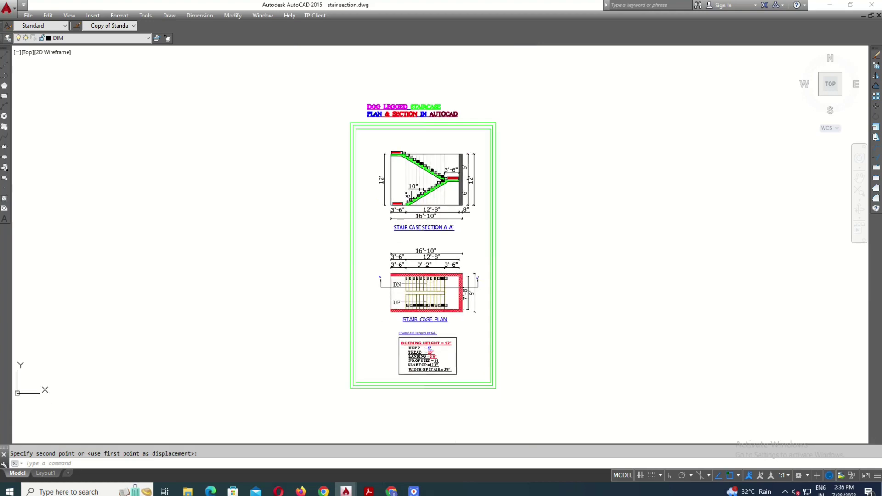